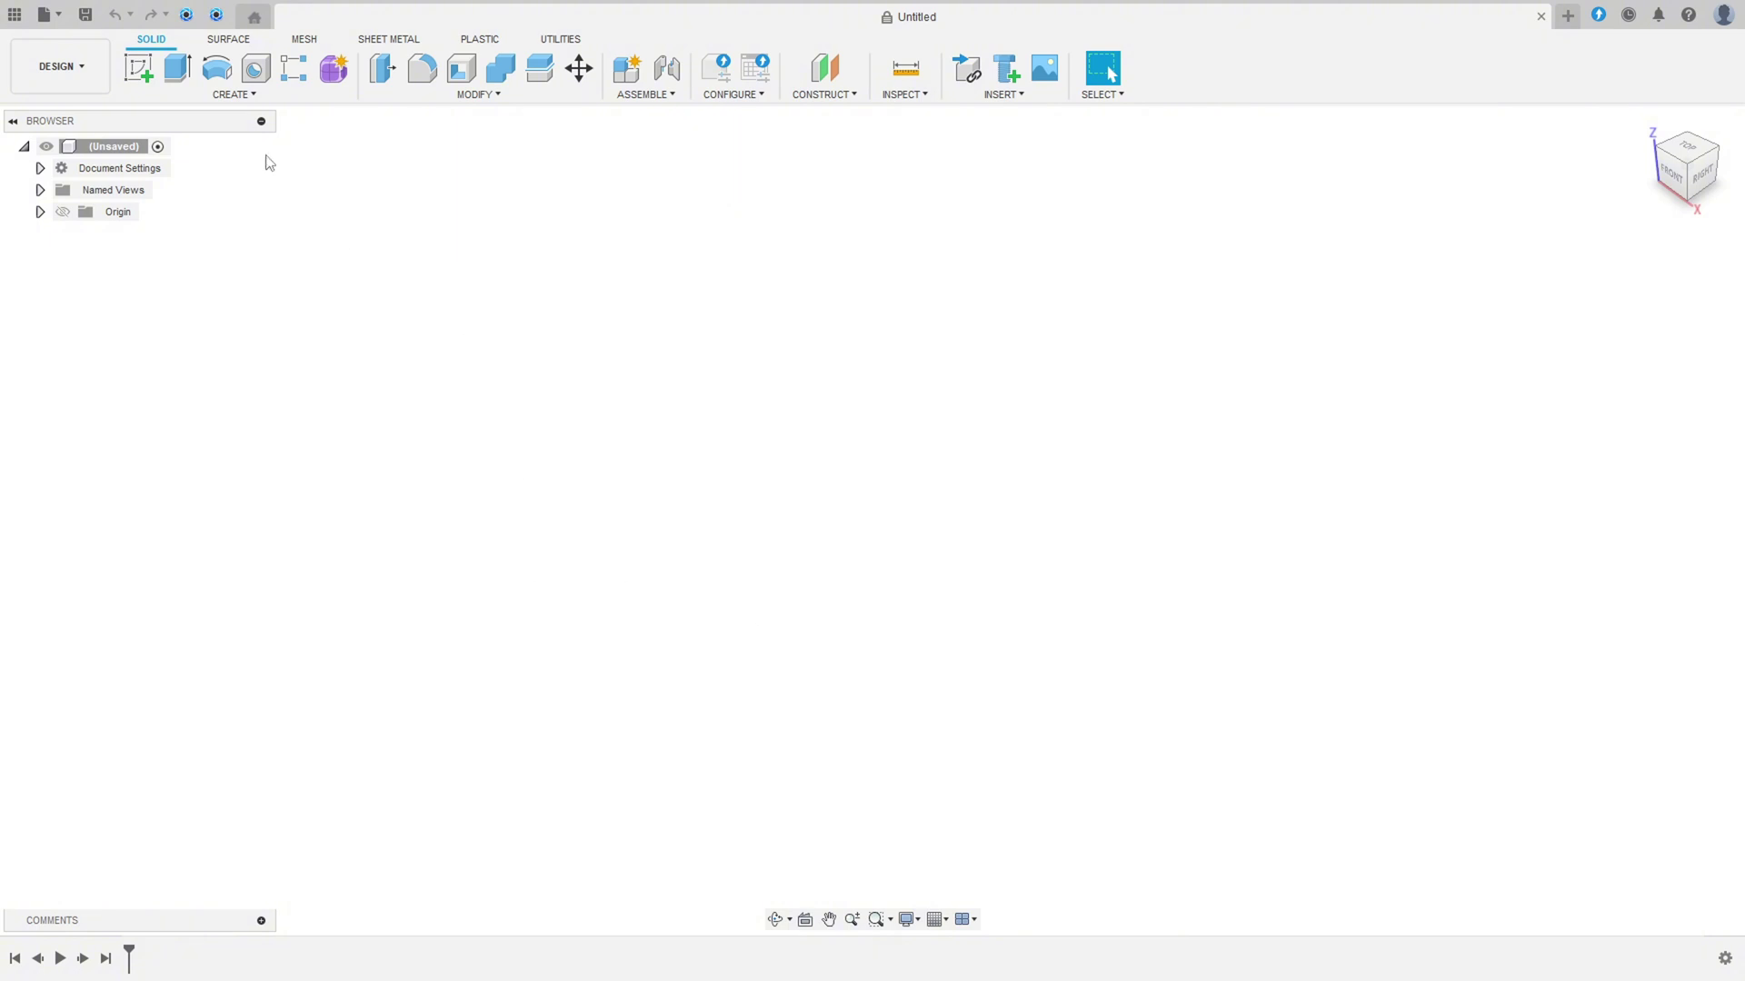
Step: Start a sketch on the front plane and draw Ø50 and Ø36 circles at the origin
{"action": "left_click", "coordinate": [138, 67]}
{"action": "left_click", "coordinate": [916, 484]}
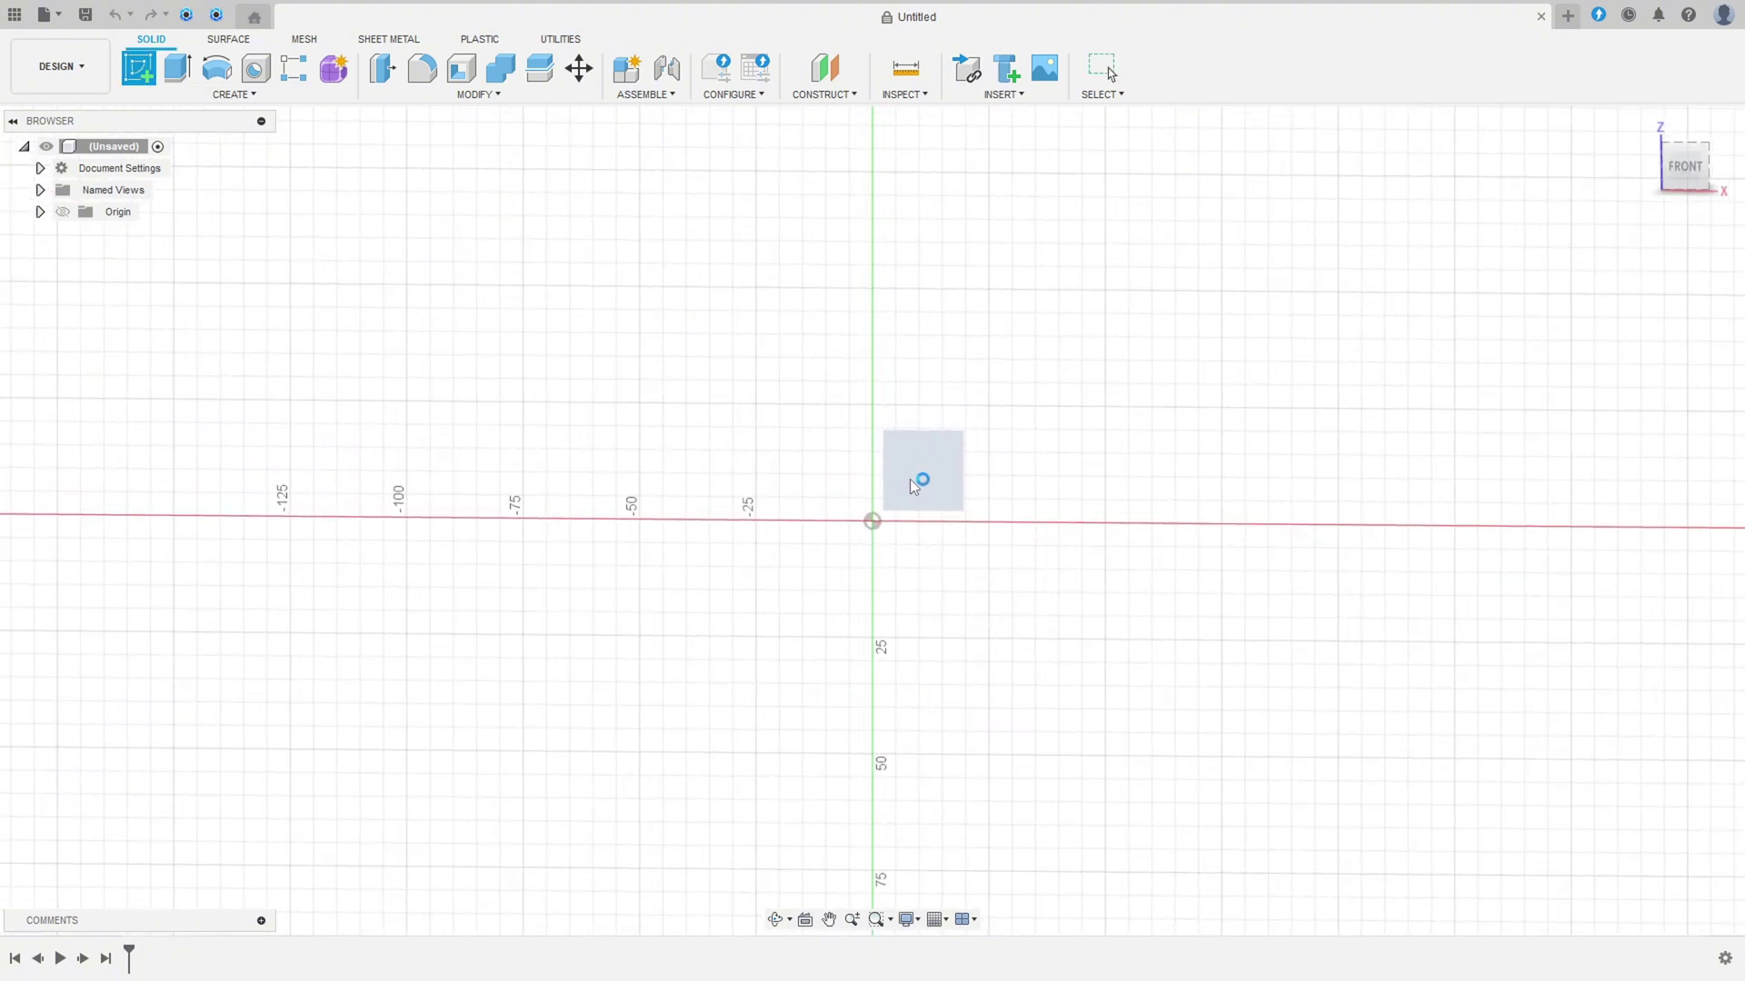
{"action": "key", "text": "c"}
{"action": "left_click", "coordinate": [871, 520]}
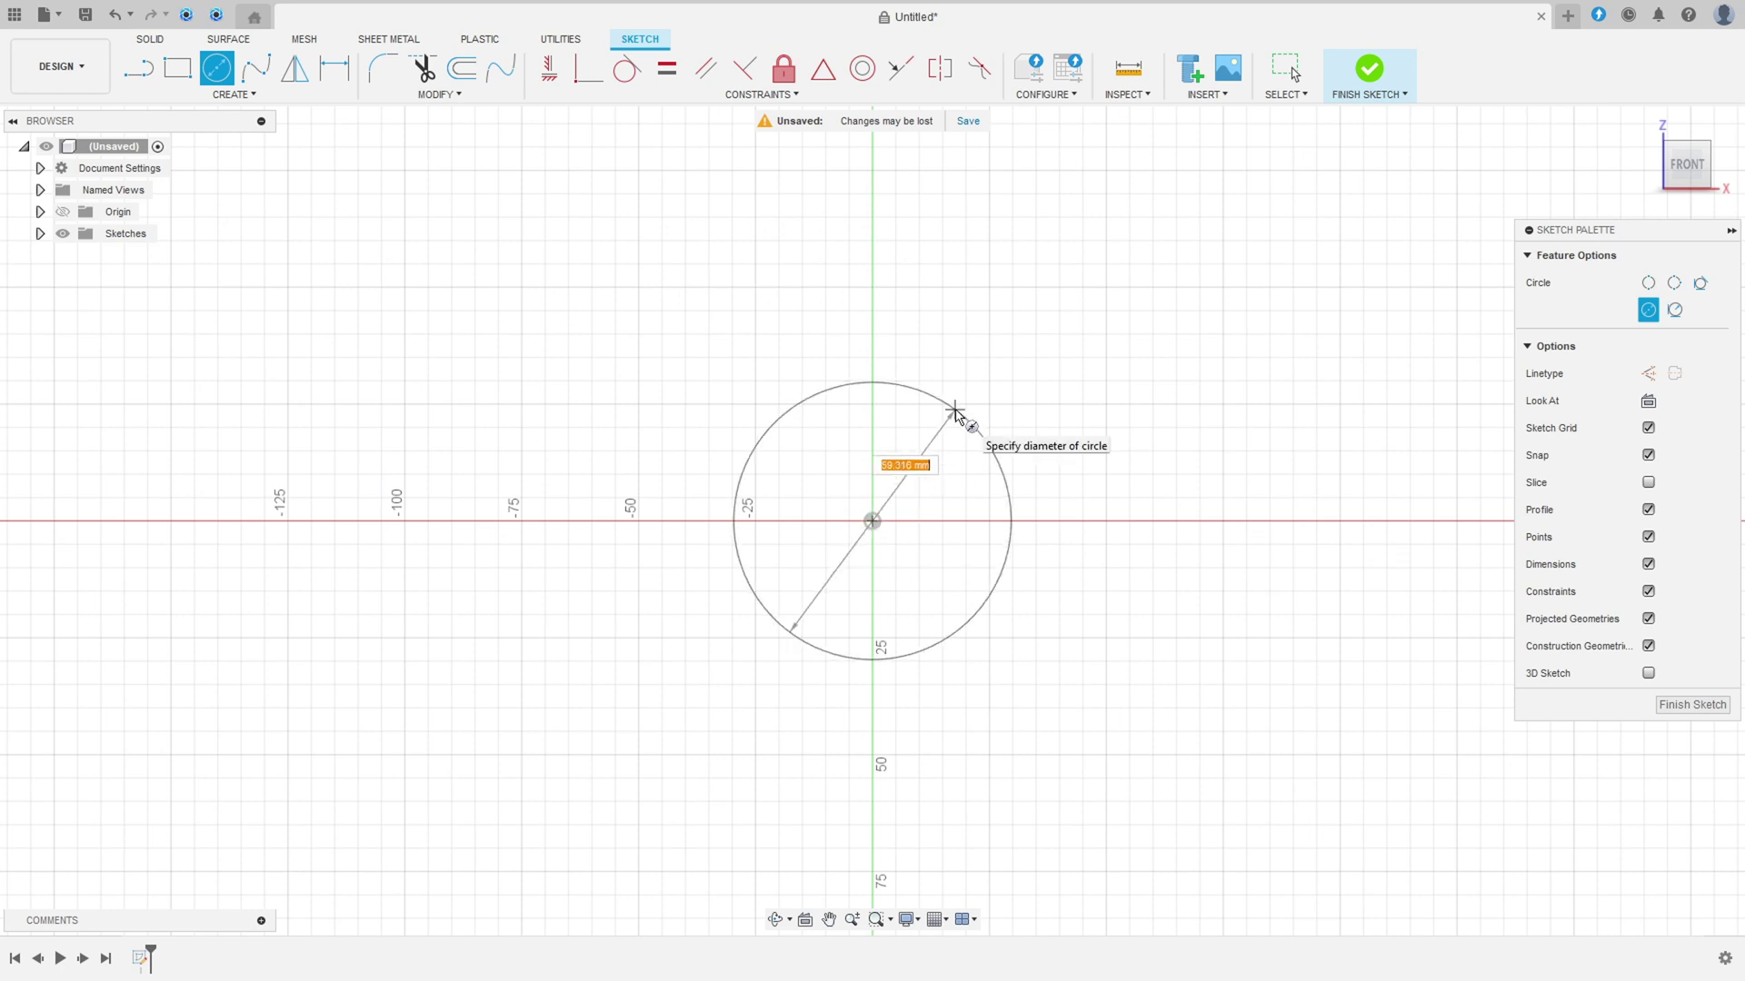
{"action": "key", "text": "Return"}
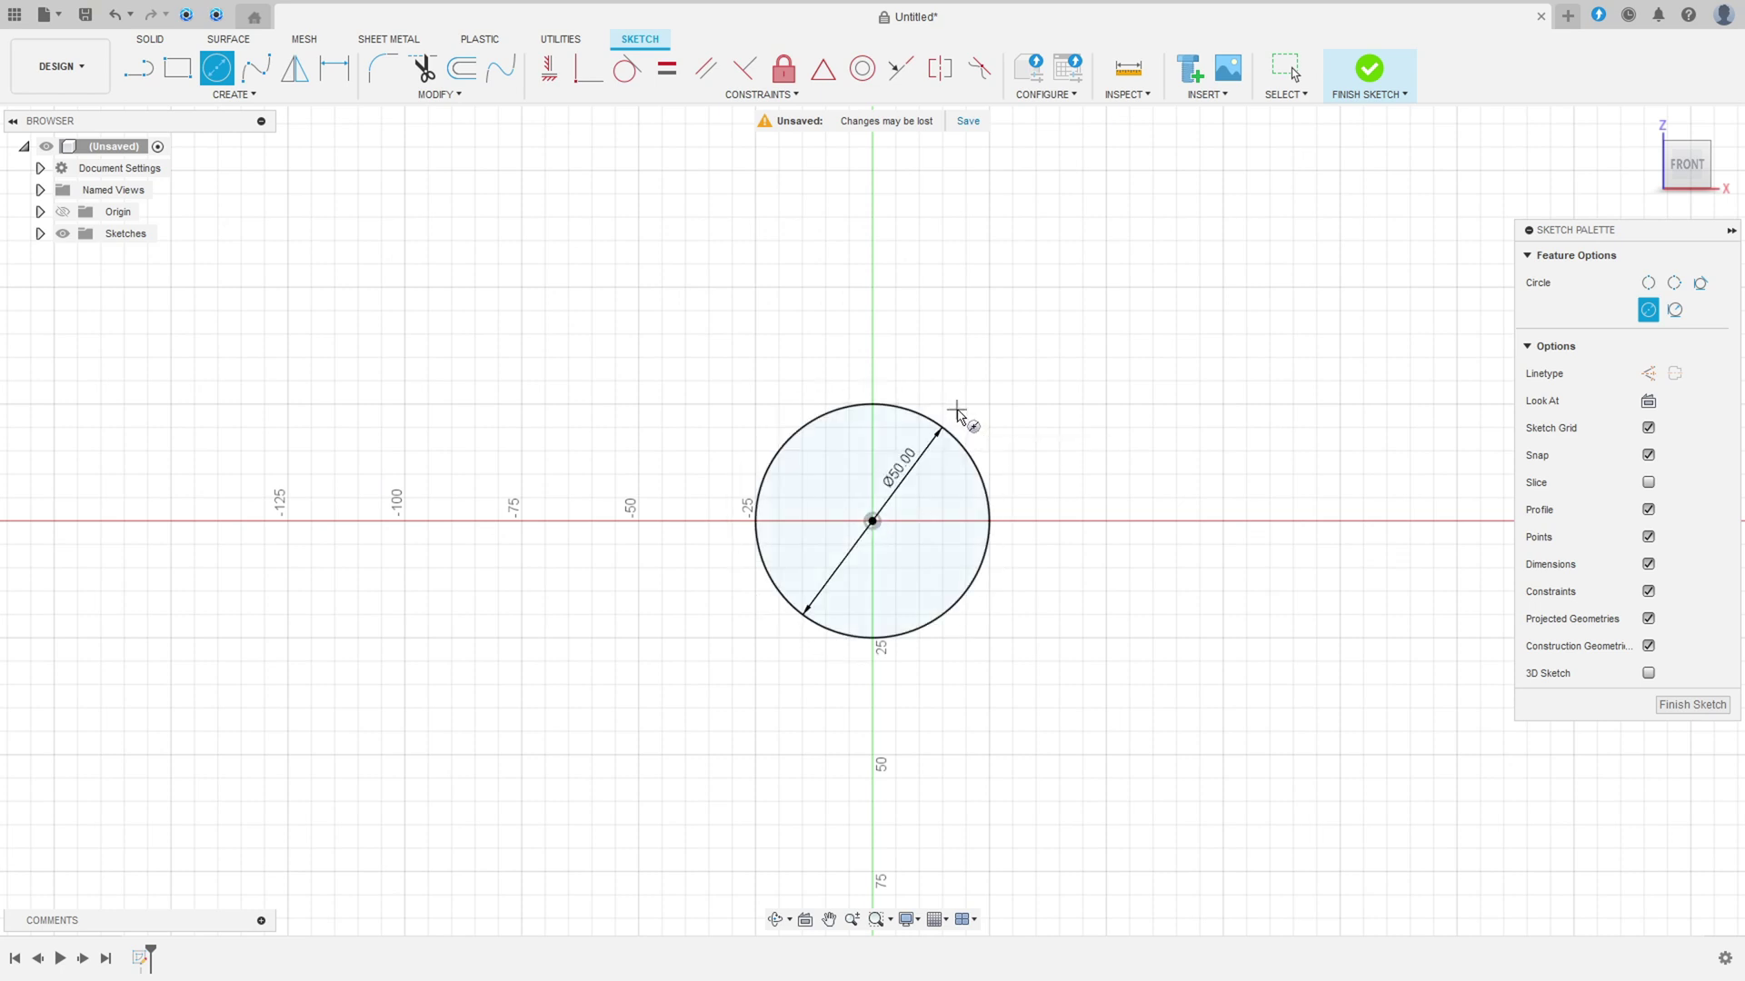
{"action": "left_click", "coordinate": [872, 521]}
{"action": "type", "text": "36"}
{"action": "key", "text": "Return"}
Step: Draw concentric Ø24 and Ø12 circles to the right of the origin
{"action": "left_click", "coordinate": [1223, 522]}
{"action": "type", "text": "24"}
{"action": "key", "text": "Return"}
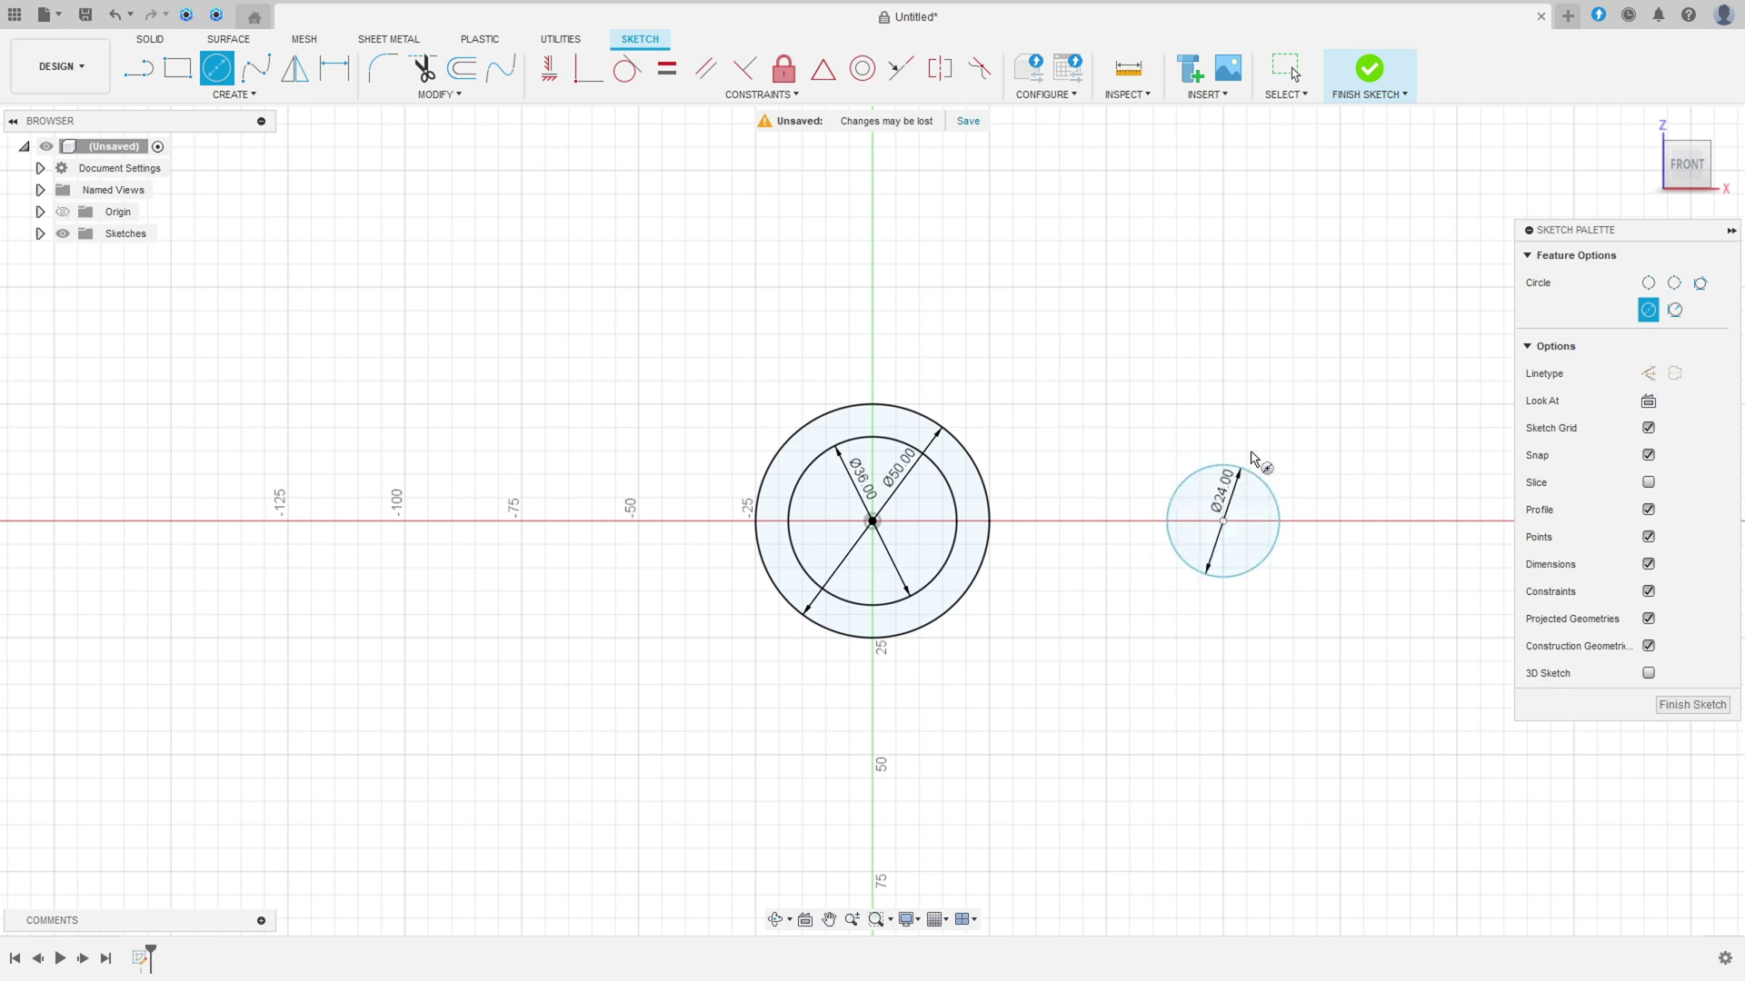
{"action": "left_click", "coordinate": [1223, 521]}
{"action": "type", "text": "12"}
{"action": "key", "text": "Return"}
{"action": "key", "text": "Escape"}
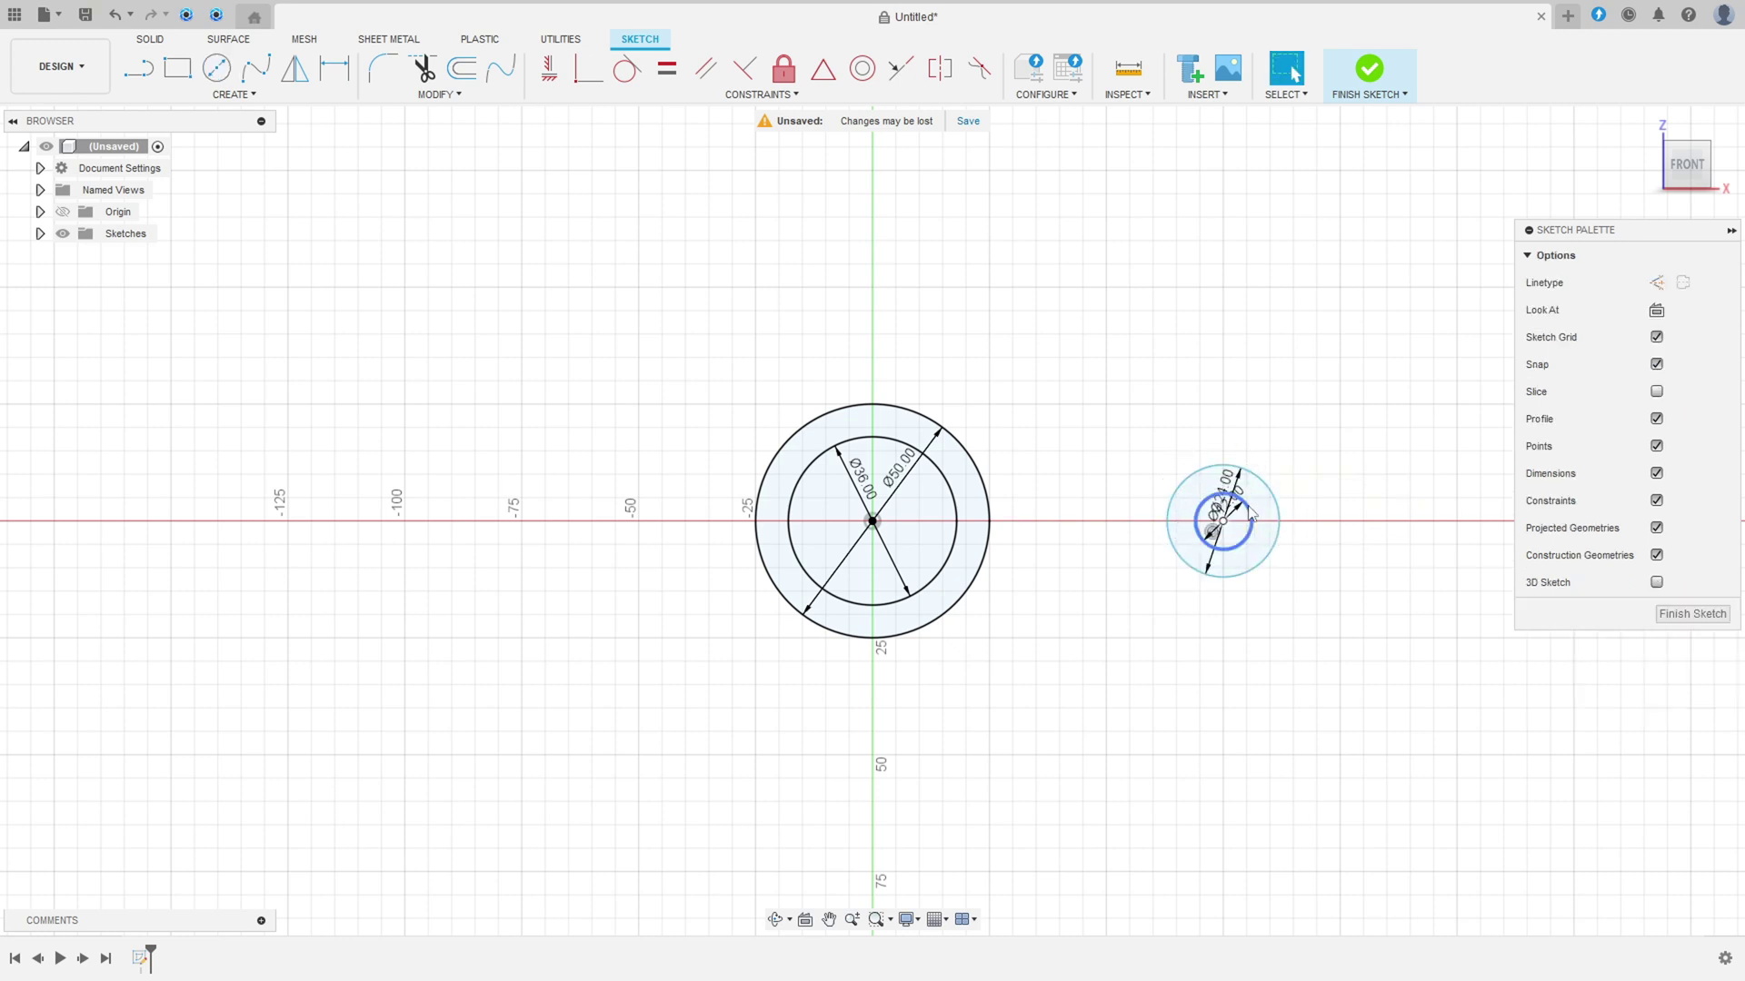
Step: Move the Ø24, Ø12, Ø50 and Ø36 dimension labels outside the circles
{"action": "scroll", "coordinate": [1173, 517], "scroll_direction": "up", "scroll_amount": 3}
{"action": "left_click_drag", "start_coordinate": [1317, 479], "coordinate": [1389, 394]}
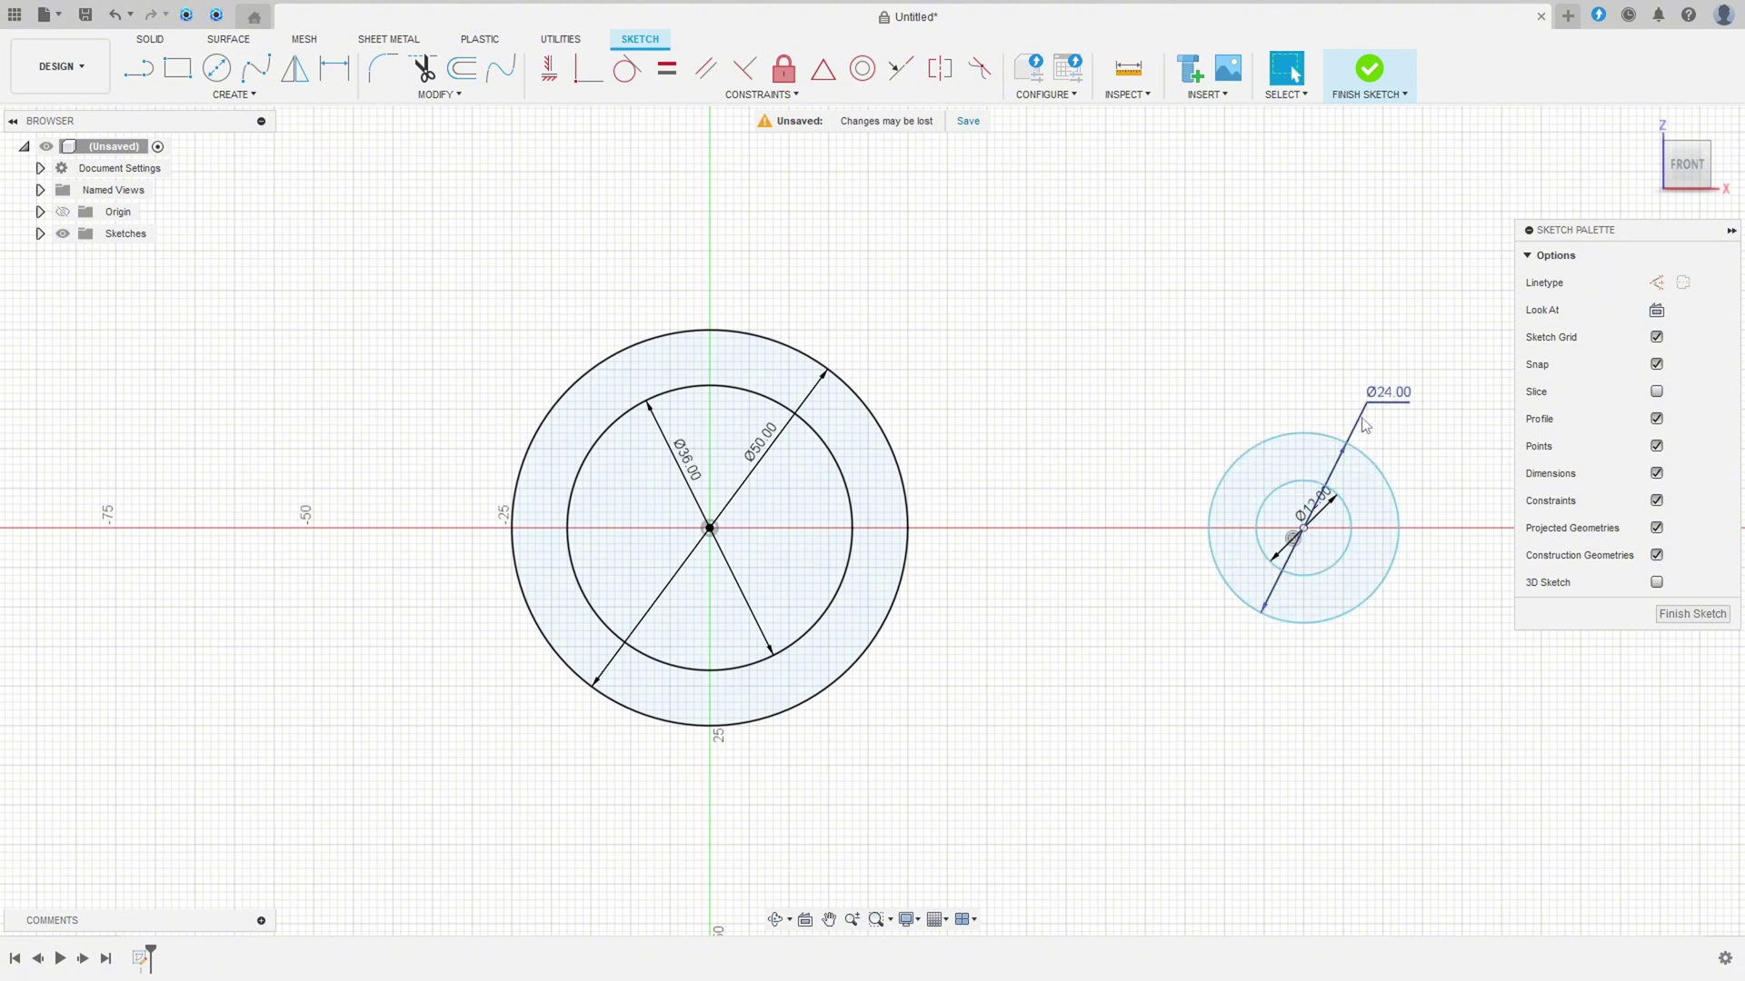
{"action": "left_click_drag", "start_coordinate": [1330, 508], "coordinate": [1450, 431]}
{"action": "left_click_drag", "start_coordinate": [761, 442], "coordinate": [518, 292]}
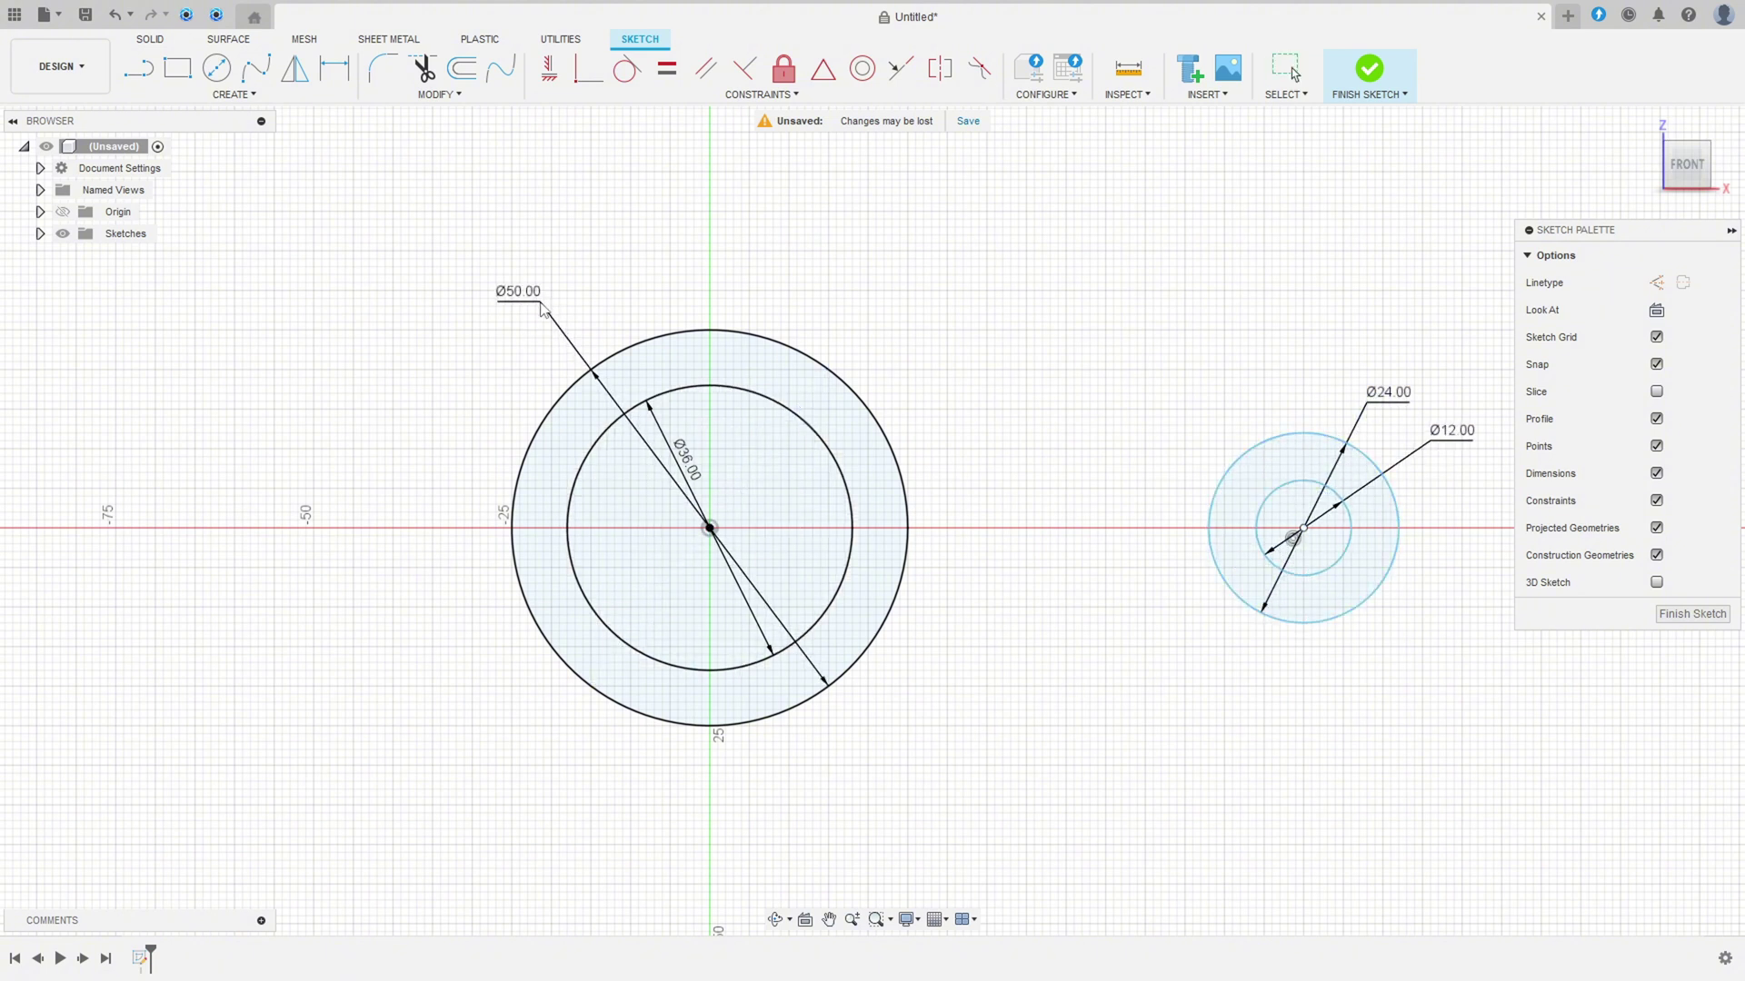
{"action": "left_click_drag", "start_coordinate": [678, 445], "coordinate": [435, 405]}
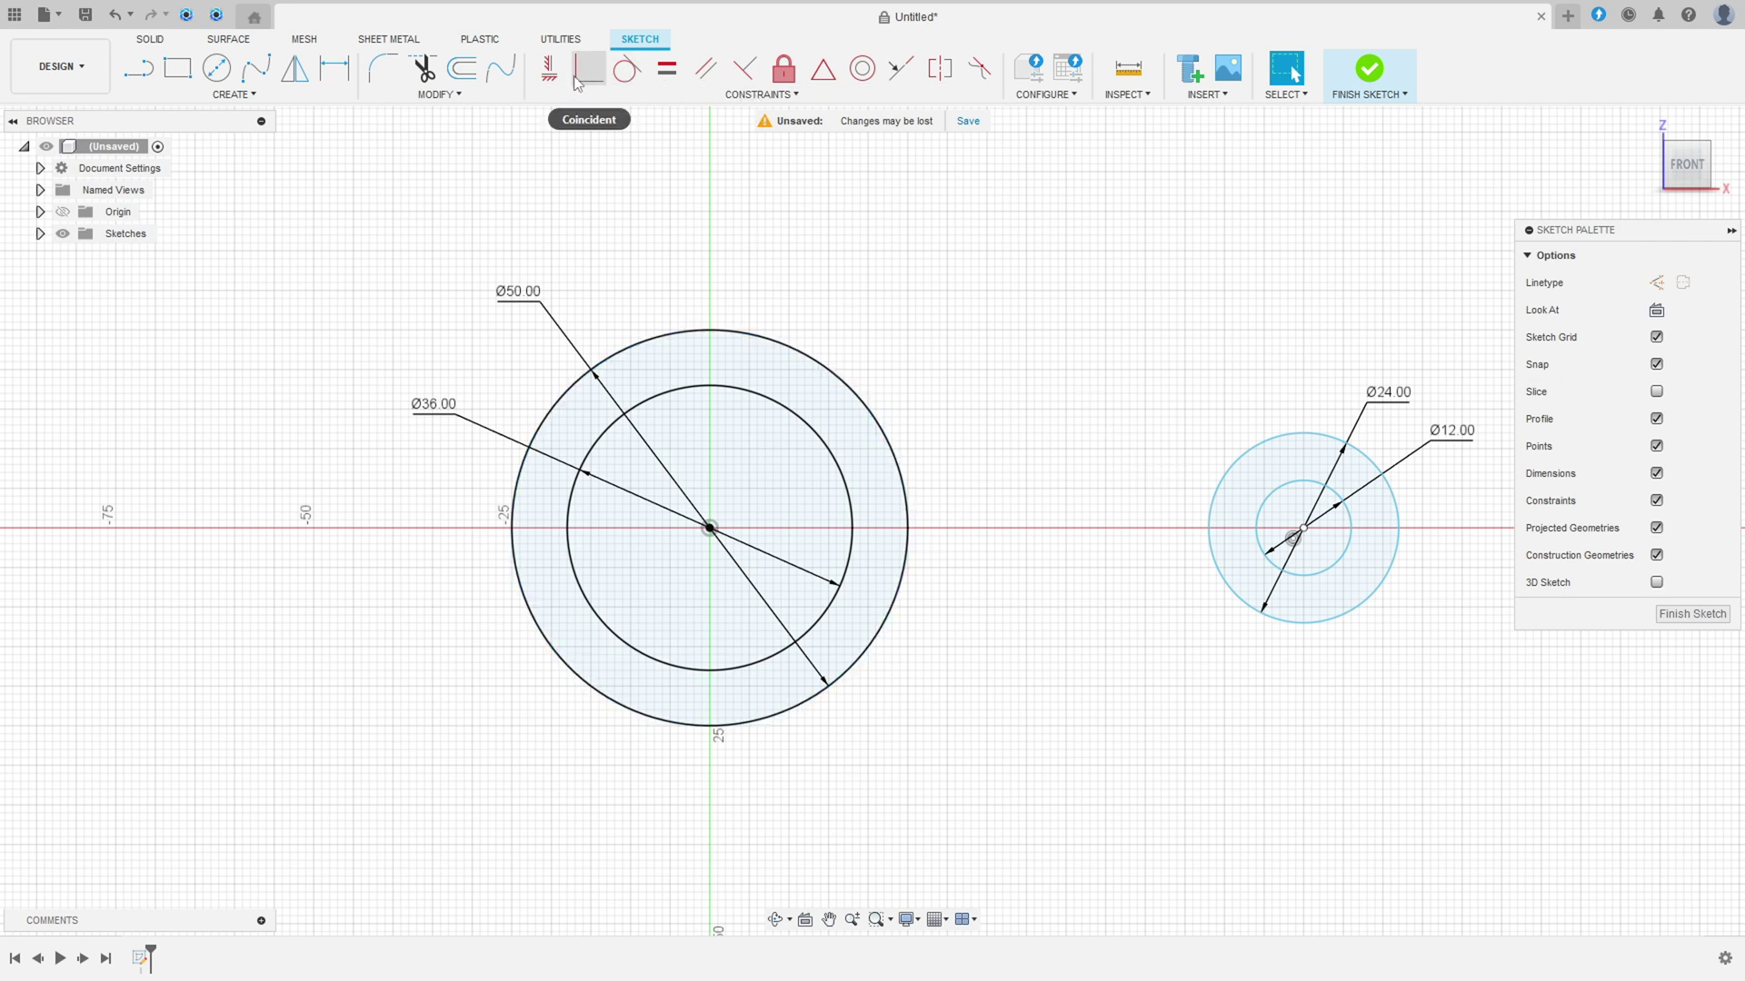
Step: Constrain the two circle pairs' centres to lie horizontally level
{"action": "left_click", "coordinate": [548, 79]}
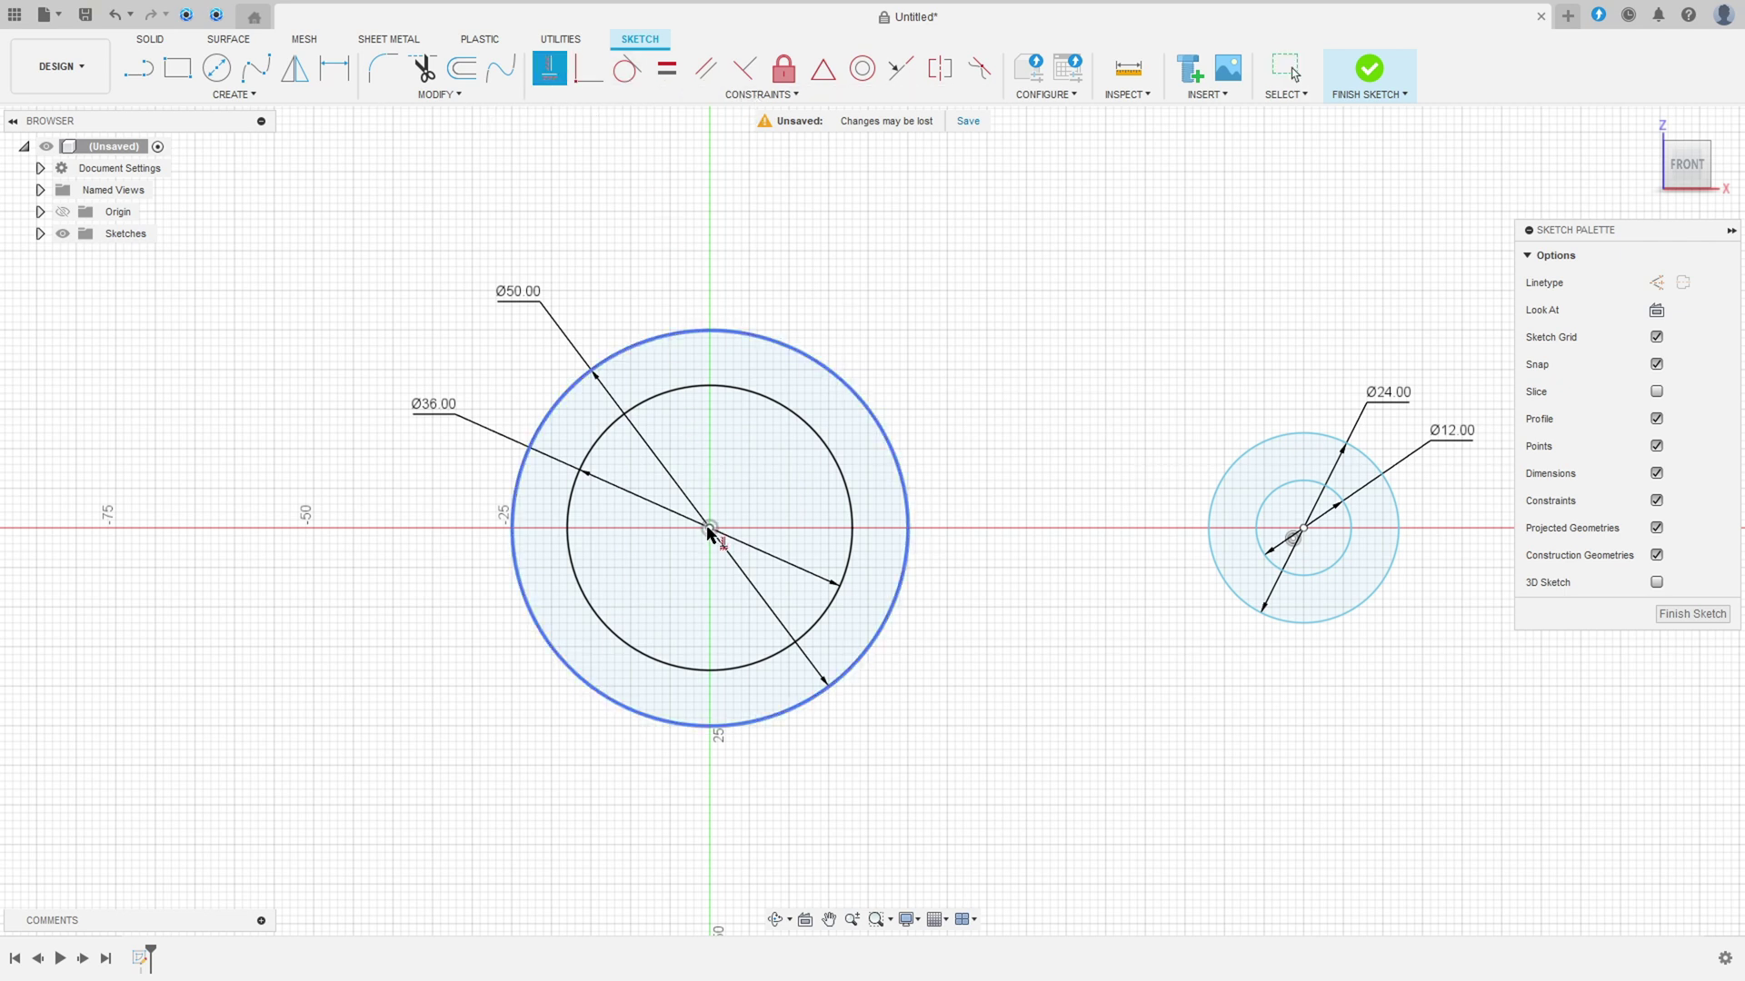
{"action": "left_click", "coordinate": [1296, 536]}
{"action": "left_click", "coordinate": [710, 527]}
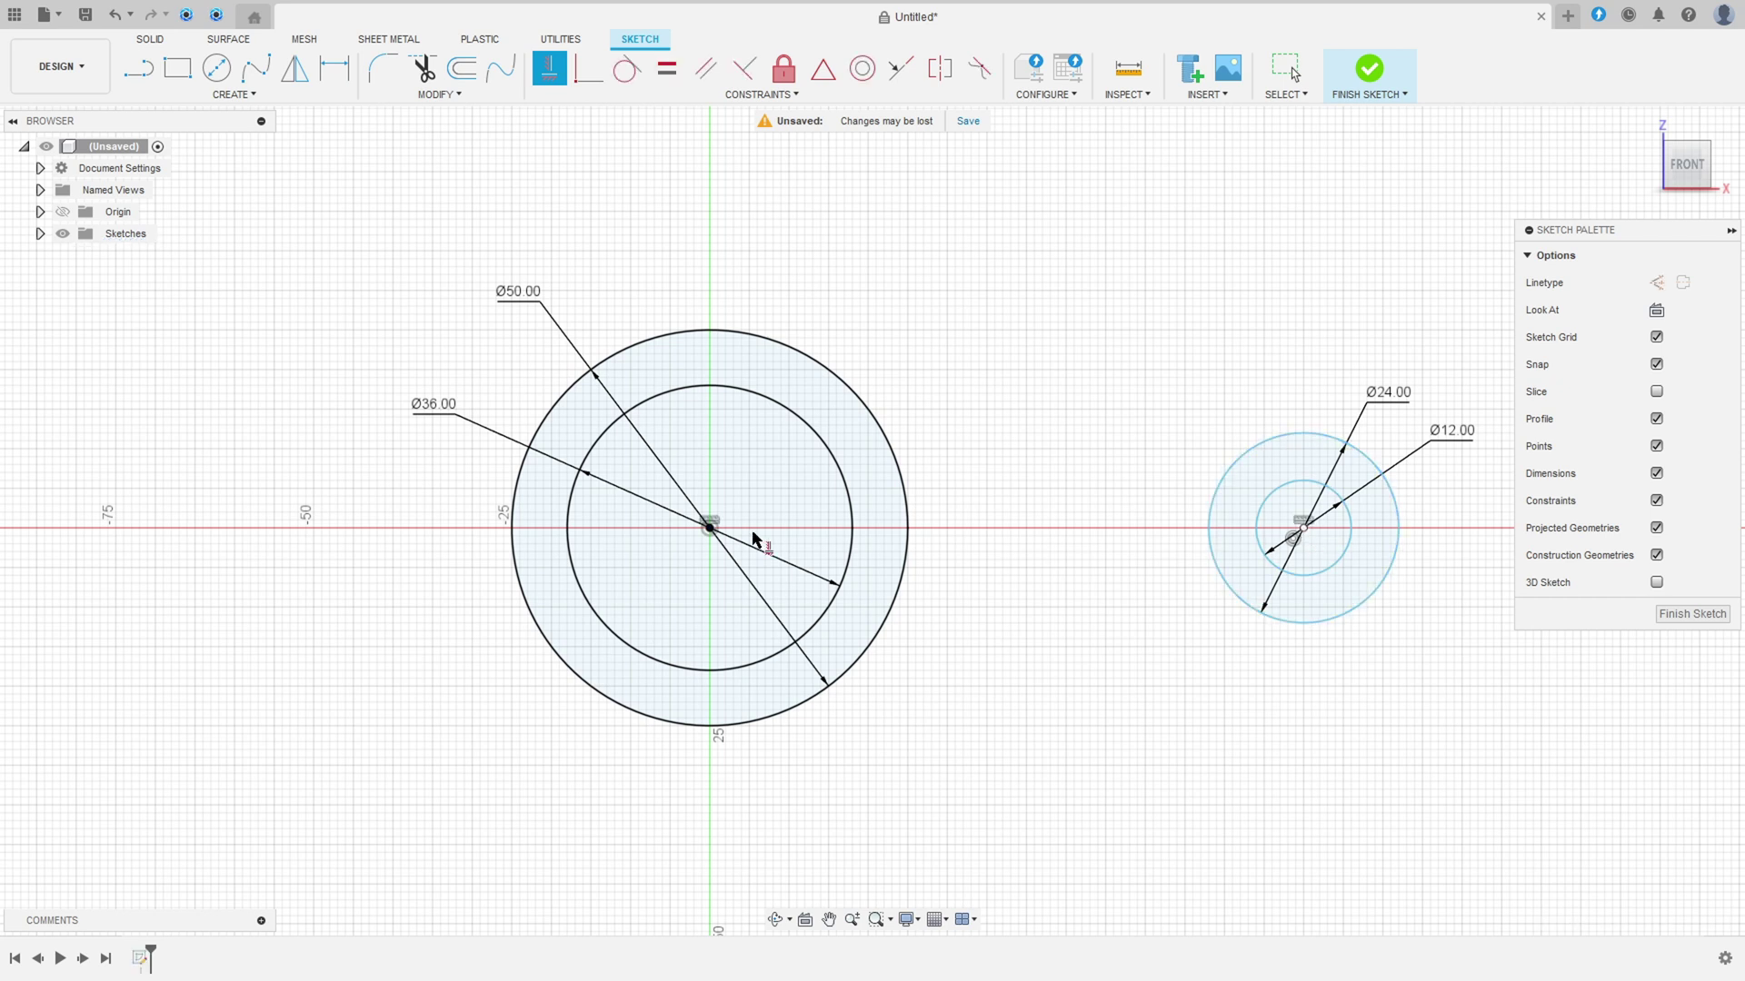
Step: Dimension the distance between the two centres as 100 mm
{"action": "left_click", "coordinate": [335, 69]}
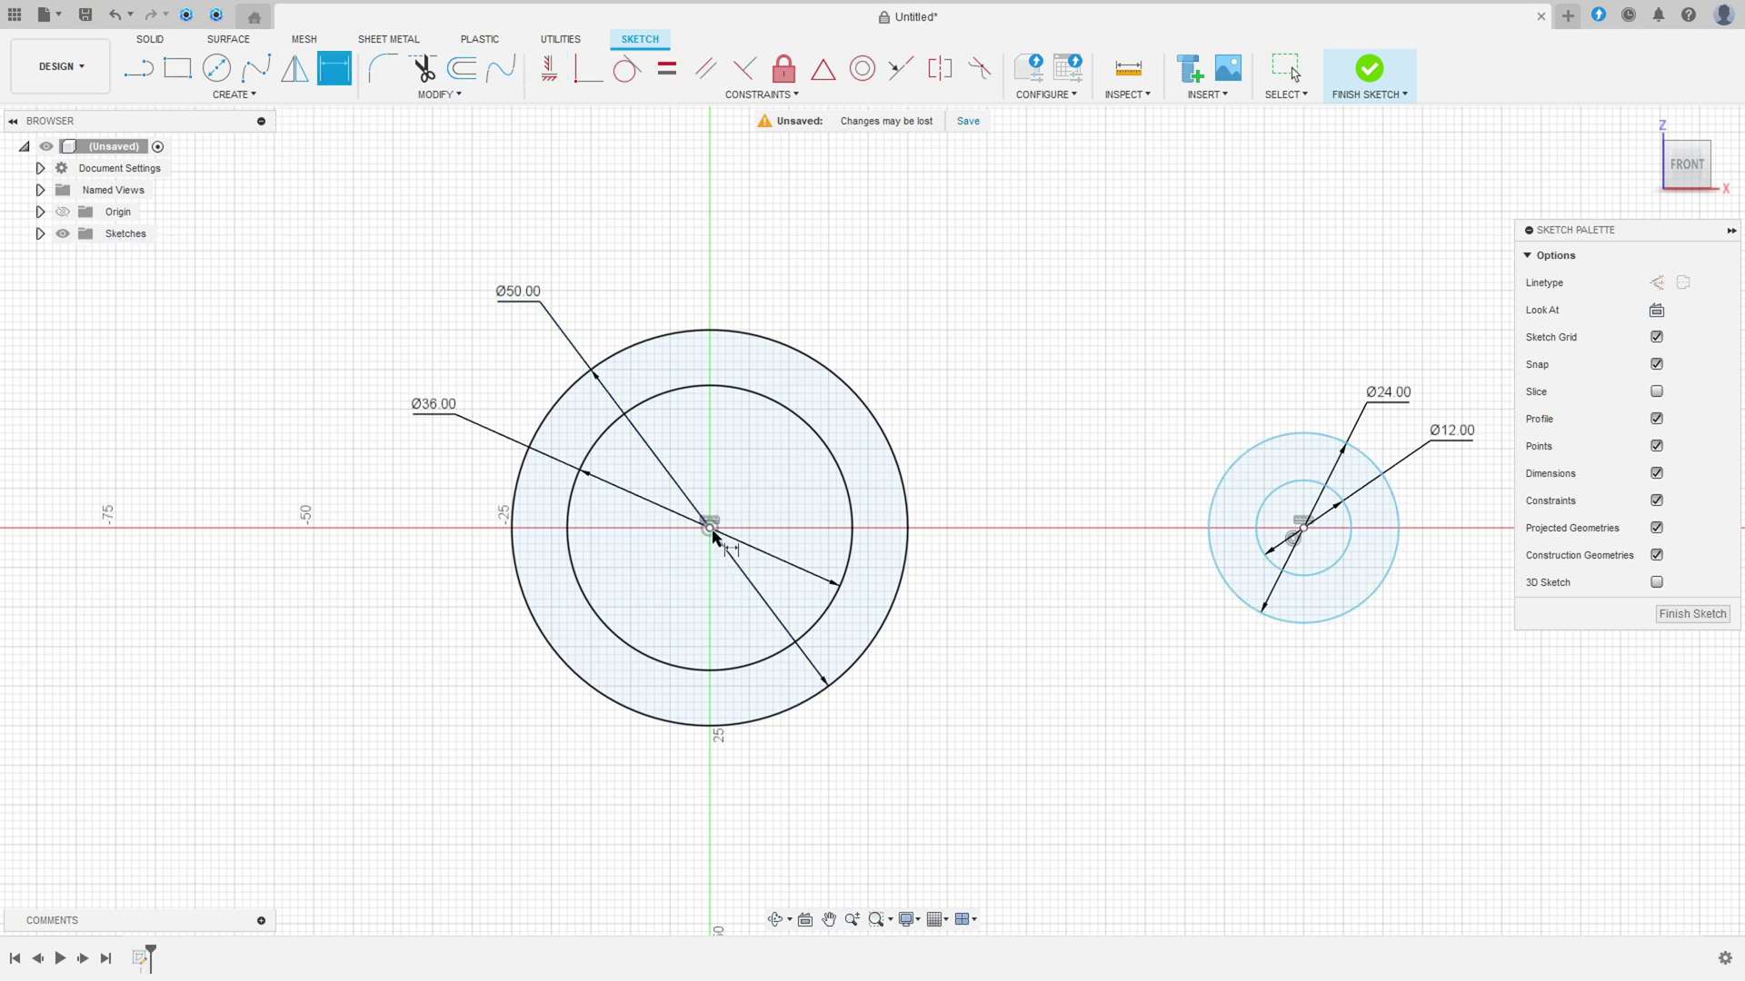
{"action": "left_click", "coordinate": [712, 530]}
{"action": "left_click", "coordinate": [1303, 530]}
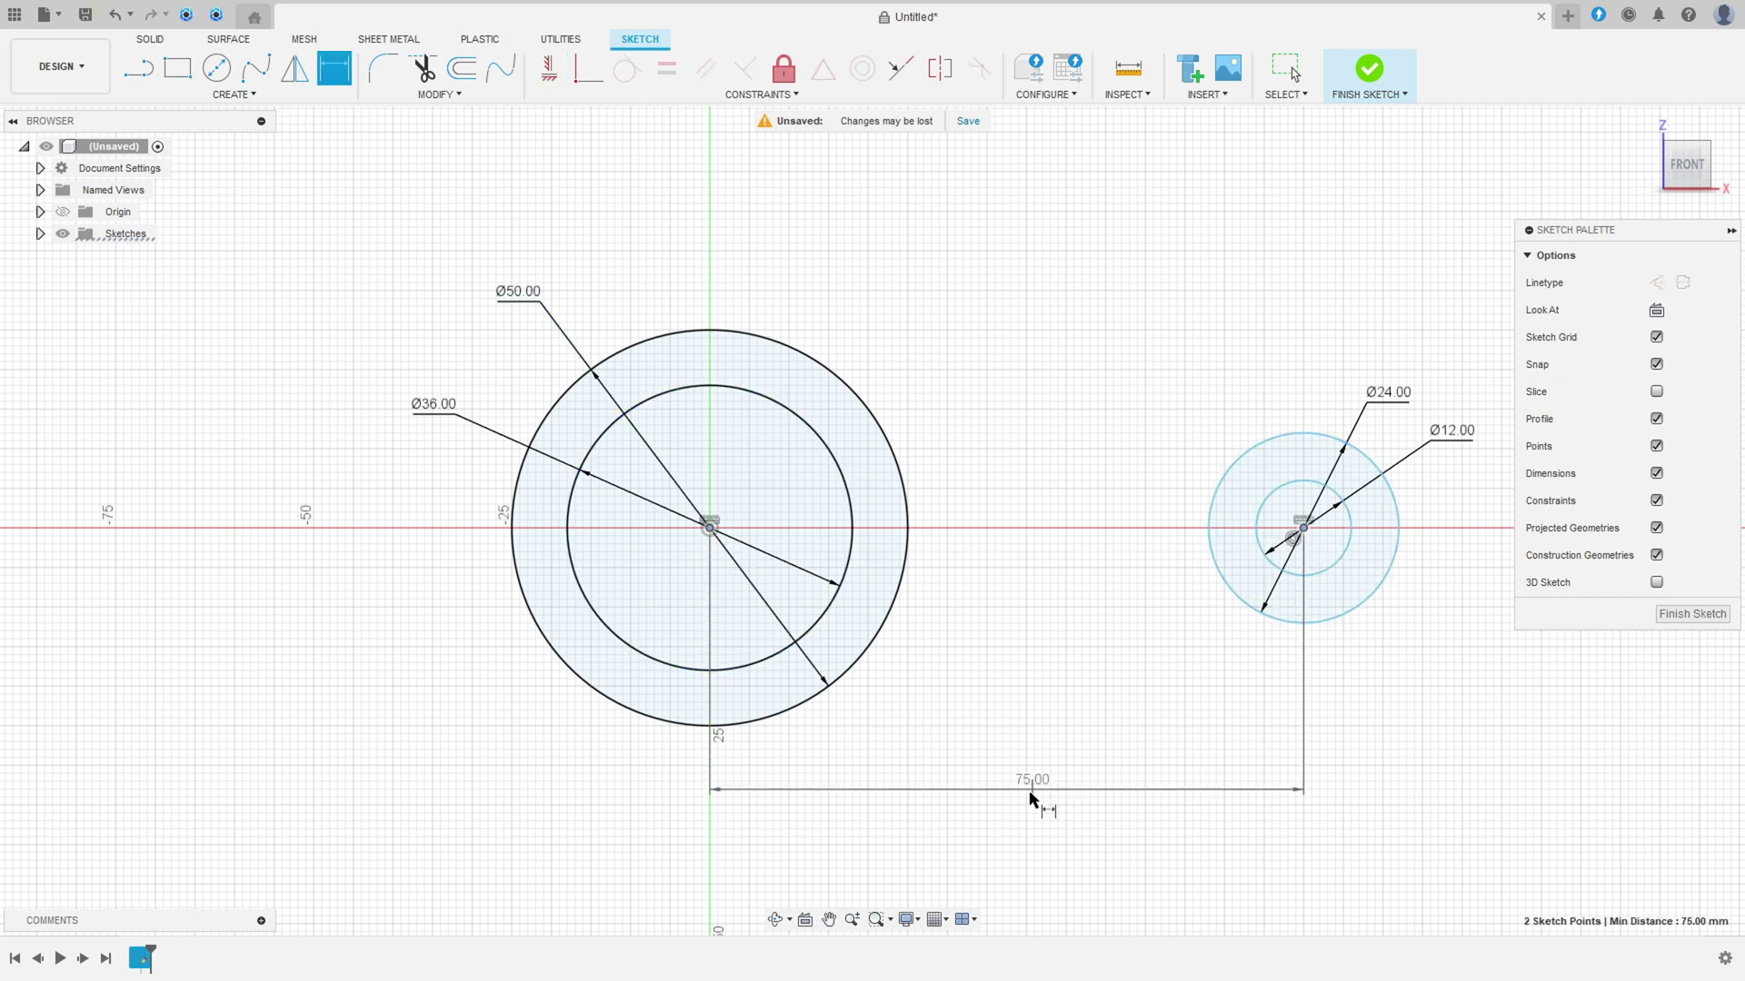
{"action": "left_click", "coordinate": [1010, 801]}
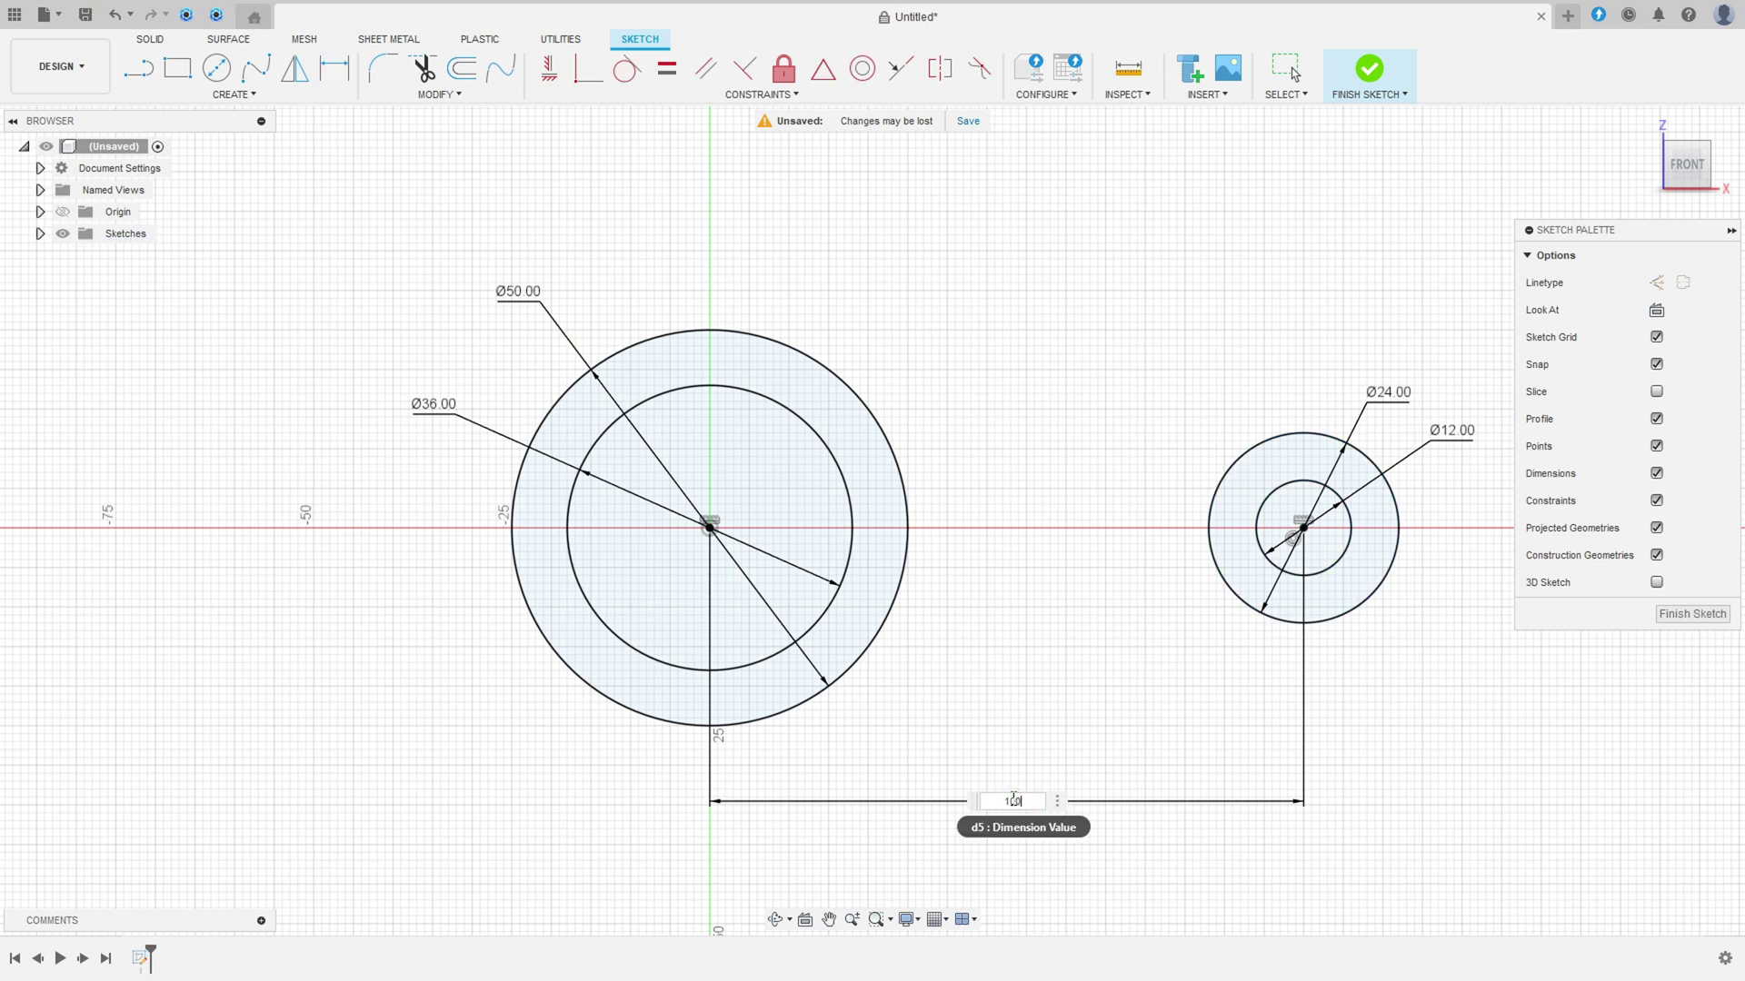
{"action": "type", "text": "100"}
{"action": "key", "text": "Return"}
{"action": "scroll", "coordinate": [1027, 781], "scroll_direction": "down", "scroll_amount": 1}
{"action": "middle_click_drag", "start_coordinate": [1043, 752], "coordinate": [788, 710]}
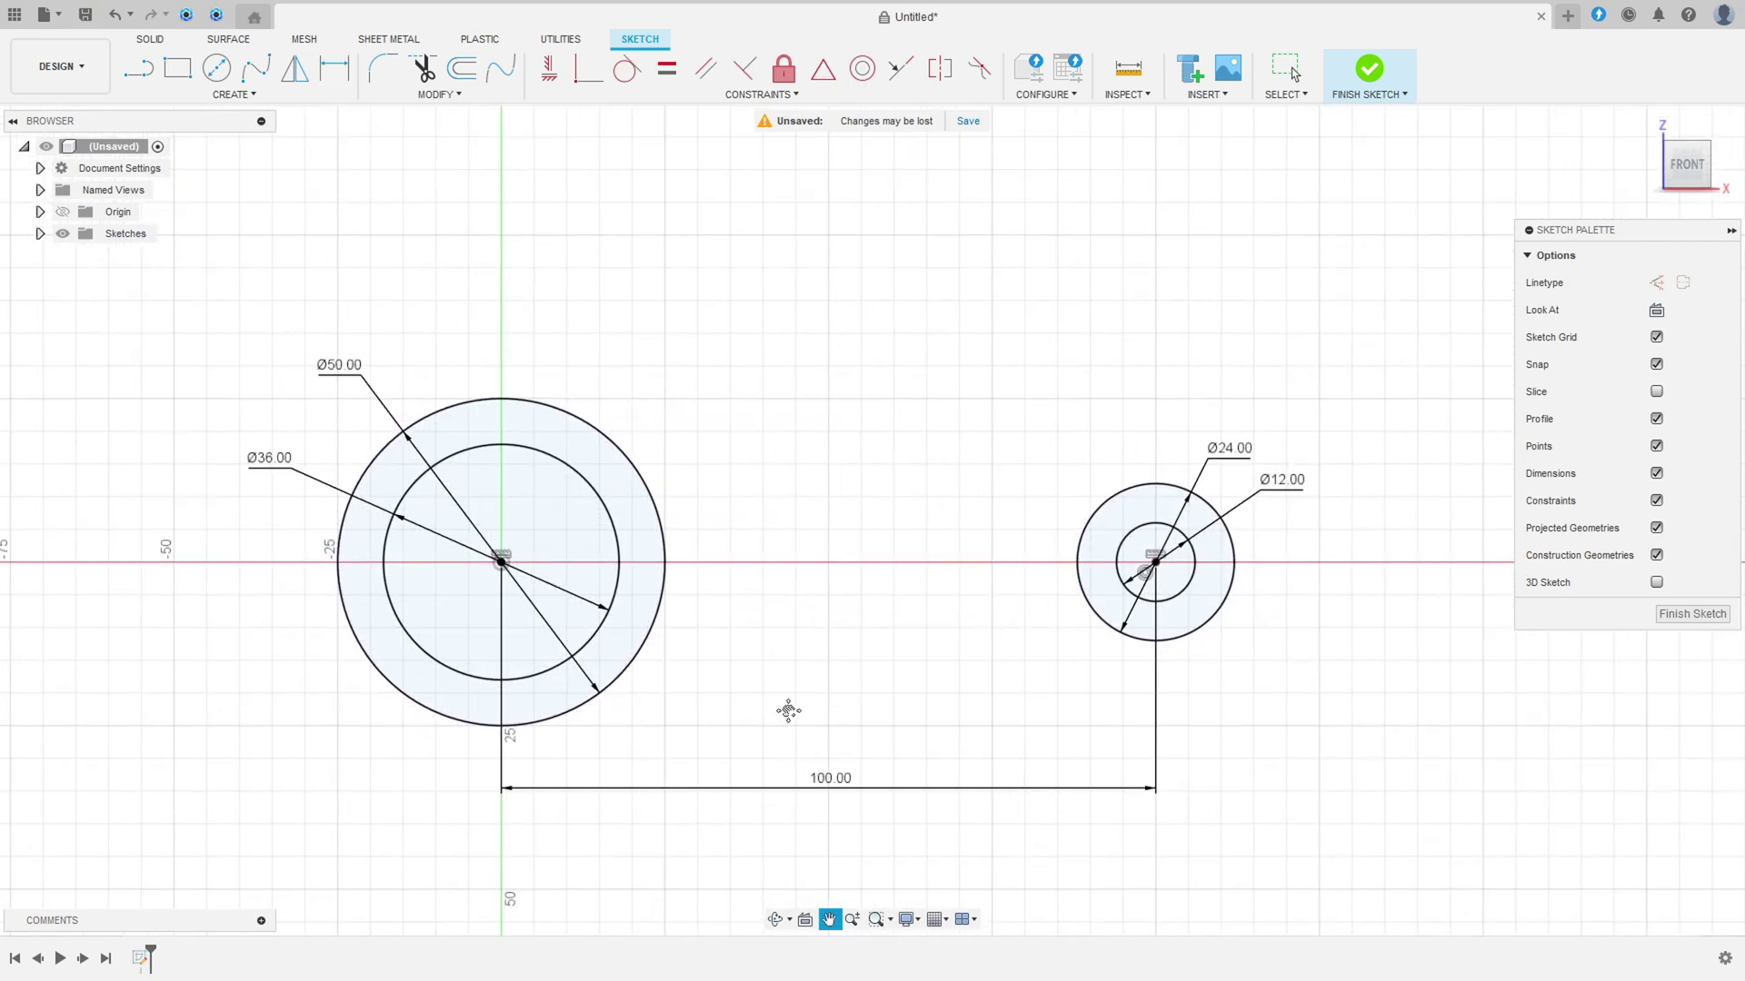
{"action": "left_click", "coordinate": [139, 68]}
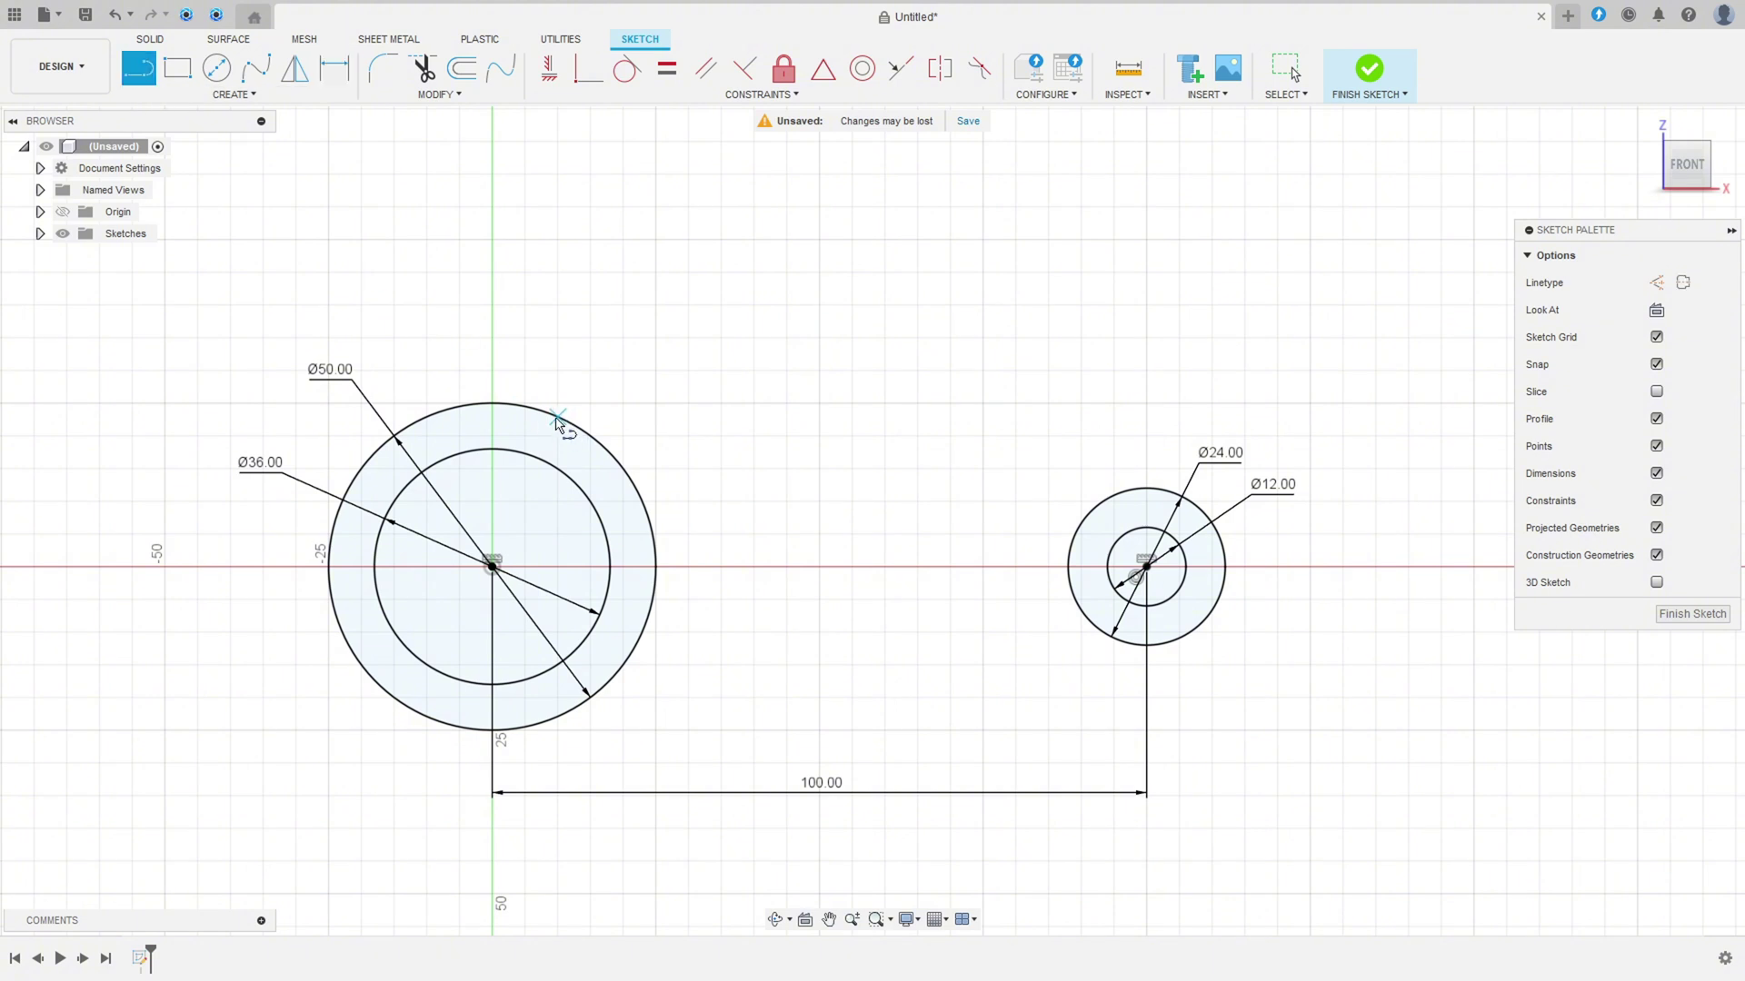
Step: Draw top and bottom lines between the circles, tangent to the Ø50 circle
{"action": "left_click_drag", "start_coordinate": [538, 411], "coordinate": [1147, 488]}
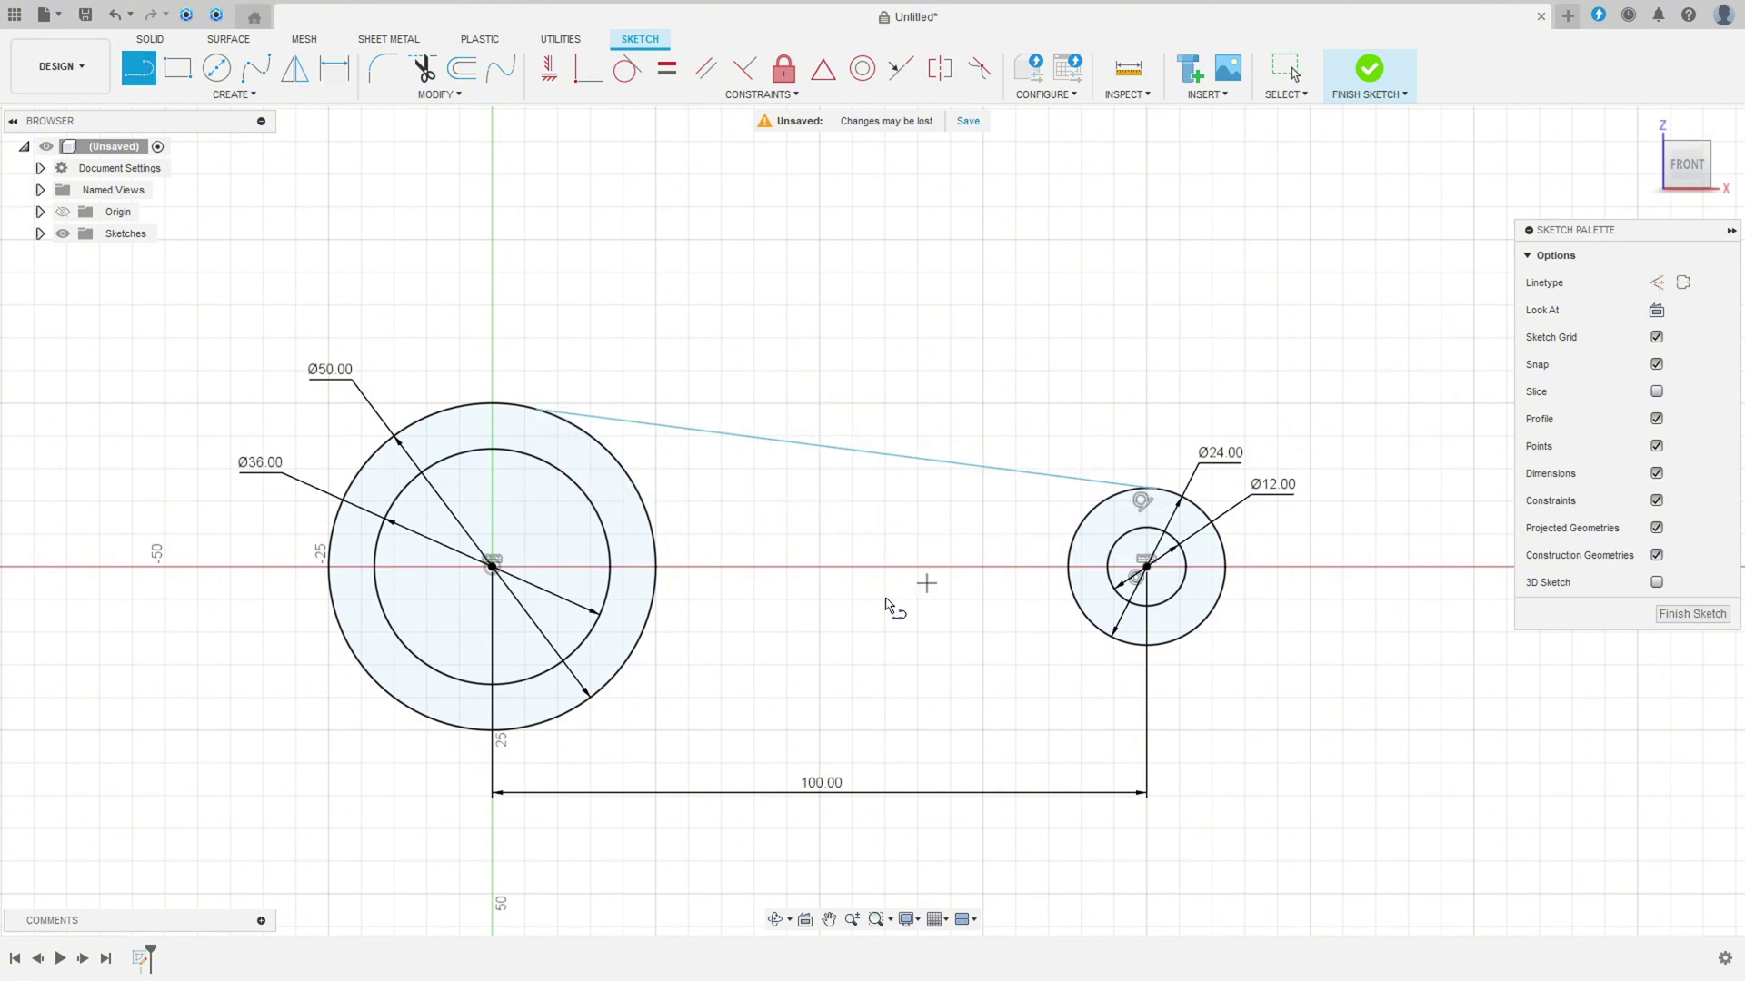
{"action": "mouse_move", "coordinate": [538, 727]}
{"action": "left_mouse_down"}
{"action": "mouse_move", "coordinate": [1168, 668]}
{"action": "mouse_move", "coordinate": [1151, 651]}
{"action": "left_mouse_up"}
{"action": "left_click", "coordinate": [627, 68]}
{"action": "left_click", "coordinate": [597, 423]}
{"action": "left_click", "coordinate": [590, 436]}
{"action": "left_click", "coordinate": [591, 724]}
{"action": "left_click", "coordinate": [507, 728]}
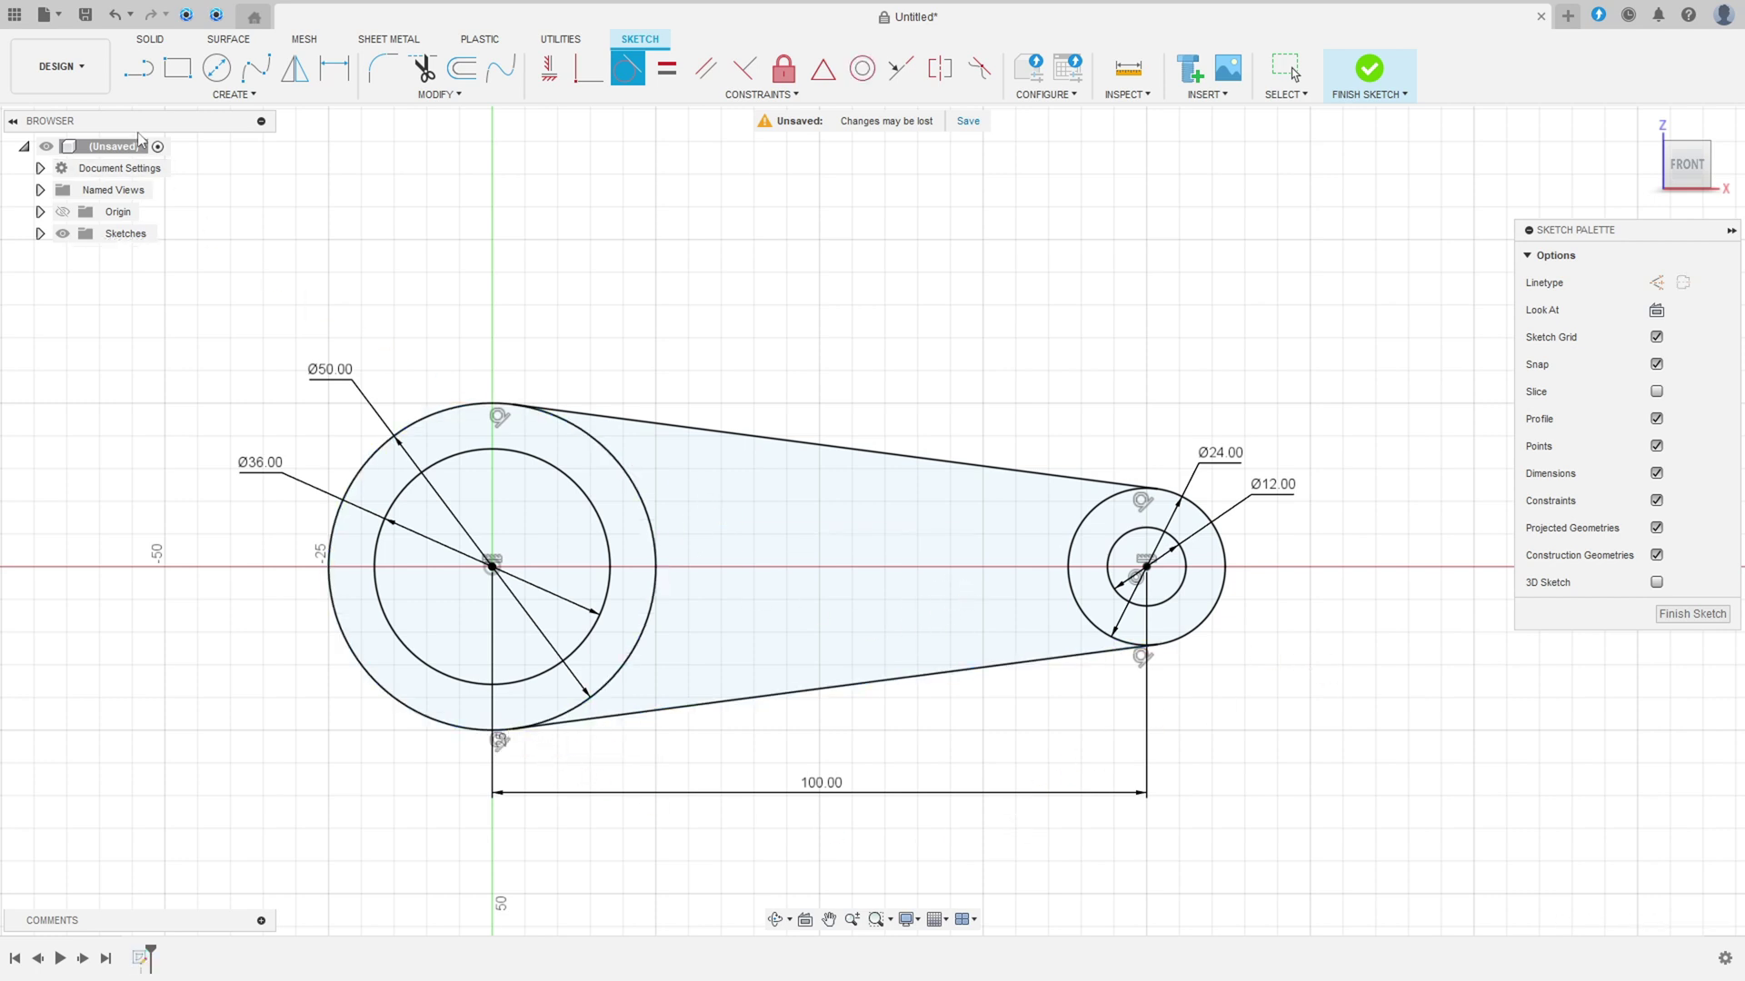
{"action": "left_click", "coordinate": [201, 97]}
{"action": "mouse_move", "coordinate": [244, 179]}
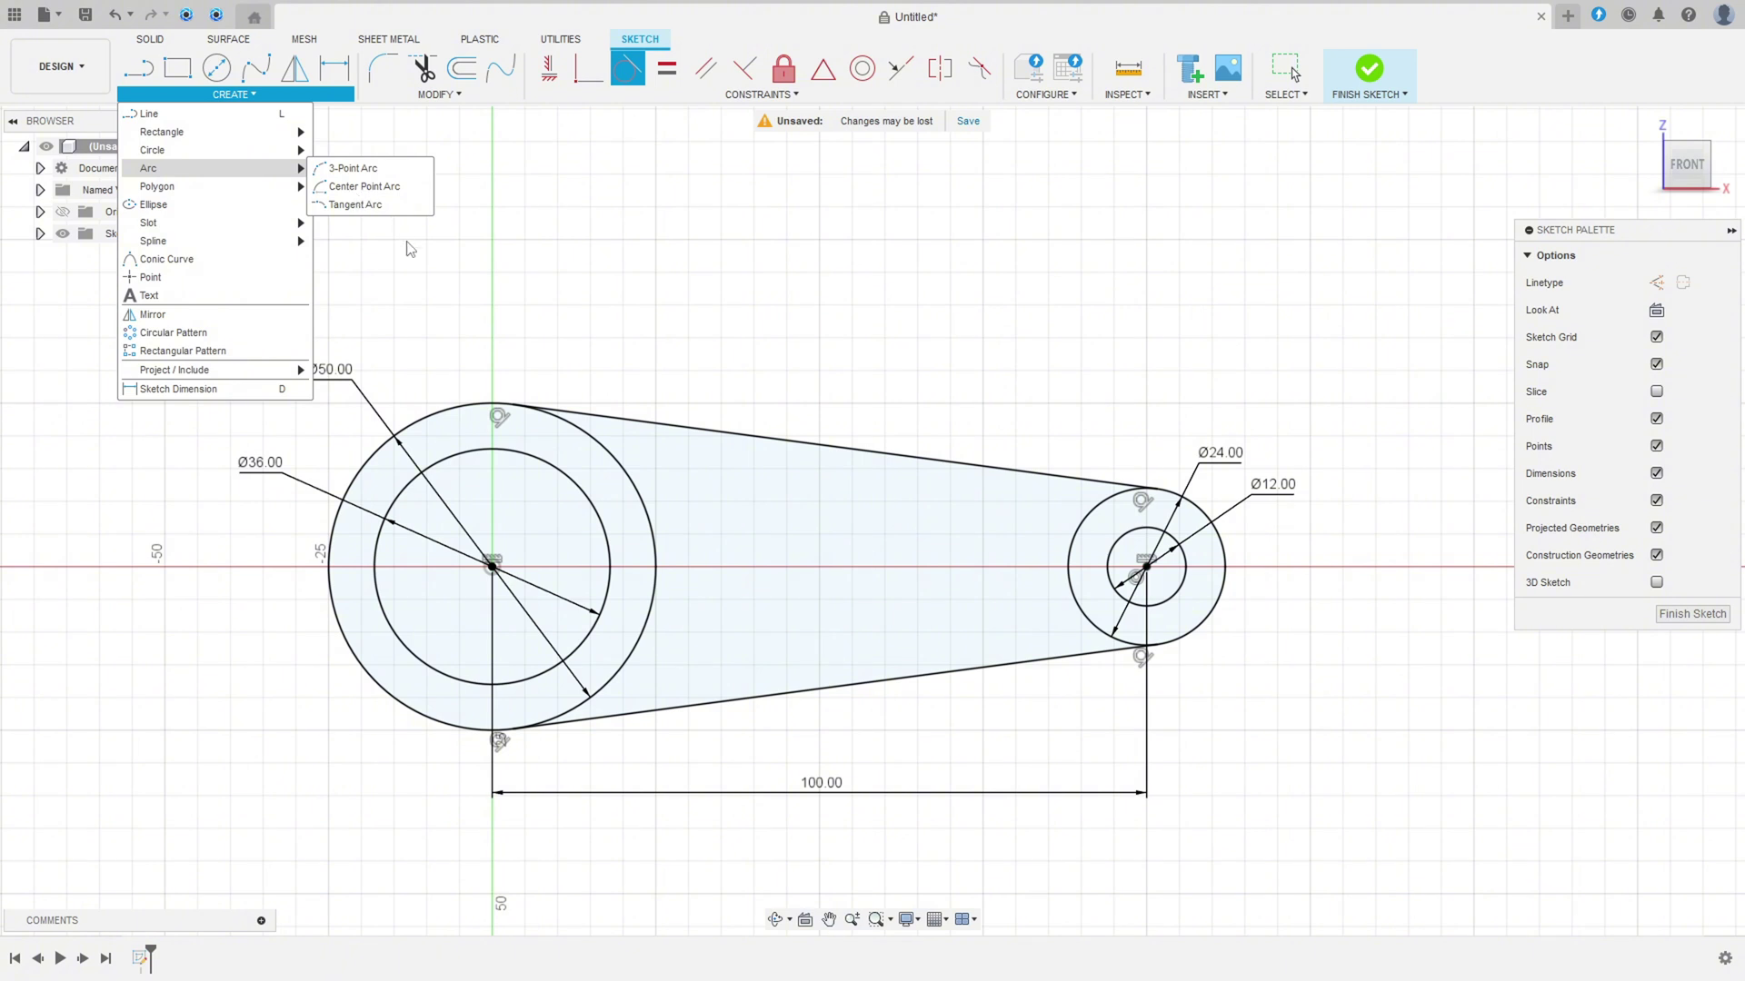
Step: Draw a center point arc around the large circle's centre inside the outline
{"action": "left_click", "coordinate": [356, 188]}
{"action": "left_click", "coordinate": [496, 570]}
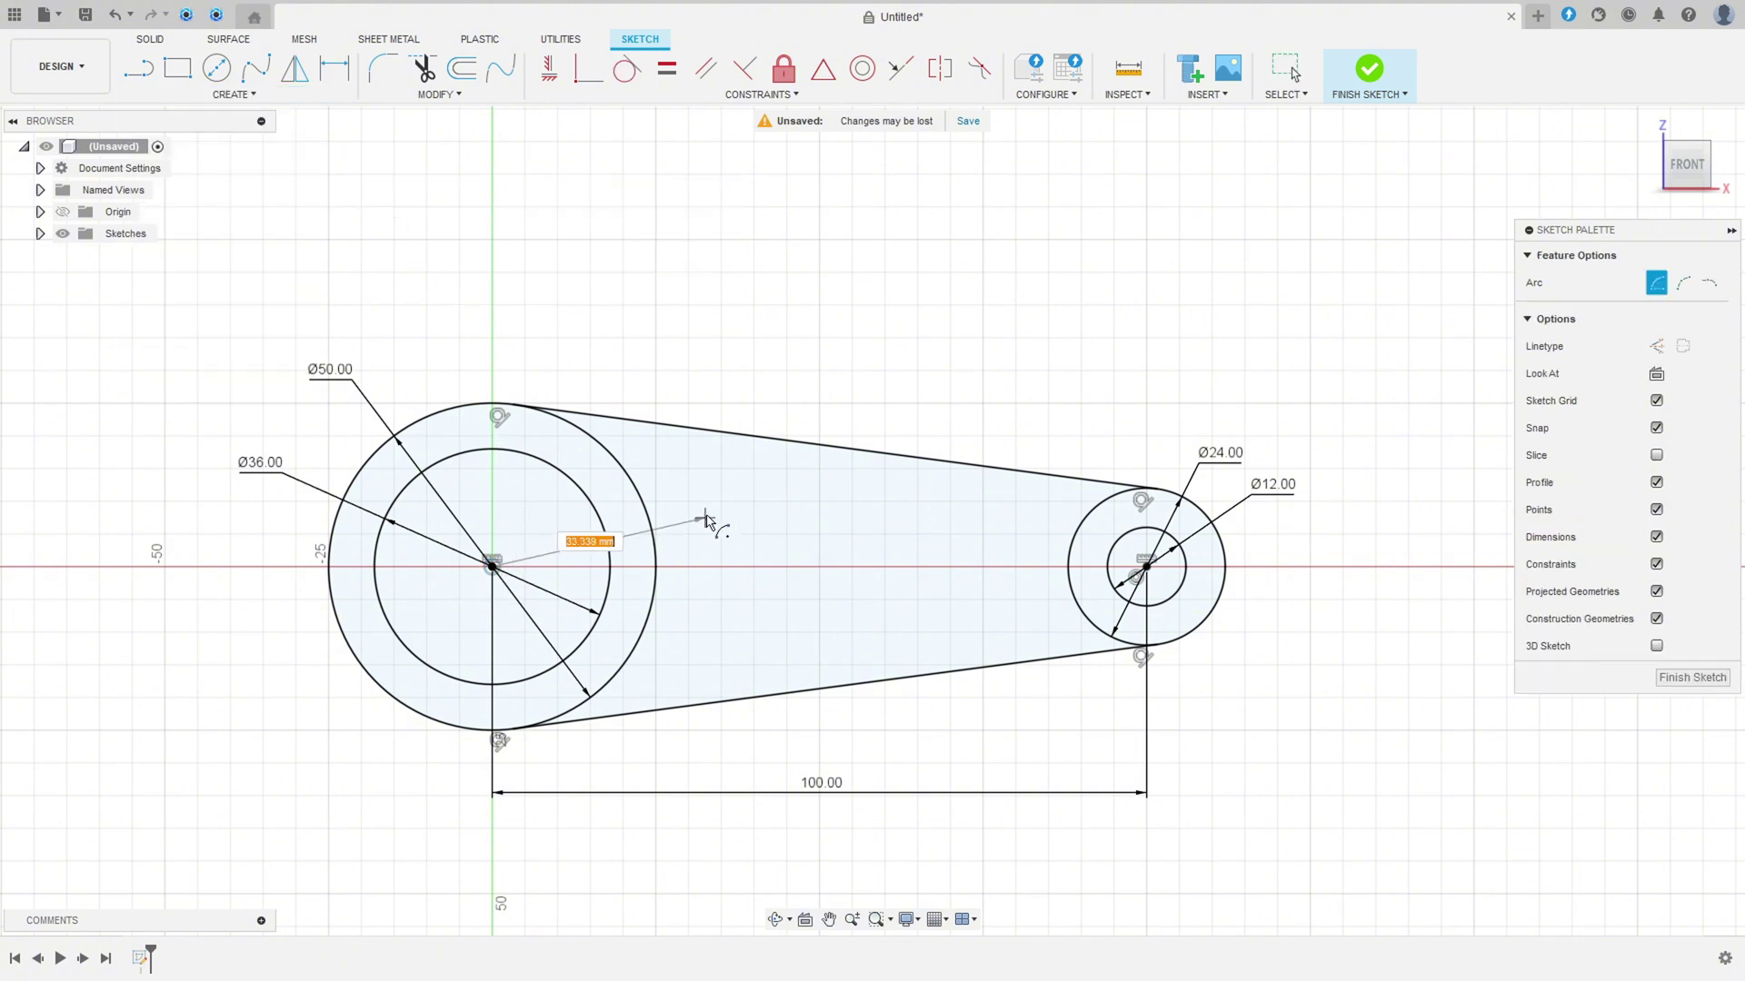
{"action": "key", "text": "Escape"}
{"action": "left_click", "coordinate": [687, 469]}
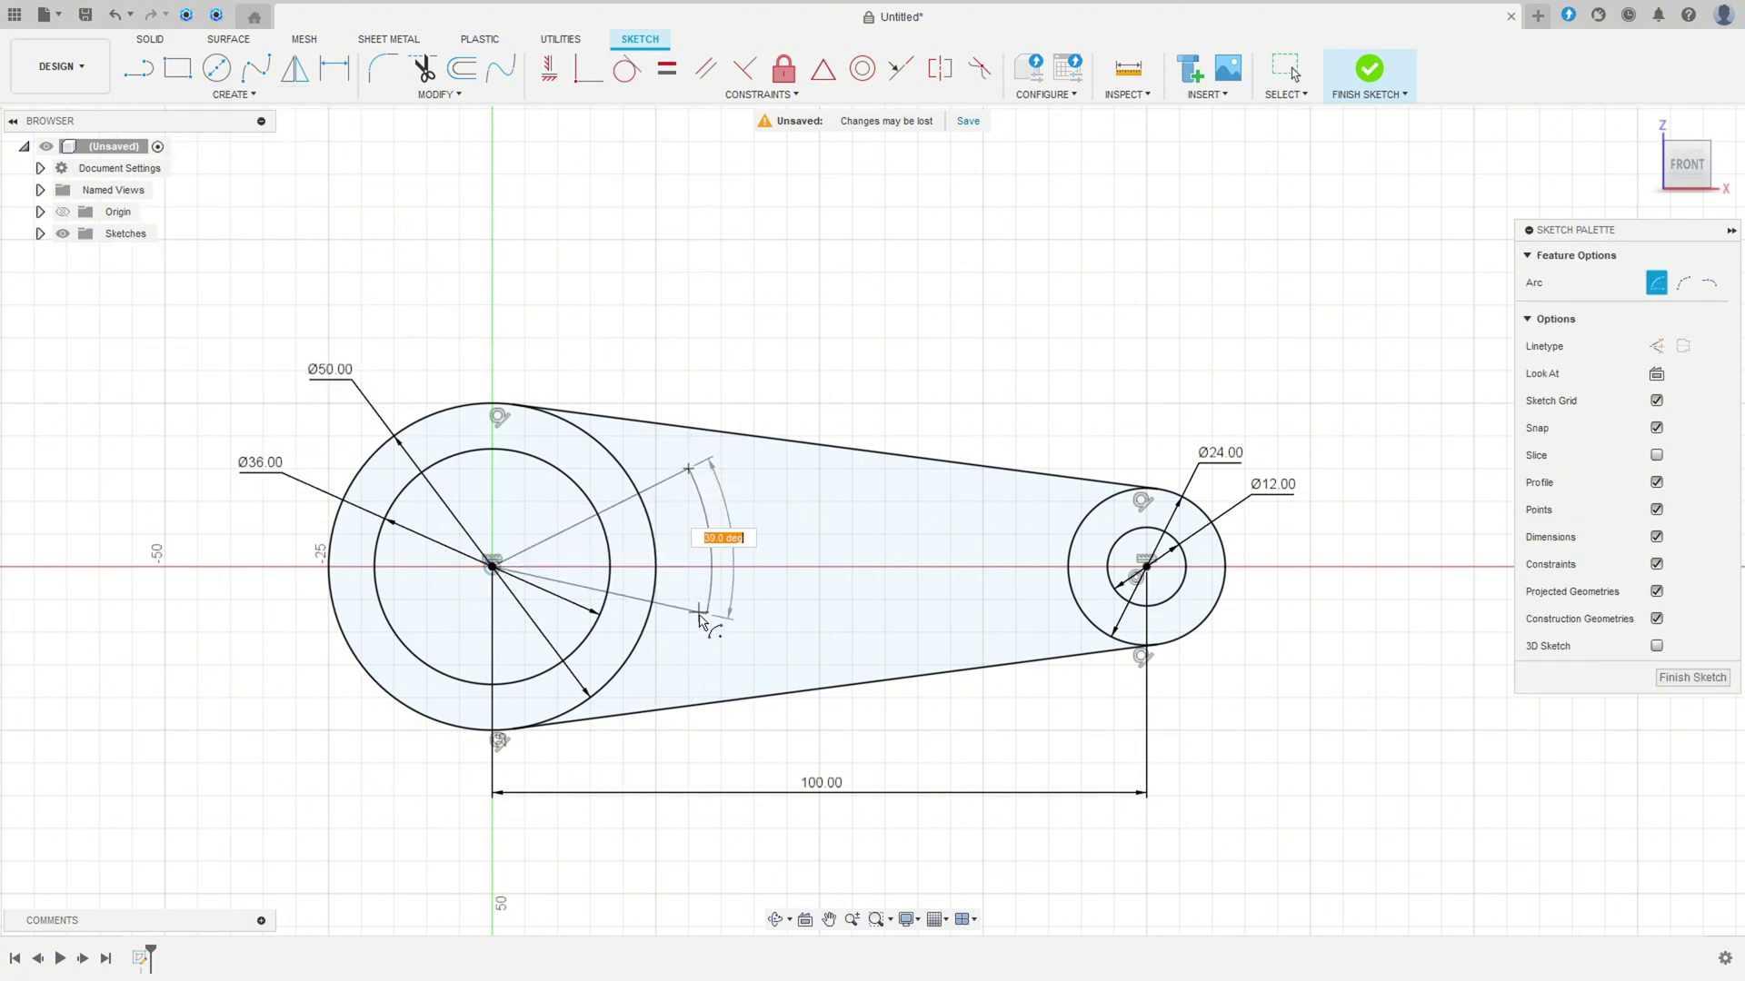
{"action": "left_click", "coordinate": [712, 656]}
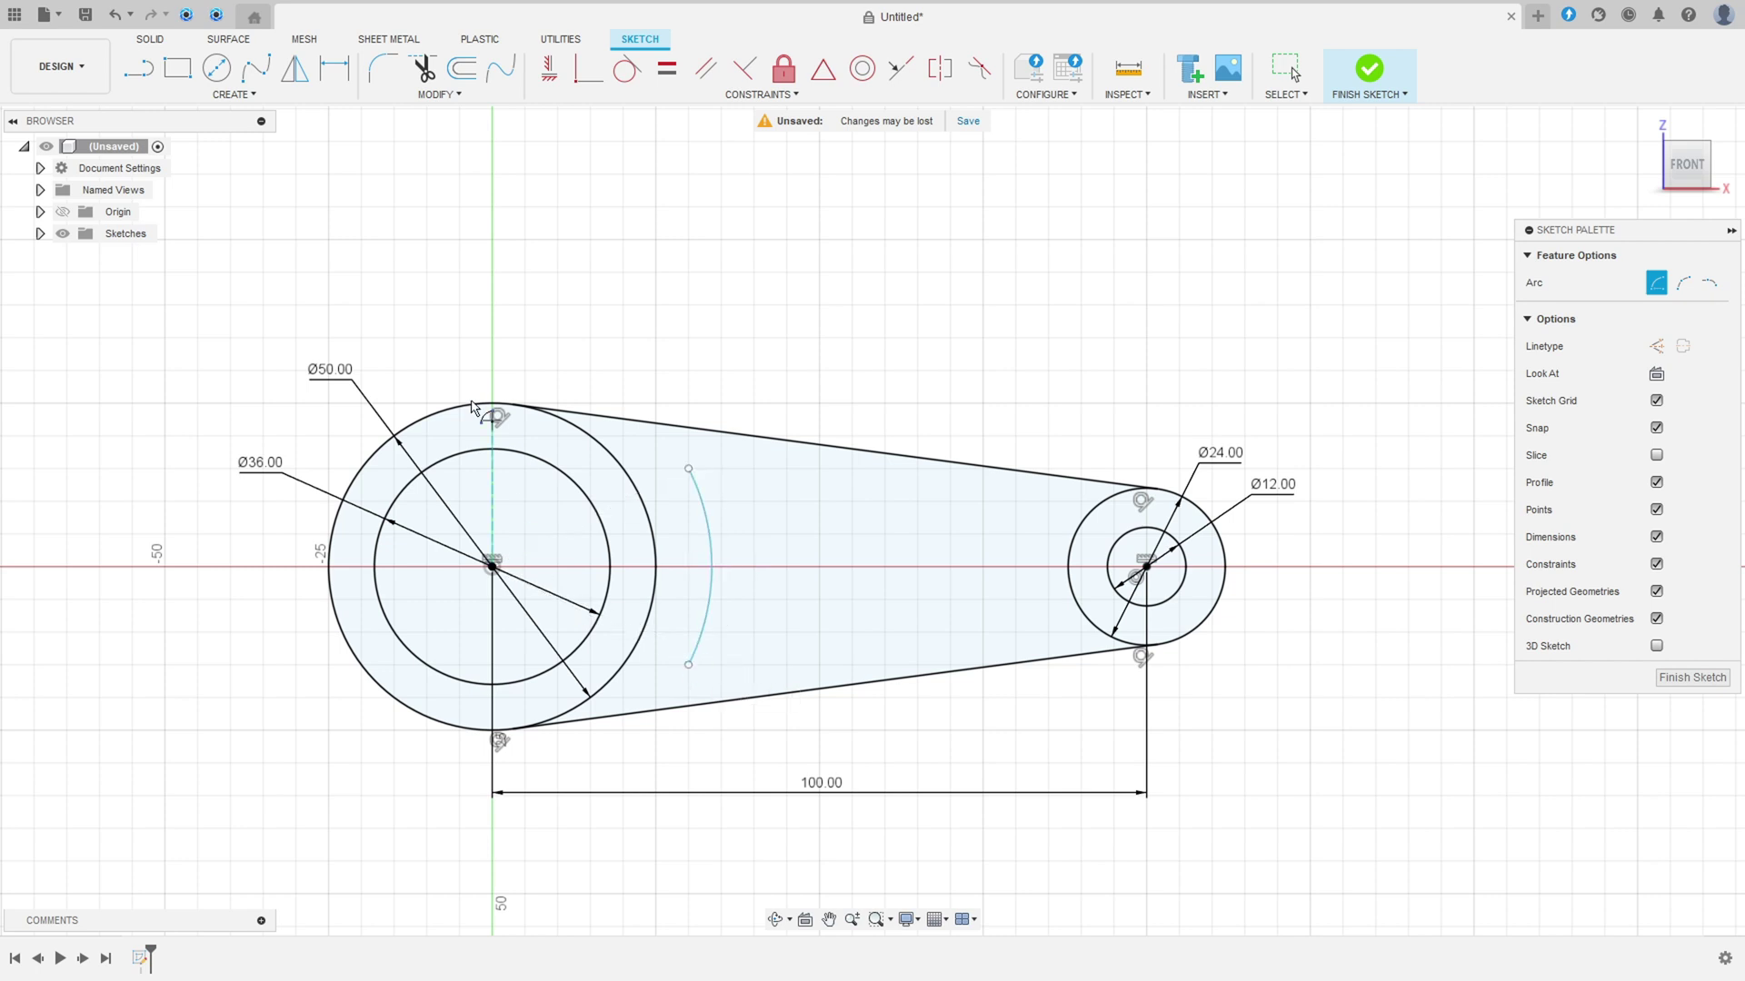
Step: Draw two lines from the arc's ends toward the small circle, stopping short of it
{"action": "key", "text": "l"}
{"action": "left_click", "coordinate": [688, 664]}
{"action": "left_click", "coordinate": [1025, 621]}
{"action": "key", "text": "Escape"}
{"action": "left_click", "coordinate": [689, 469]}
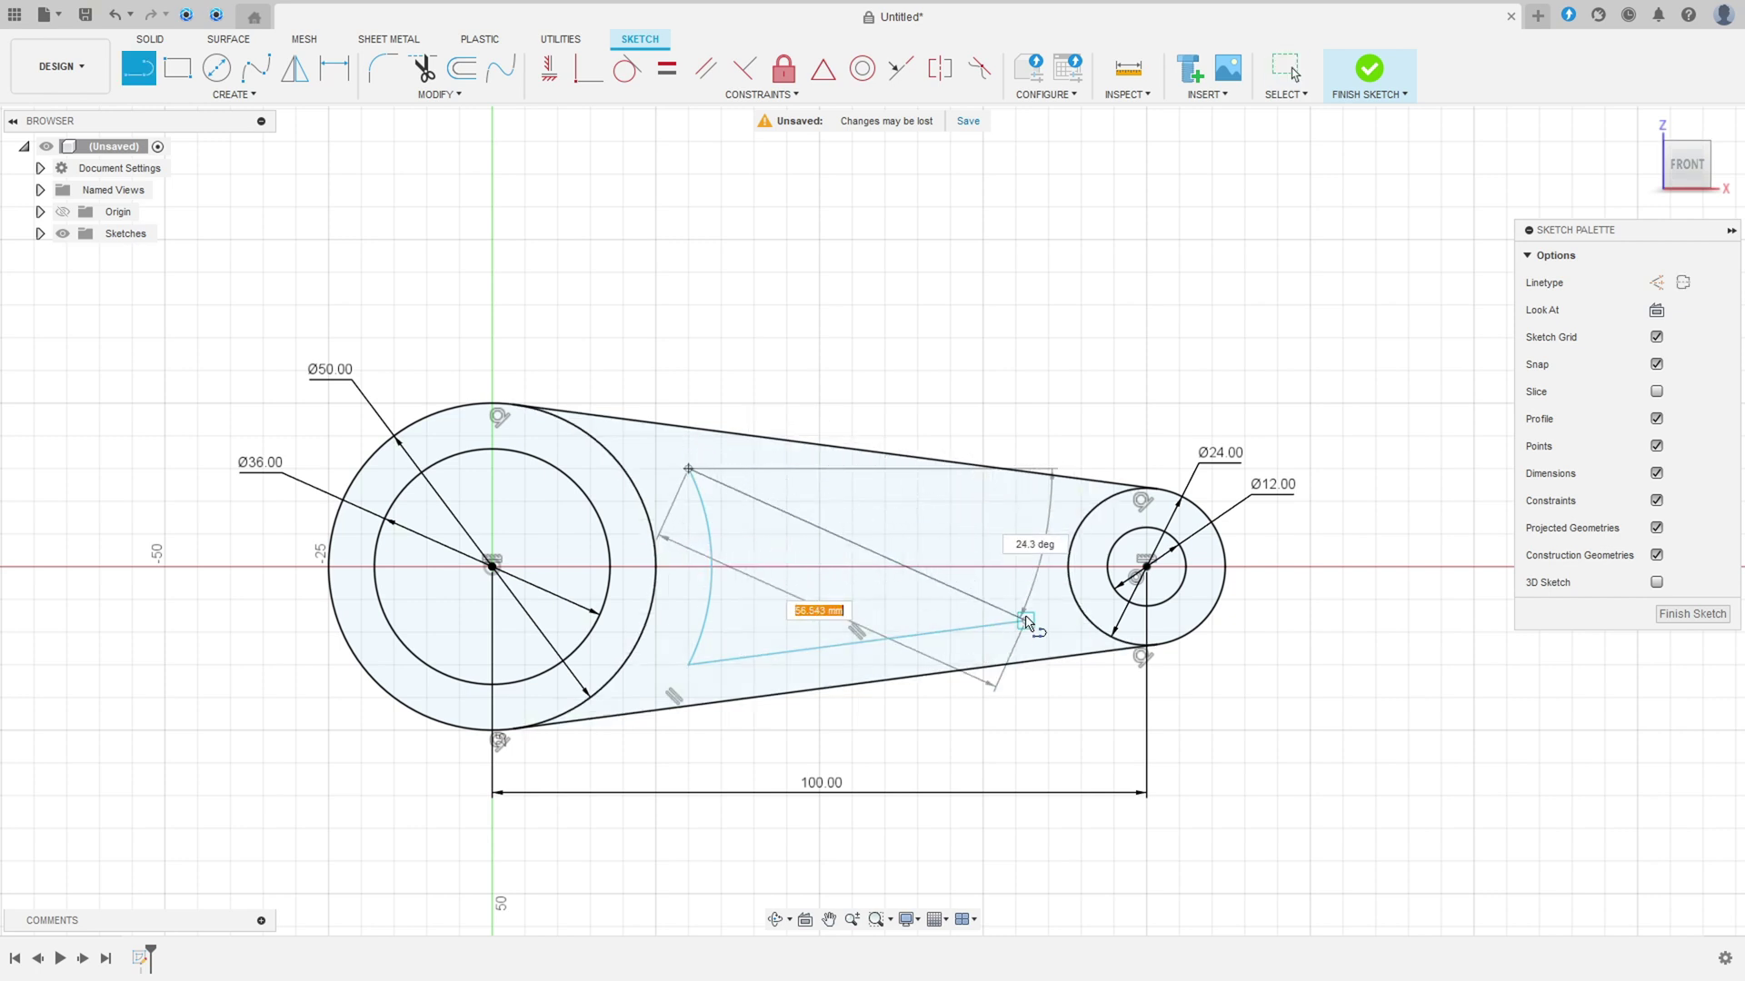
{"action": "left_click", "coordinate": [1025, 511]}
{"action": "key", "text": "Escape"}
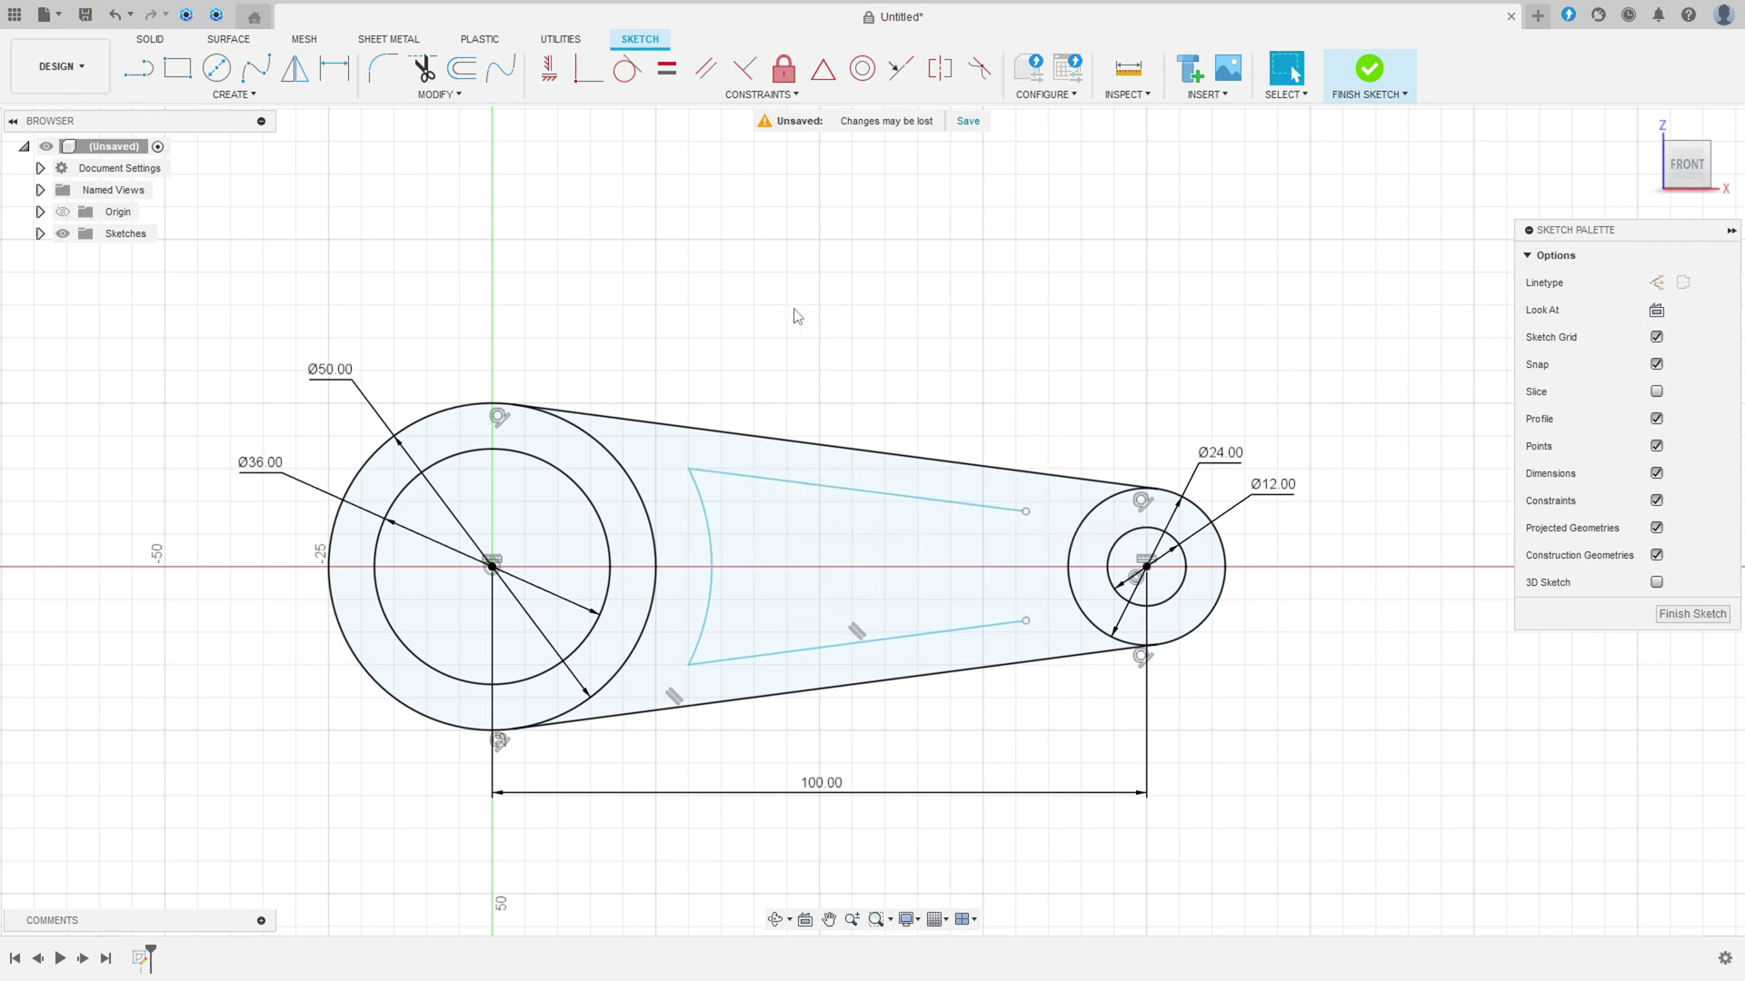
Step: Select the upper inner line and apply a Parallel constraint to the lower inner line
{"action": "left_click", "coordinate": [833, 488]}
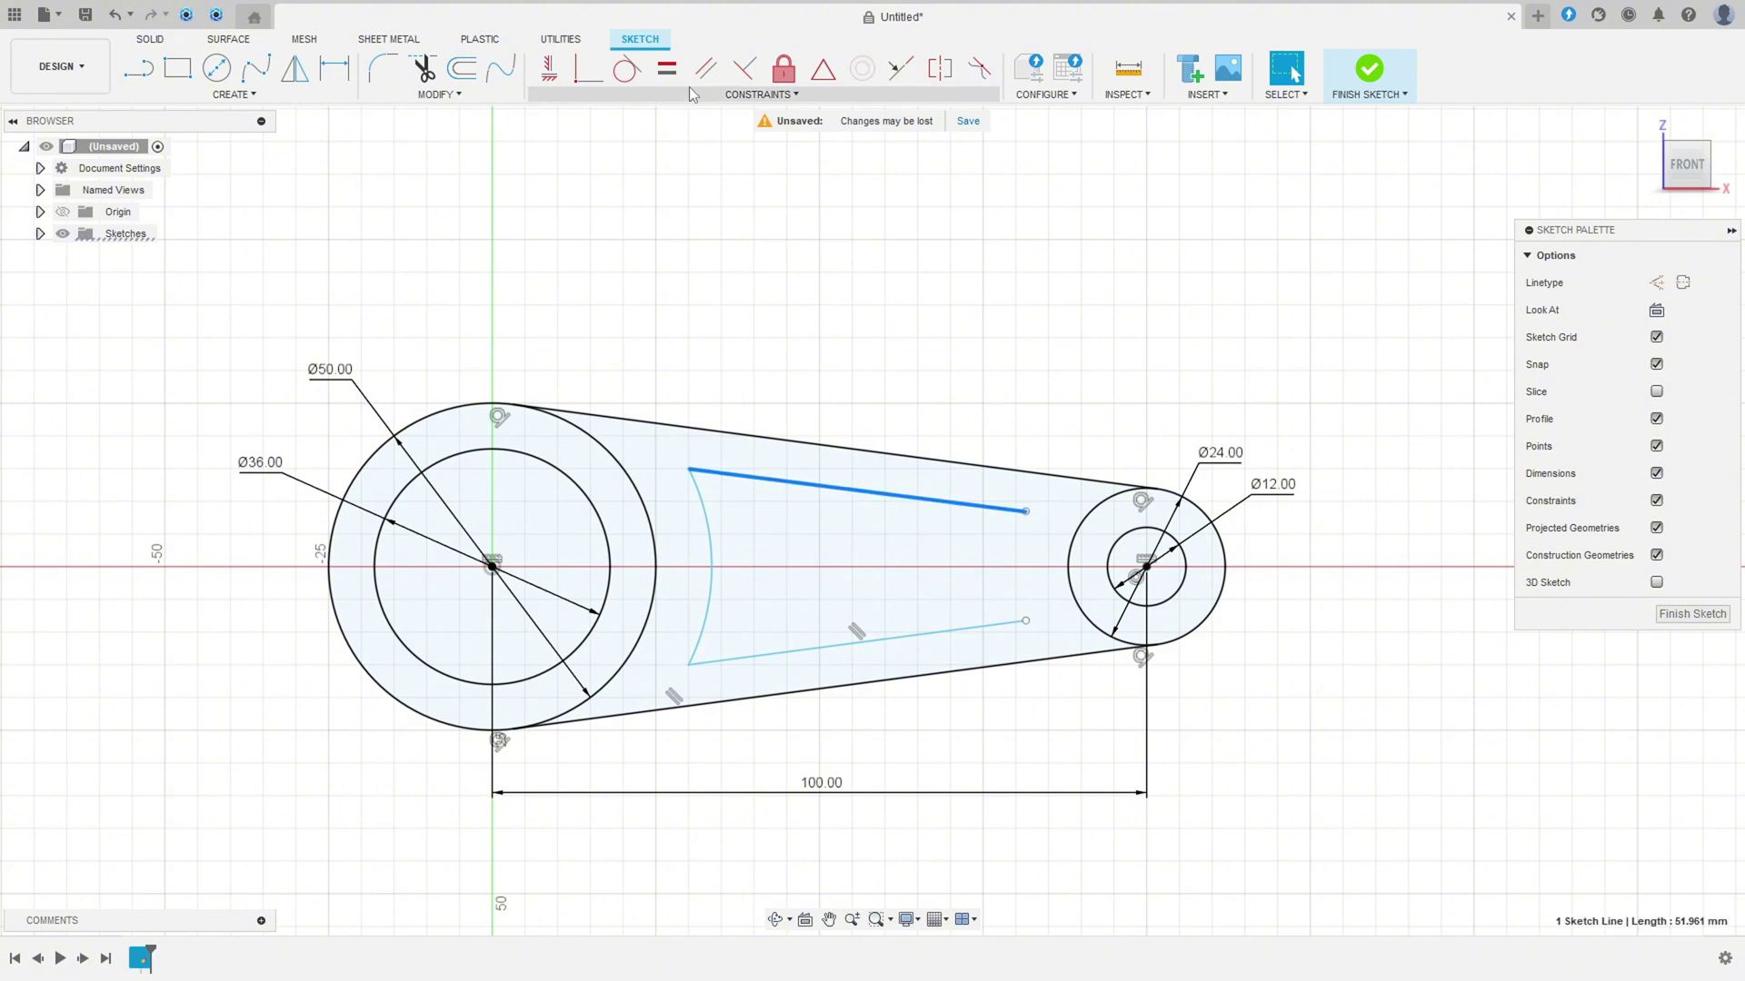
{"action": "left_click", "coordinate": [705, 71]}
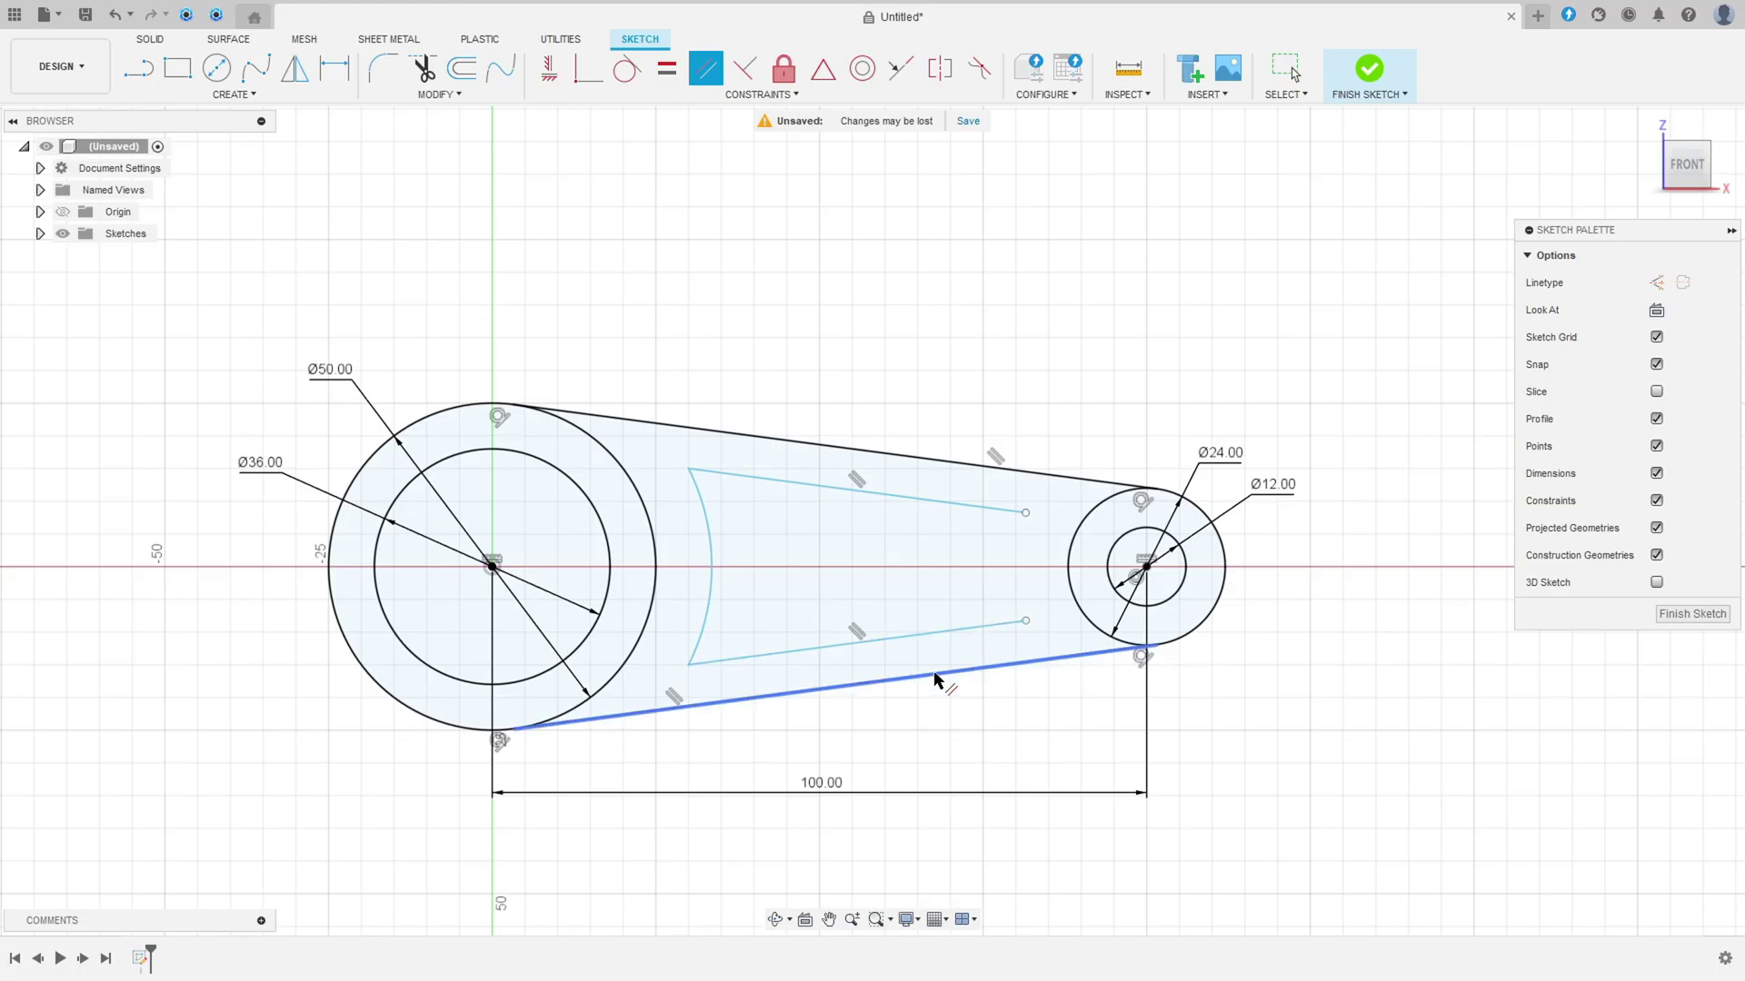
{"action": "left_click", "coordinate": [954, 635]}
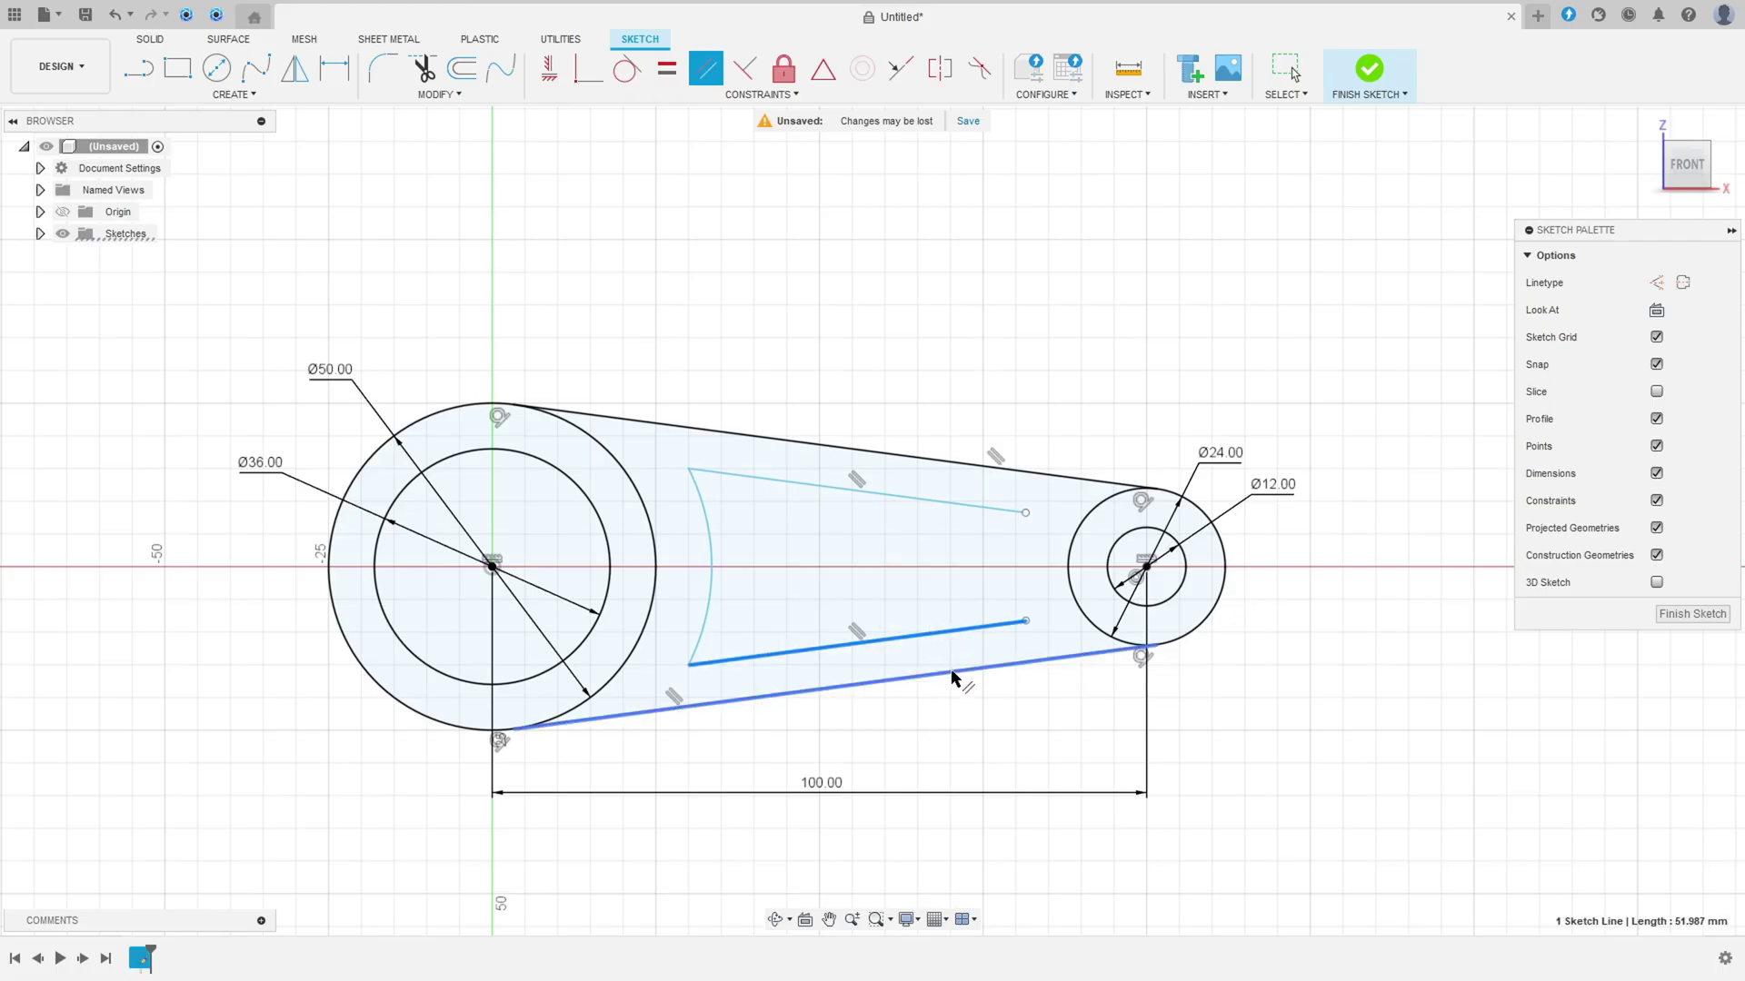
Step: Make the lower inner line parallel to the outer edge and close the slot with a three-point arc
{"action": "left_click", "coordinate": [954, 670]}
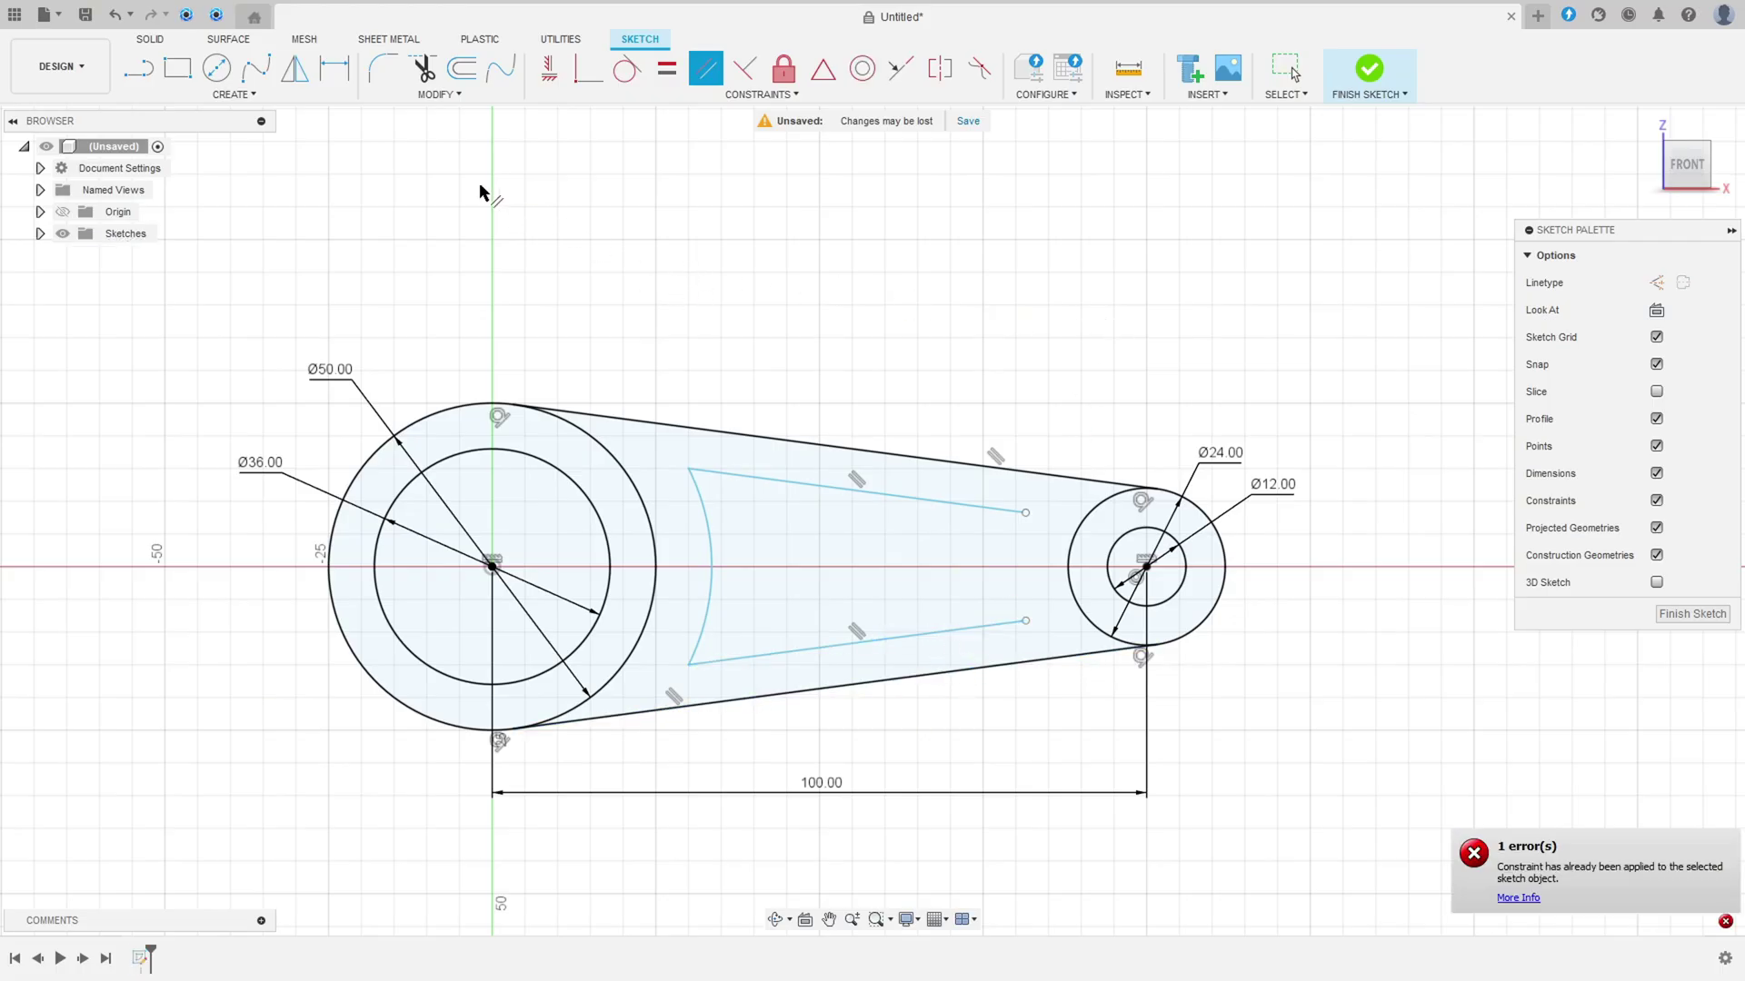
{"action": "left_click", "coordinate": [245, 95]}
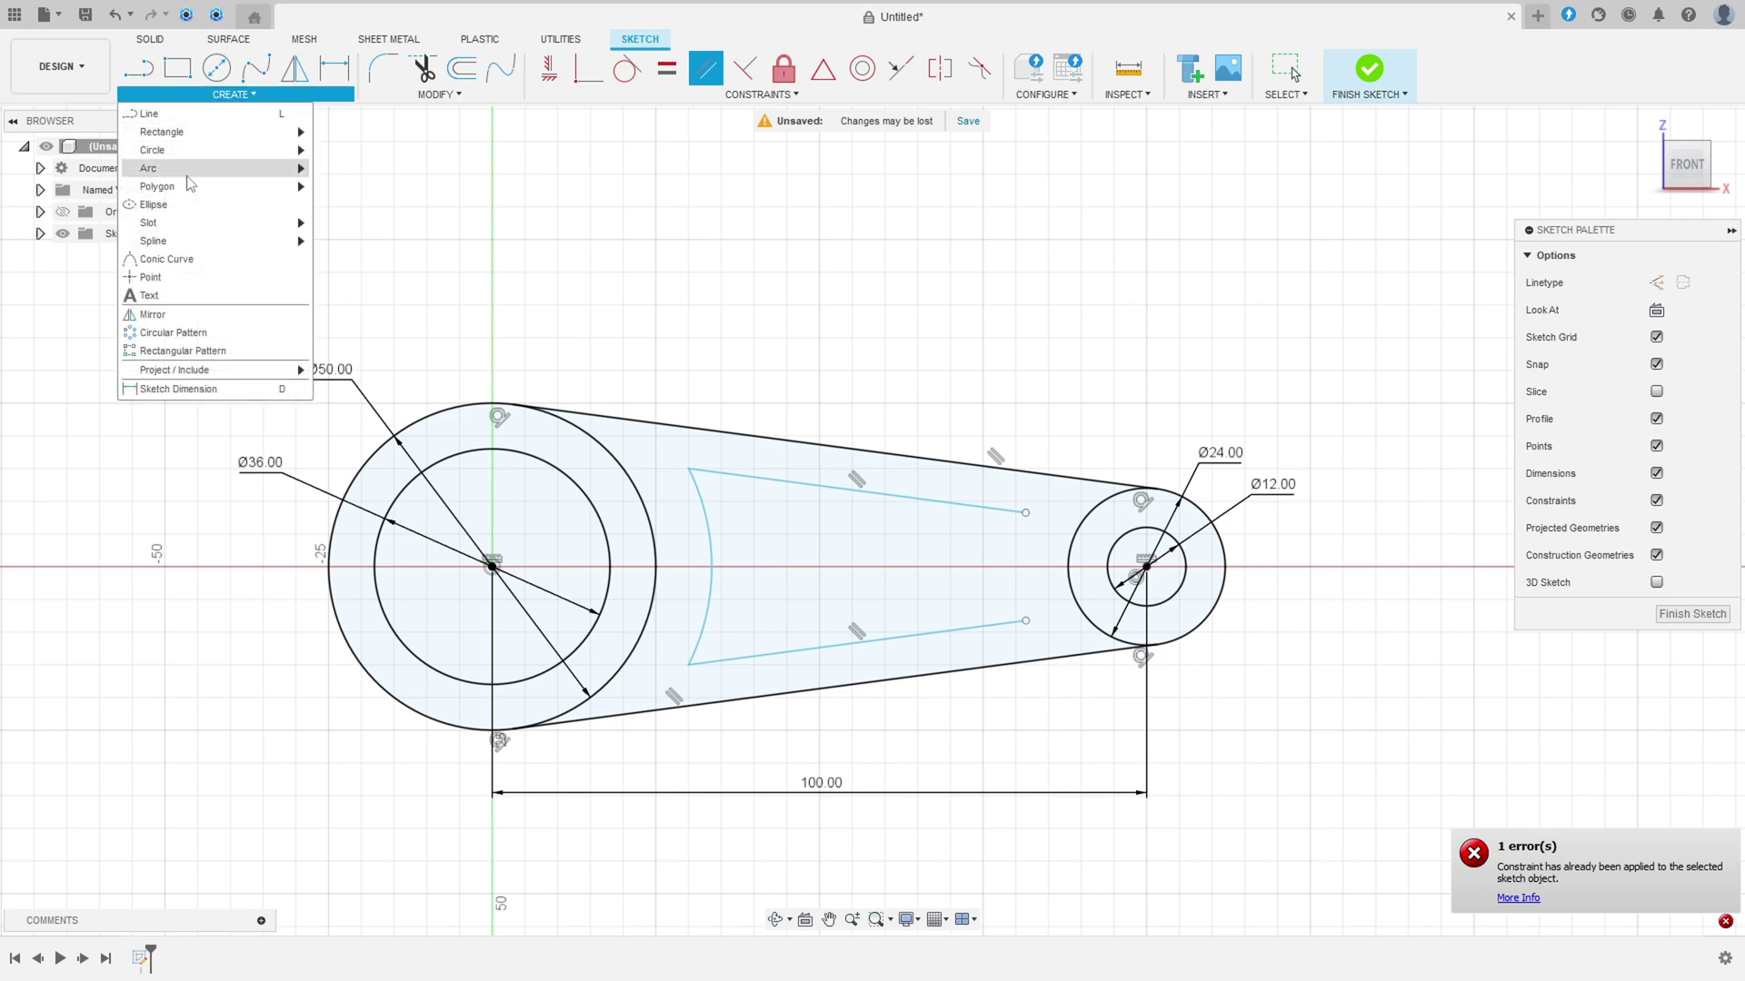
{"action": "mouse_move", "coordinate": [214, 168]}
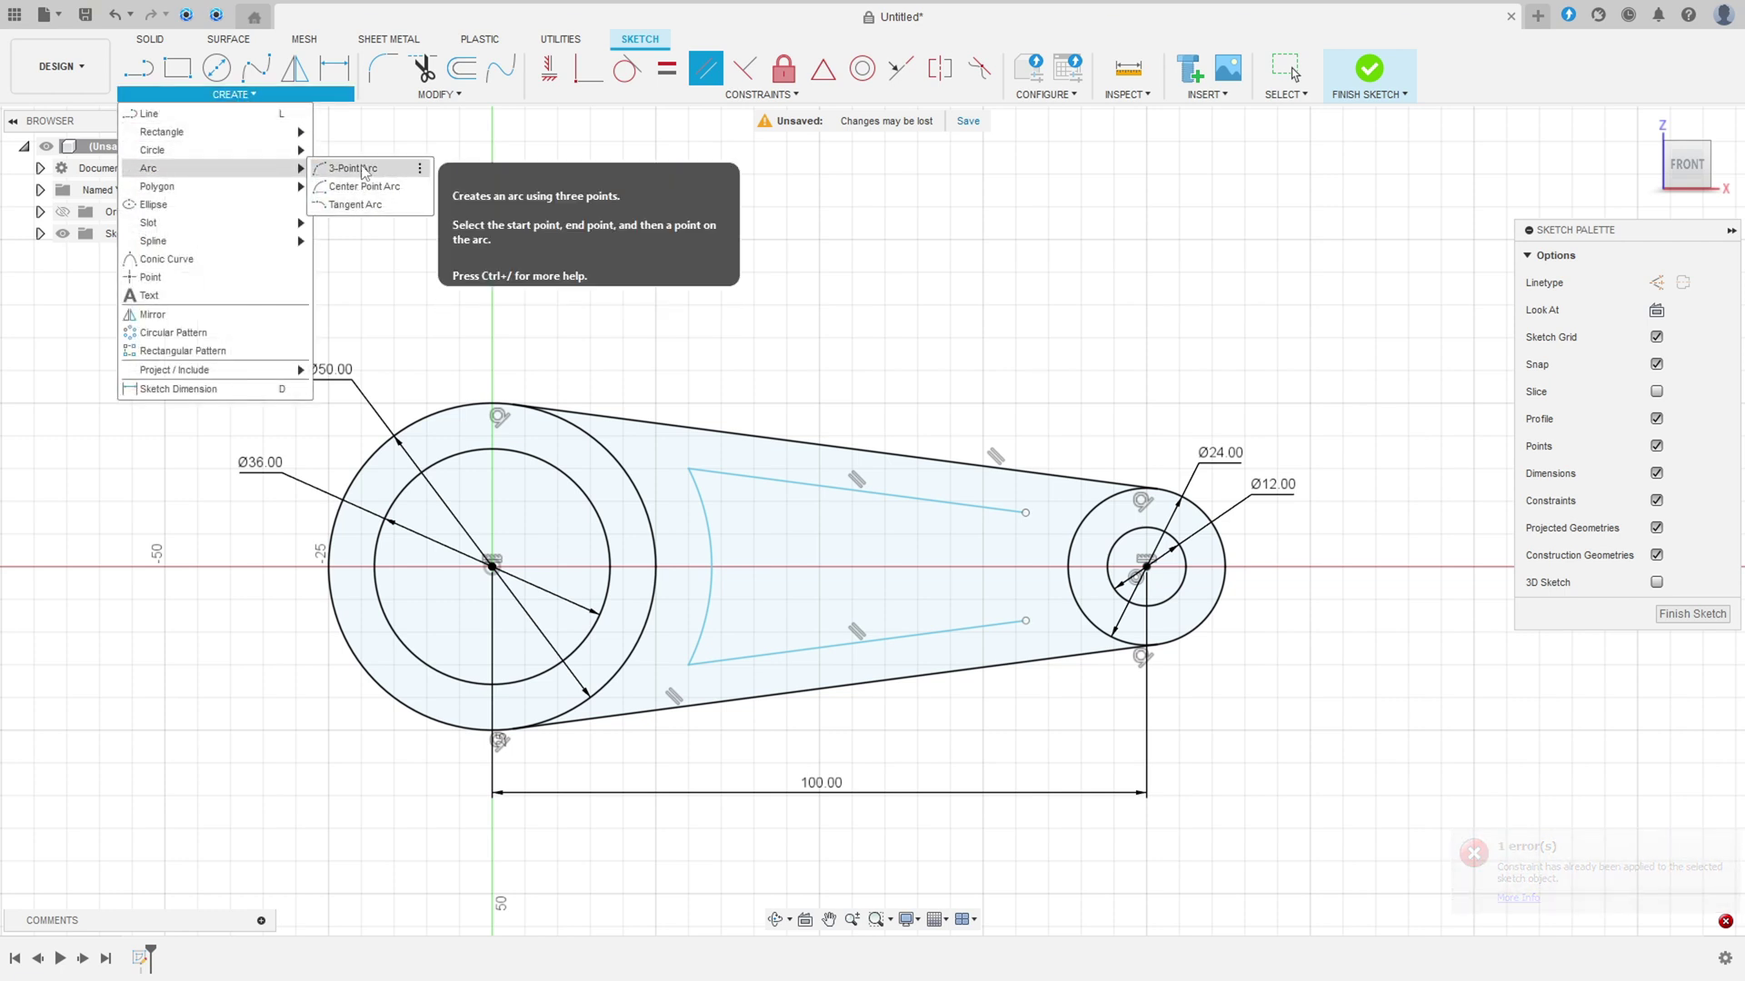
{"action": "left_click", "coordinate": [359, 171]}
{"action": "left_click", "coordinate": [1025, 514]}
{"action": "left_click", "coordinate": [1025, 621]}
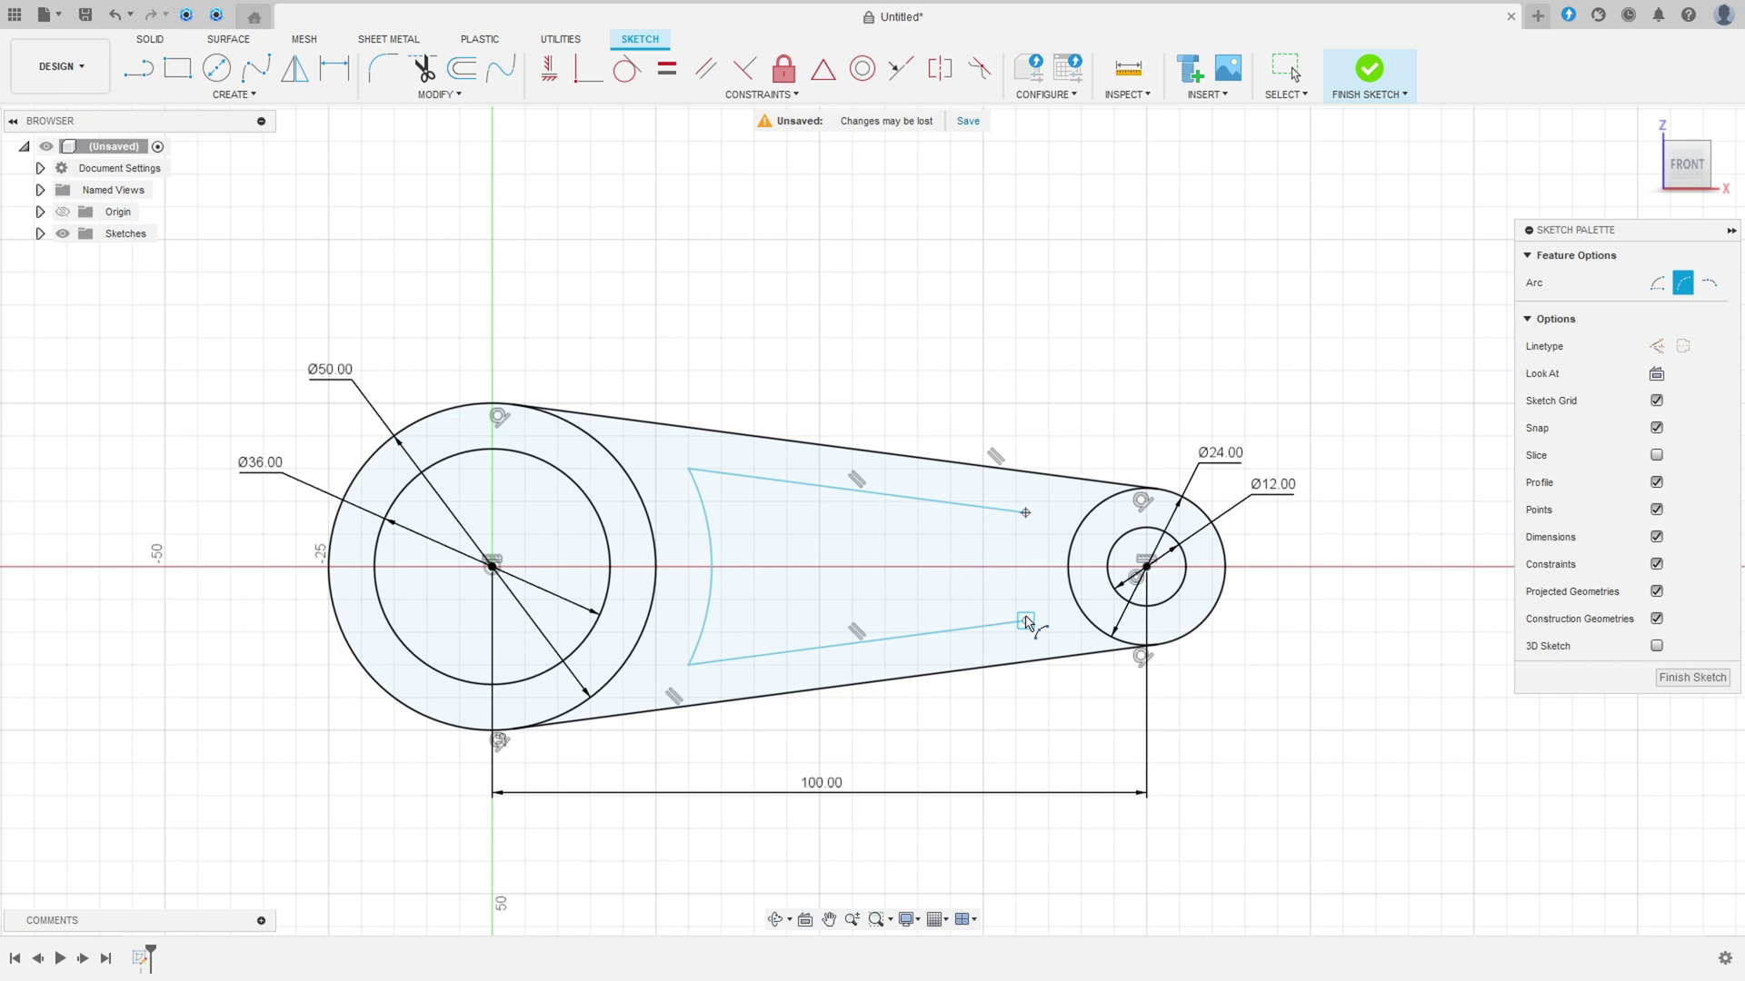
{"action": "left_click", "coordinate": [1056, 570]}
{"action": "key", "text": "Escape"}
Step: Shorten the slot slightly and make its end arc tangent to both slot lines
{"action": "double_click", "coordinate": [1025, 516]}
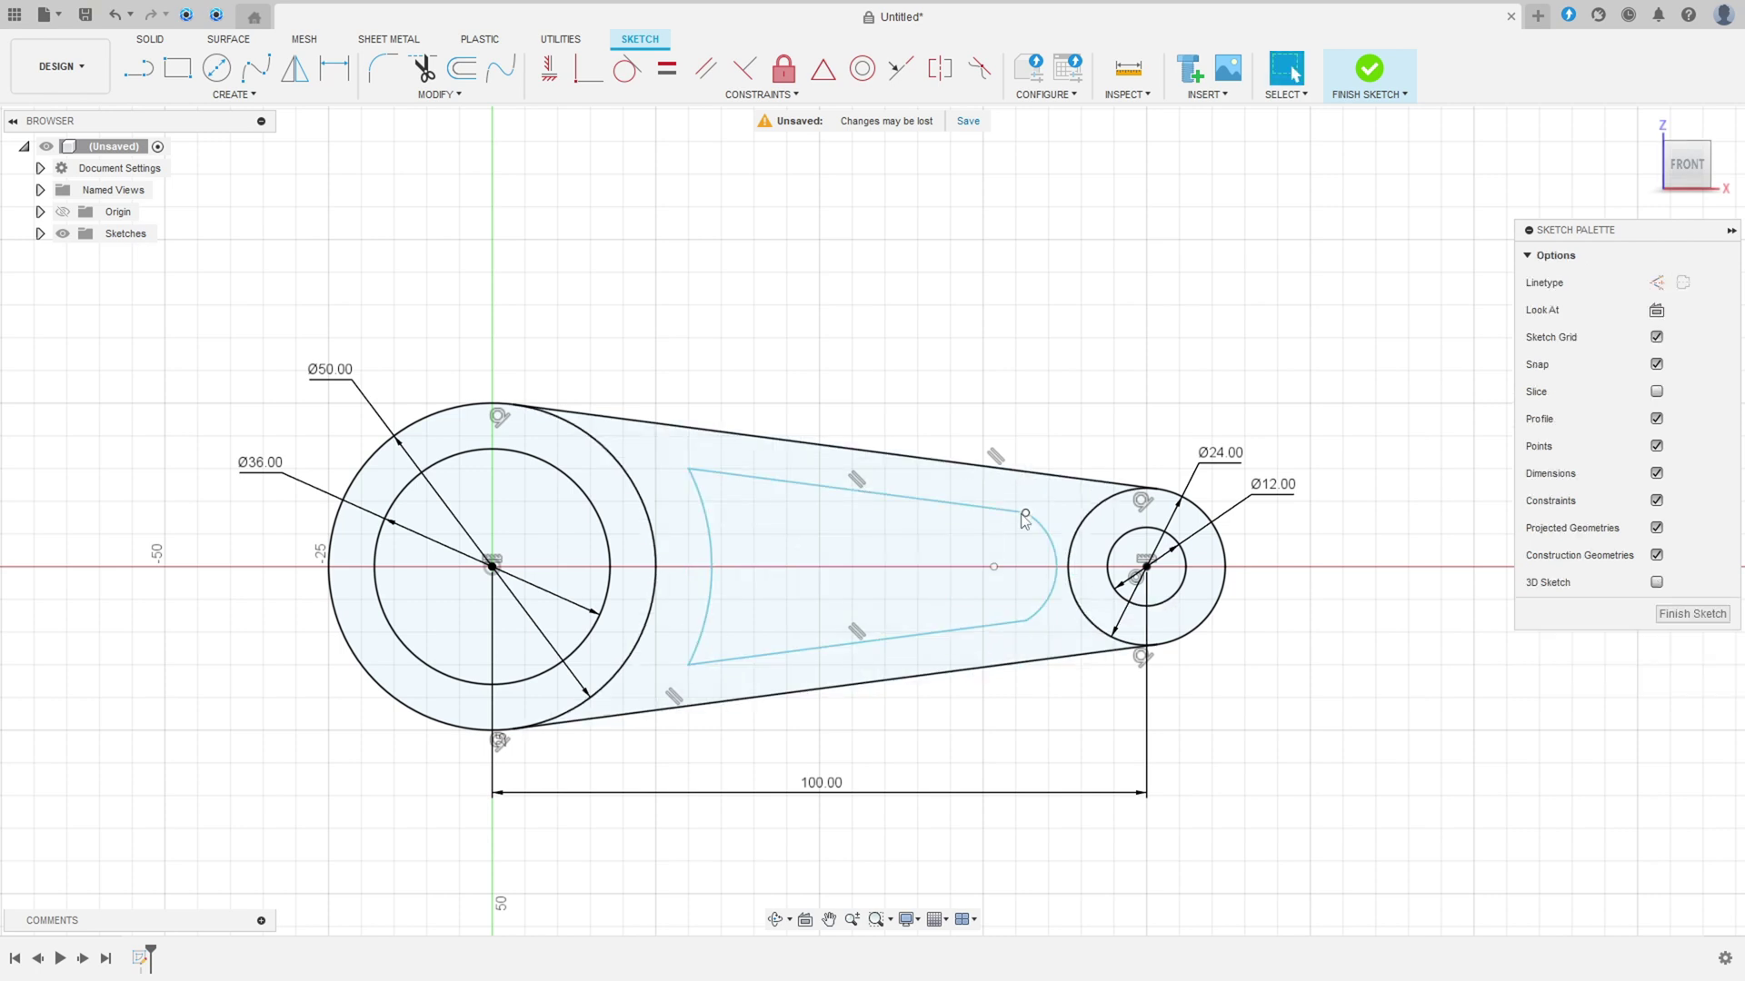
{"action": "left_click_drag", "start_coordinate": [1024, 516], "coordinate": [1000, 515]}
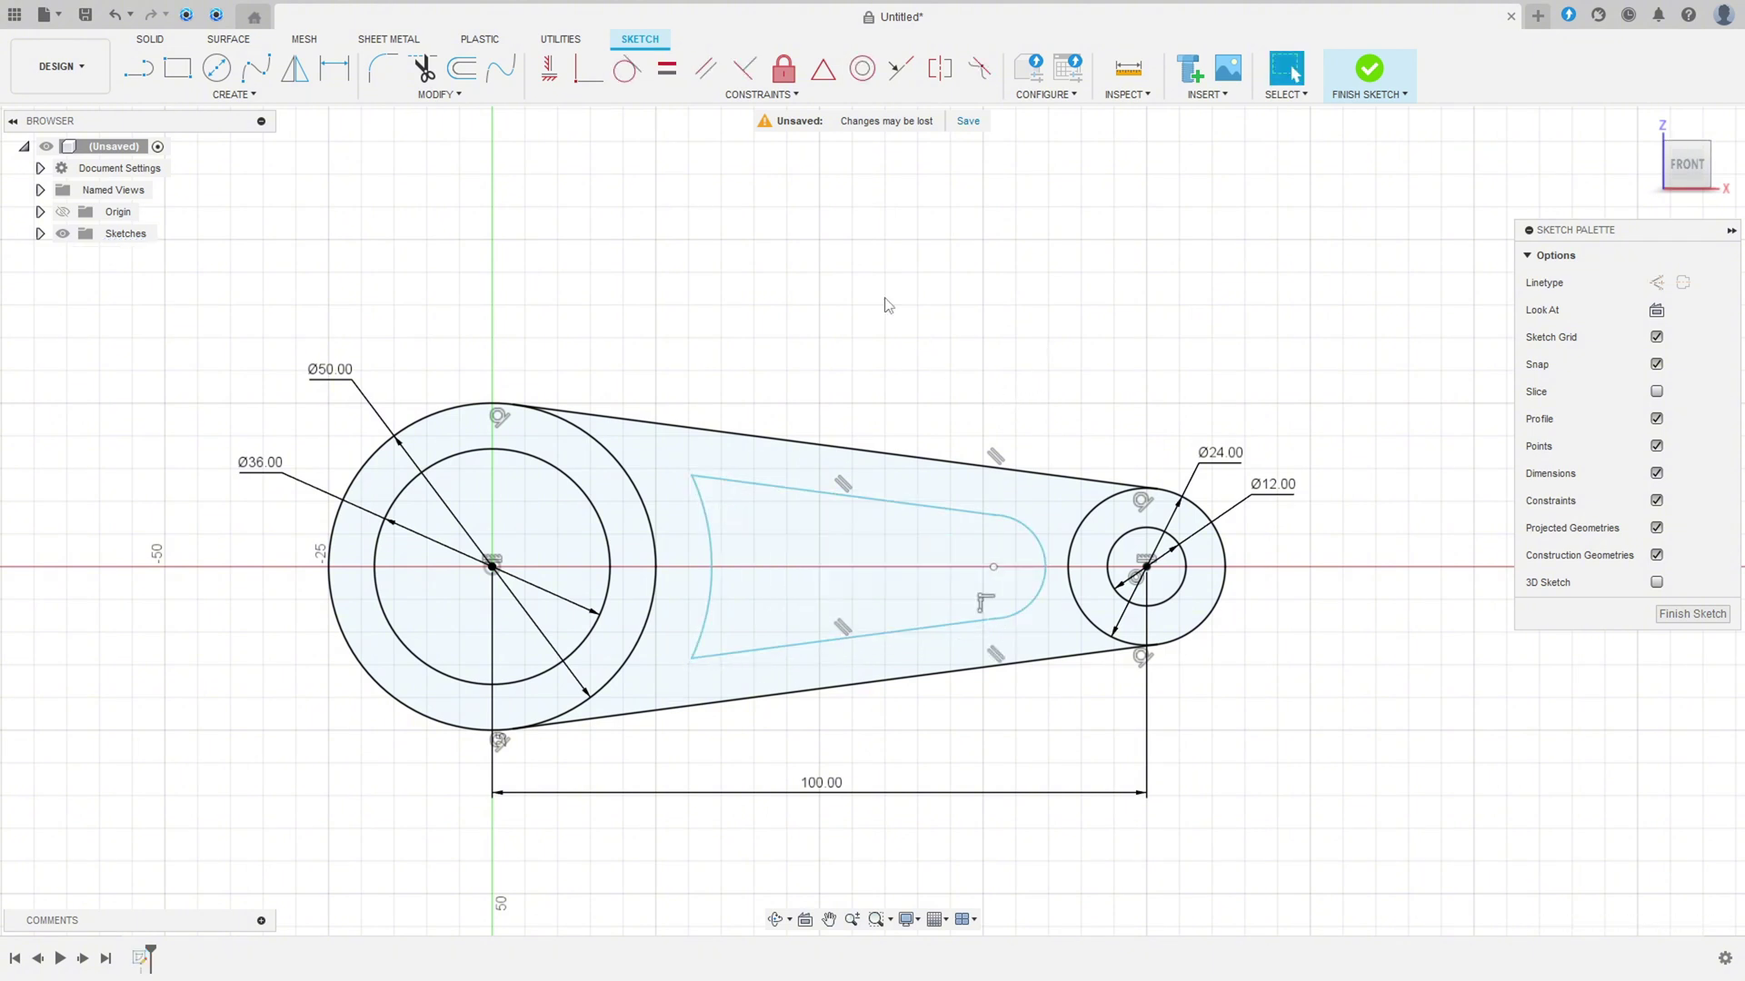
{"action": "left_click", "coordinate": [627, 68]}
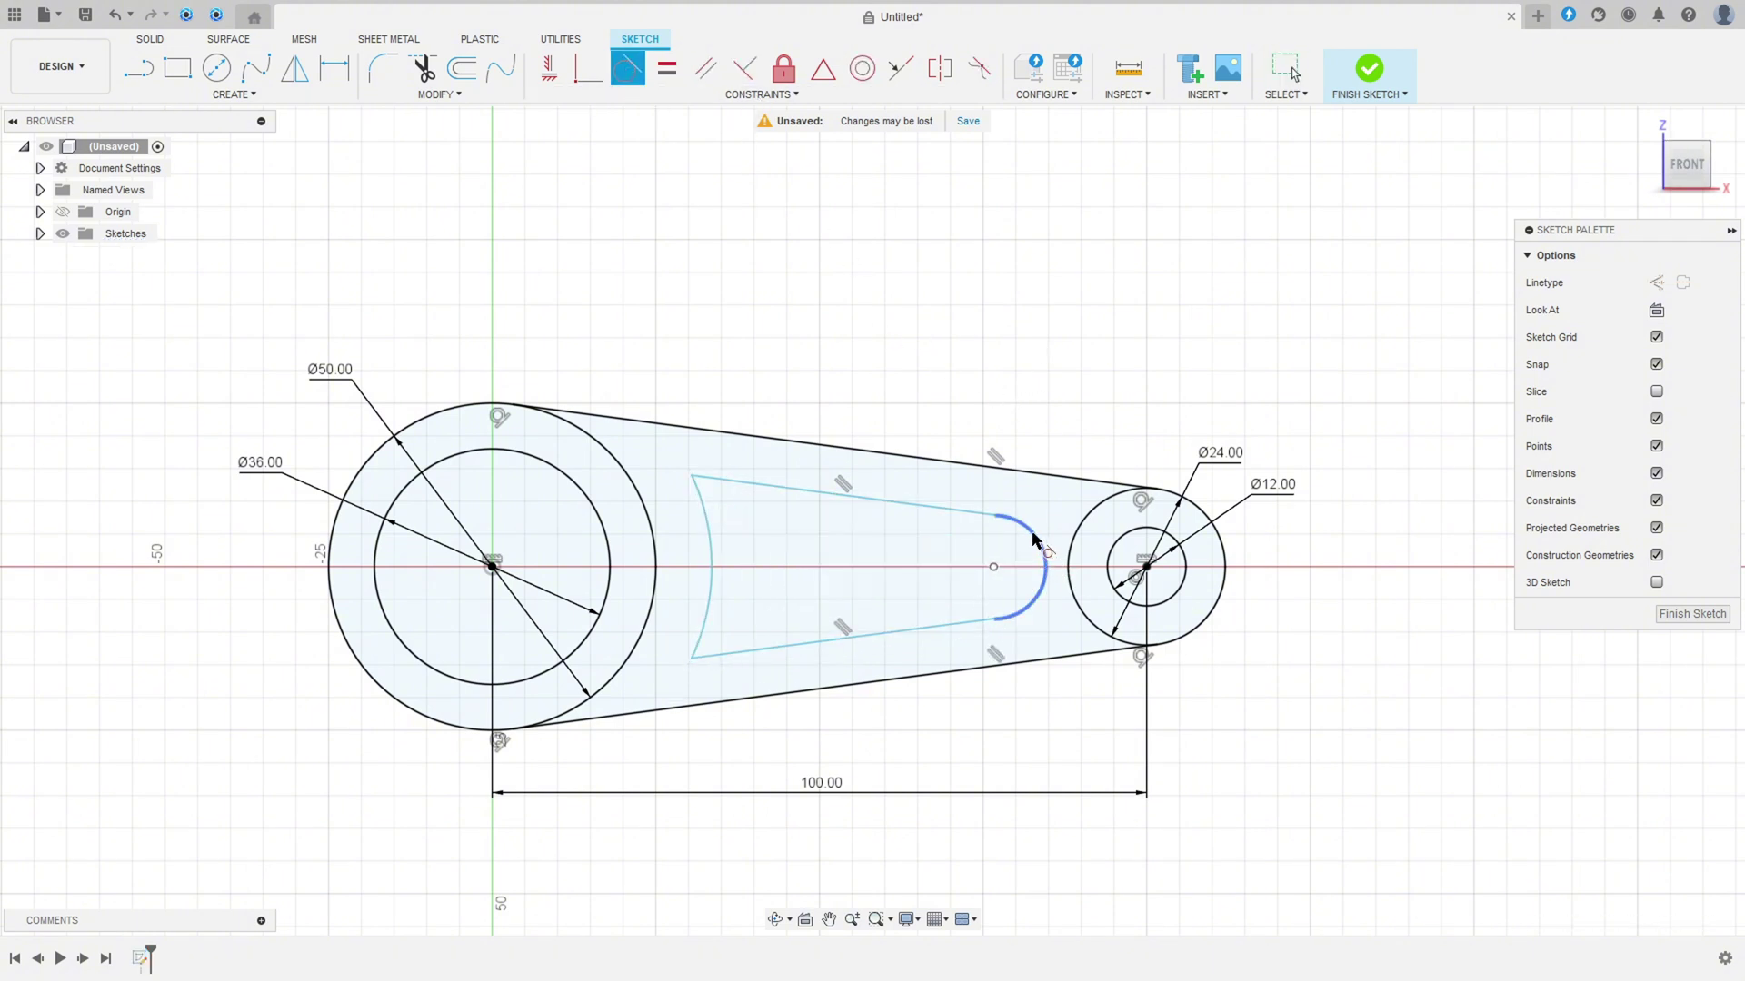
{"action": "left_click", "coordinate": [1036, 540]}
{"action": "left_click", "coordinate": [963, 511]}
{"action": "left_click", "coordinate": [1024, 617]}
{"action": "left_click", "coordinate": [962, 624]}
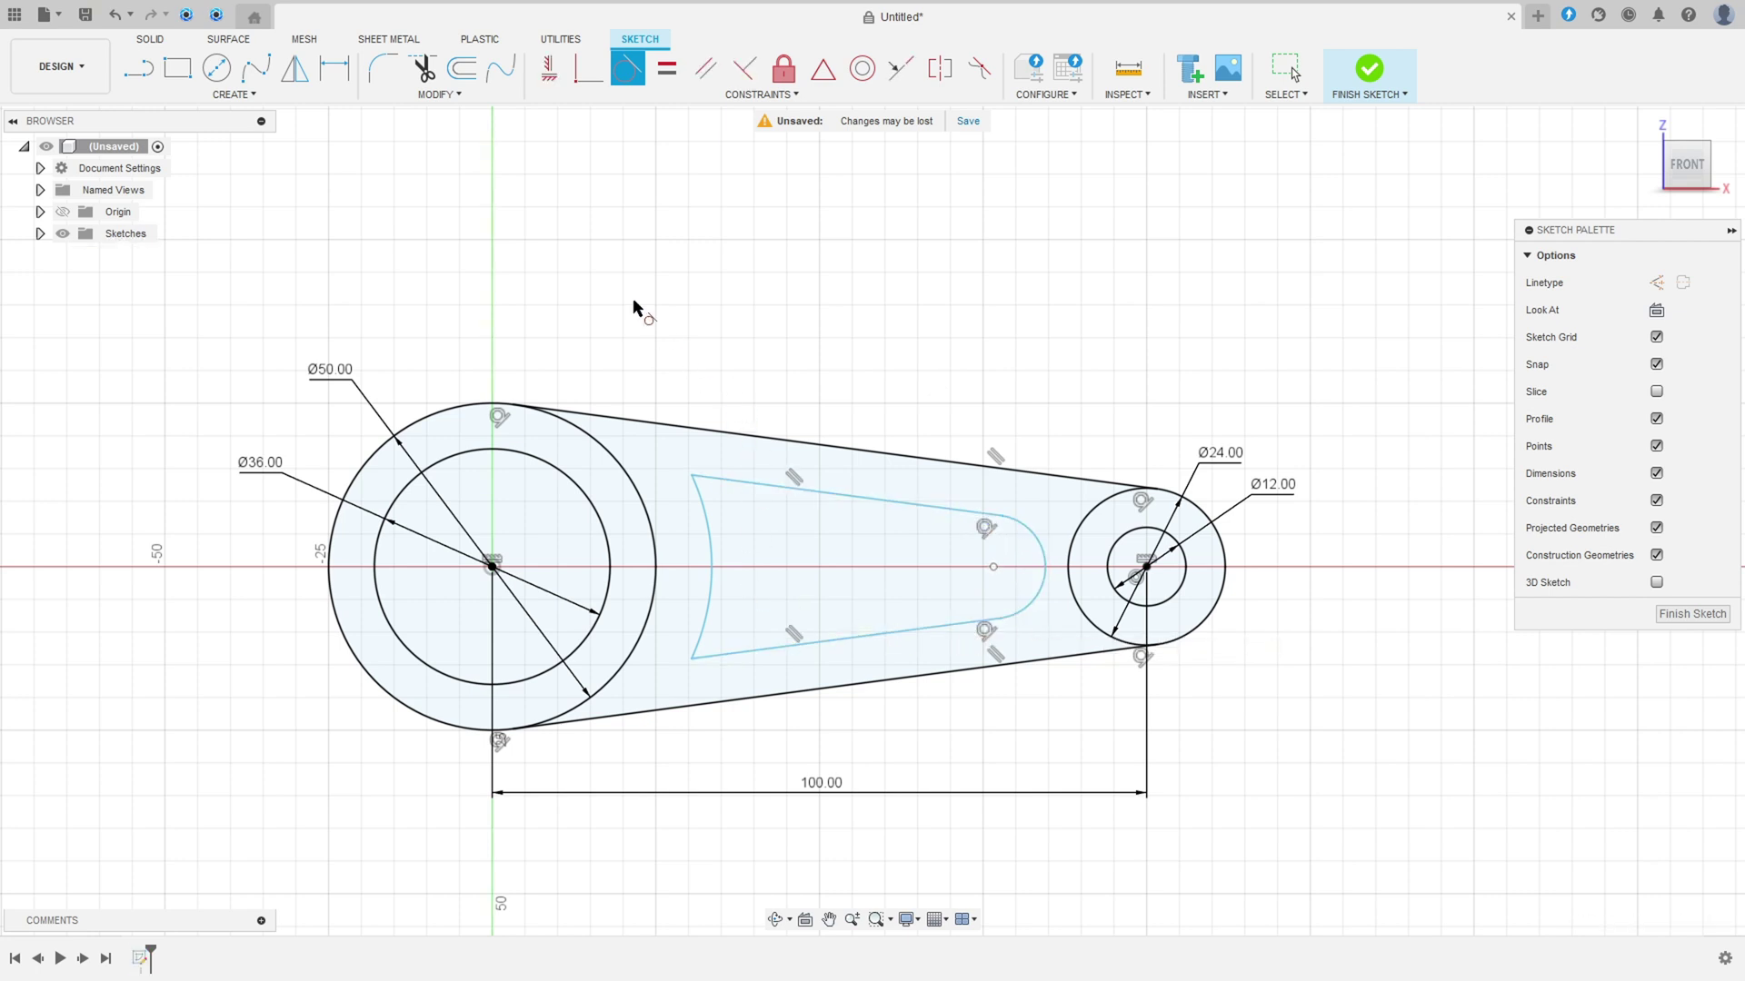
{"action": "left_click", "coordinate": [341, 71]}
Step: Set 8 mm between each slot line and its outer edge line
{"action": "left_click", "coordinate": [868, 506]}
{"action": "left_click", "coordinate": [902, 460]}
{"action": "left_click", "coordinate": [890, 480]}
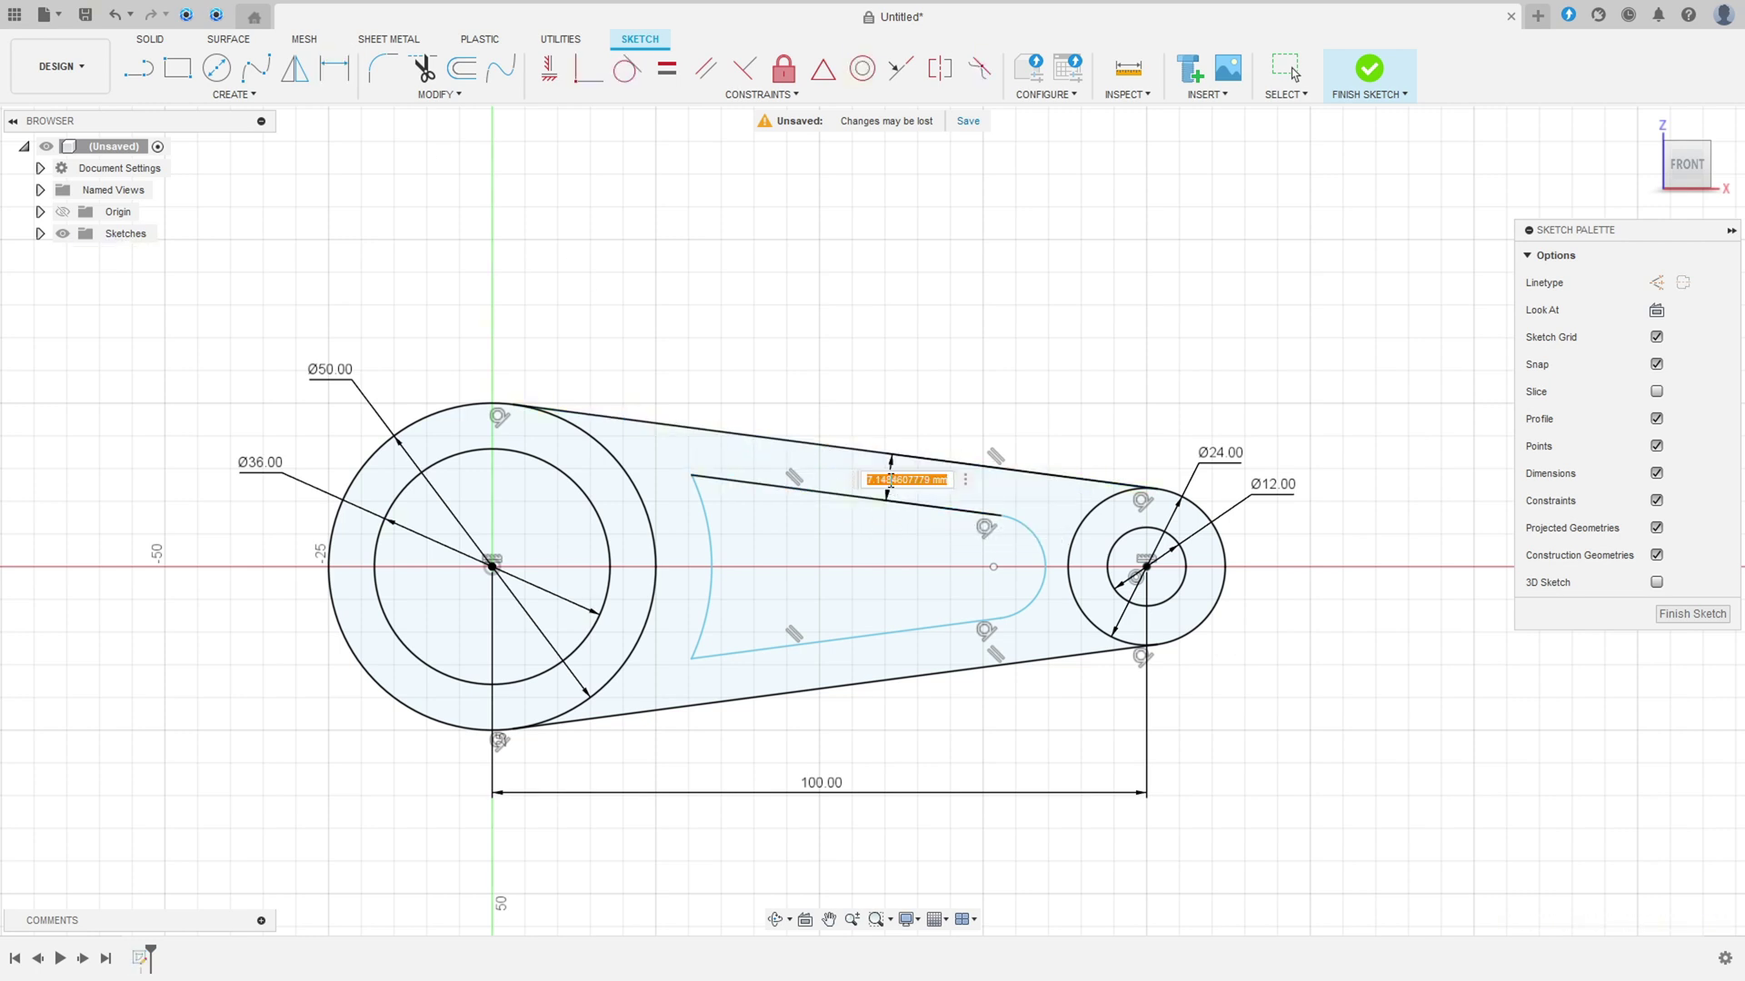
{"action": "type", "text": "8"}
{"action": "key", "text": "Return"}
{"action": "left_click", "coordinate": [887, 635]}
{"action": "left_click", "coordinate": [886, 684]}
{"action": "left_click", "coordinate": [886, 674]}
{"action": "type", "text": "8"}
{"action": "key", "text": "Return"}
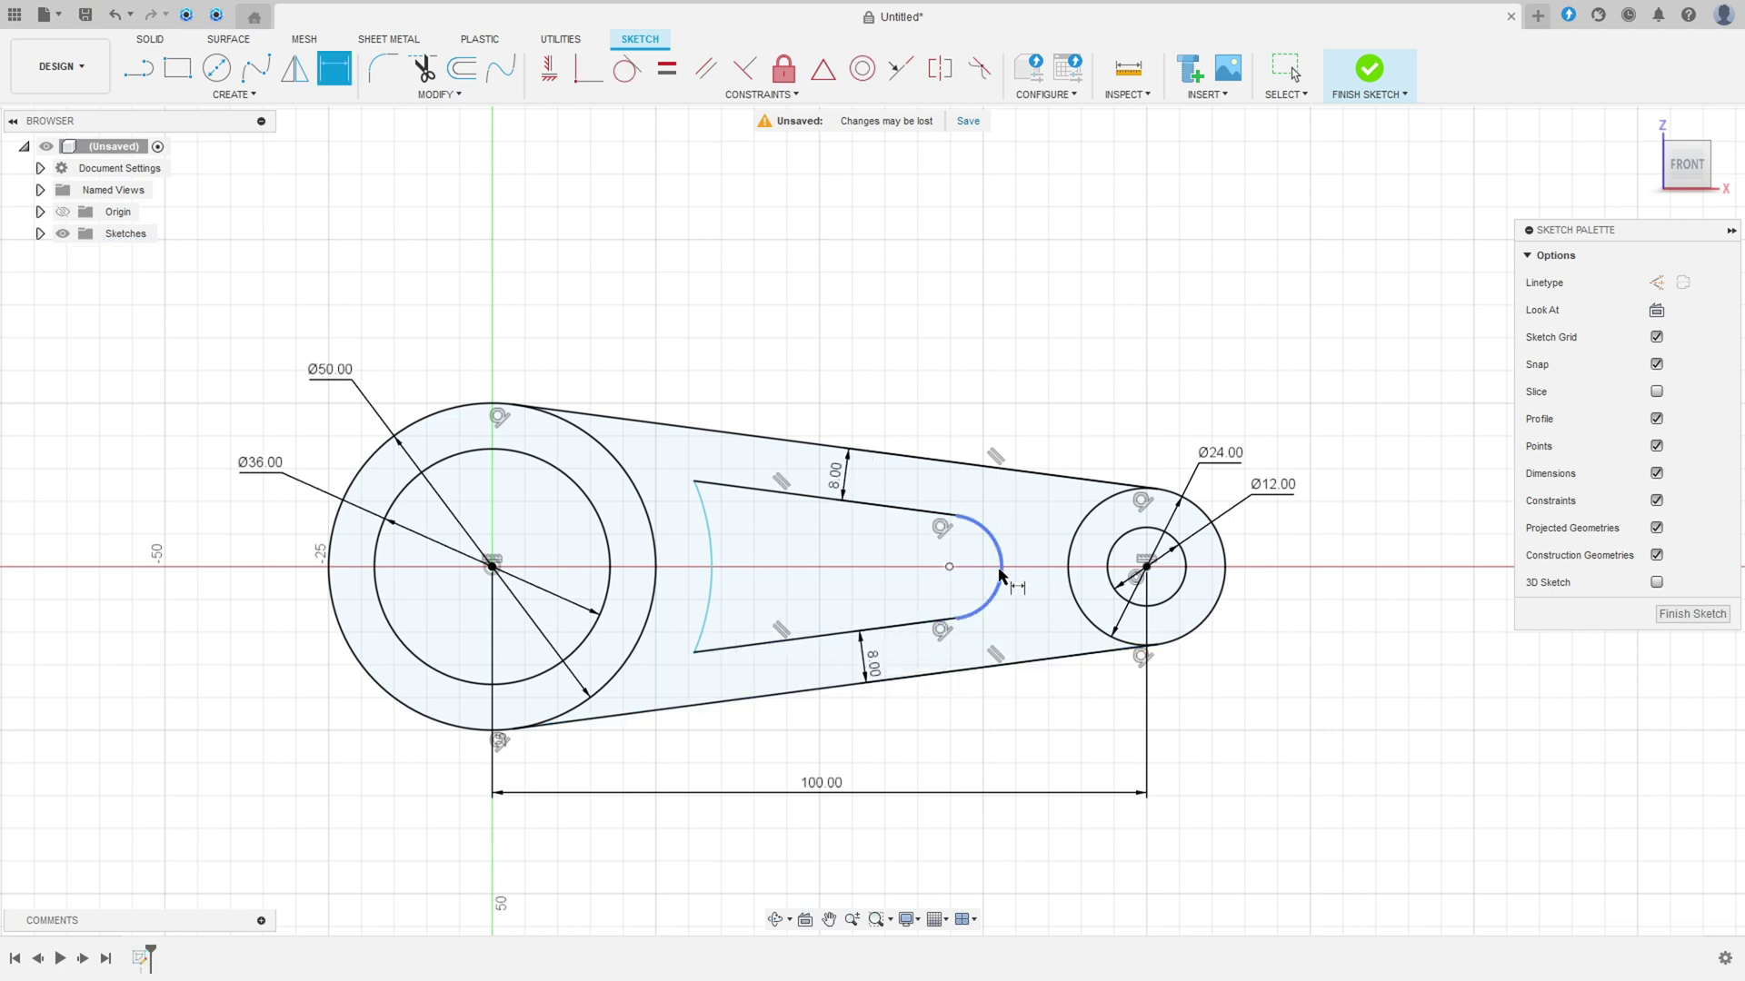
Step: Place the slot end arc's centre 75 mm from the origin
{"action": "left_click", "coordinate": [948, 565]}
{"action": "left_click", "coordinate": [491, 567]}
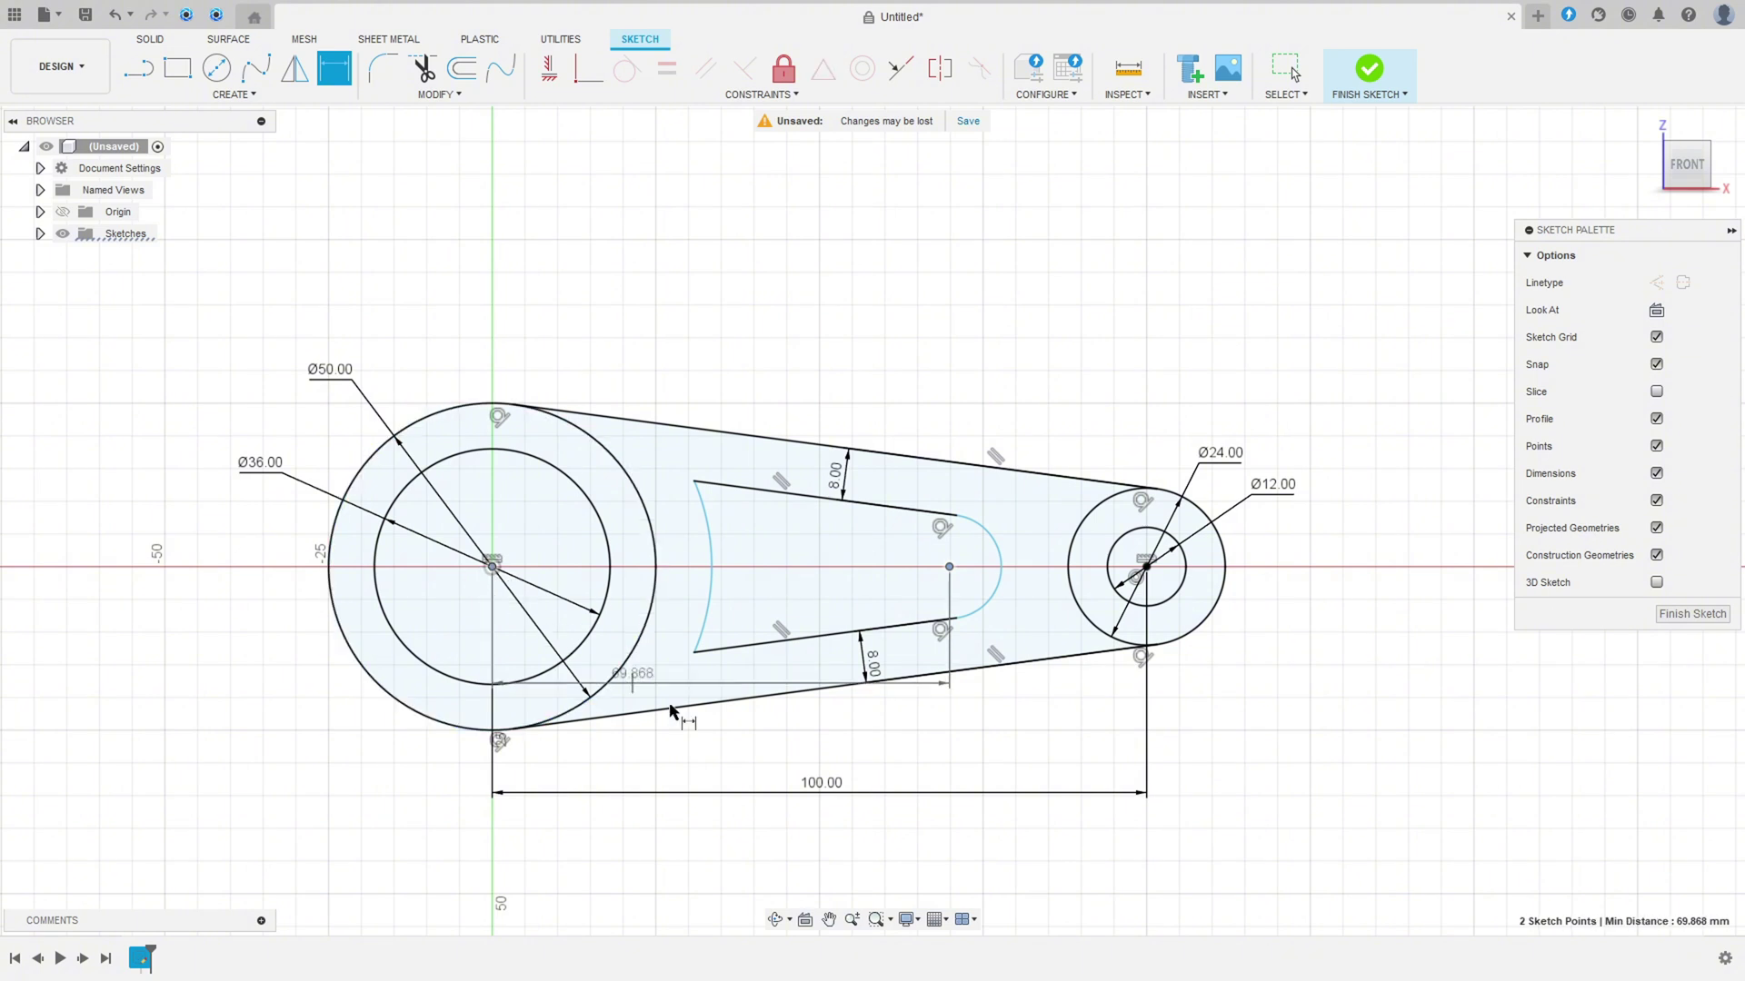
{"action": "left_click", "coordinate": [747, 756]}
{"action": "type", "text": "75"}
{"action": "key", "text": "Return"}
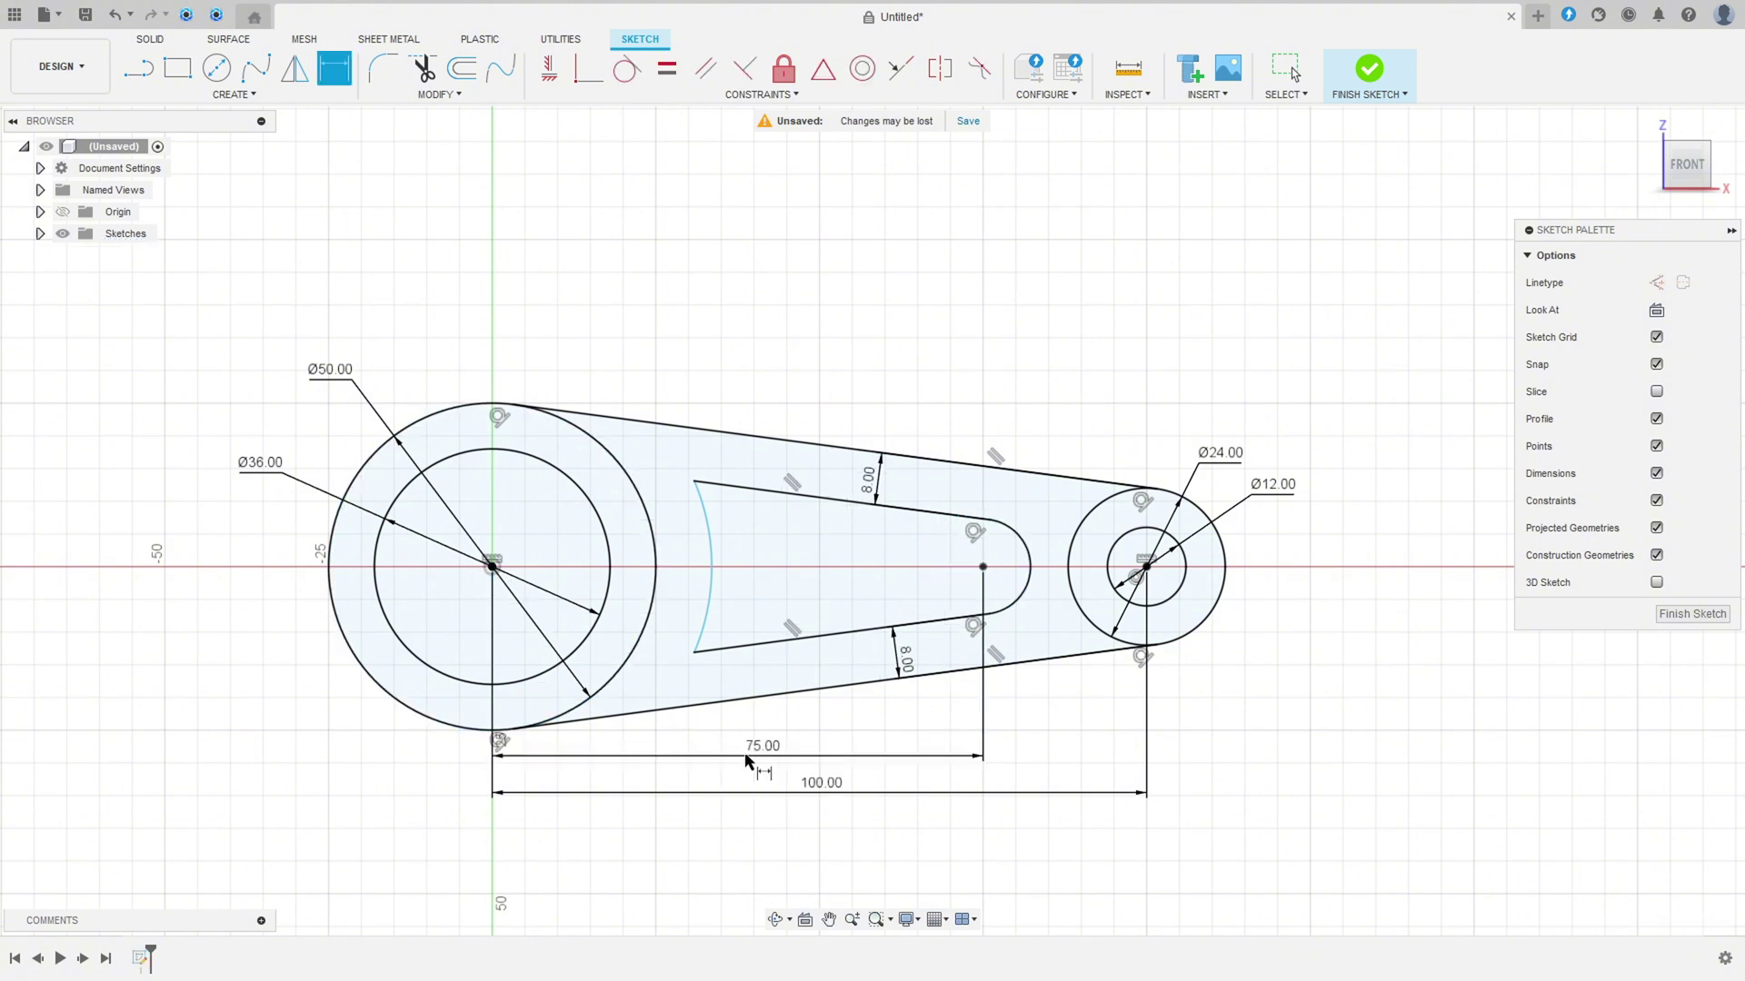
Step: Set an 8 mm gap between the slot's left arc and the Ø50 circle
{"action": "left_click", "coordinate": [692, 538]}
{"action": "left_click", "coordinate": [654, 556]}
{"action": "left_click", "coordinate": [686, 559]}
{"action": "type", "text": "8"}
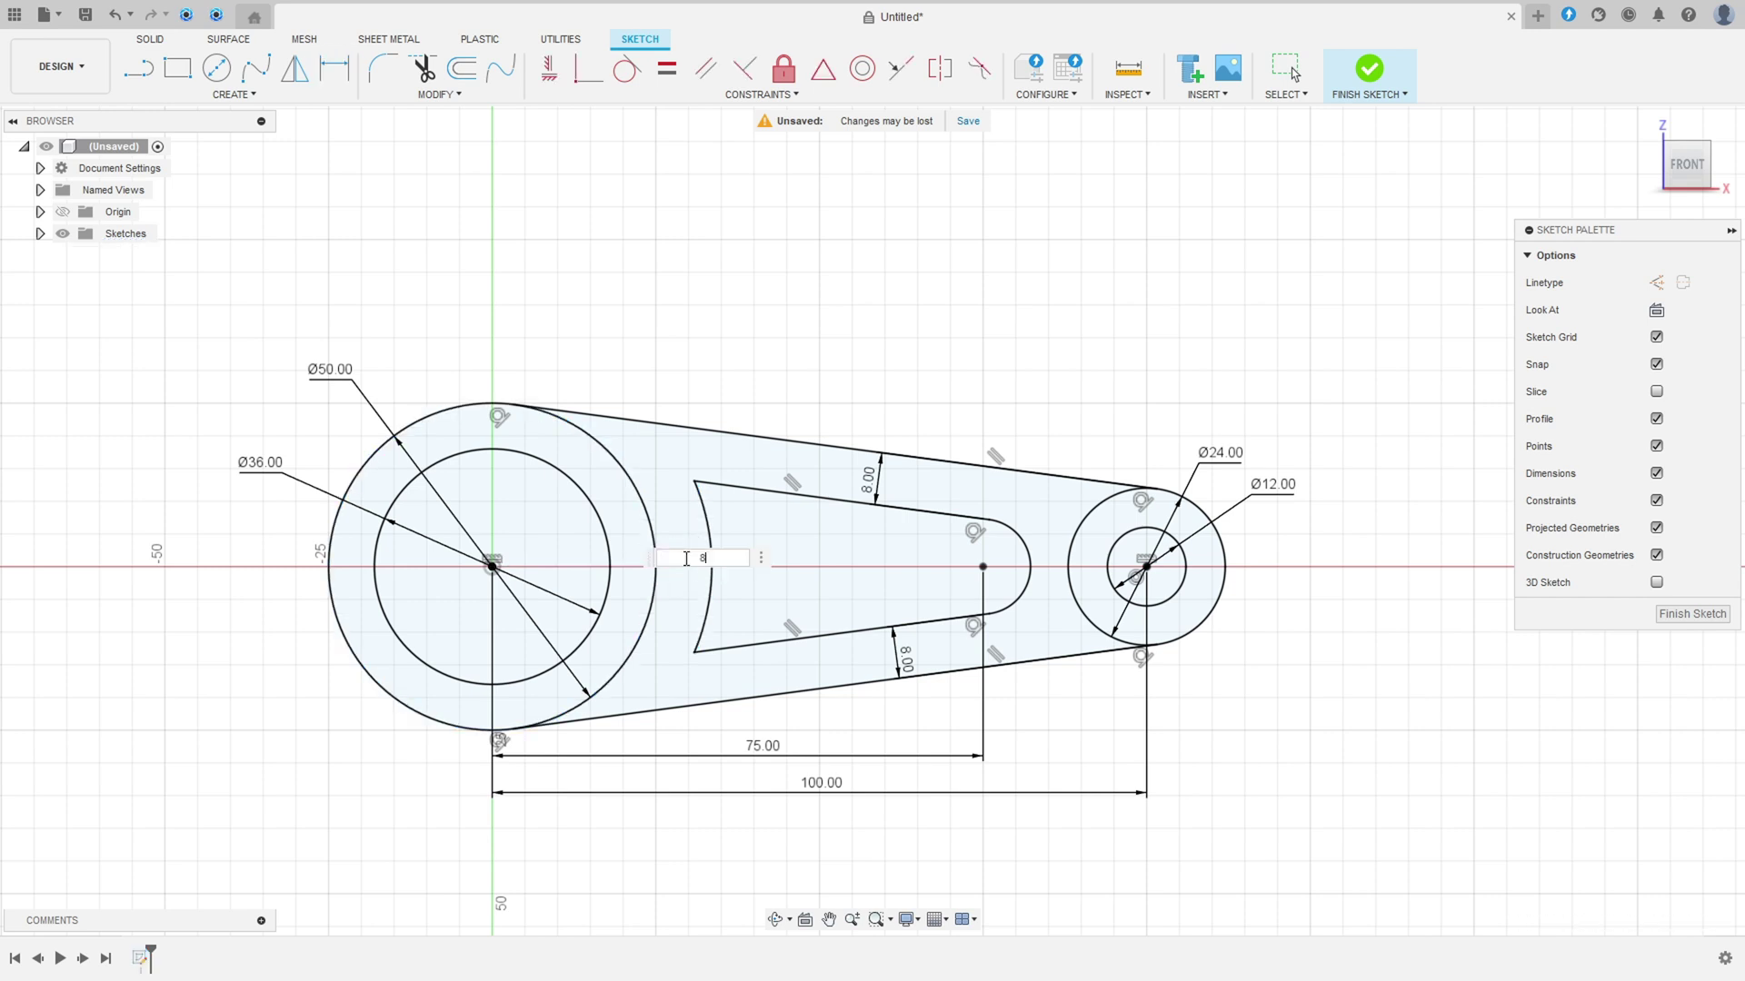
{"action": "key", "text": "Return"}
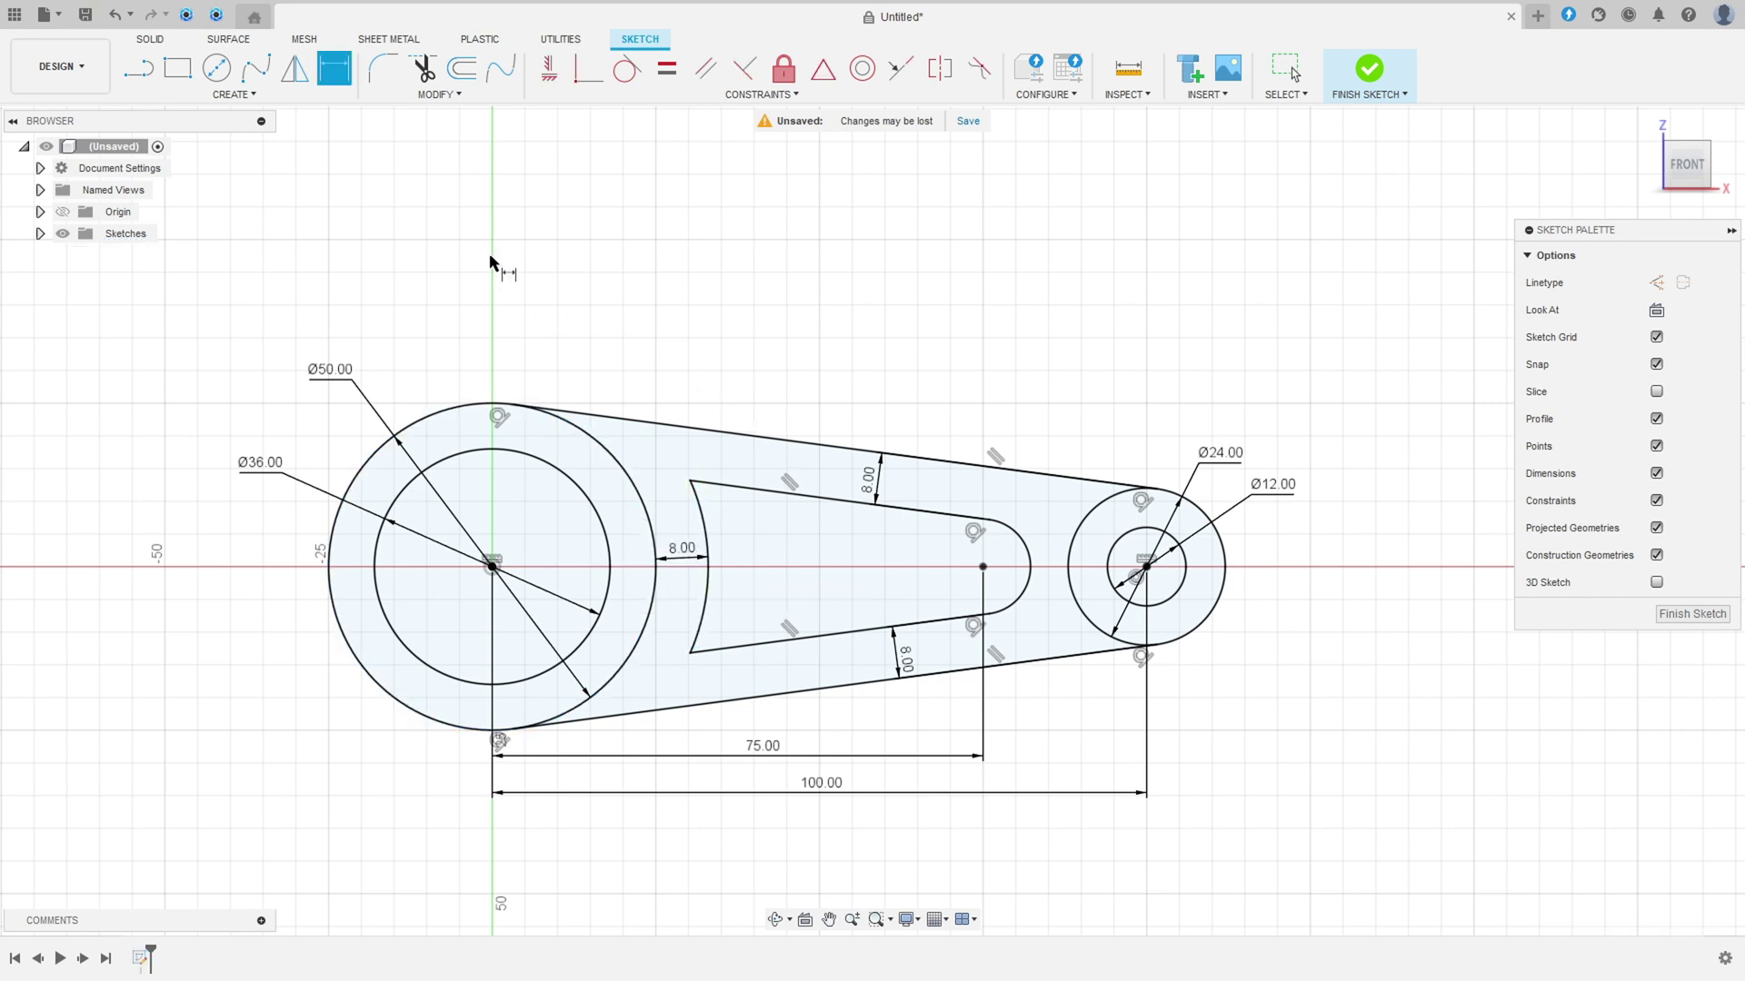
{"action": "left_click", "coordinate": [383, 68]}
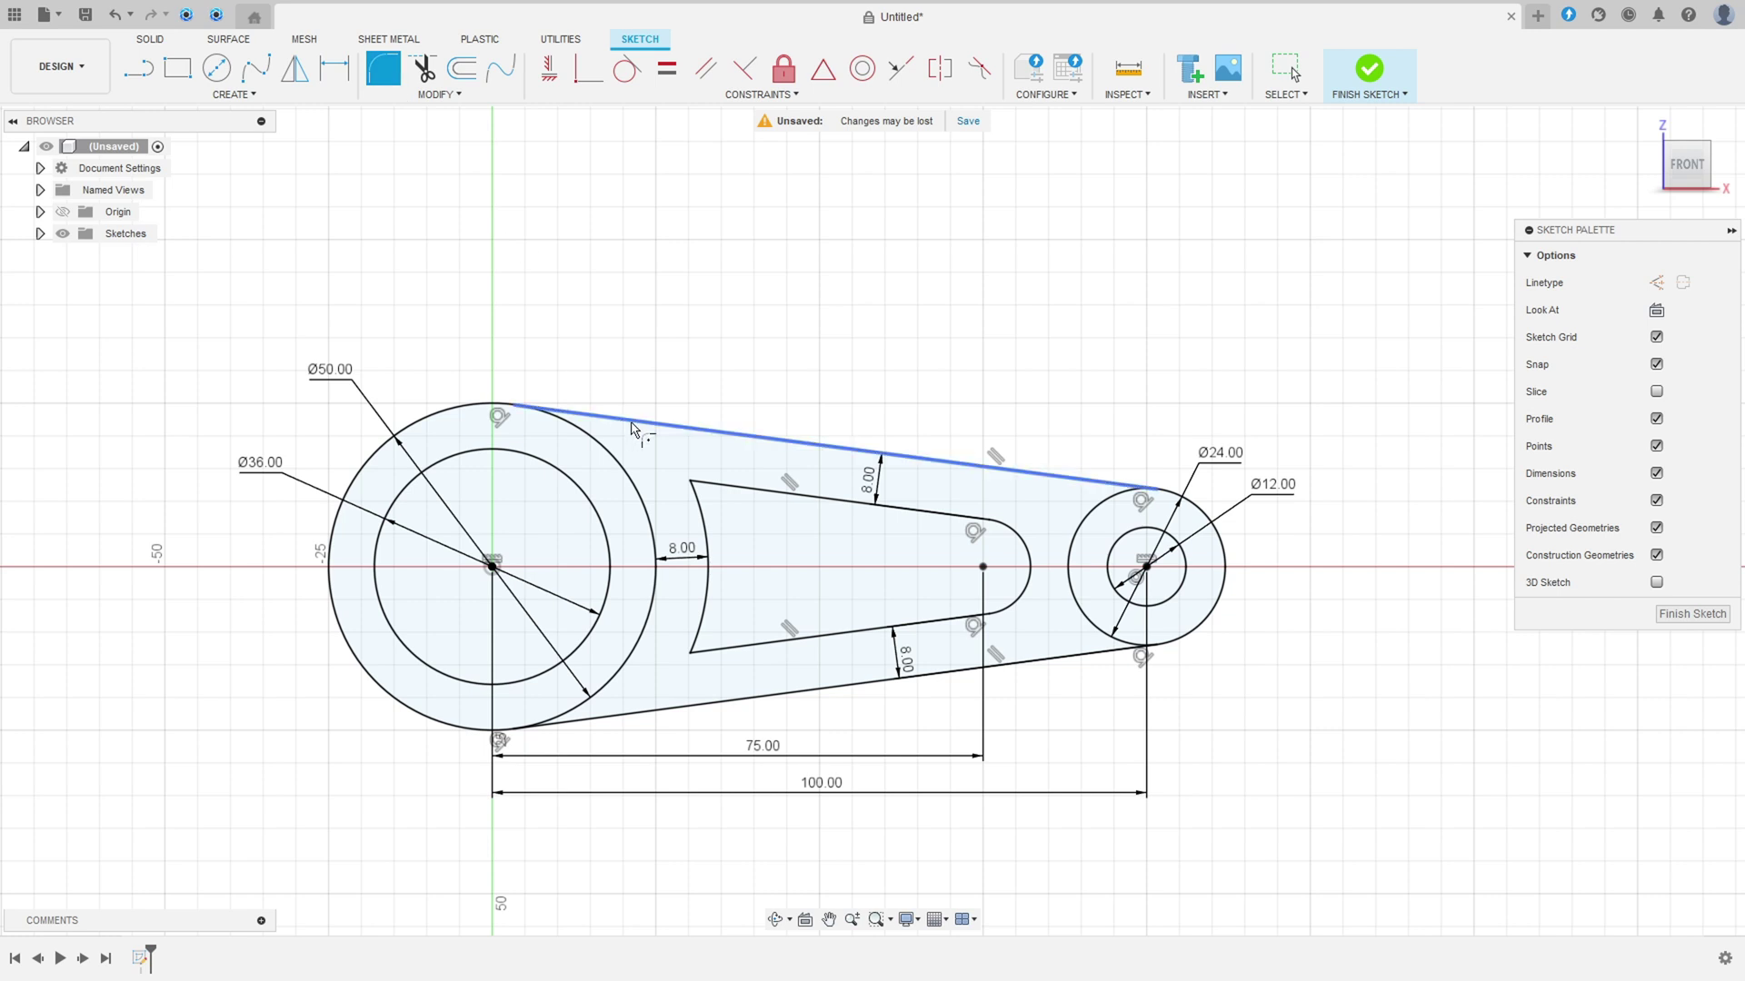
Step: Round the slot's top-left and bottom-left corners with R5 fillets
{"action": "left_click", "coordinate": [691, 482]}
{"action": "key", "text": "Return"}
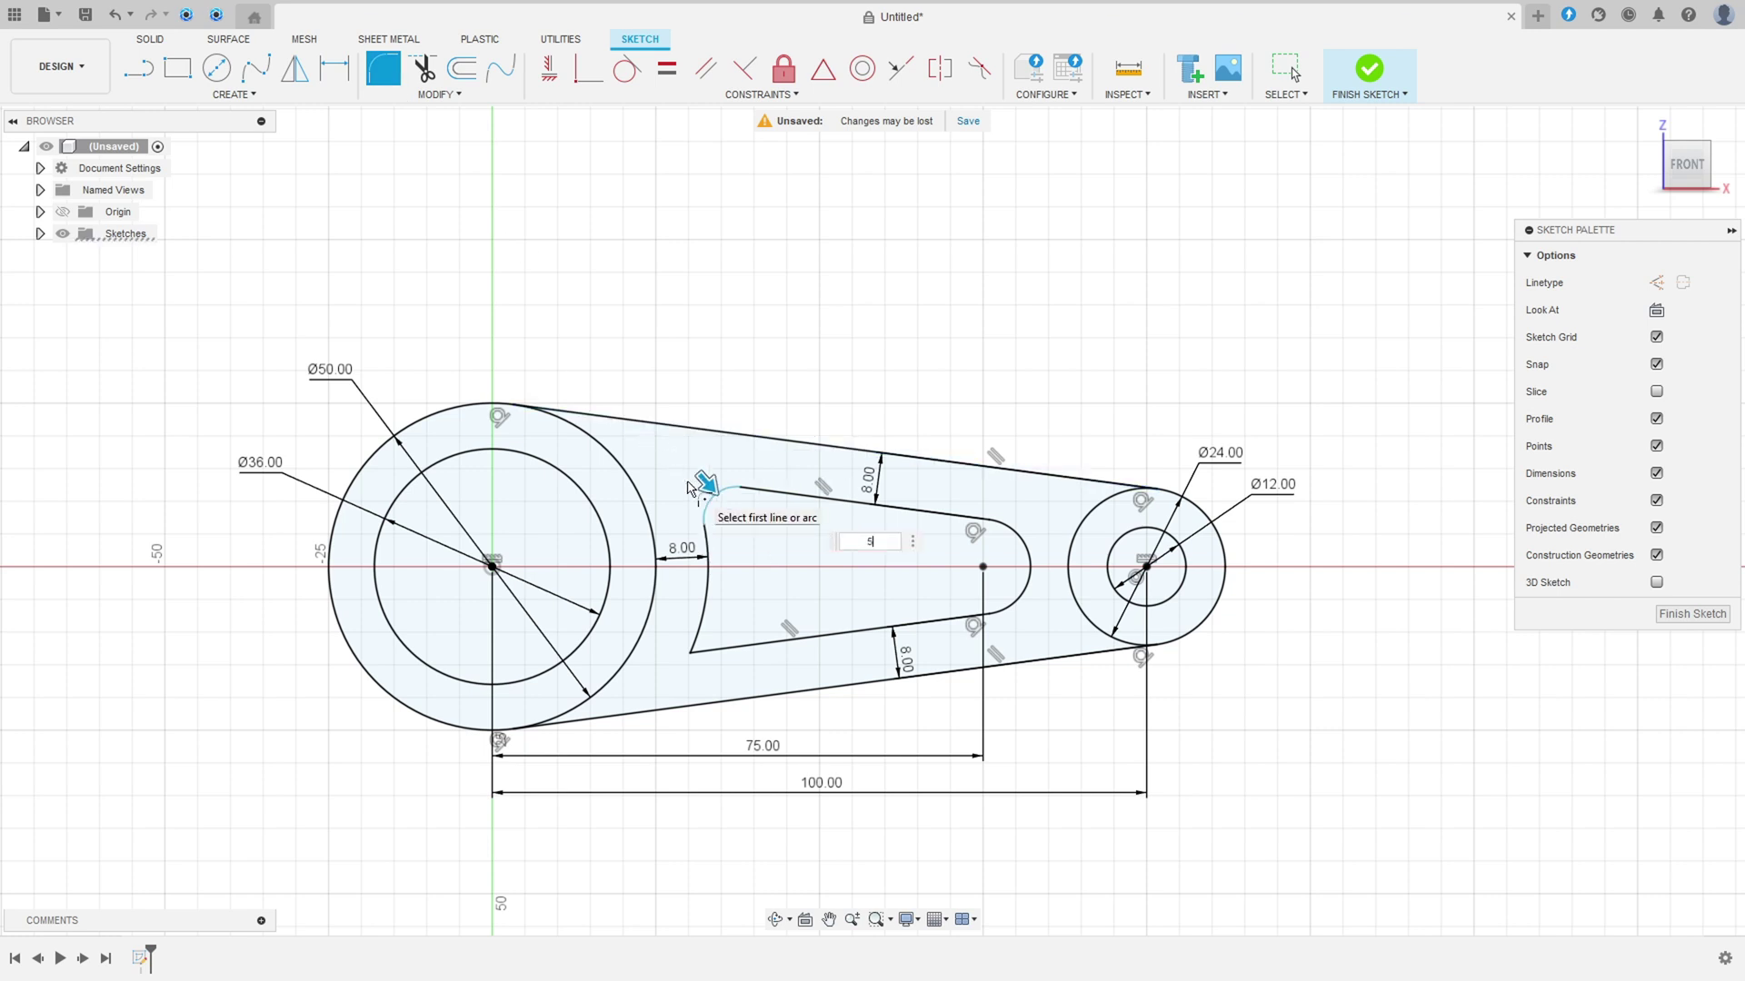
{"action": "left_click", "coordinate": [692, 660]}
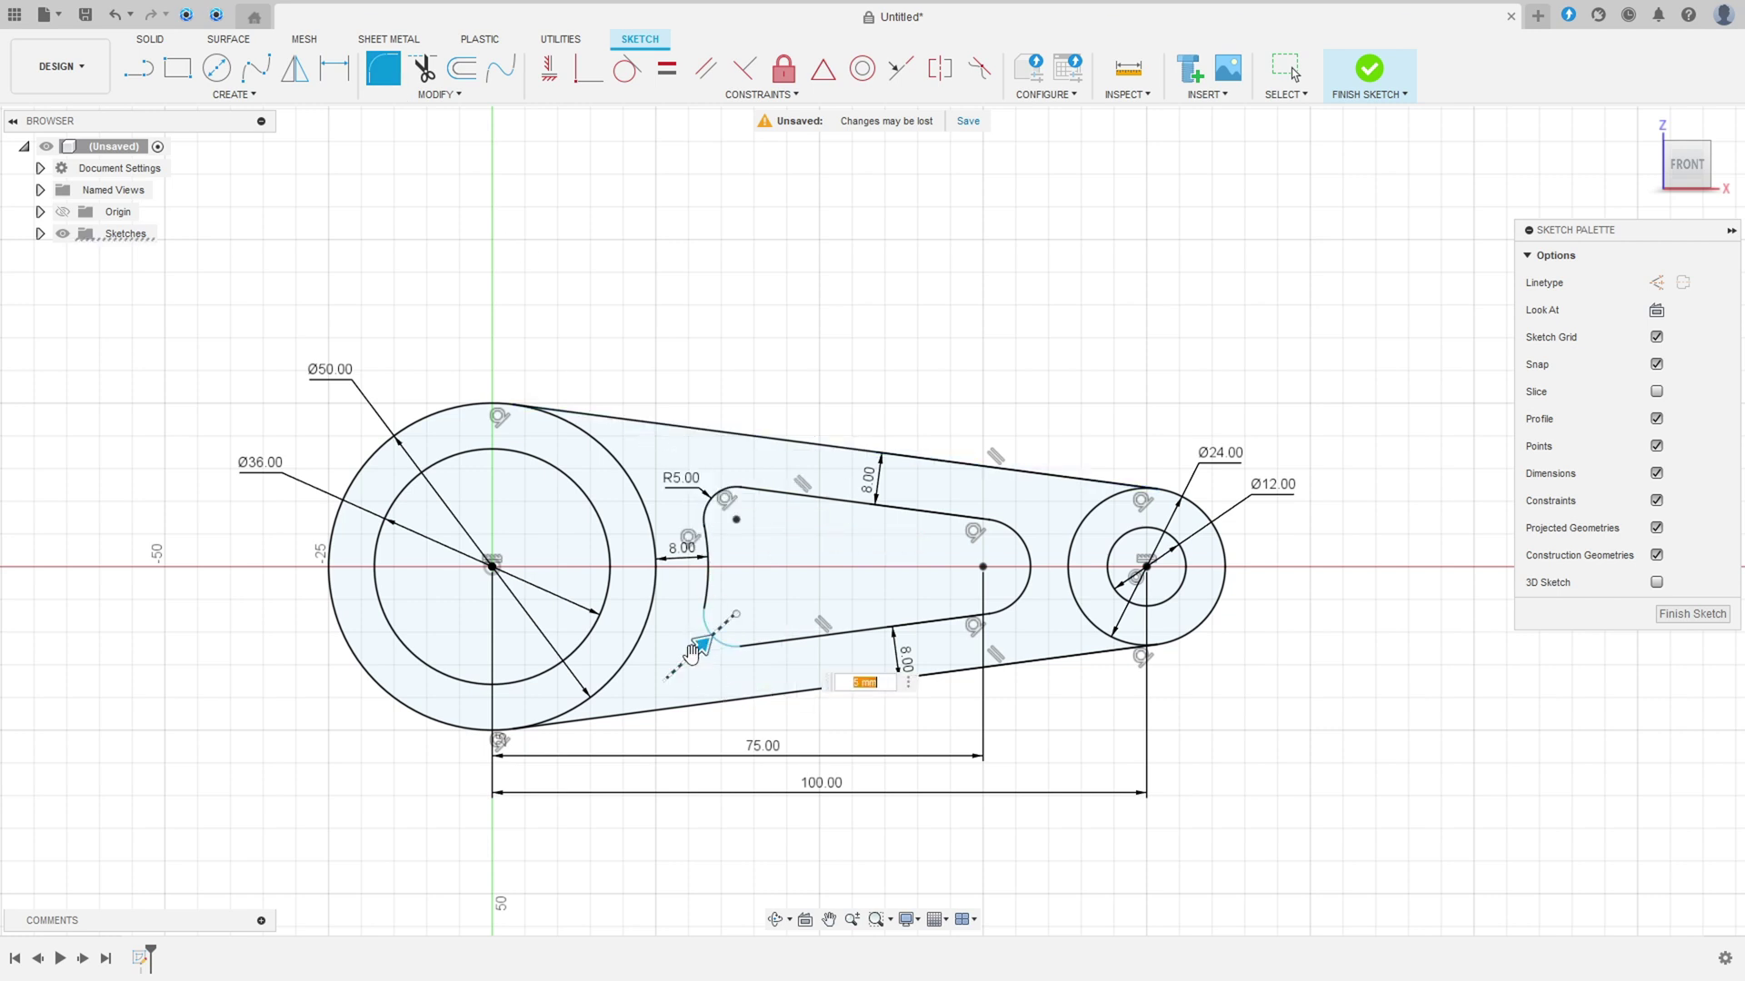
{"action": "key", "text": "Return"}
{"action": "key", "text": "Escape"}
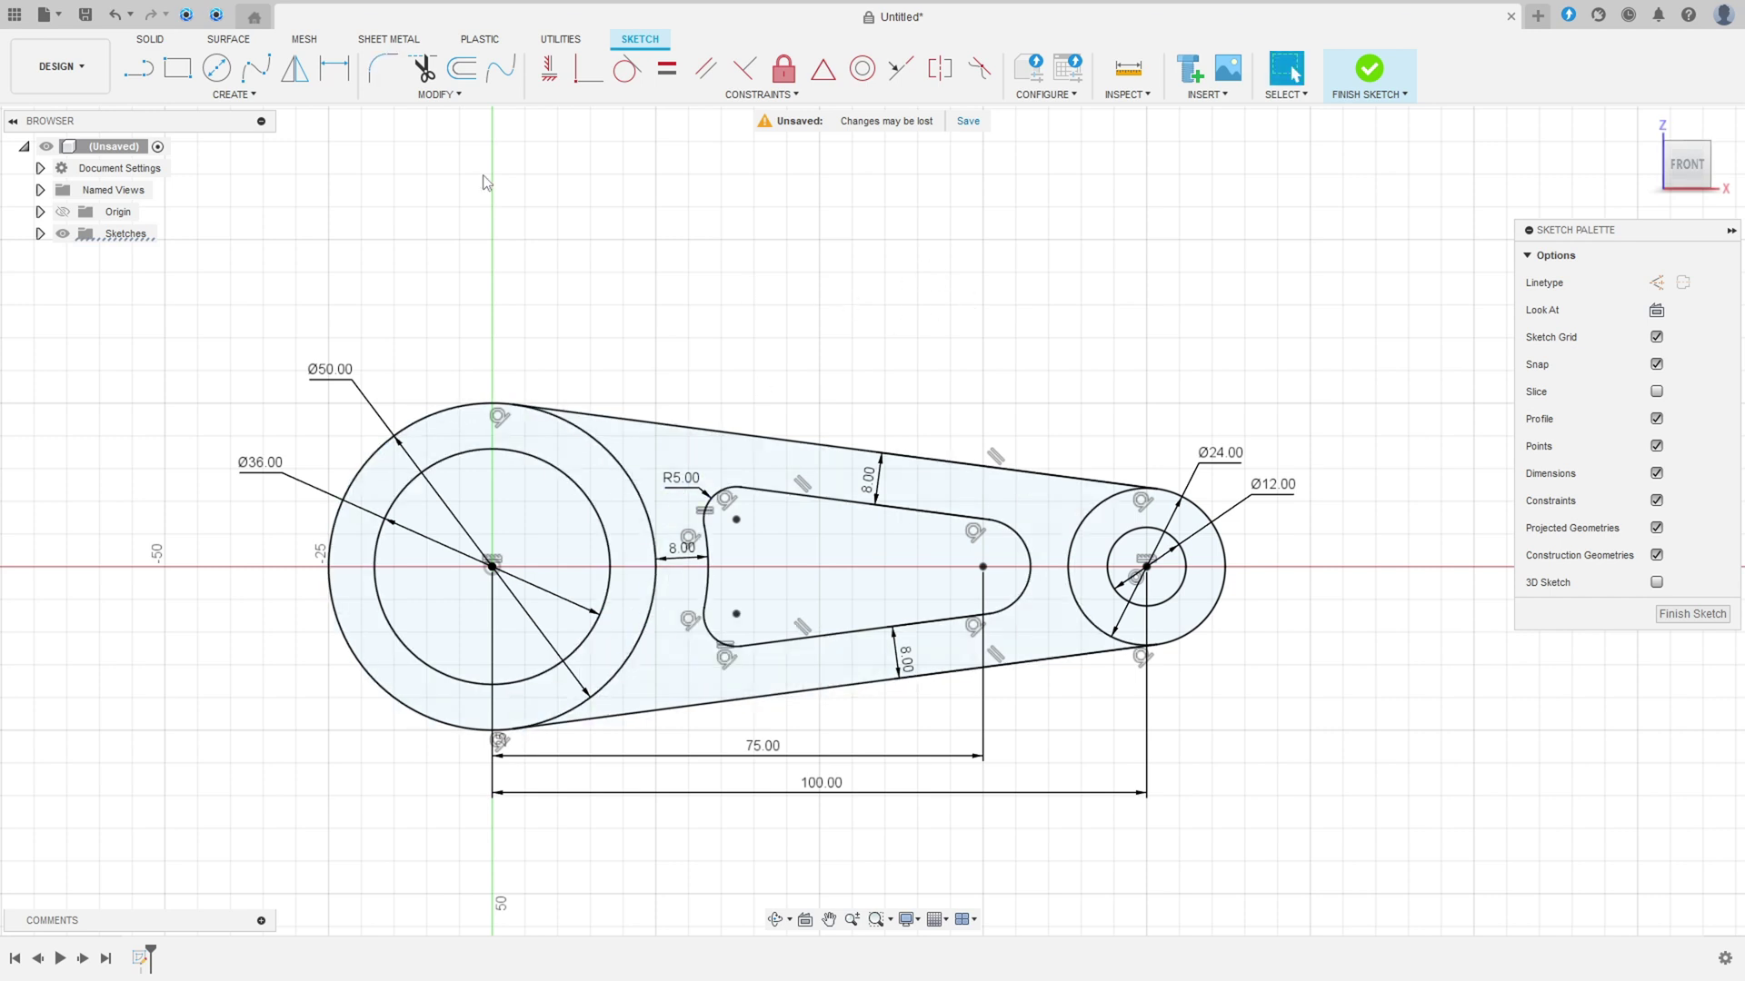
Step: Trim the Ø50 and Ø24 circle arcs inside the outline and finish the sketch
{"action": "left_click", "coordinate": [423, 70]}
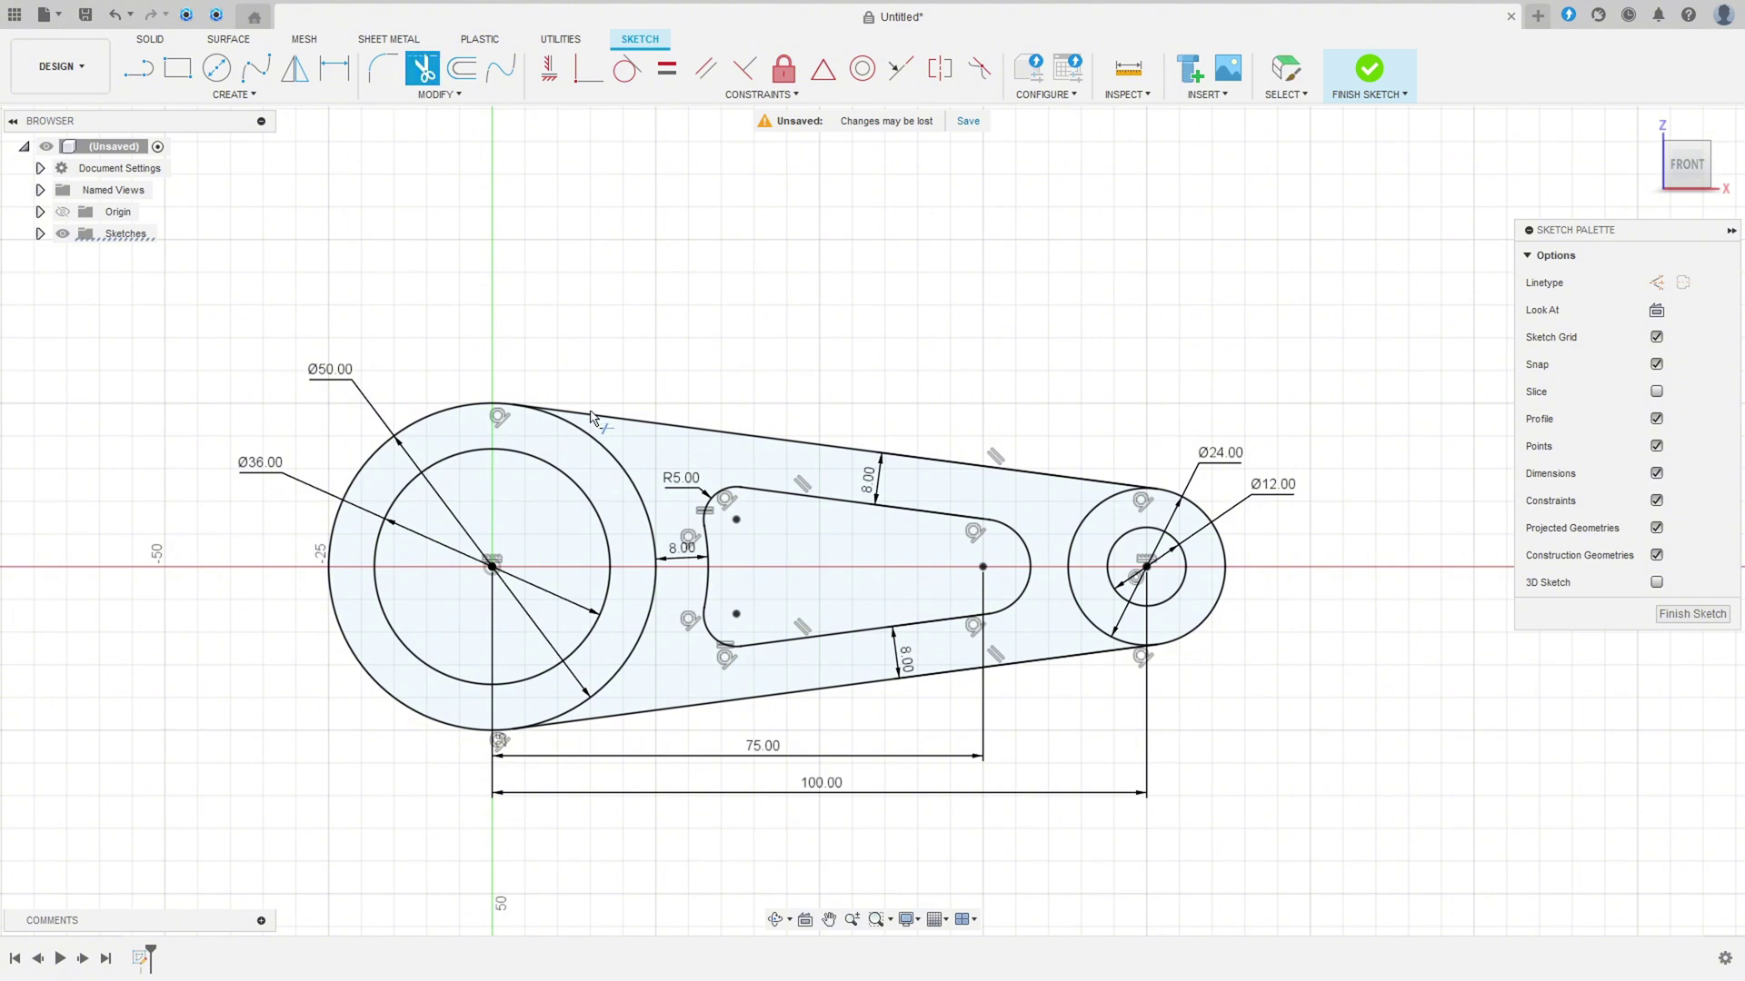
{"action": "left_click", "coordinate": [615, 478]}
{"action": "left_click", "coordinate": [1072, 531]}
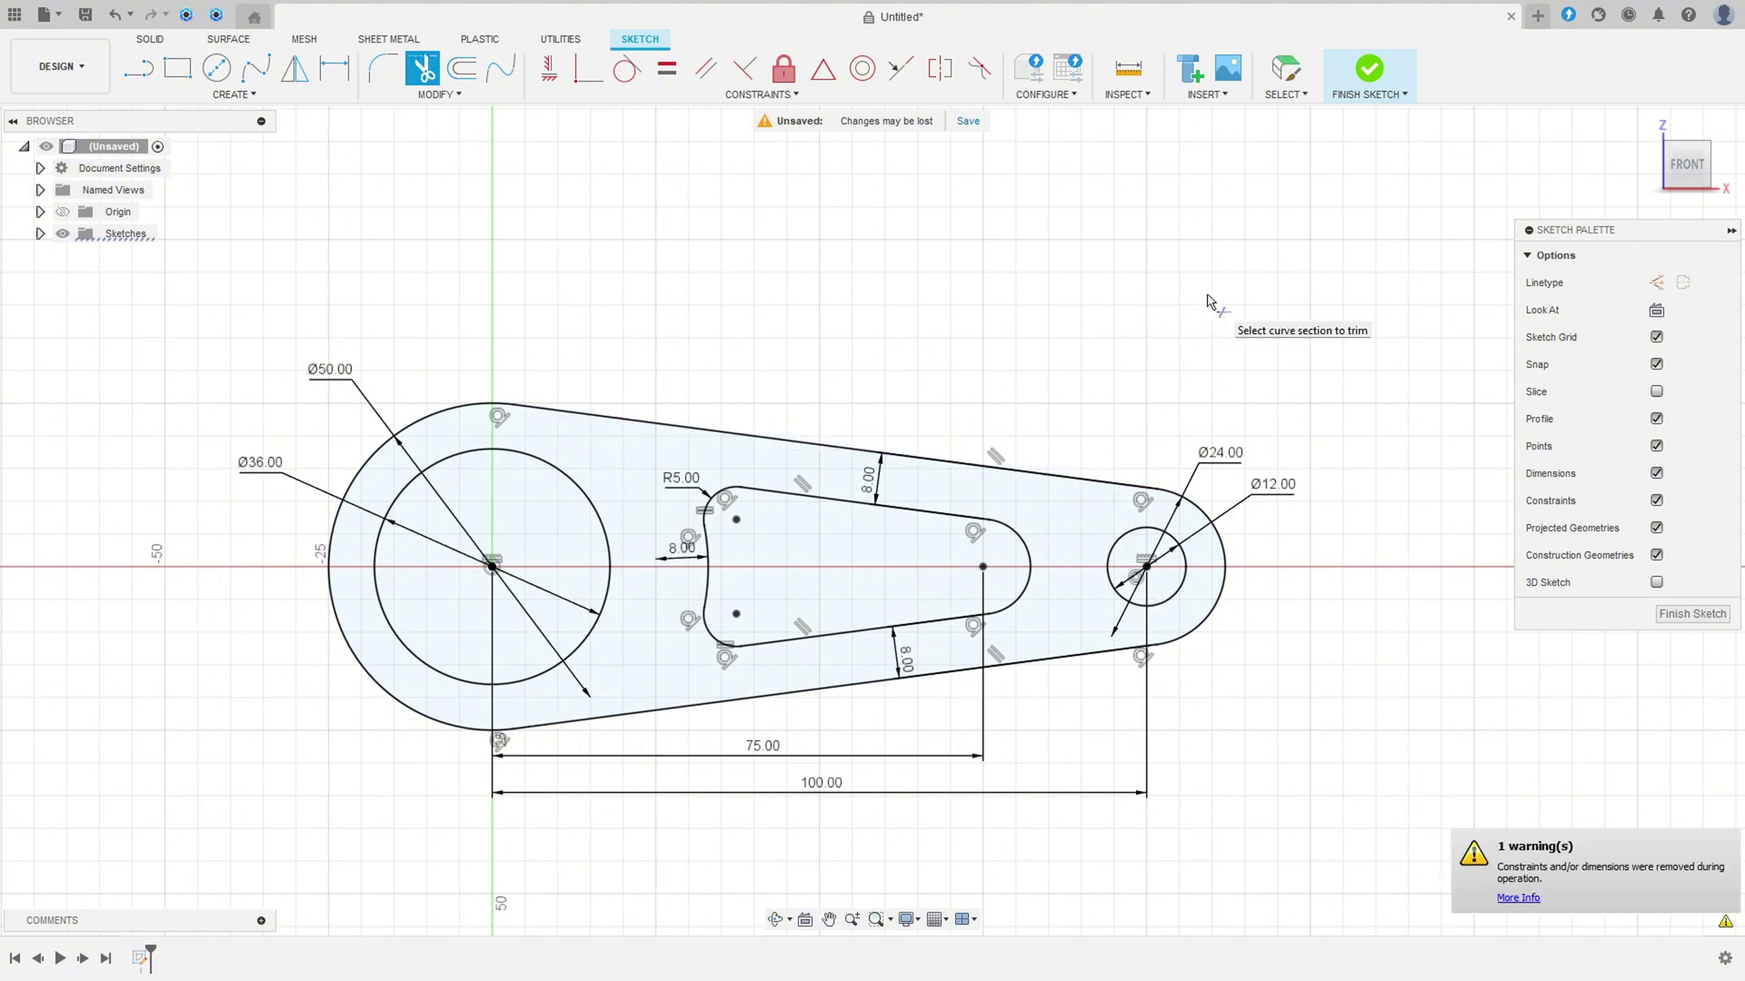
{"action": "left_click", "coordinate": [1372, 76]}
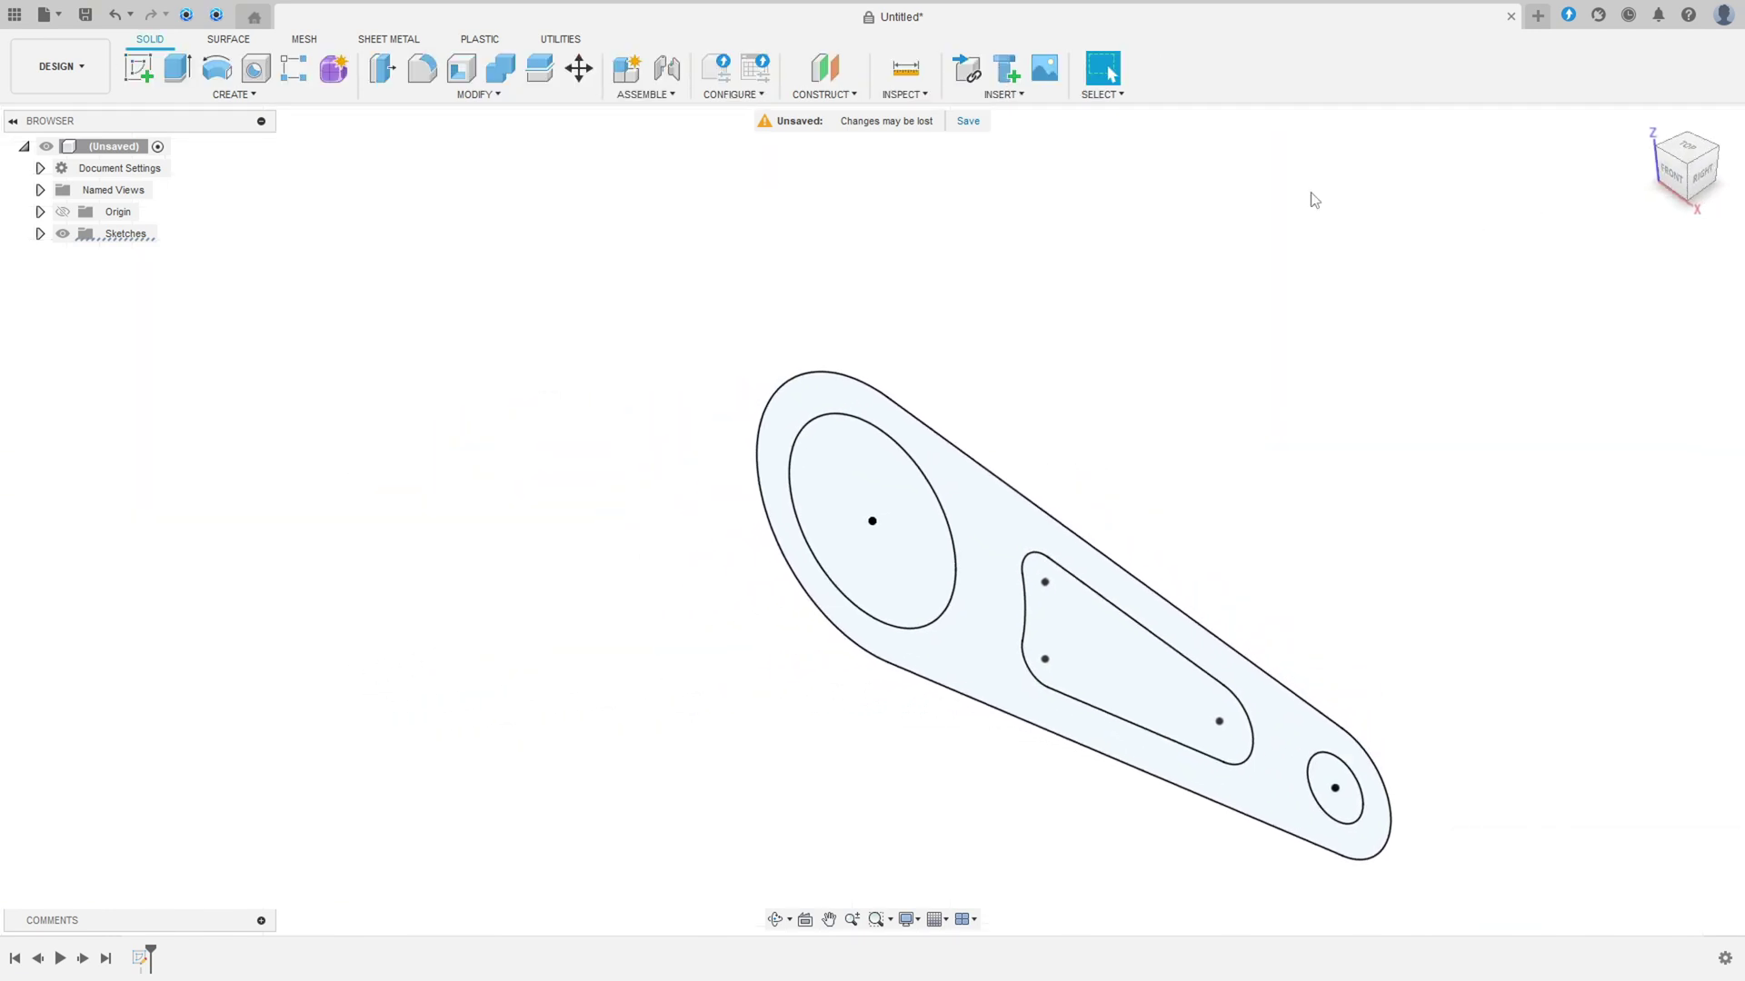
Step: Extrude the outer lever profile symmetrically to a total thickness of 60 mm
{"action": "left_click", "coordinate": [178, 68]}
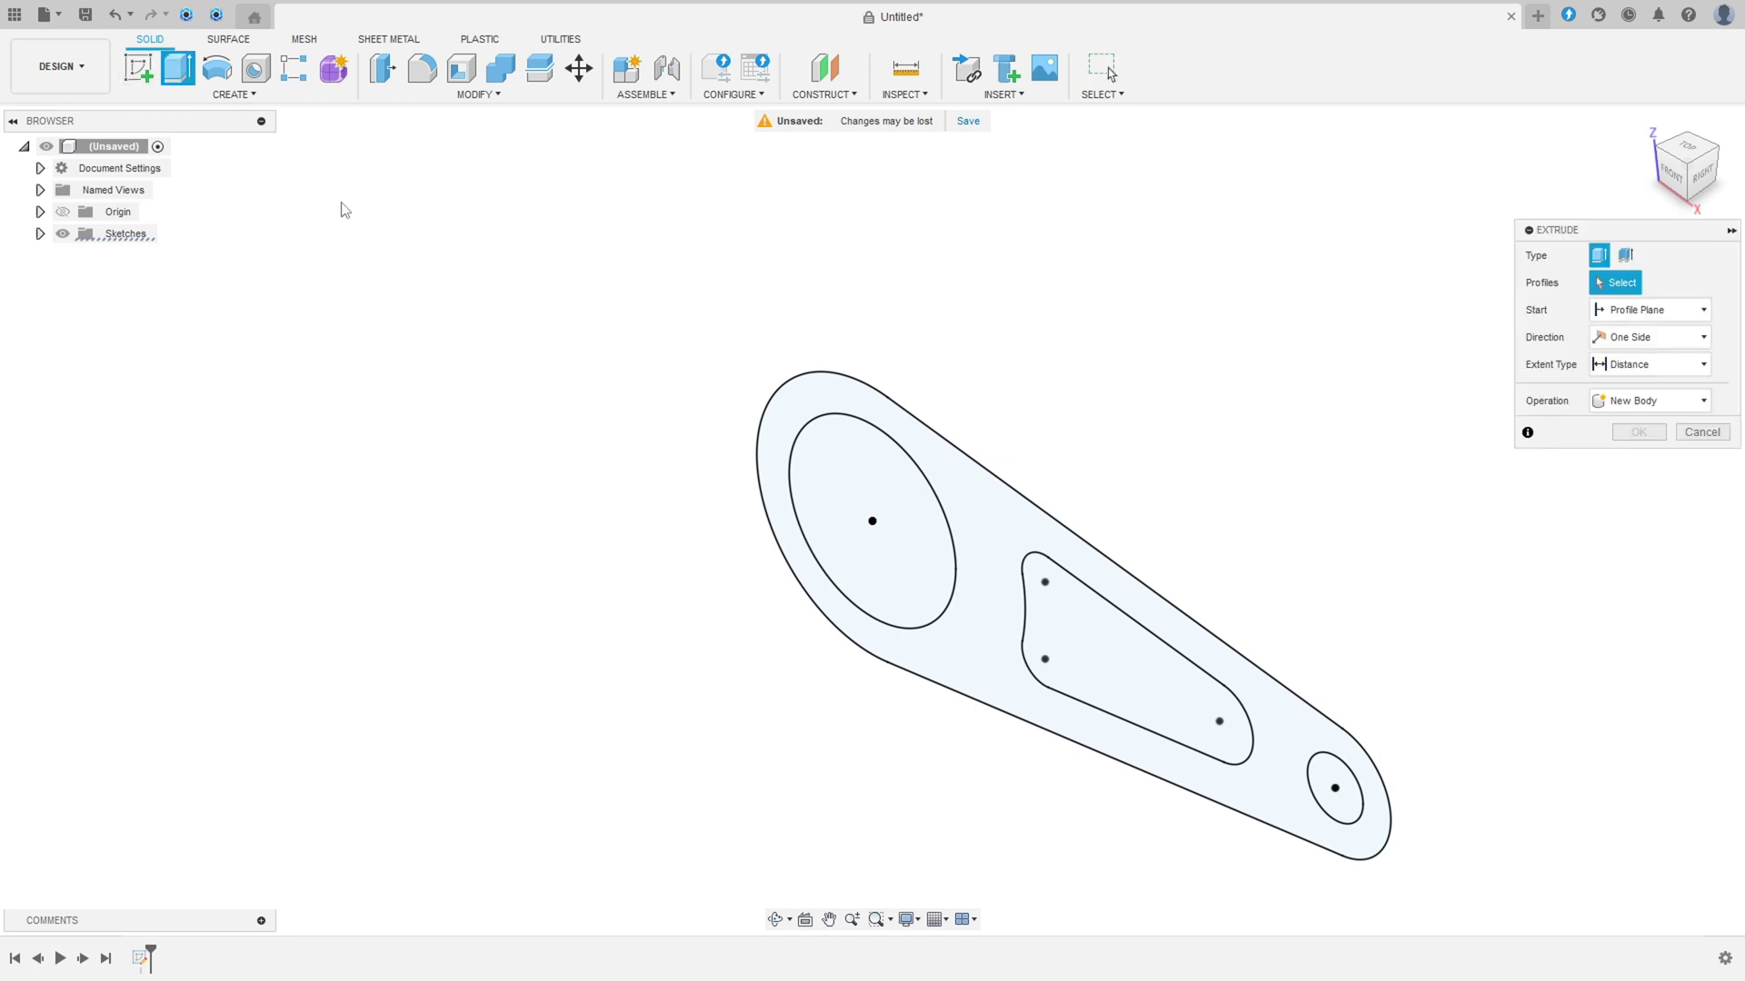
{"action": "left_click", "coordinate": [994, 525]}
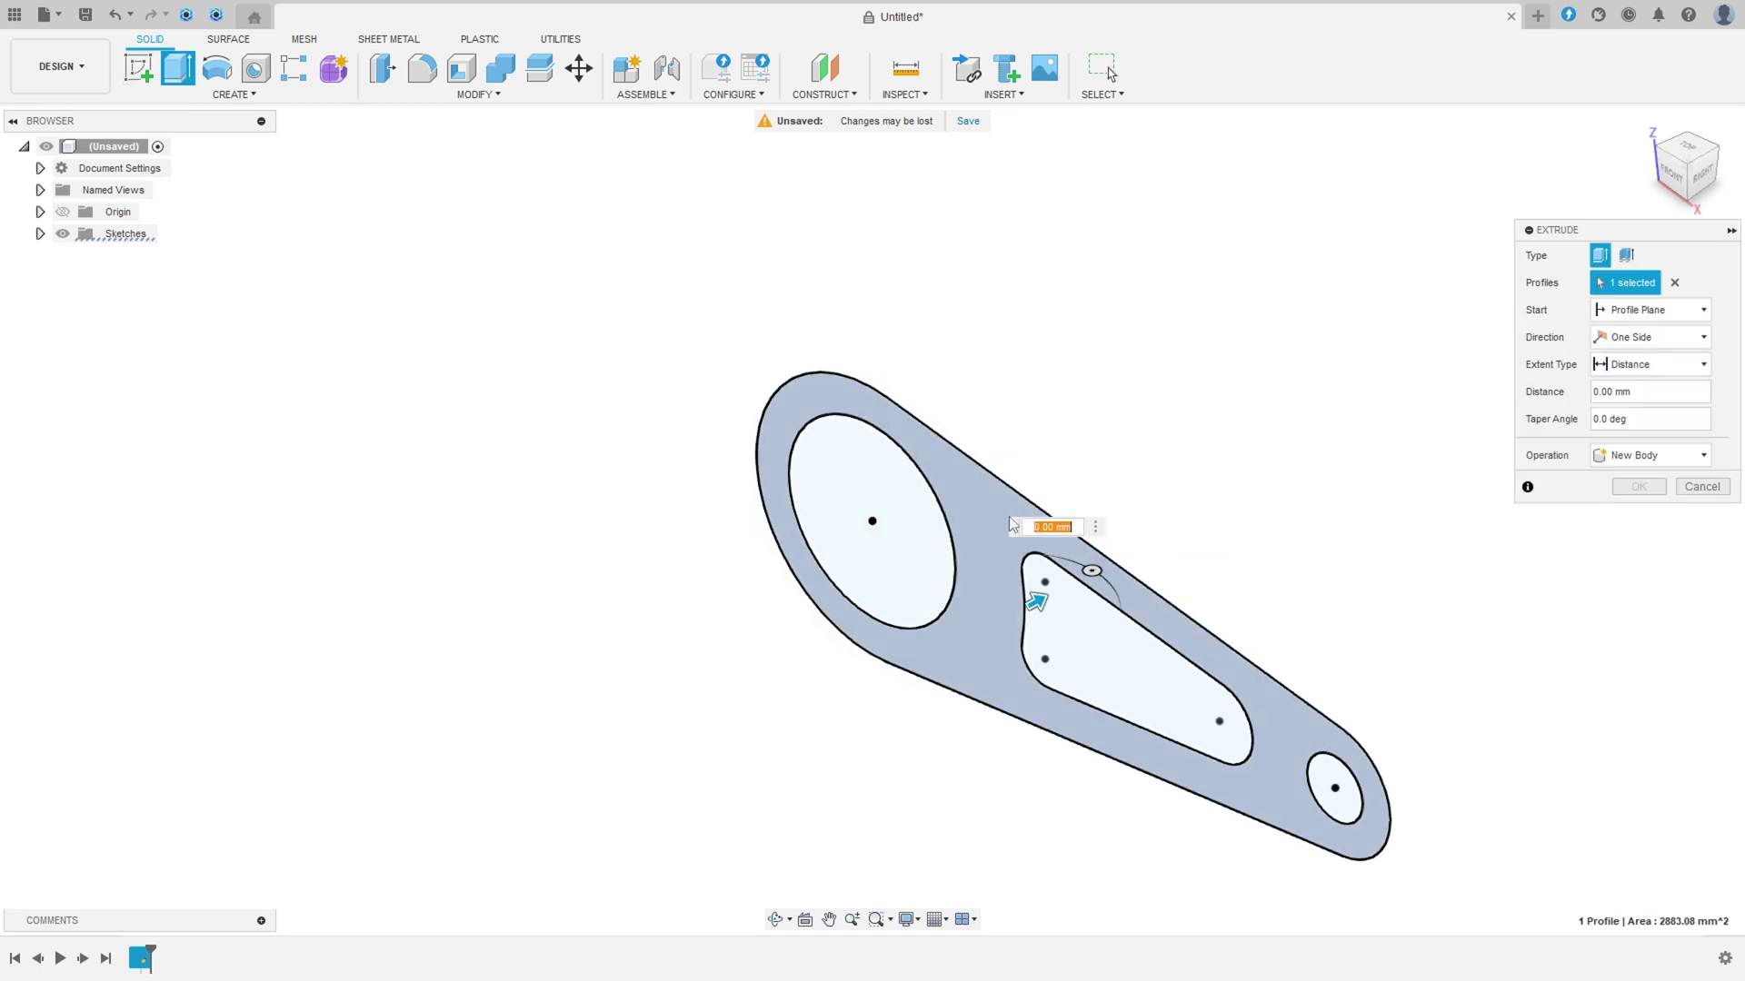
{"action": "left_click", "coordinate": [1604, 337]}
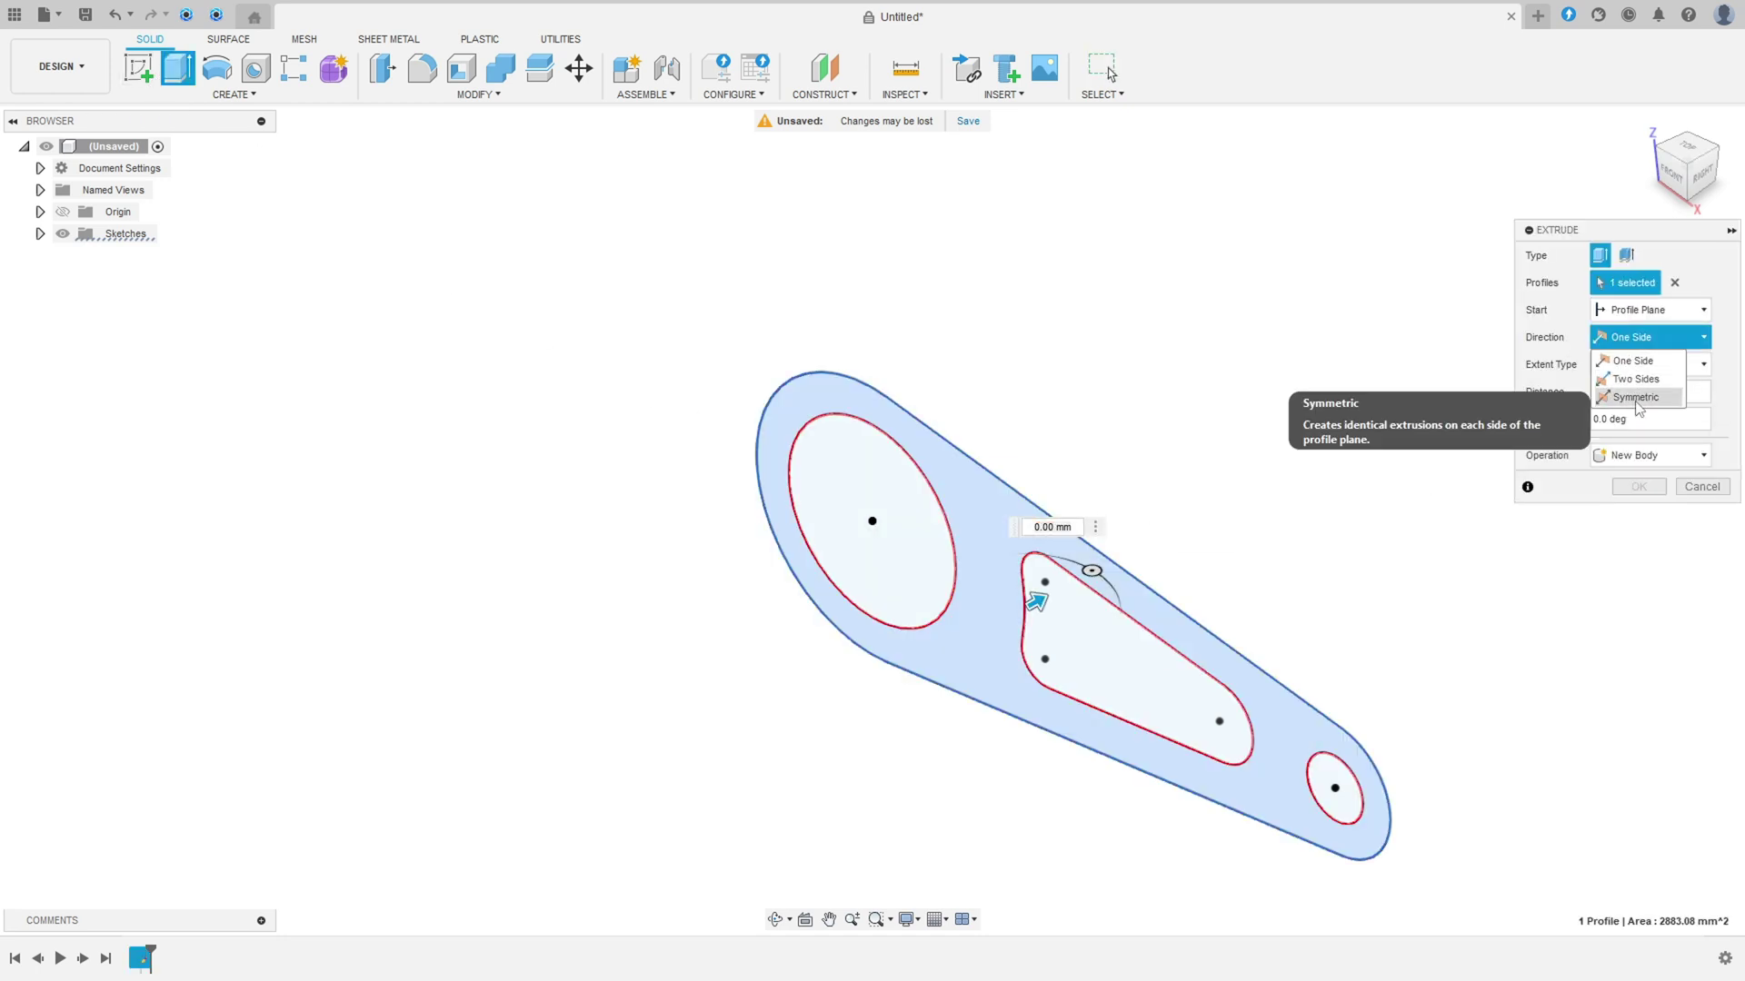
{"action": "left_click", "coordinate": [1613, 393]}
{"action": "left_click", "coordinate": [1633, 391]}
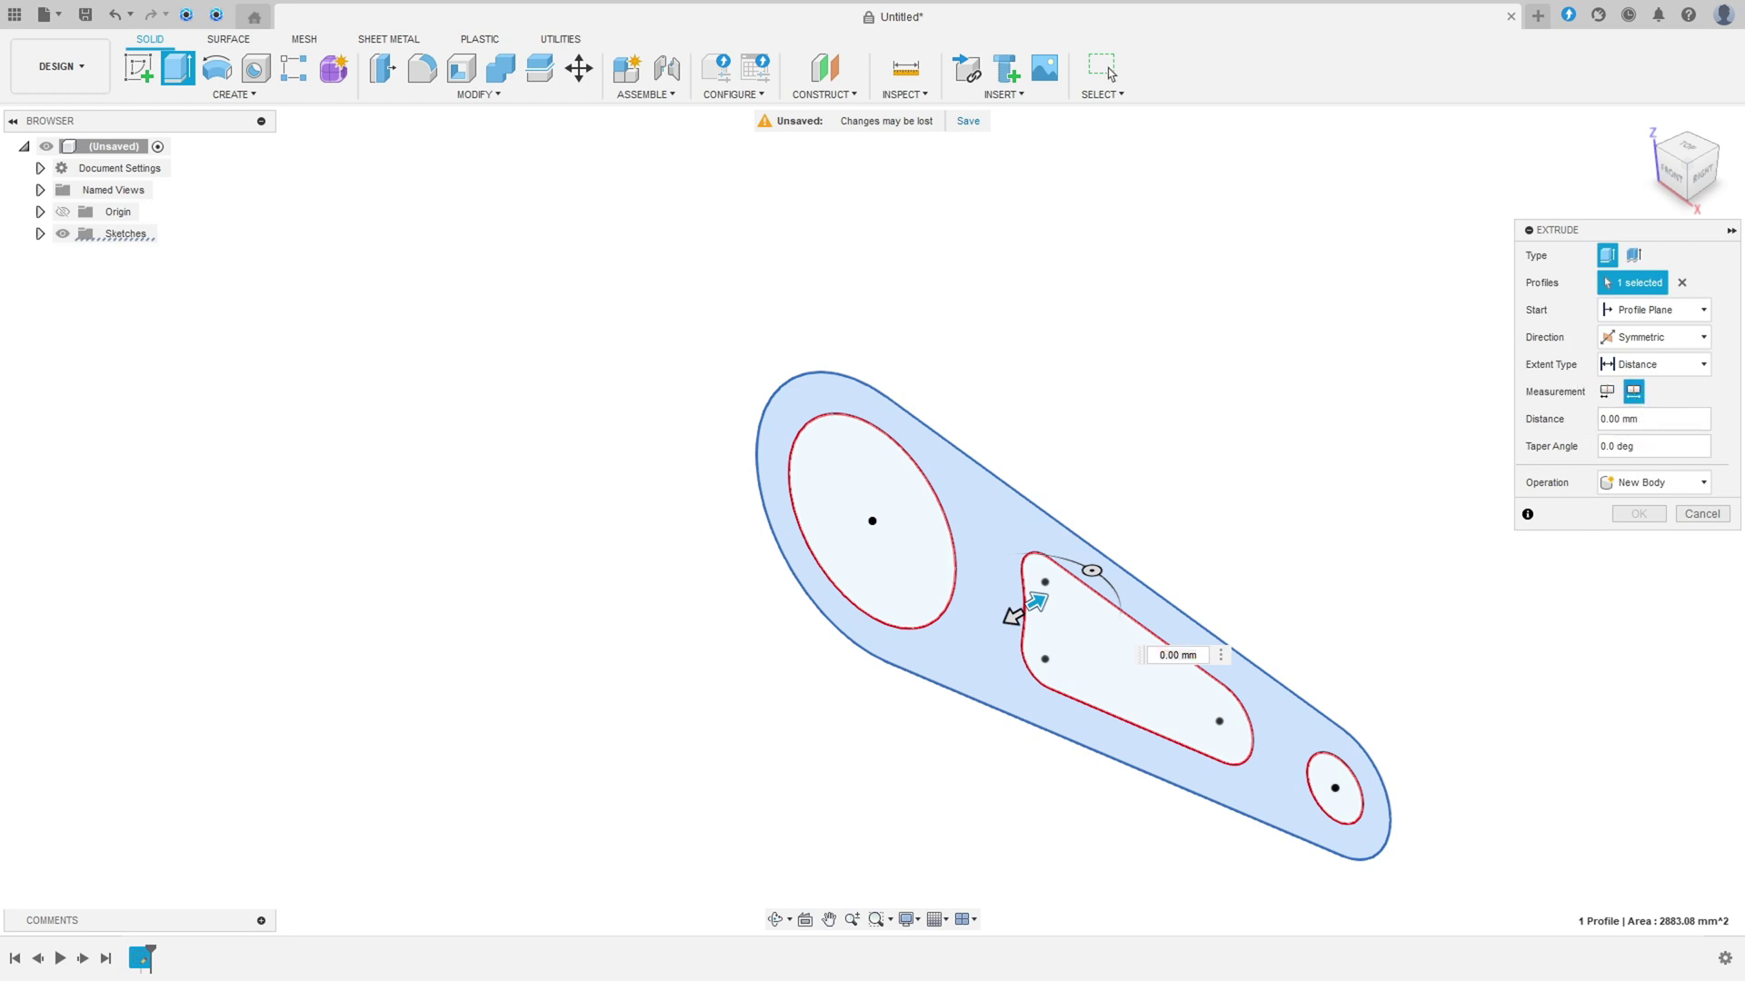
{"action": "key", "text": "alt+Tab"}
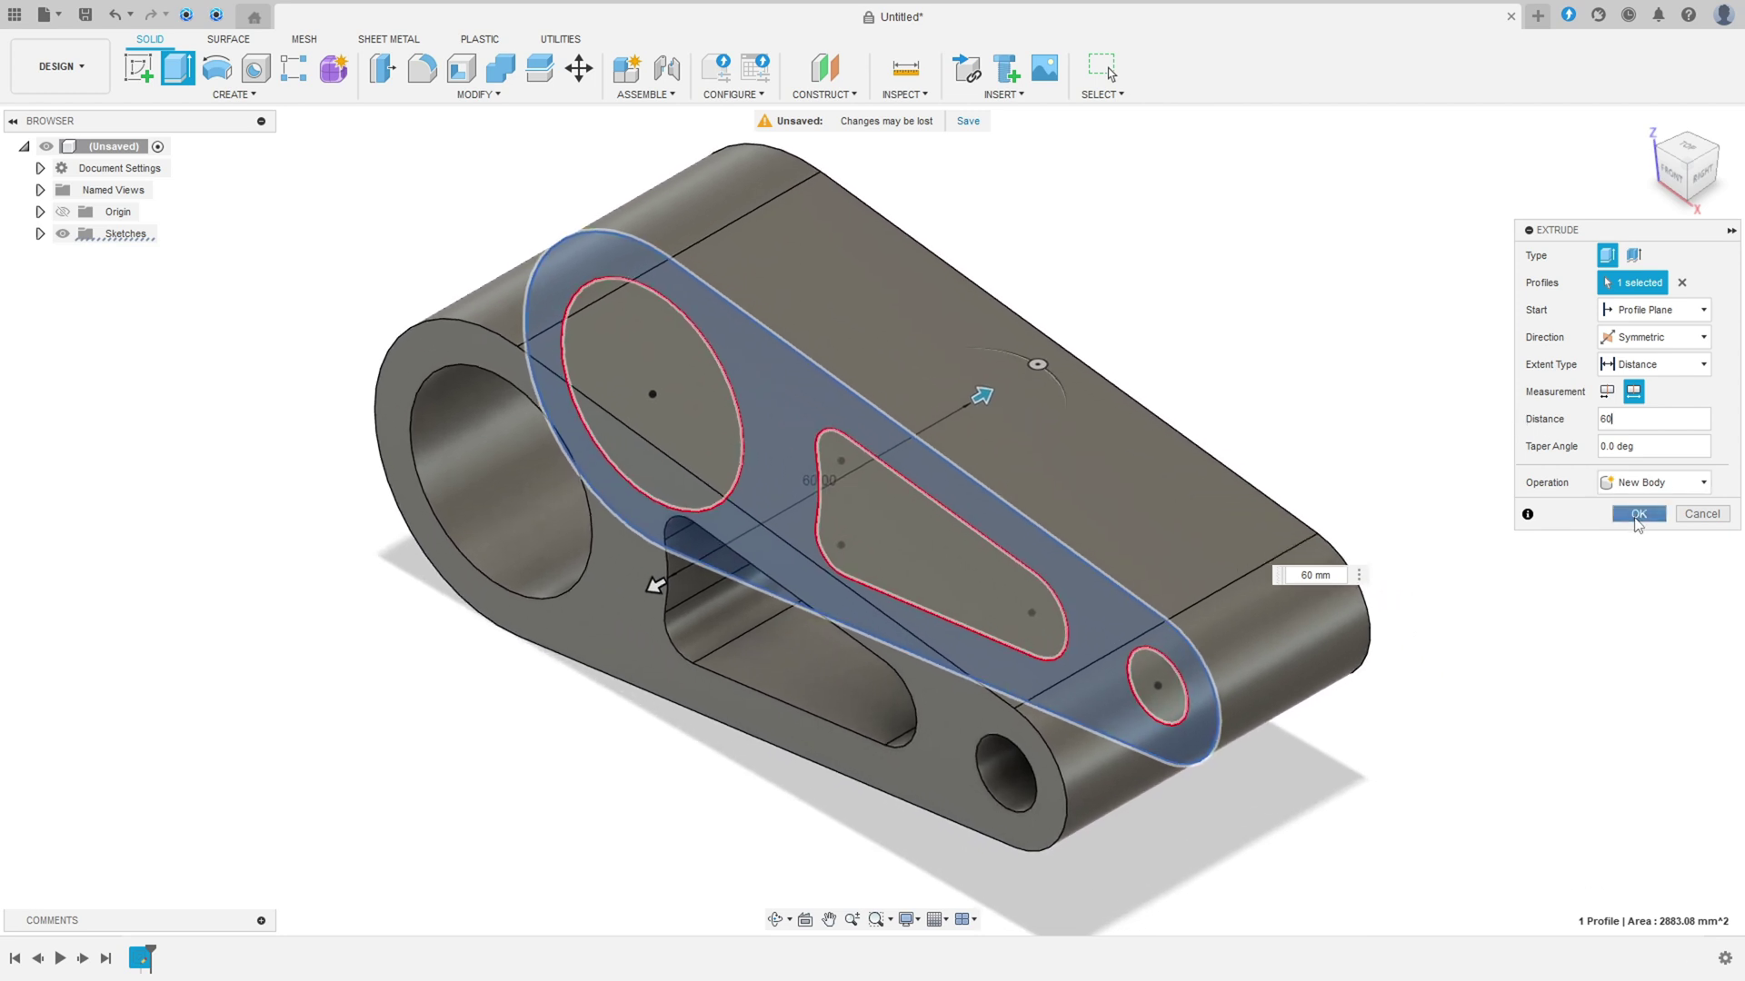
{"action": "left_click", "coordinate": [1638, 514]}
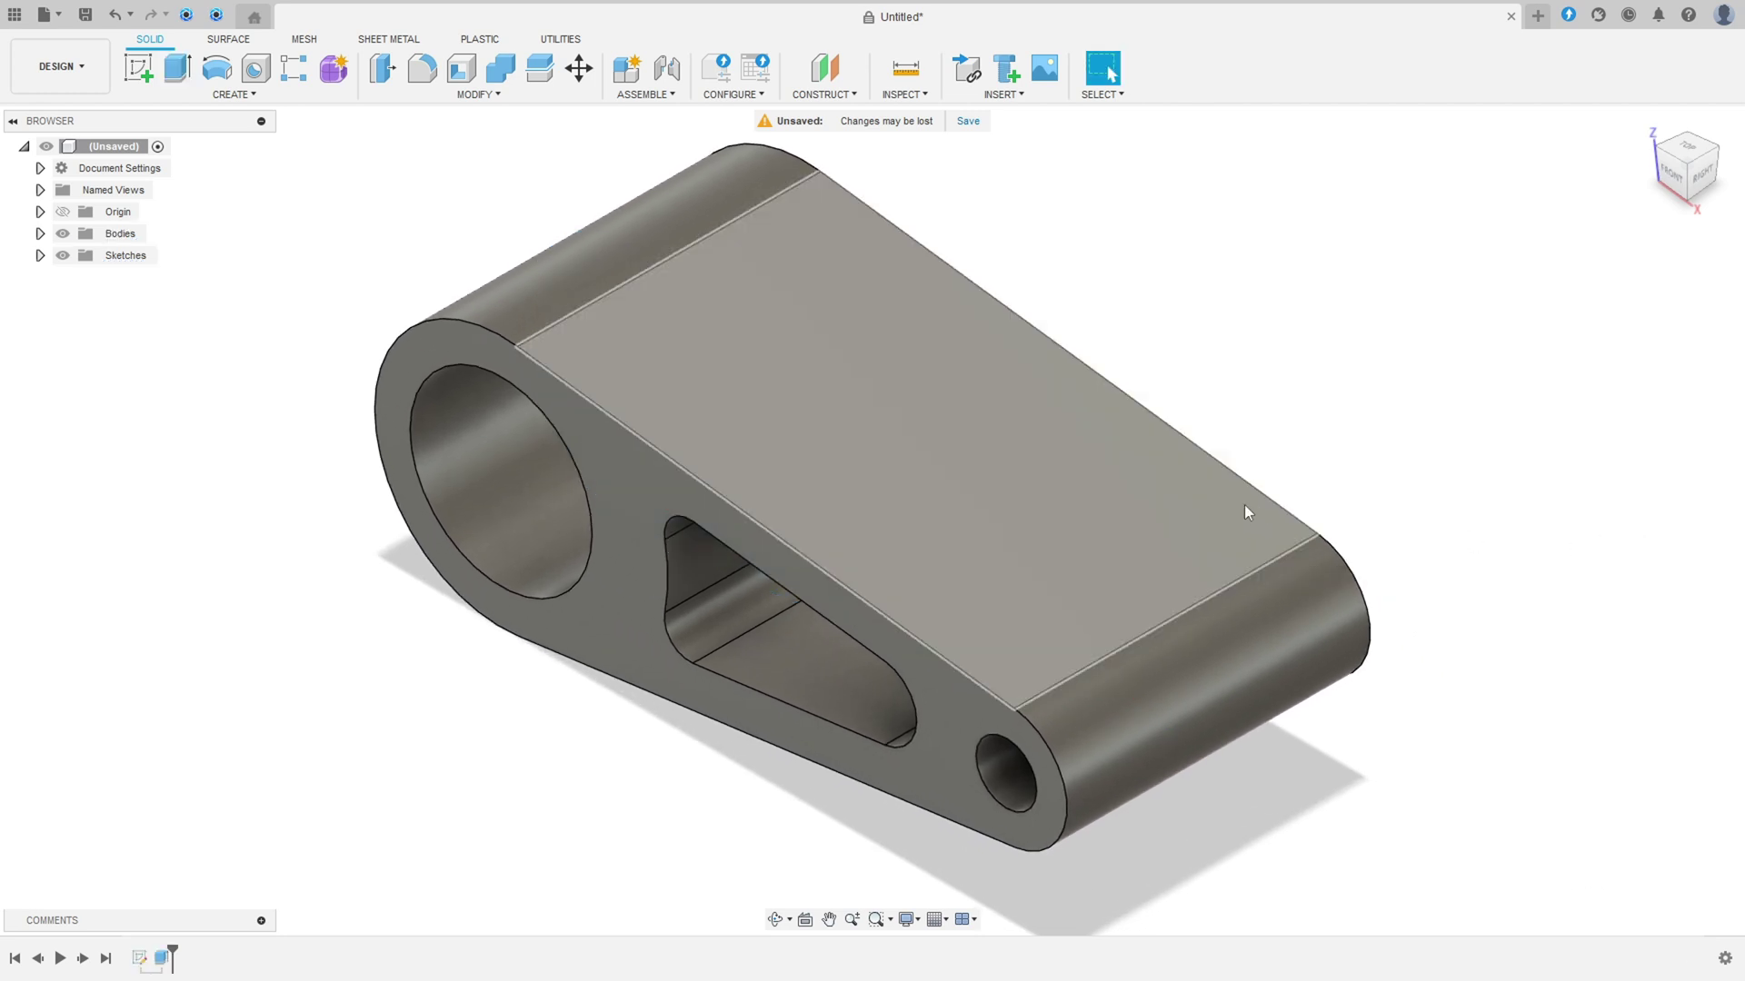
Step: Orbit the lever body to inspect it, reset to home view, then show the 12_2.pdf drawing
{"action": "middle_click_drag", "start_coordinate": [1245, 504], "coordinate": [1244, 506], "text": "shift"}
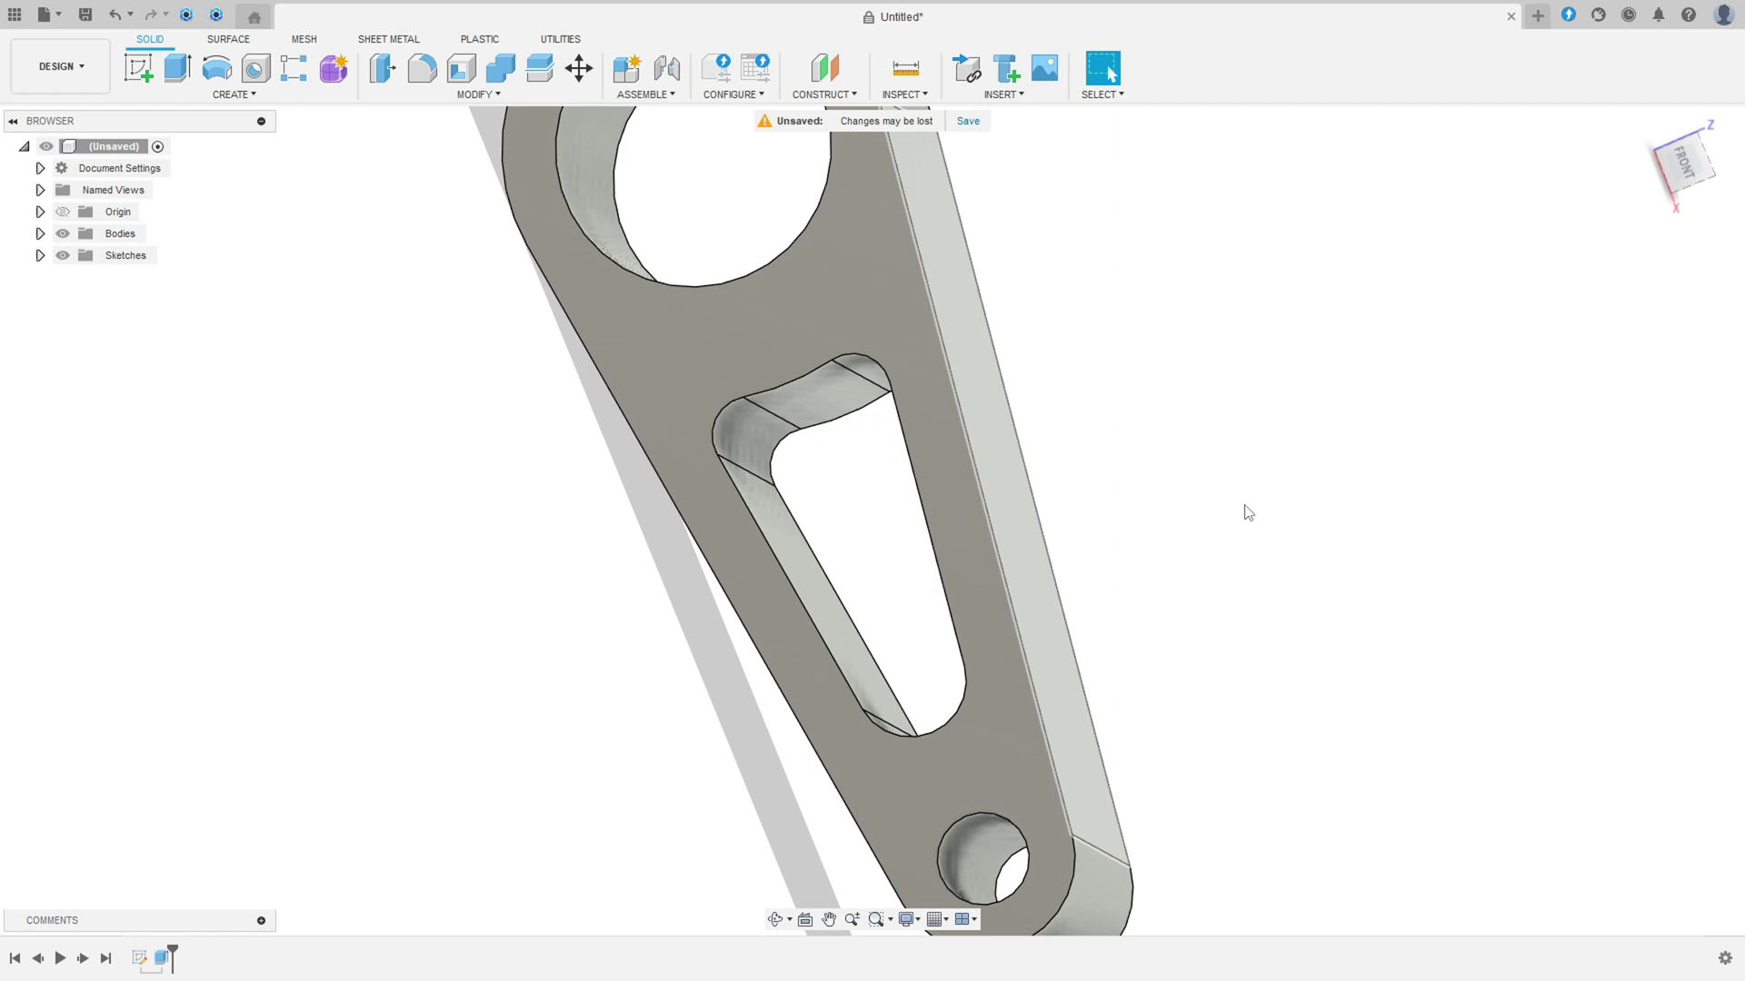
{"action": "key", "text": "F6"}
{"action": "middle_click_drag", "start_coordinate": [1247, 512], "coordinate": [1246, 513], "text": "shift"}
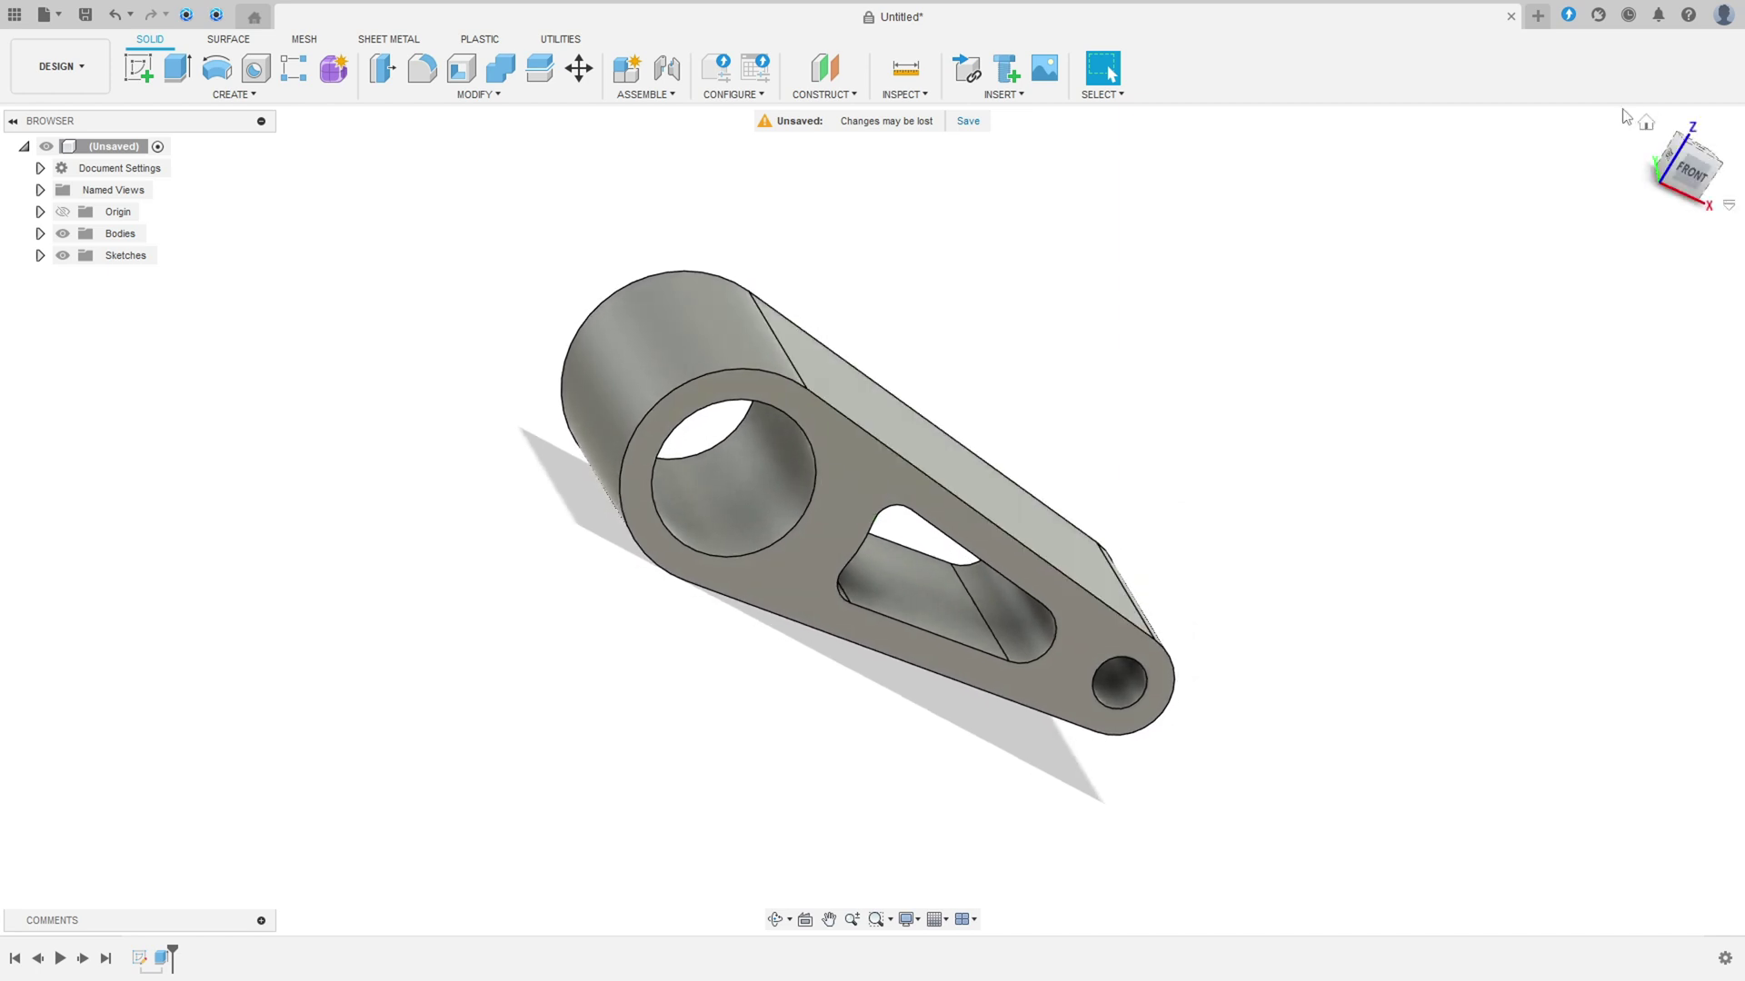
{"action": "left_click", "coordinate": [1646, 123]}
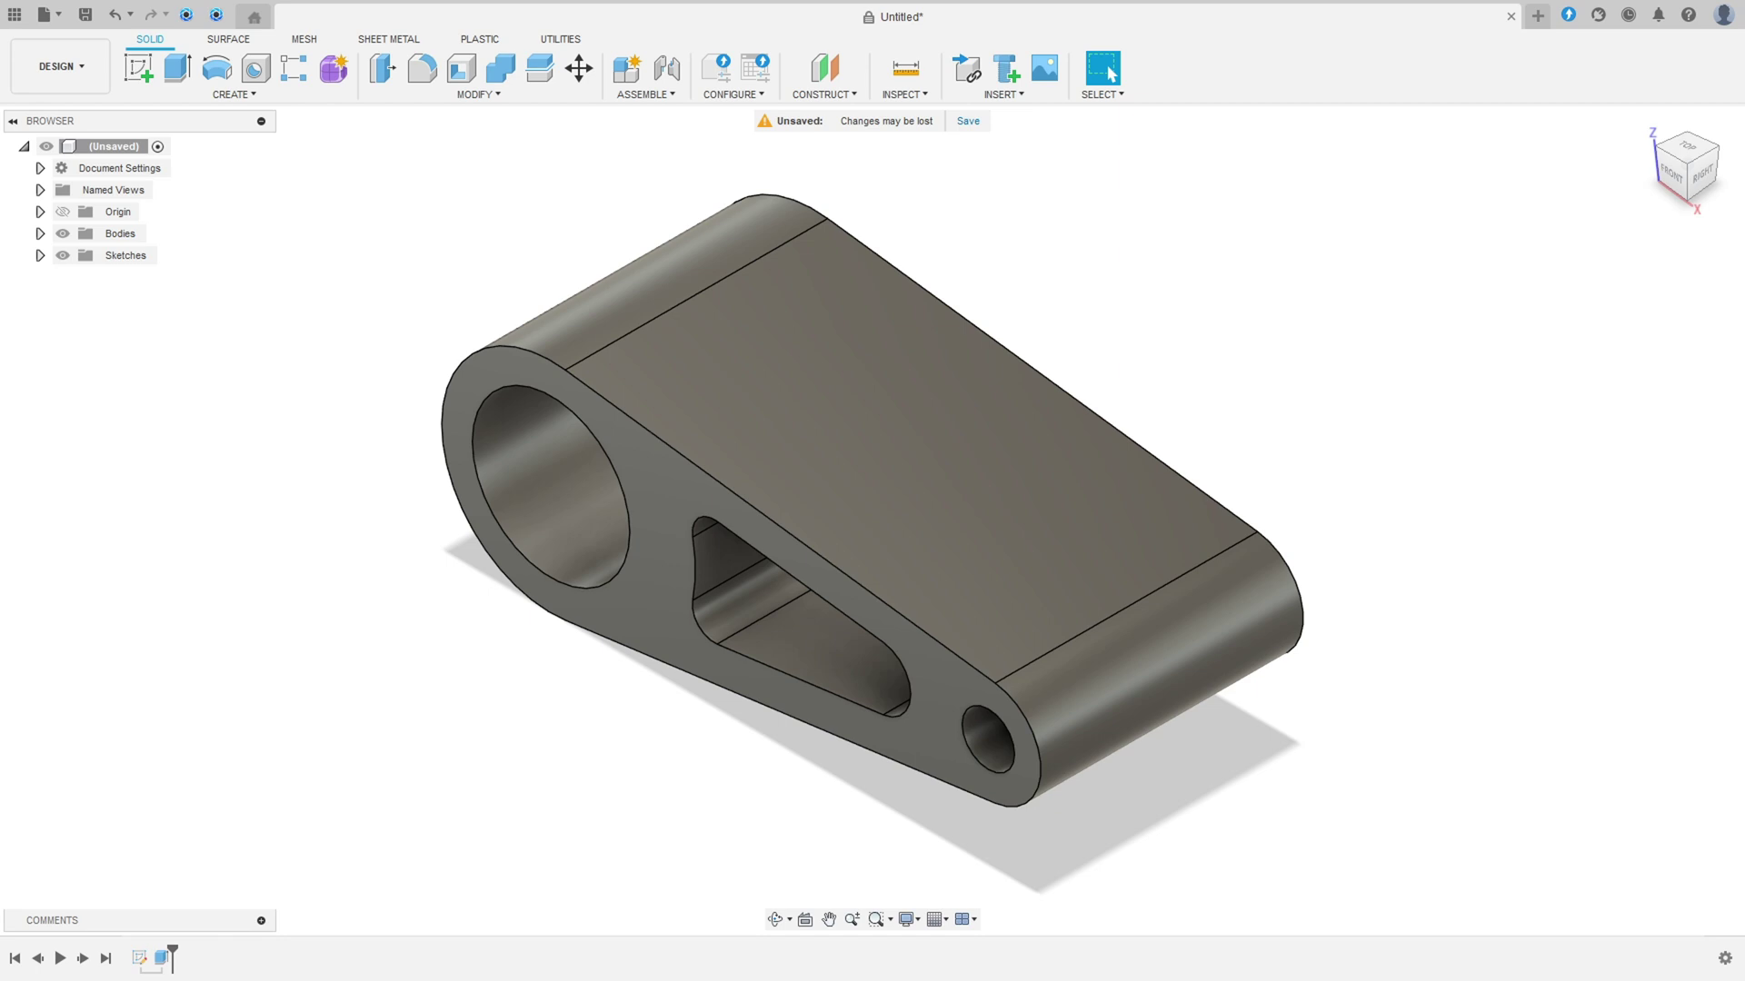
{"action": "key", "text": "alt+Tab"}
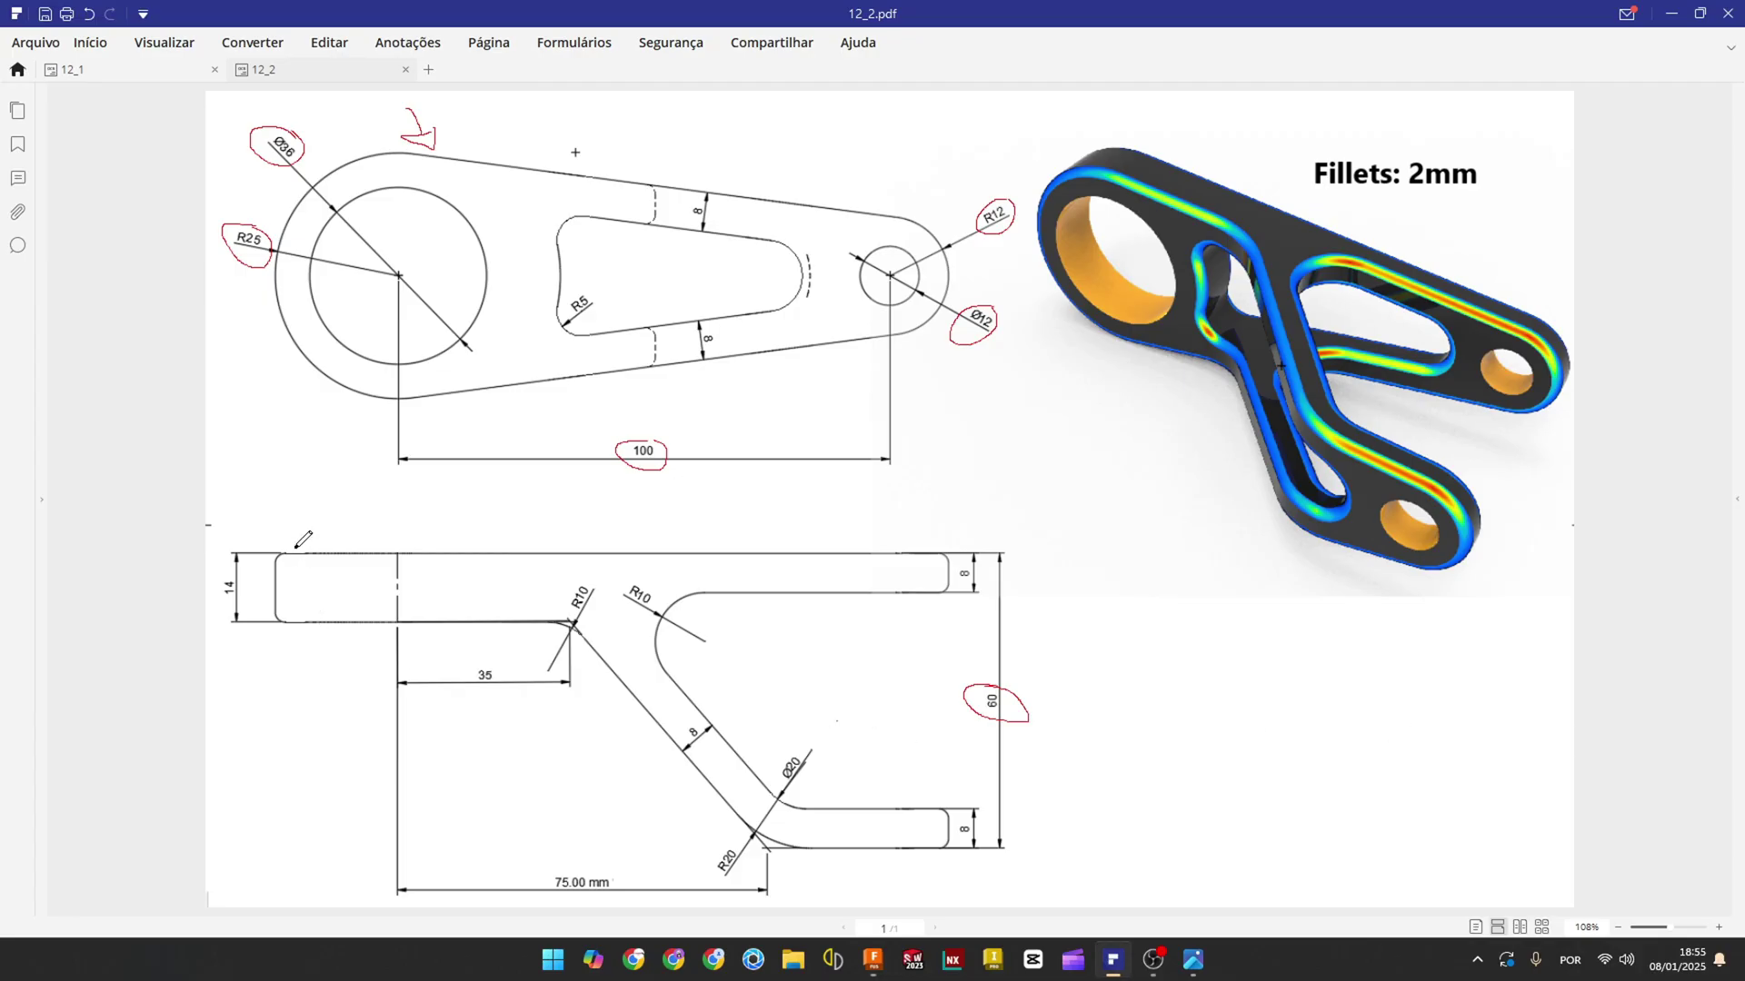
Step: Draw a short red freehand stroke on the lever drawing
{"action": "left_click_drag", "start_coordinate": [1116, 648], "coordinate": [1062, 651]}
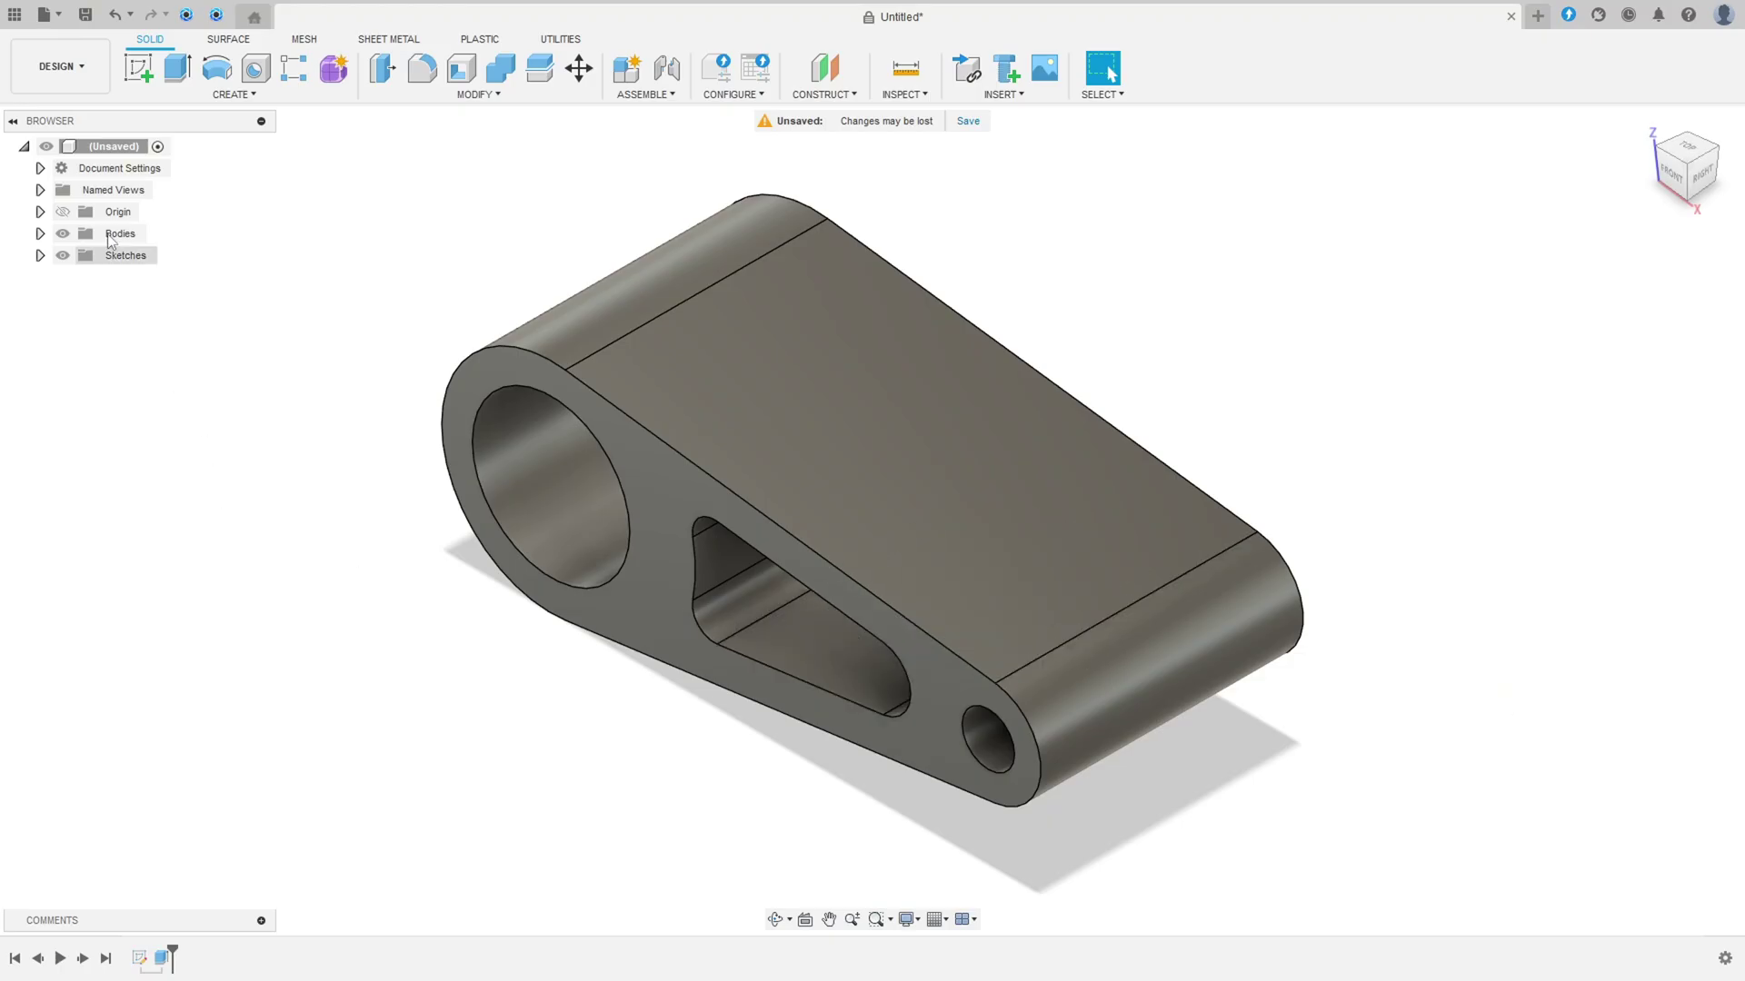
Step: Start a new sketch on the XY plane, with the lever body shown again afterwards
{"action": "left_click", "coordinate": [140, 64]}
{"action": "left_click", "coordinate": [62, 234]}
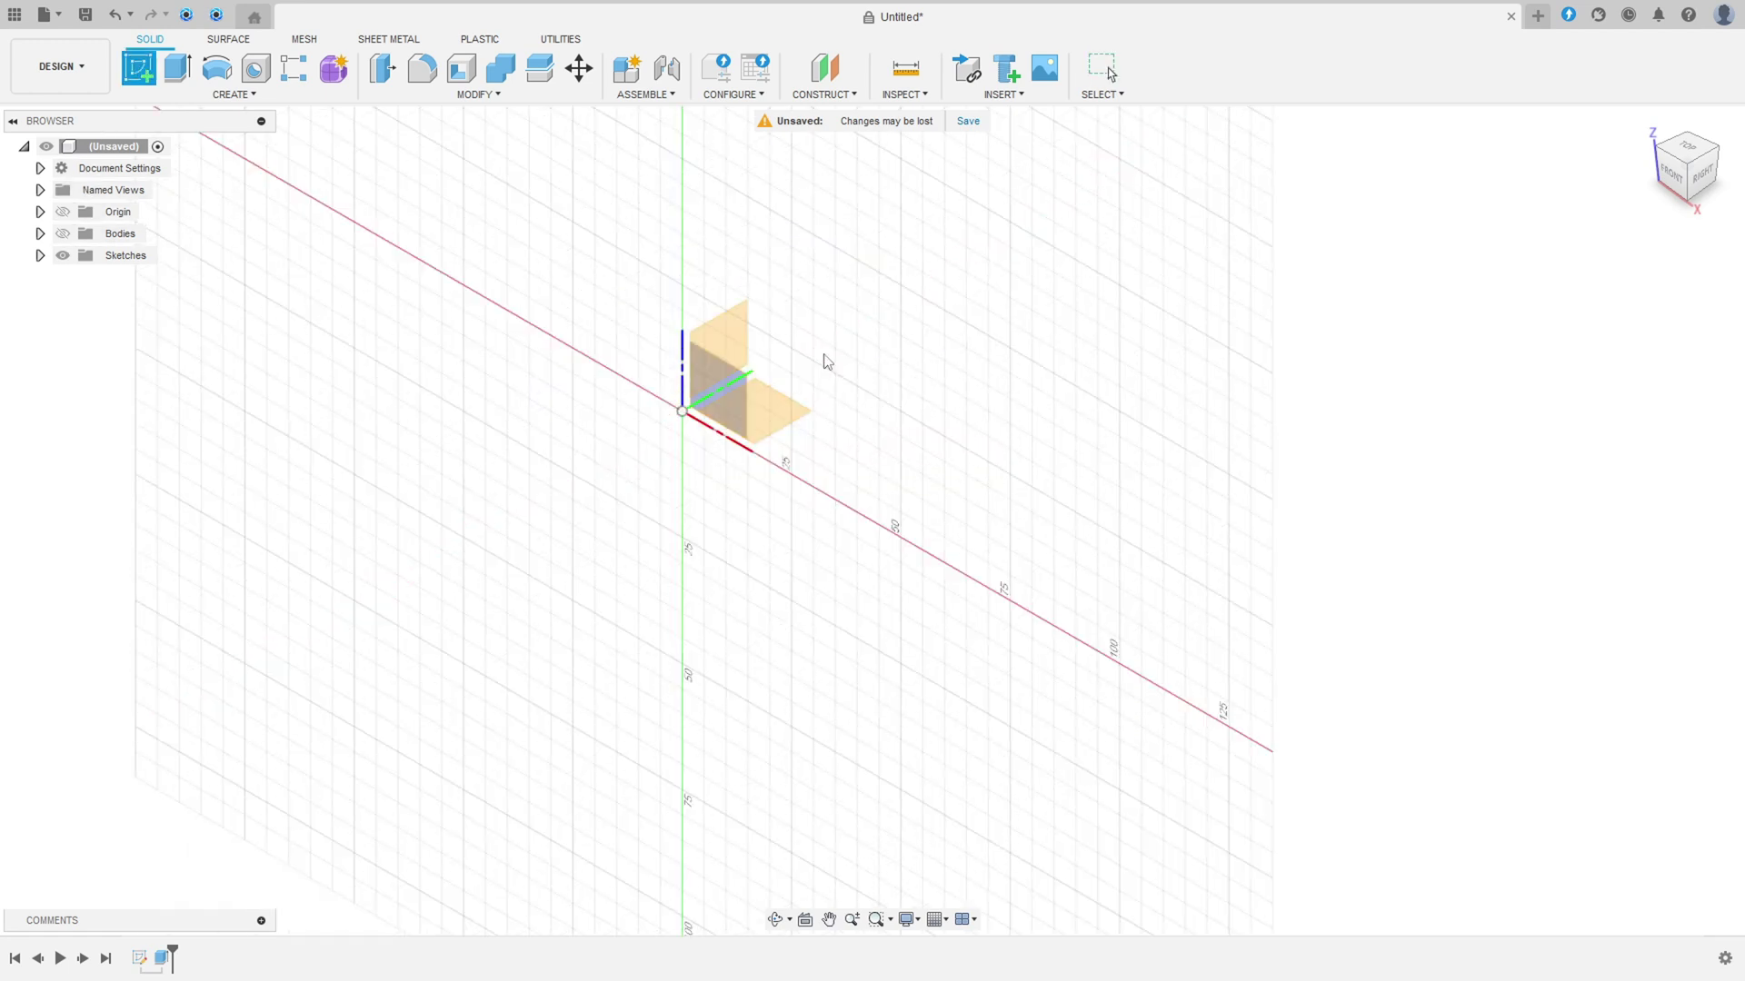
{"action": "left_click", "coordinate": [788, 417]}
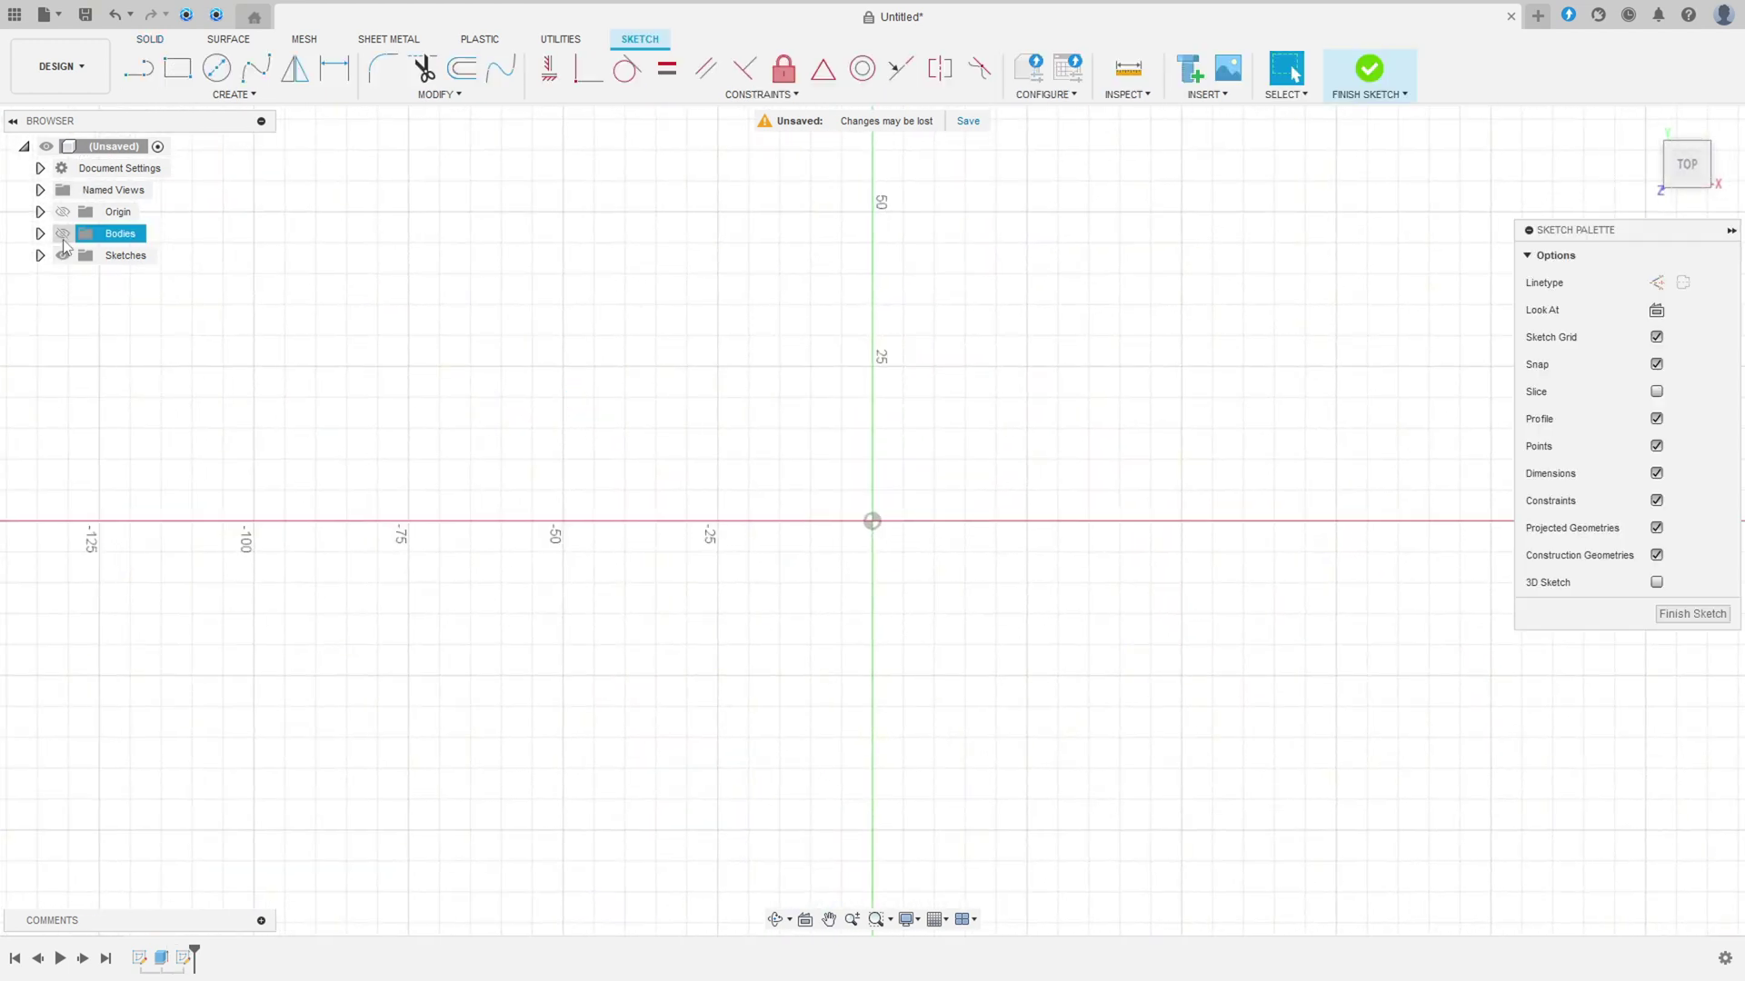
{"action": "left_click", "coordinate": [63, 233]}
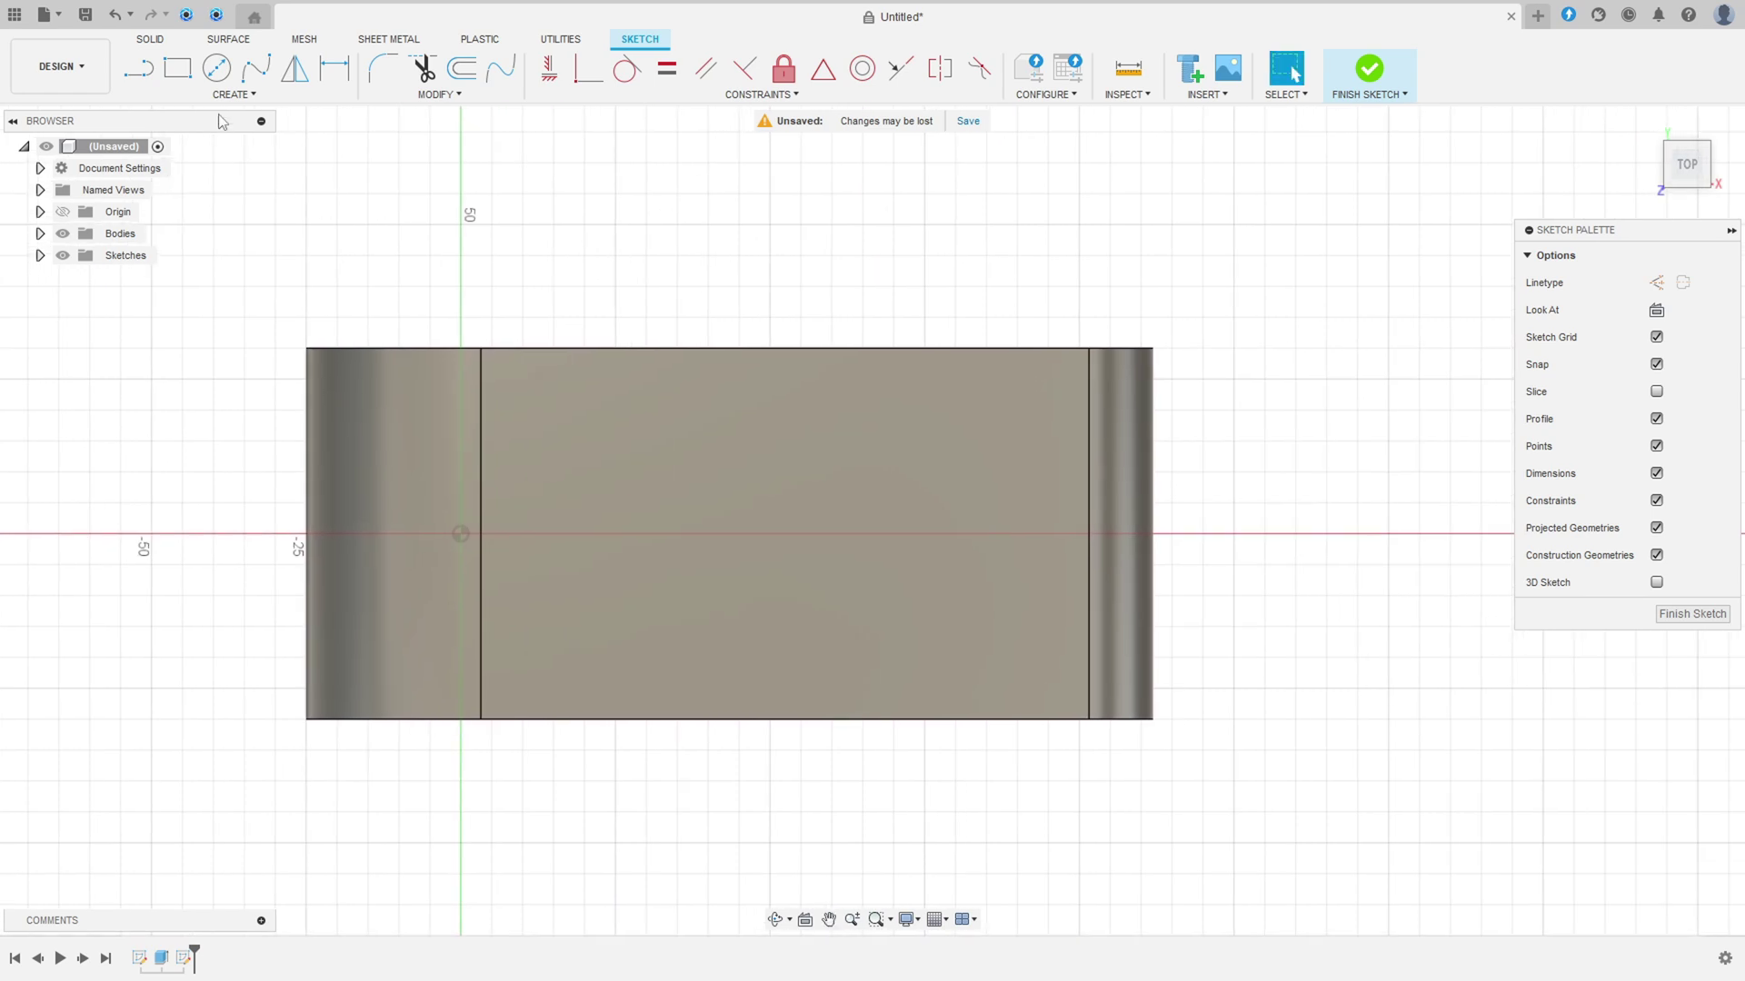
Step: Project the solid body's outline into the sketch as a rectangle, then hide the body
{"action": "left_click", "coordinate": [233, 95]}
{"action": "mouse_move", "coordinate": [222, 372]}
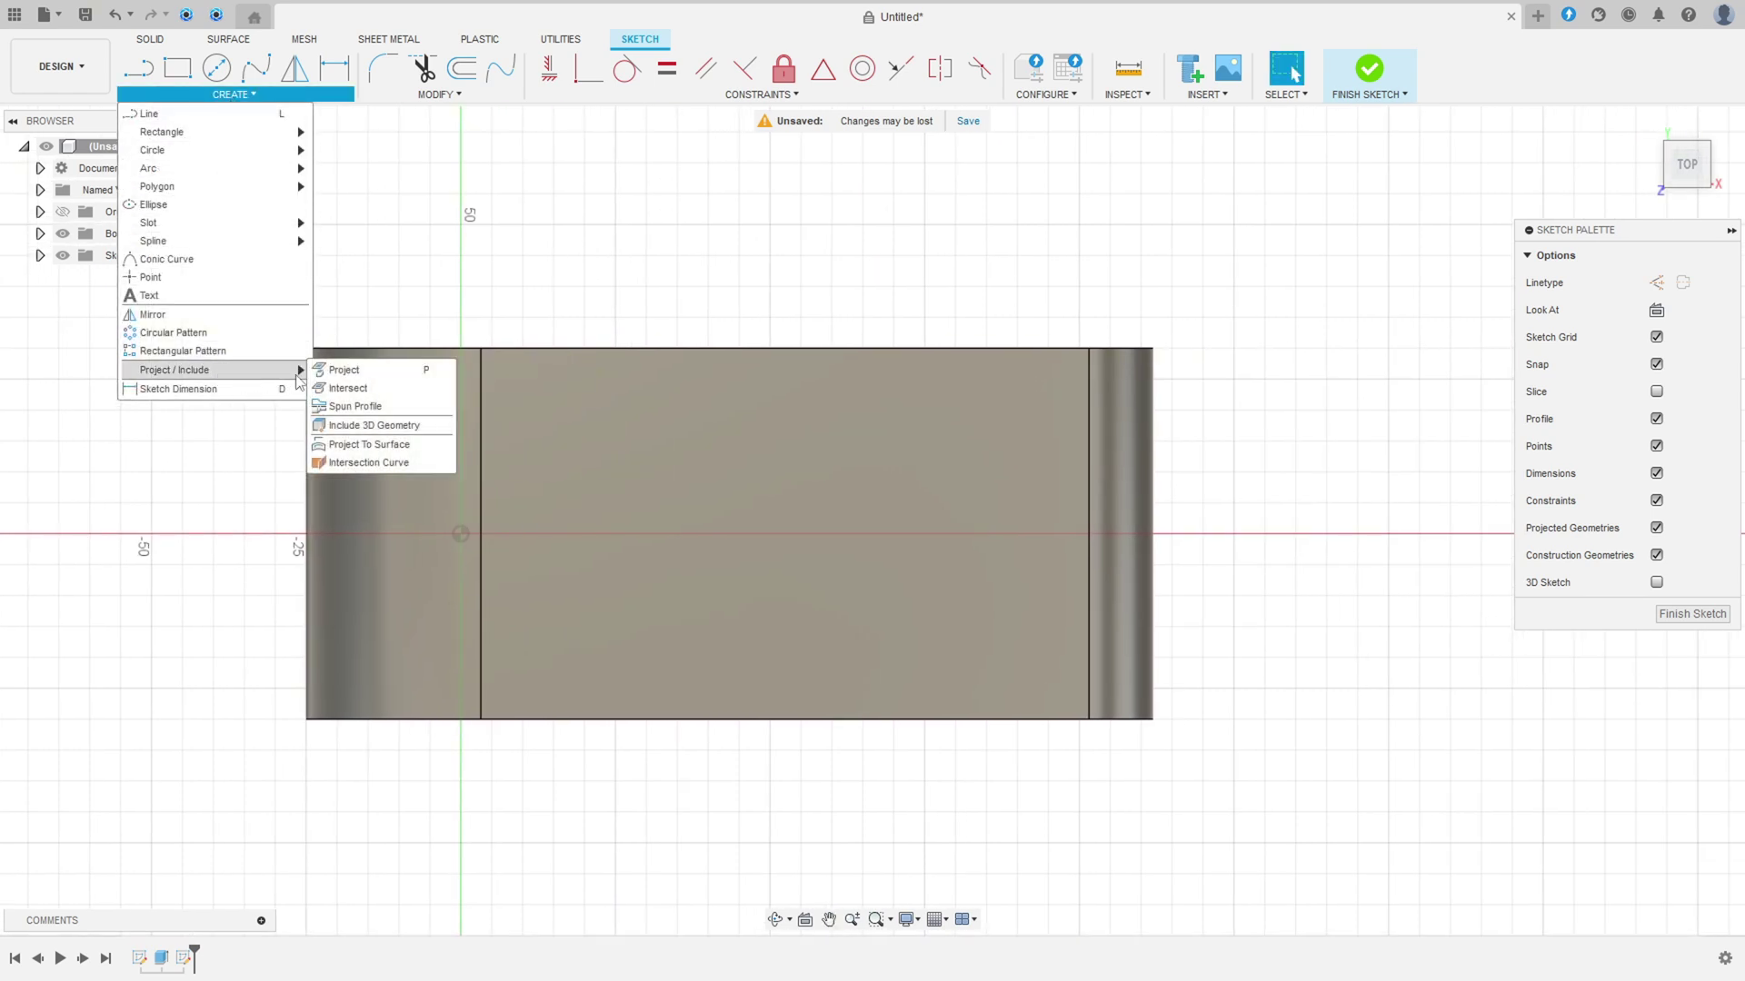
{"action": "left_click", "coordinate": [346, 372]}
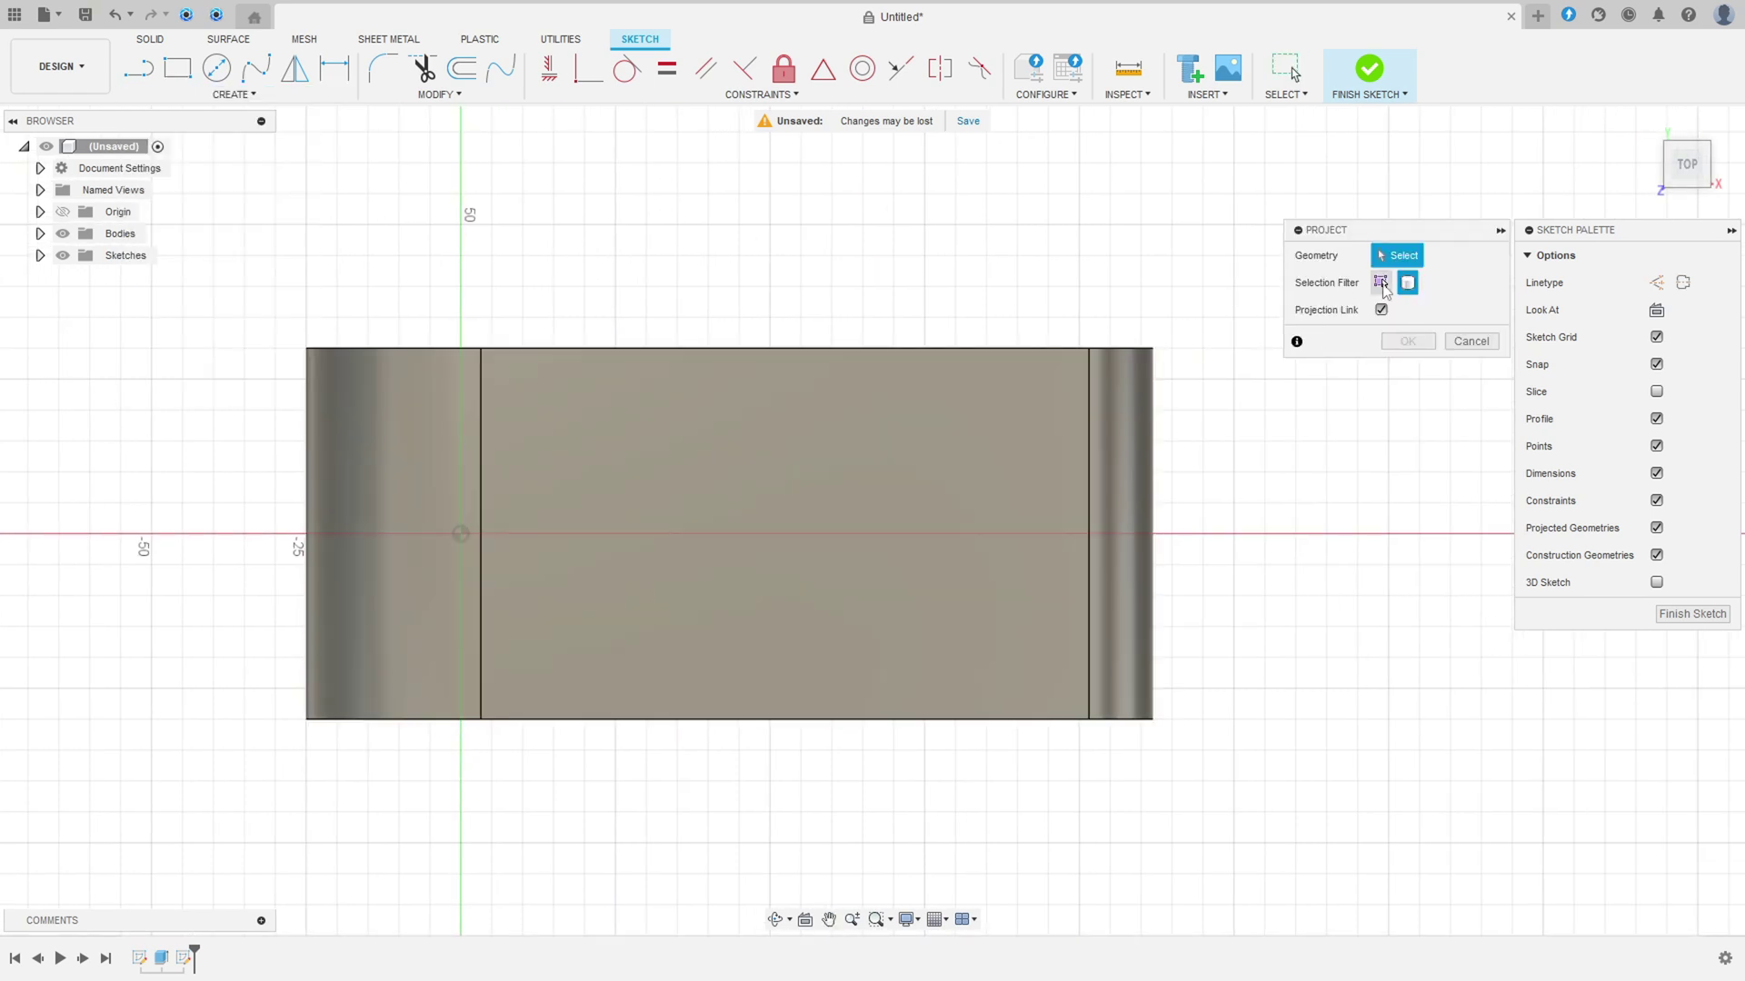
{"action": "left_click", "coordinate": [800, 443]}
{"action": "left_click", "coordinate": [1407, 342]}
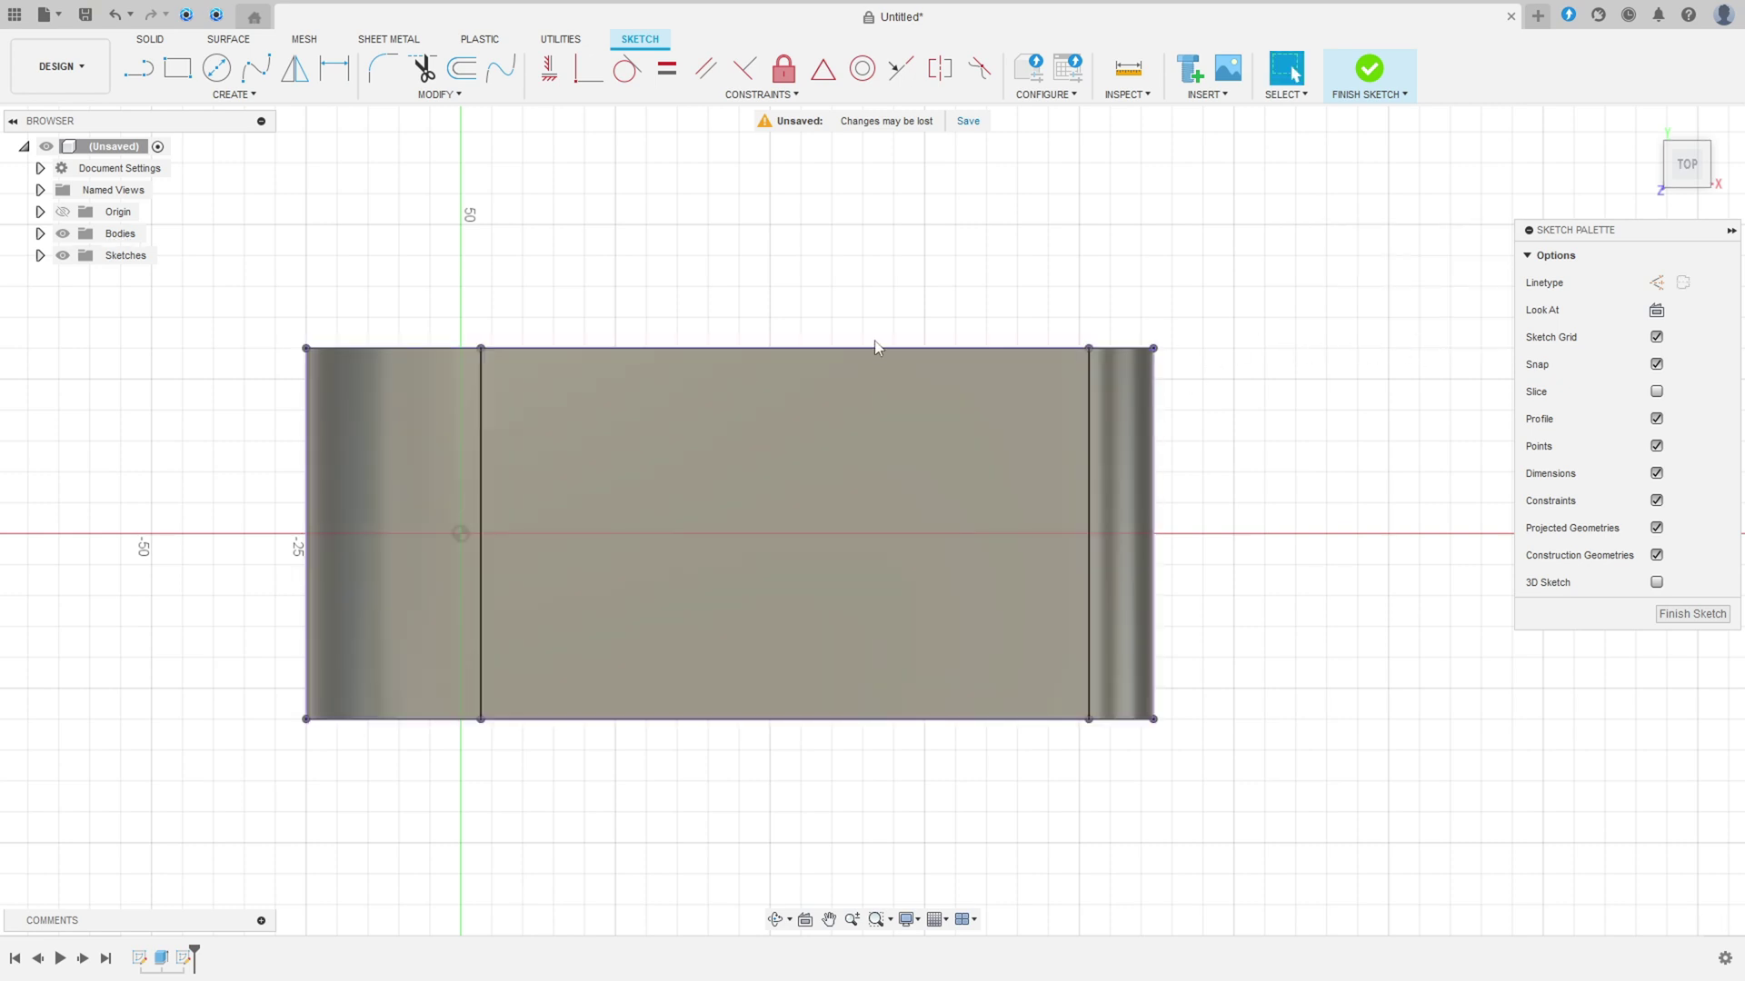
{"action": "left_click", "coordinate": [63, 233]}
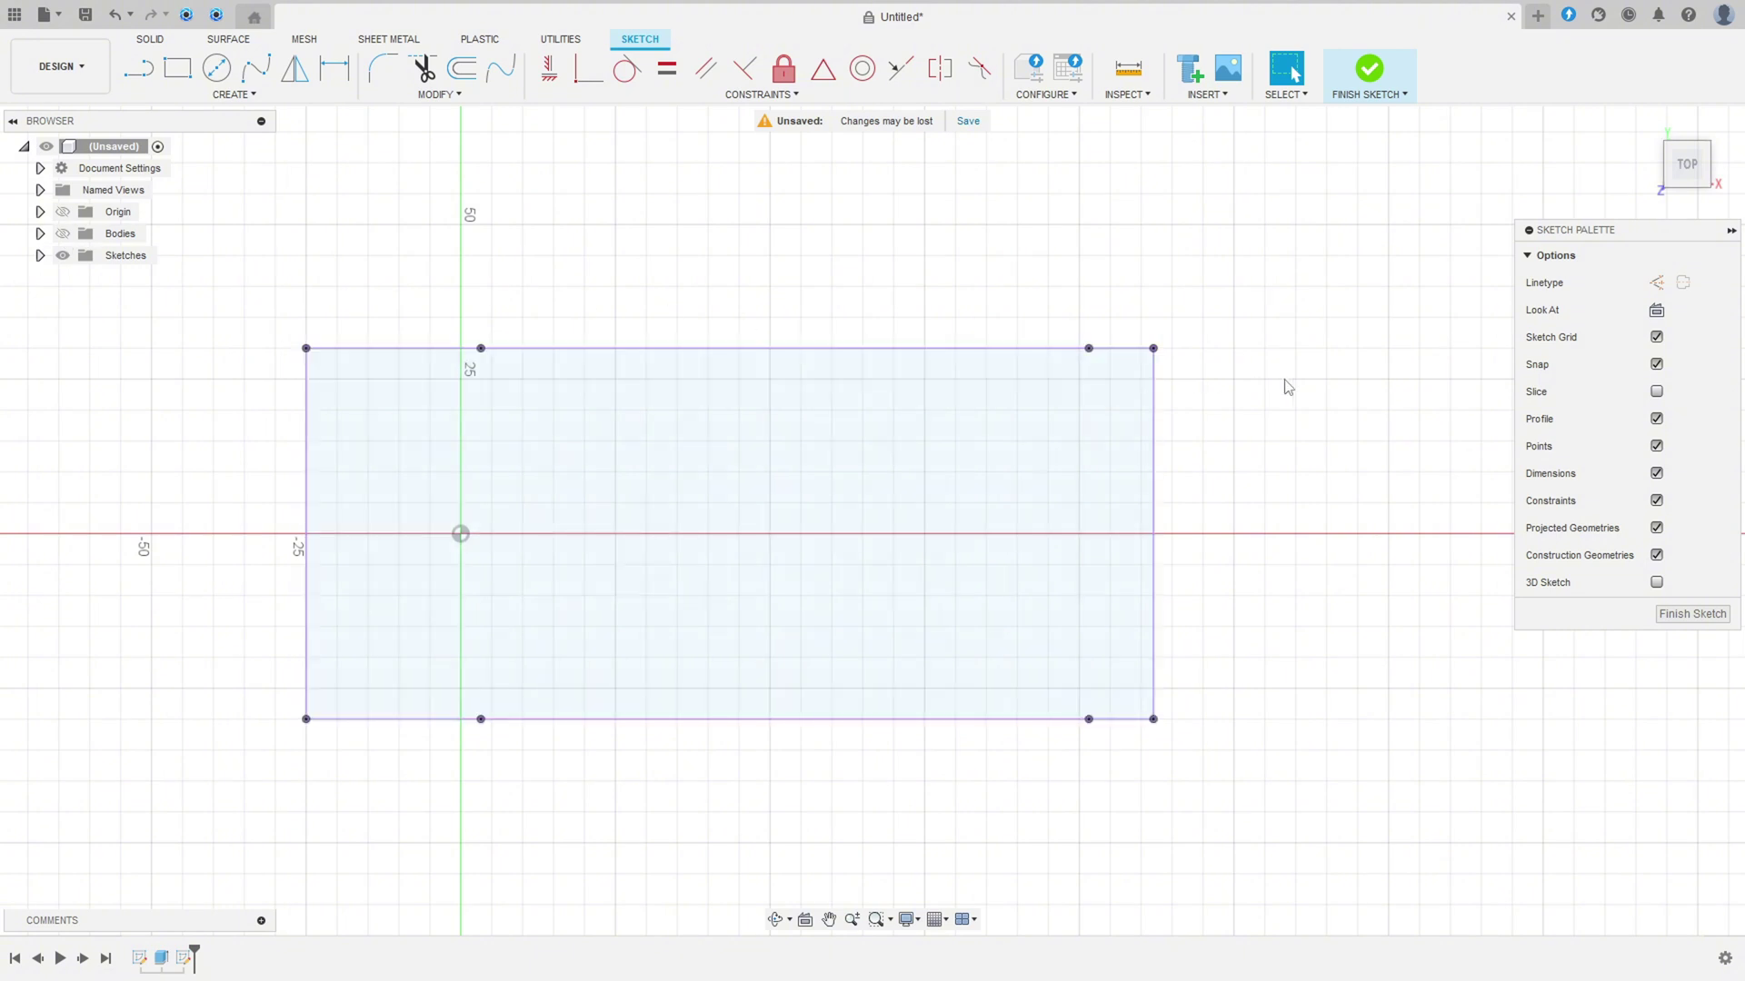
Step: Draw the upper chain: horizontal from the left edge, then diagonal down to the bottom edge
{"action": "key", "text": "l"}
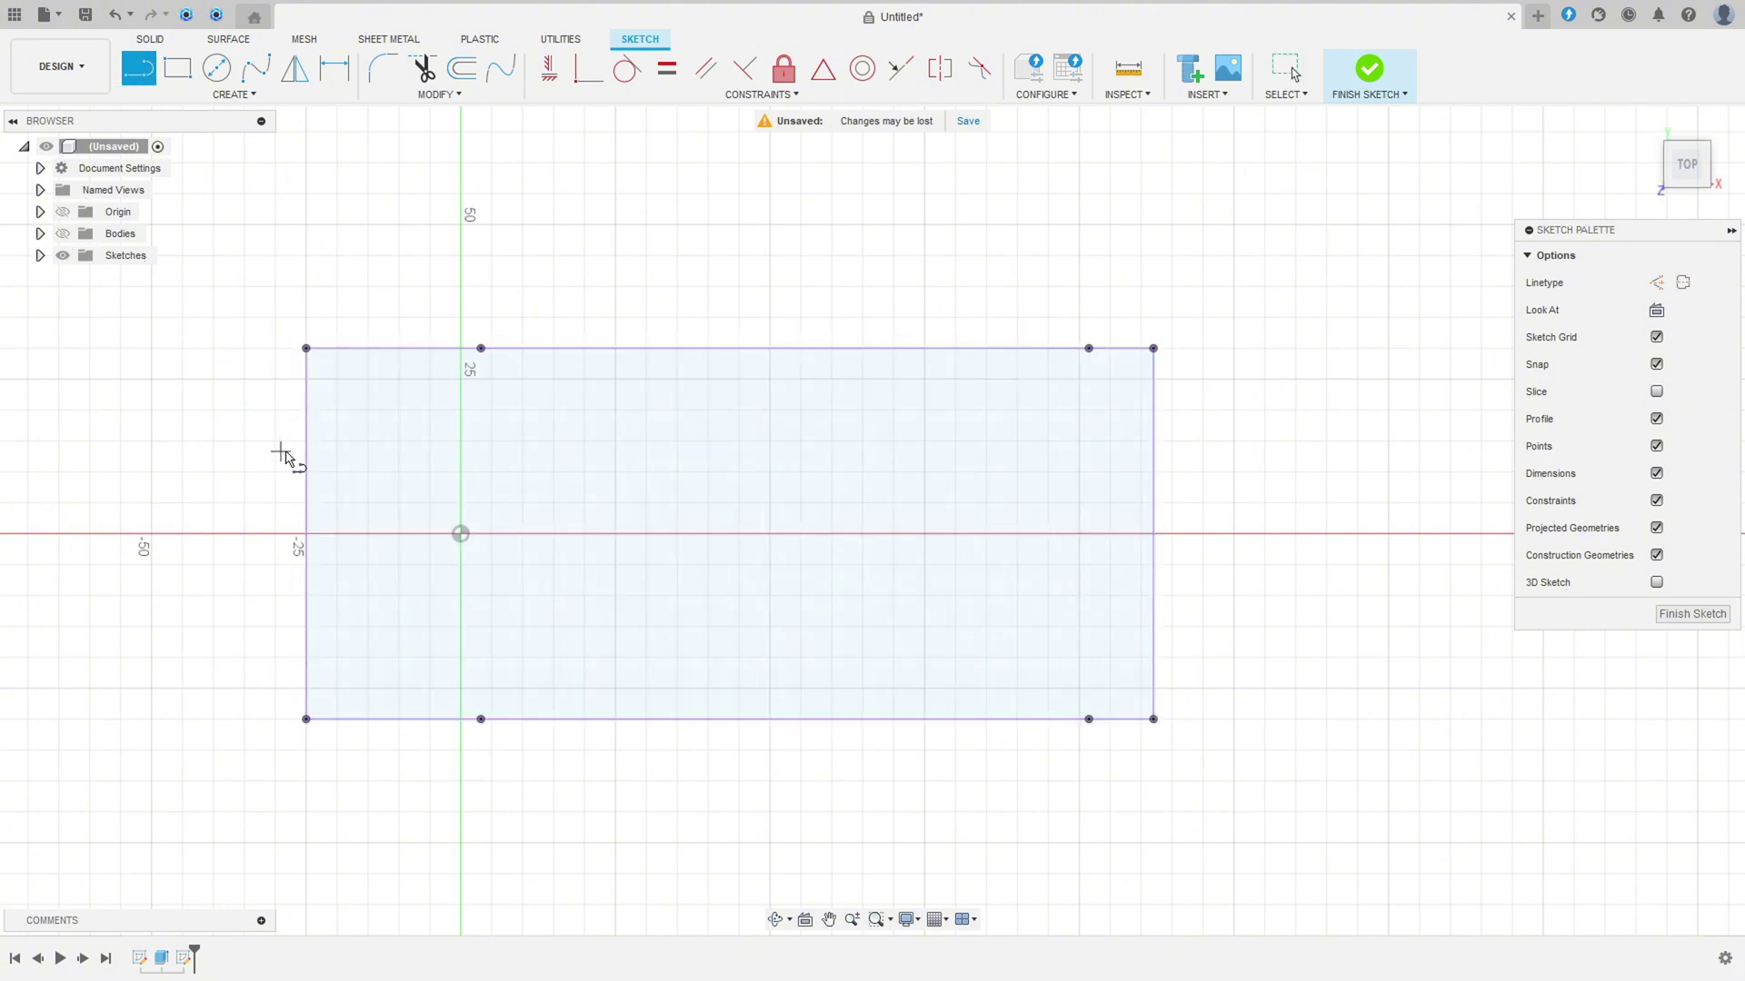
{"action": "left_click", "coordinate": [307, 410]}
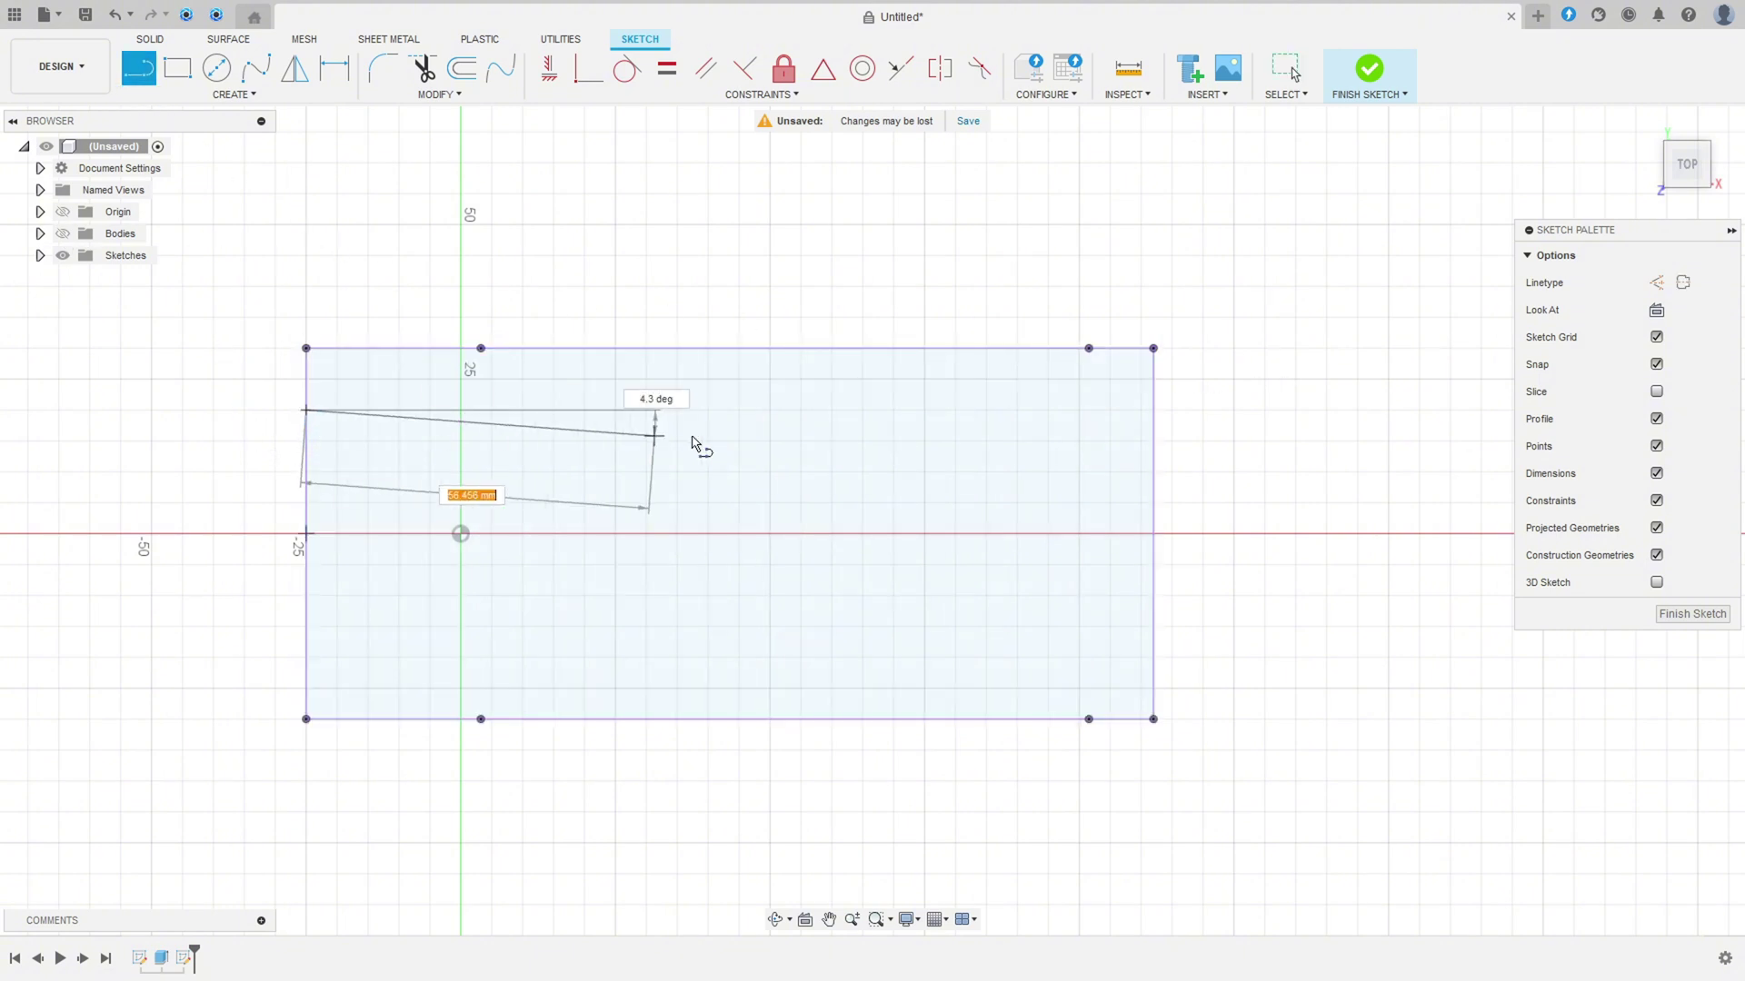
{"action": "left_click", "coordinate": [738, 411]}
{"action": "left_click", "coordinate": [924, 719]}
{"action": "key", "text": "Escape"}
Step: Draw the lower stepped chain from the right edge, diagonally up, and back to the right edge
{"action": "left_click", "coordinate": [1153, 656]}
{"action": "left_click", "coordinate": [1001, 655]}
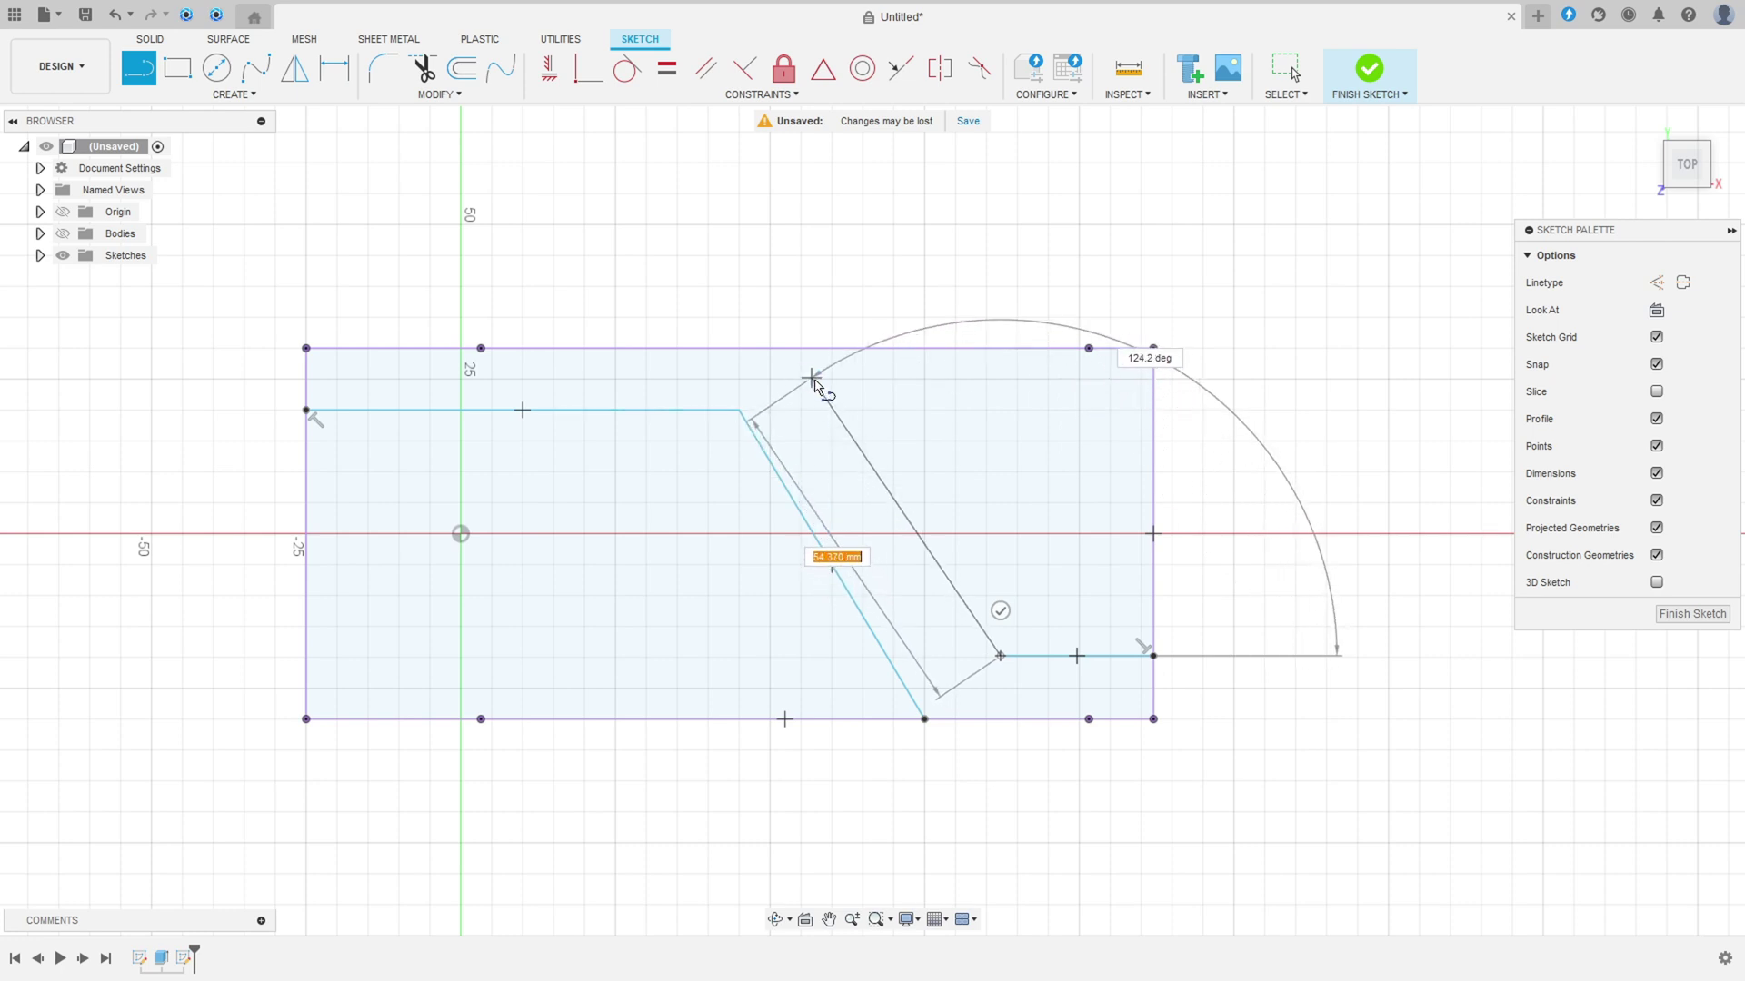
{"action": "left_click", "coordinate": [830, 391]}
{"action": "left_click", "coordinate": [1154, 389]}
{"action": "key", "text": "Escape"}
{"action": "key", "text": "Escape"}
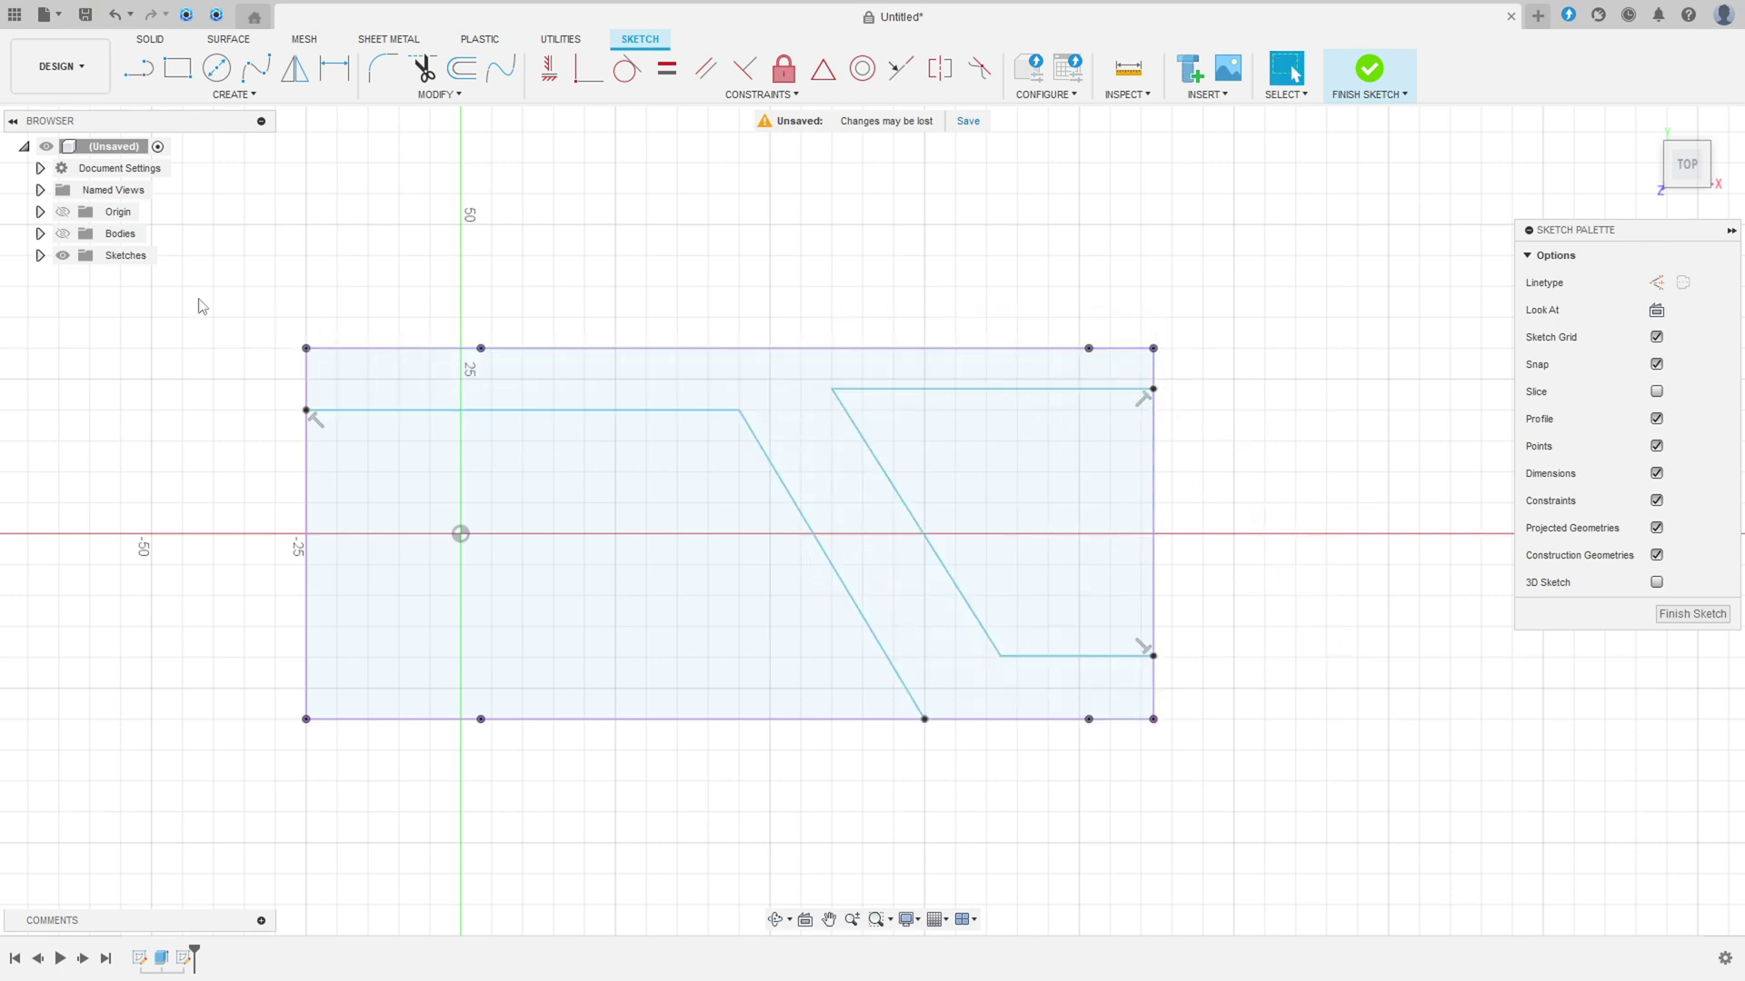
Step: Dimension the upper left horizontal line 14 mm below the rectangle's top edge
{"action": "left_click", "coordinate": [335, 70]}
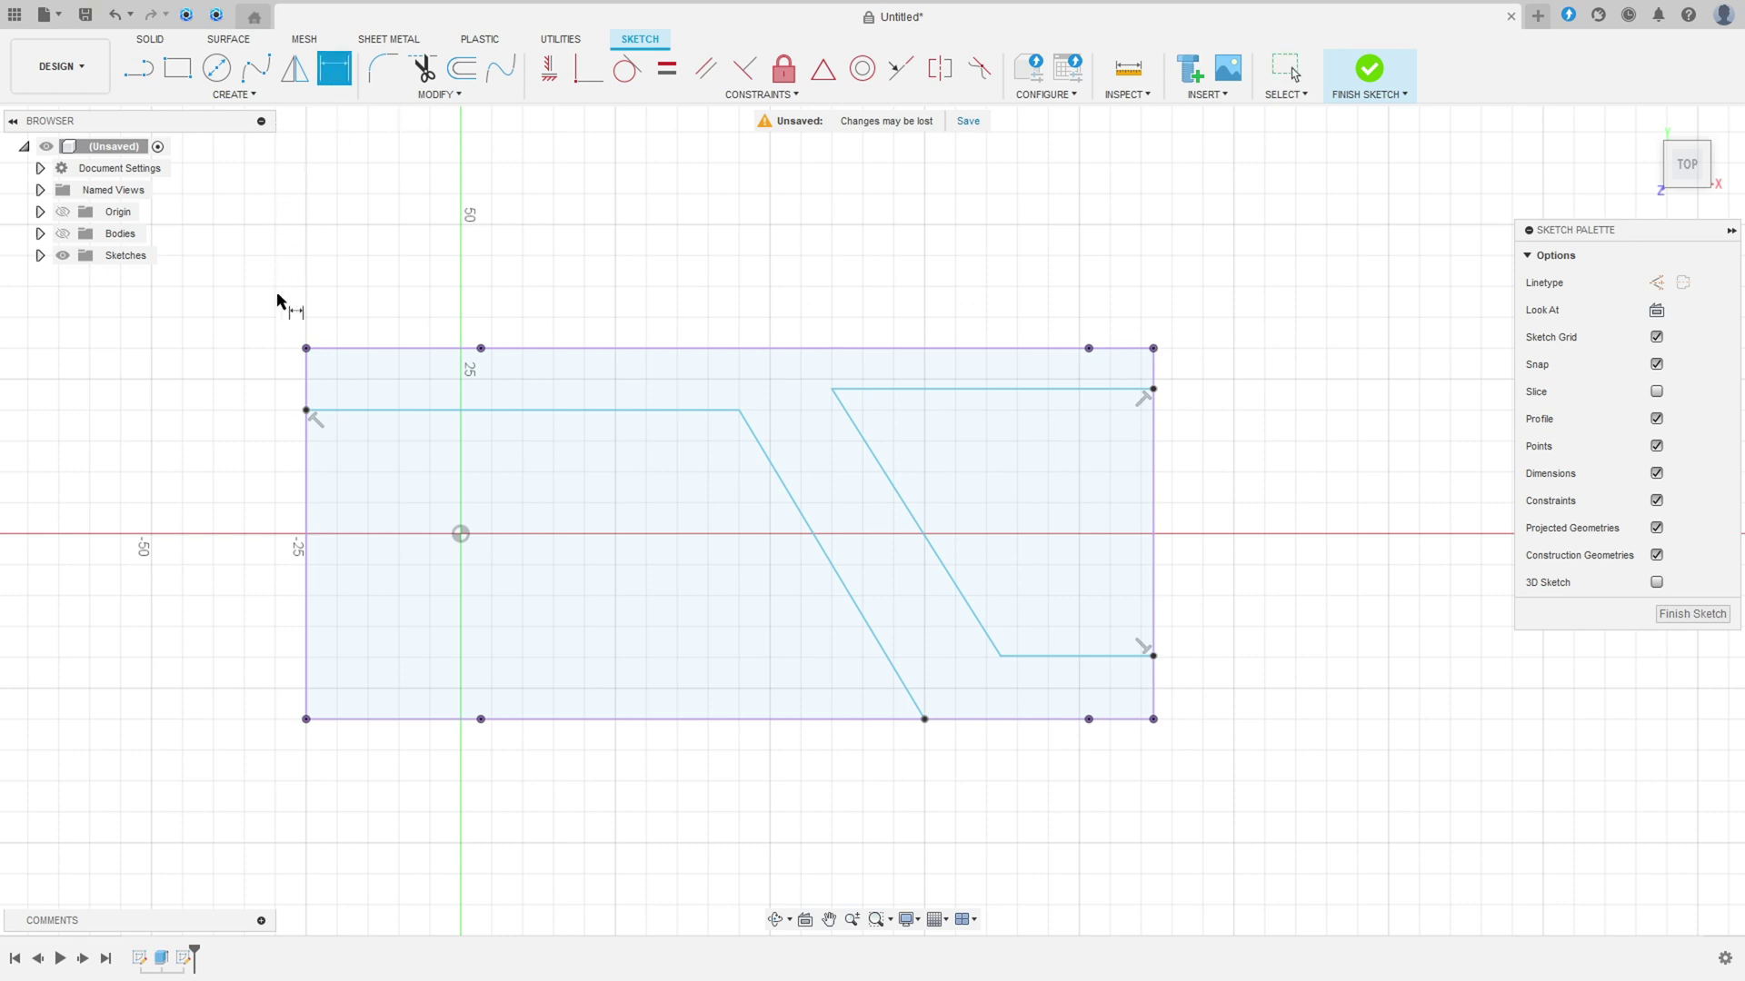
{"action": "left_click", "coordinate": [342, 410]}
{"action": "left_click", "coordinate": [360, 349]}
{"action": "left_click", "coordinate": [264, 384]}
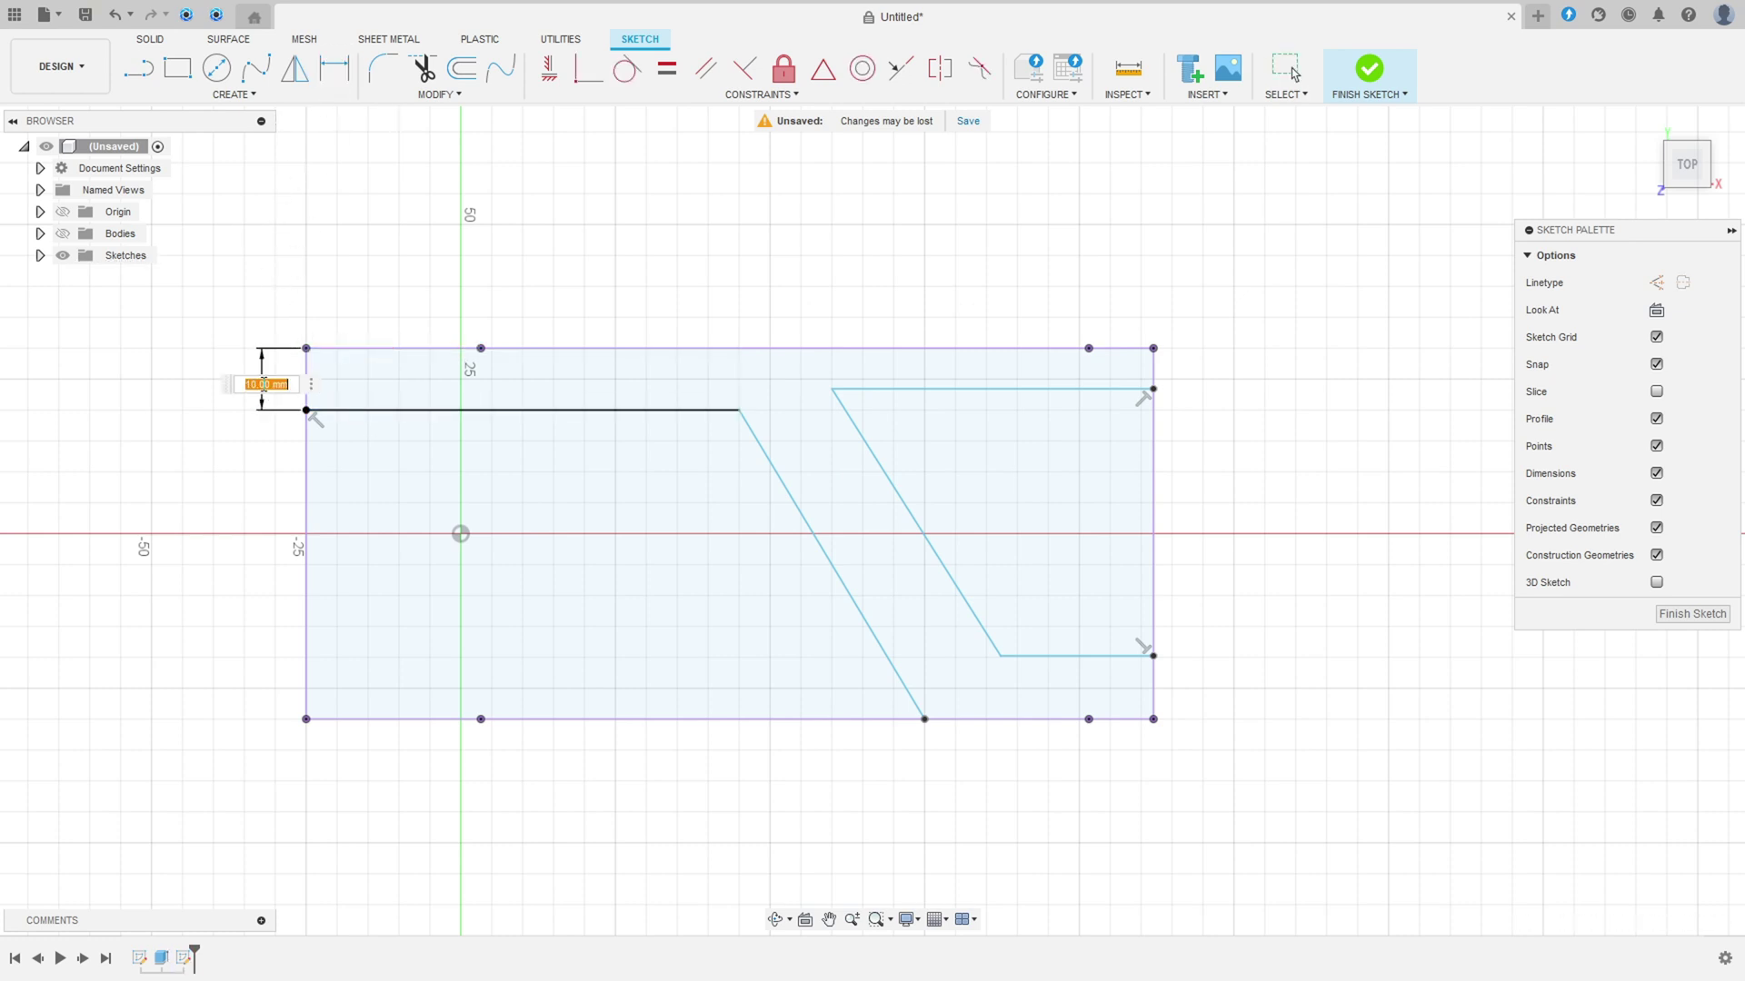
{"action": "type", "text": "14"}
{"action": "key", "text": "Return"}
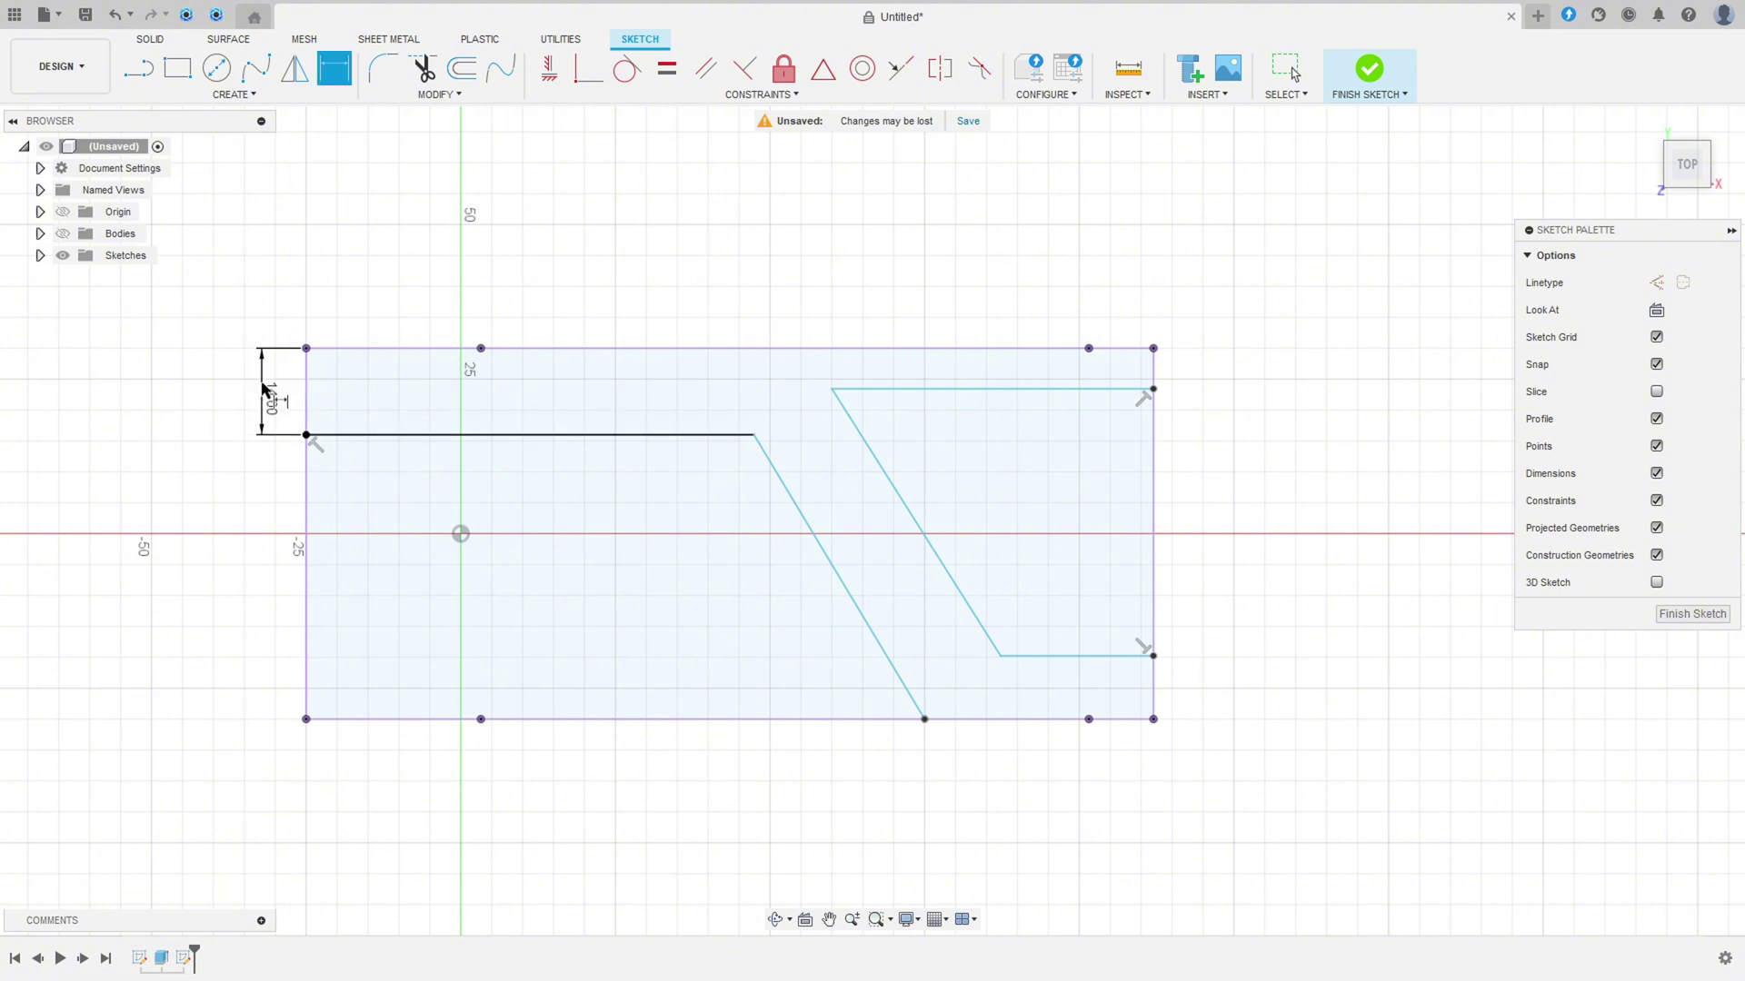
Step: Dimension the diagonal's lower end 75 mm and the upper bend 35 mm from the origin
{"action": "left_click", "coordinate": [924, 720]}
{"action": "left_click", "coordinate": [460, 535]}
{"action": "left_click", "coordinate": [637, 768]}
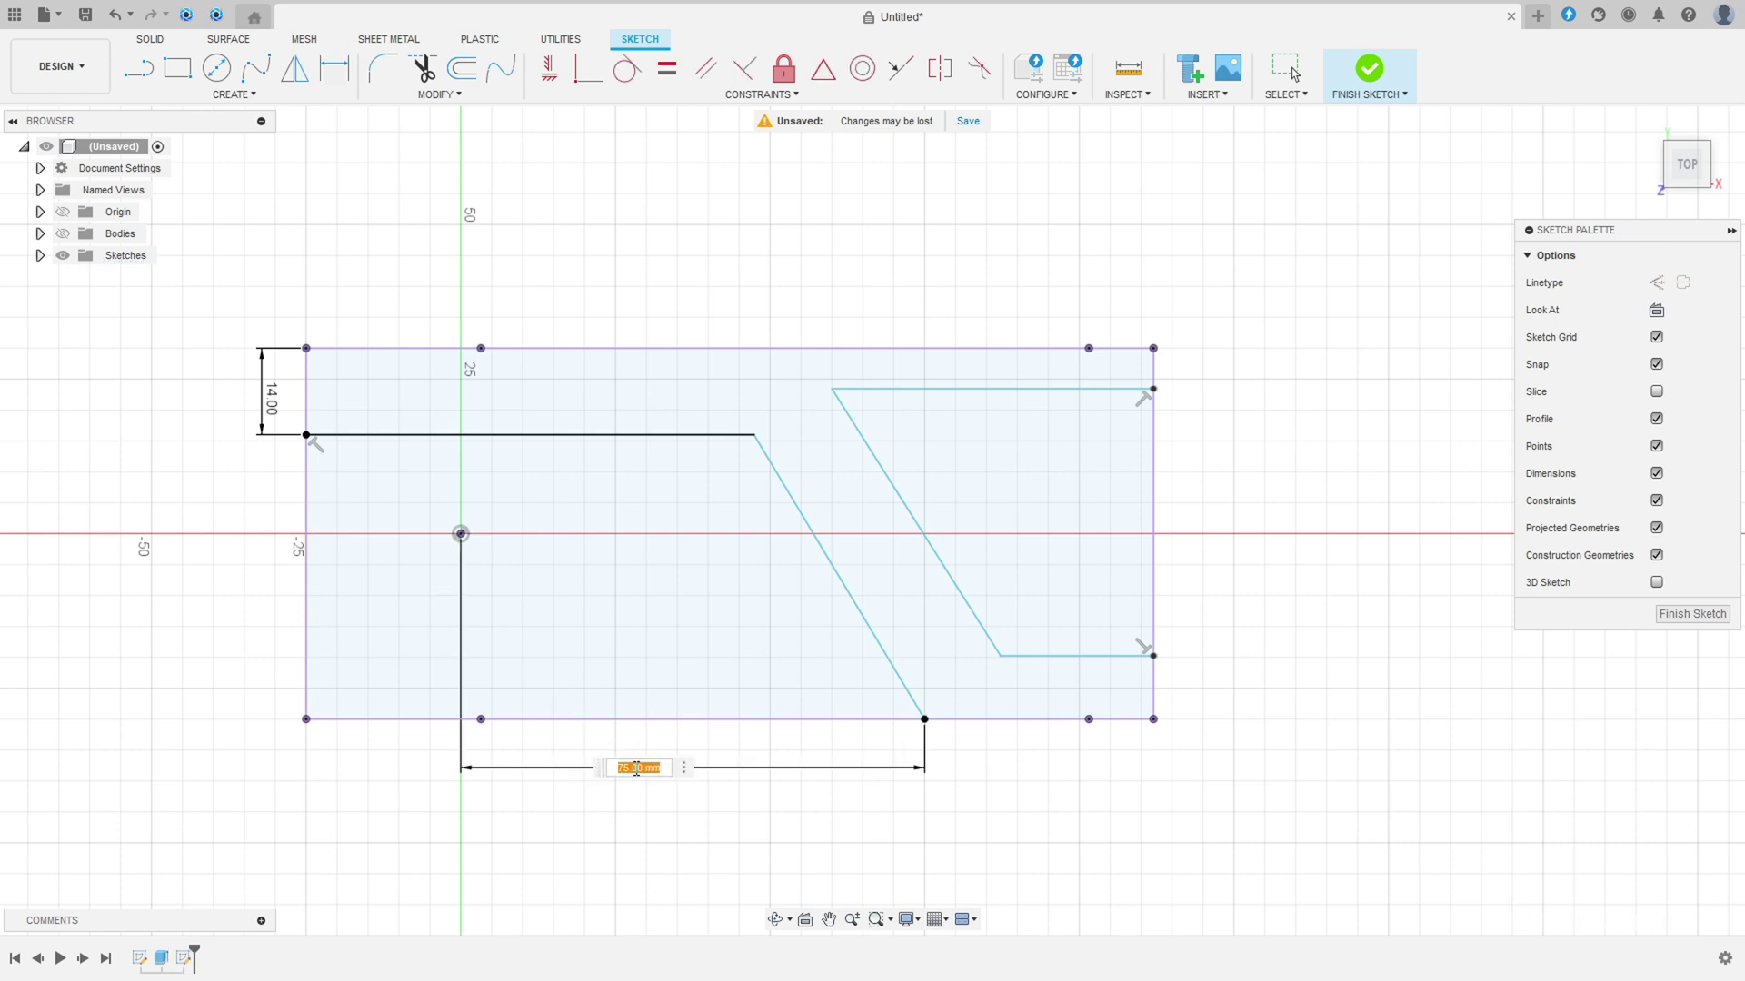
{"action": "key", "text": "Return"}
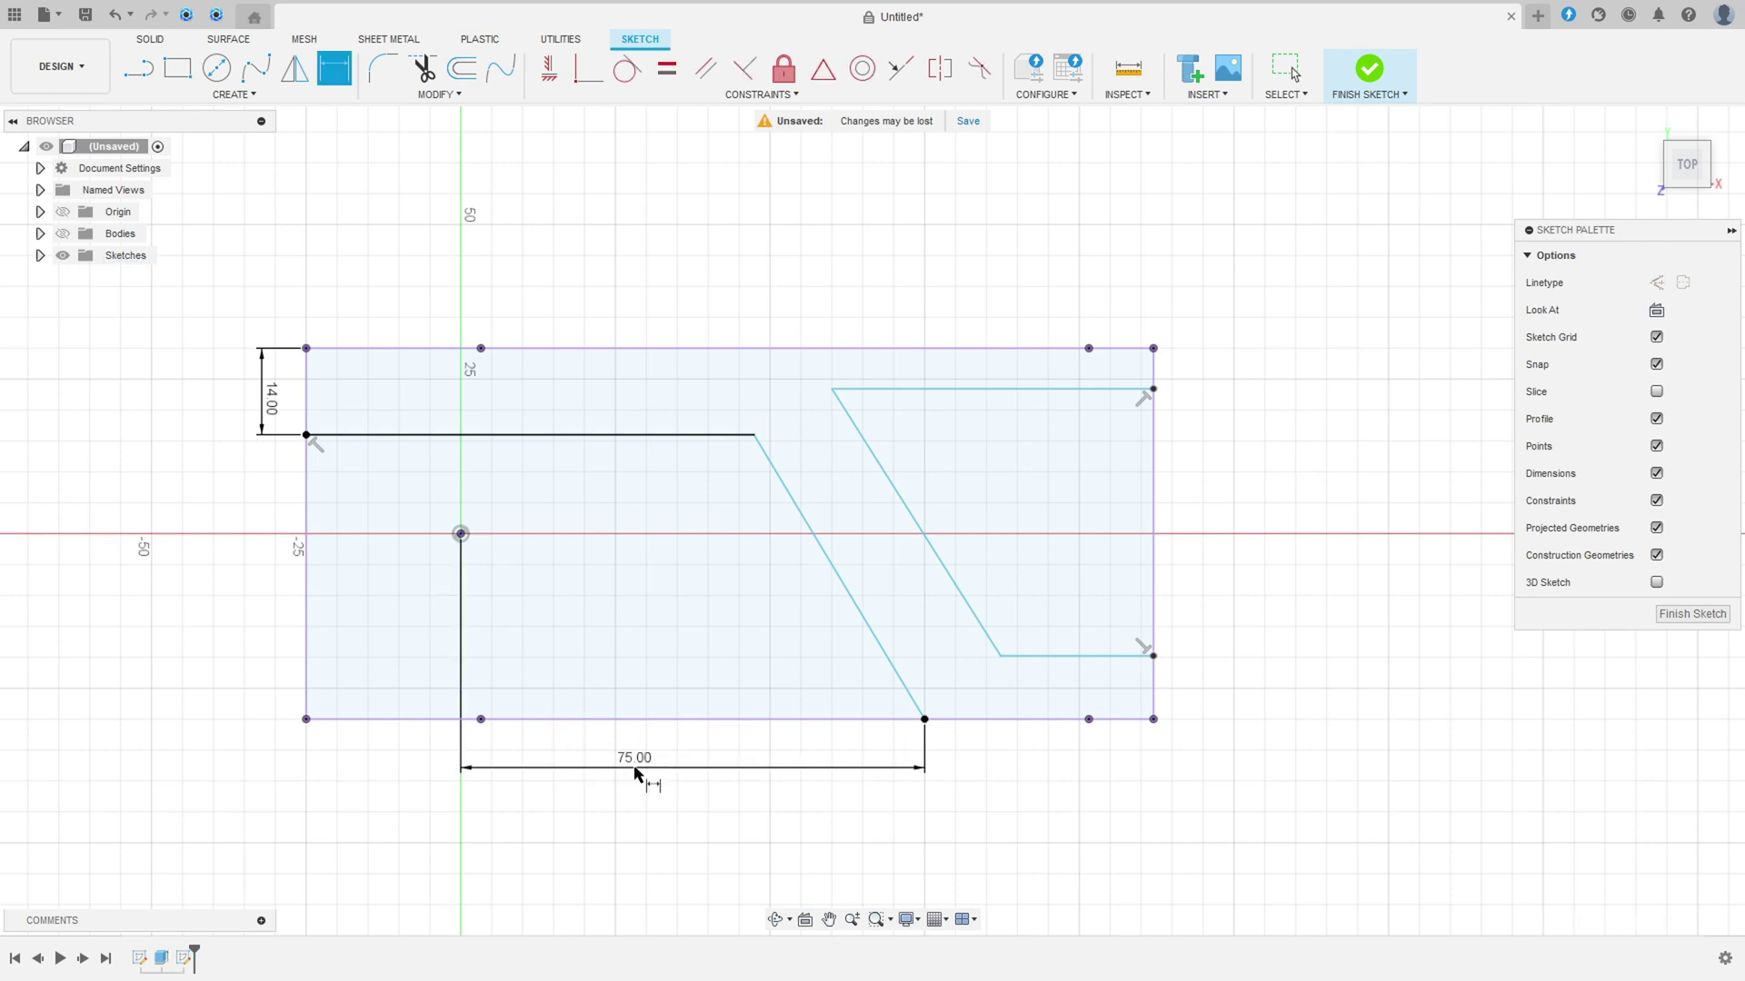
{"action": "left_click", "coordinate": [754, 435]}
{"action": "left_click", "coordinate": [461, 534]}
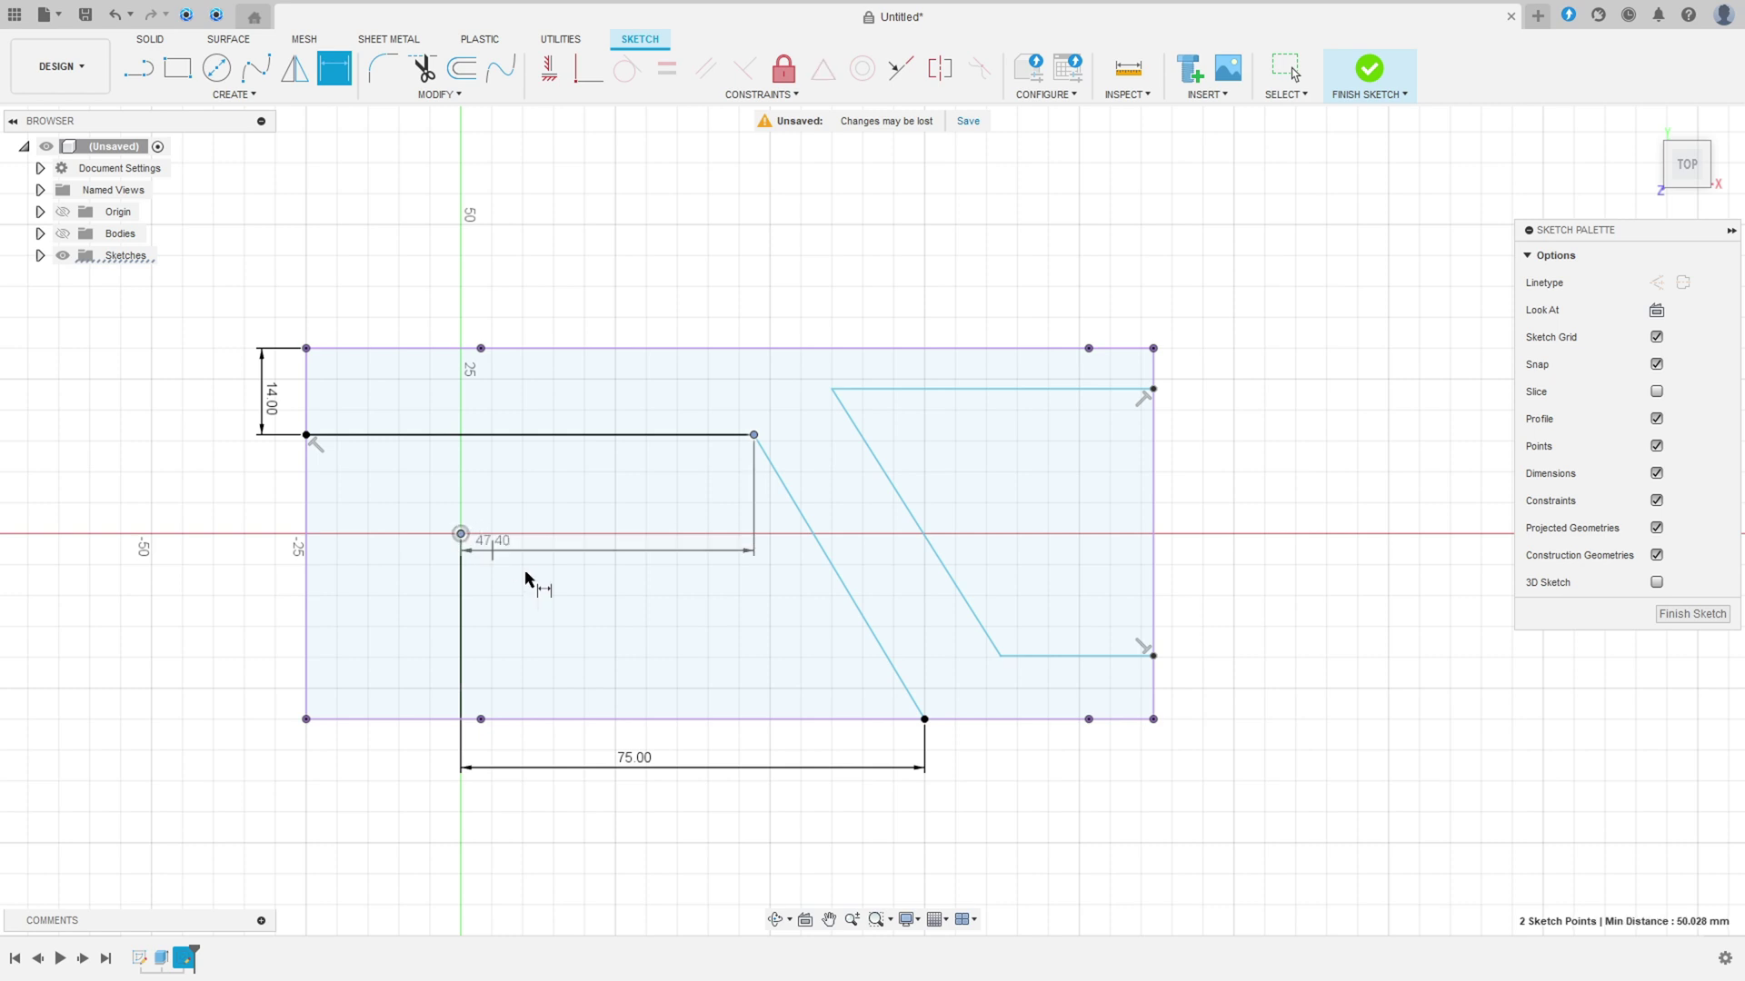
{"action": "left_click", "coordinate": [592, 743]}
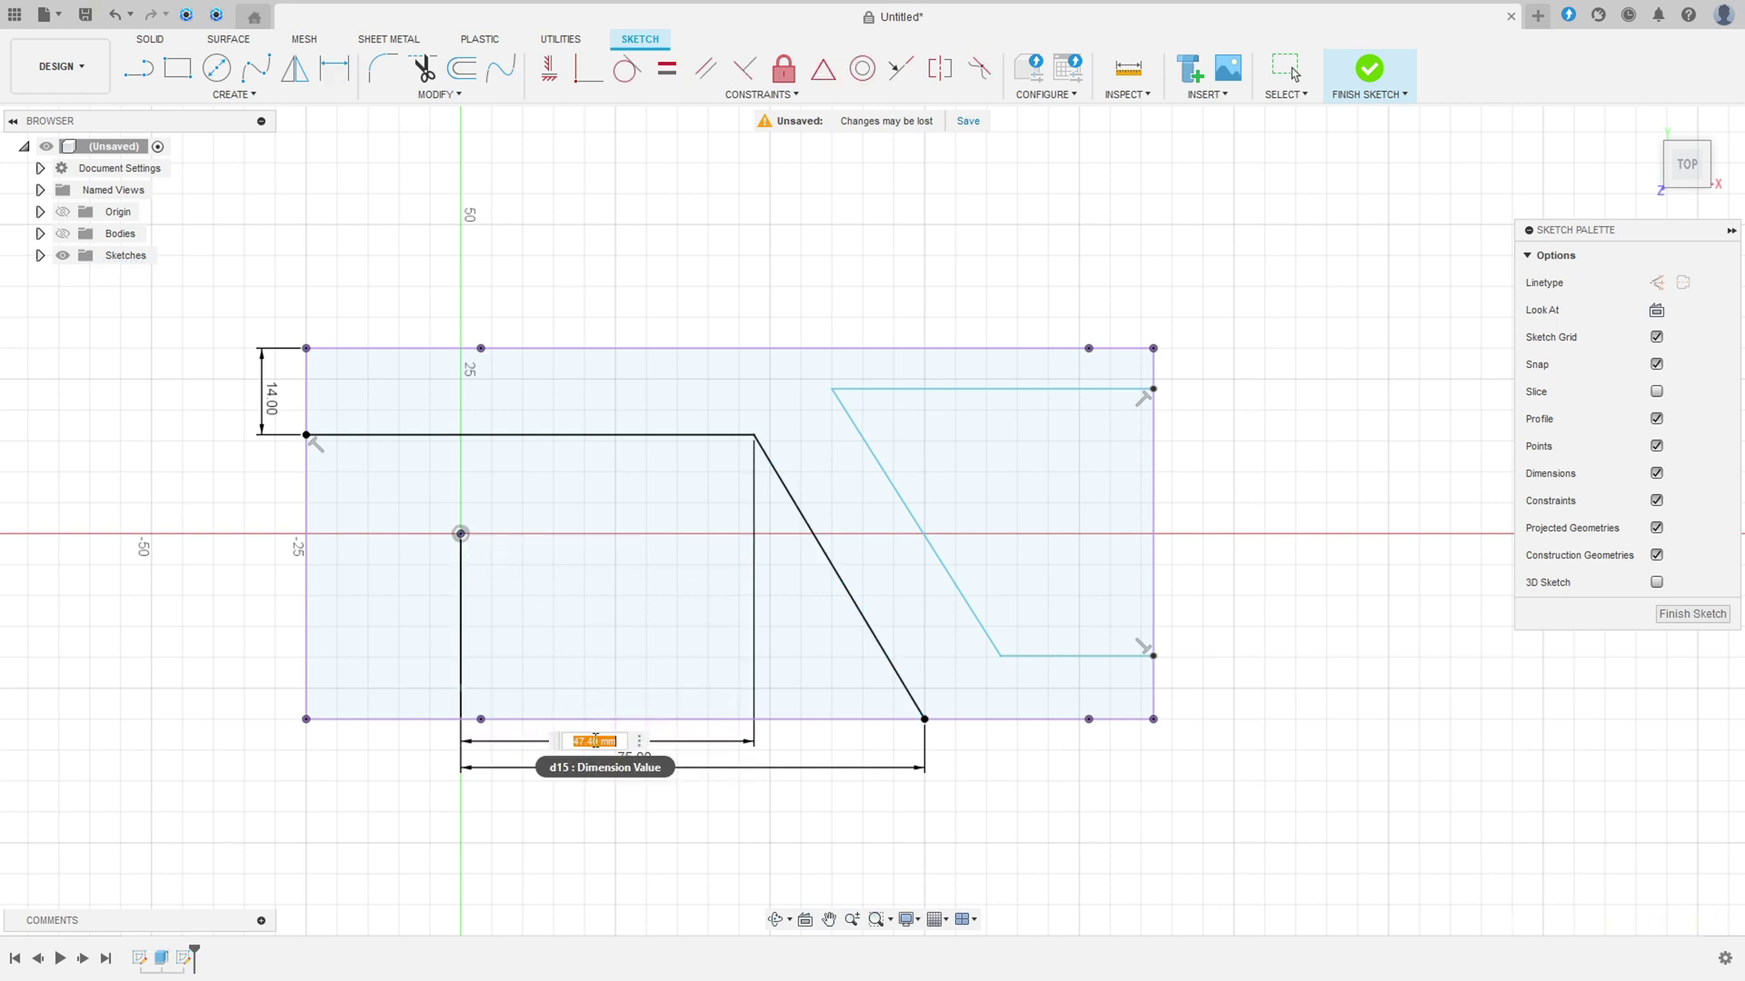
{"action": "type", "text": "35"}
{"action": "key", "text": "Return"}
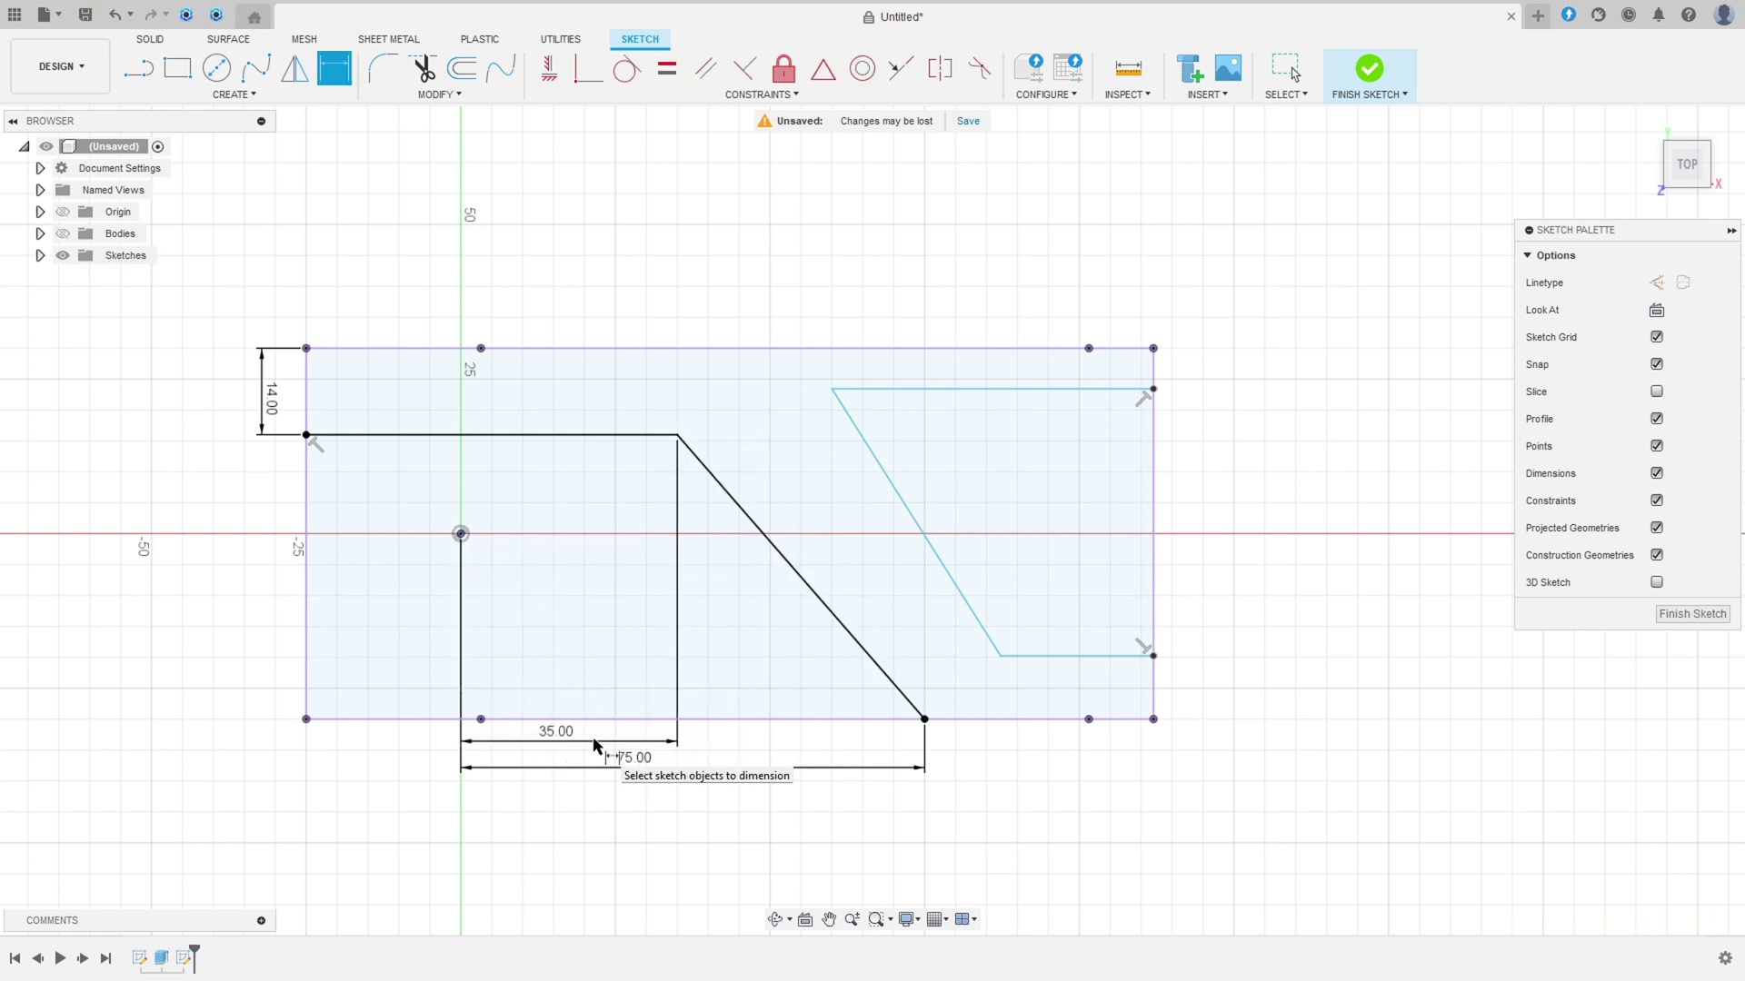
{"action": "left_click_drag", "start_coordinate": [645, 775], "coordinate": [638, 850]}
{"action": "left_click_drag", "start_coordinate": [557, 734], "coordinate": [559, 779]}
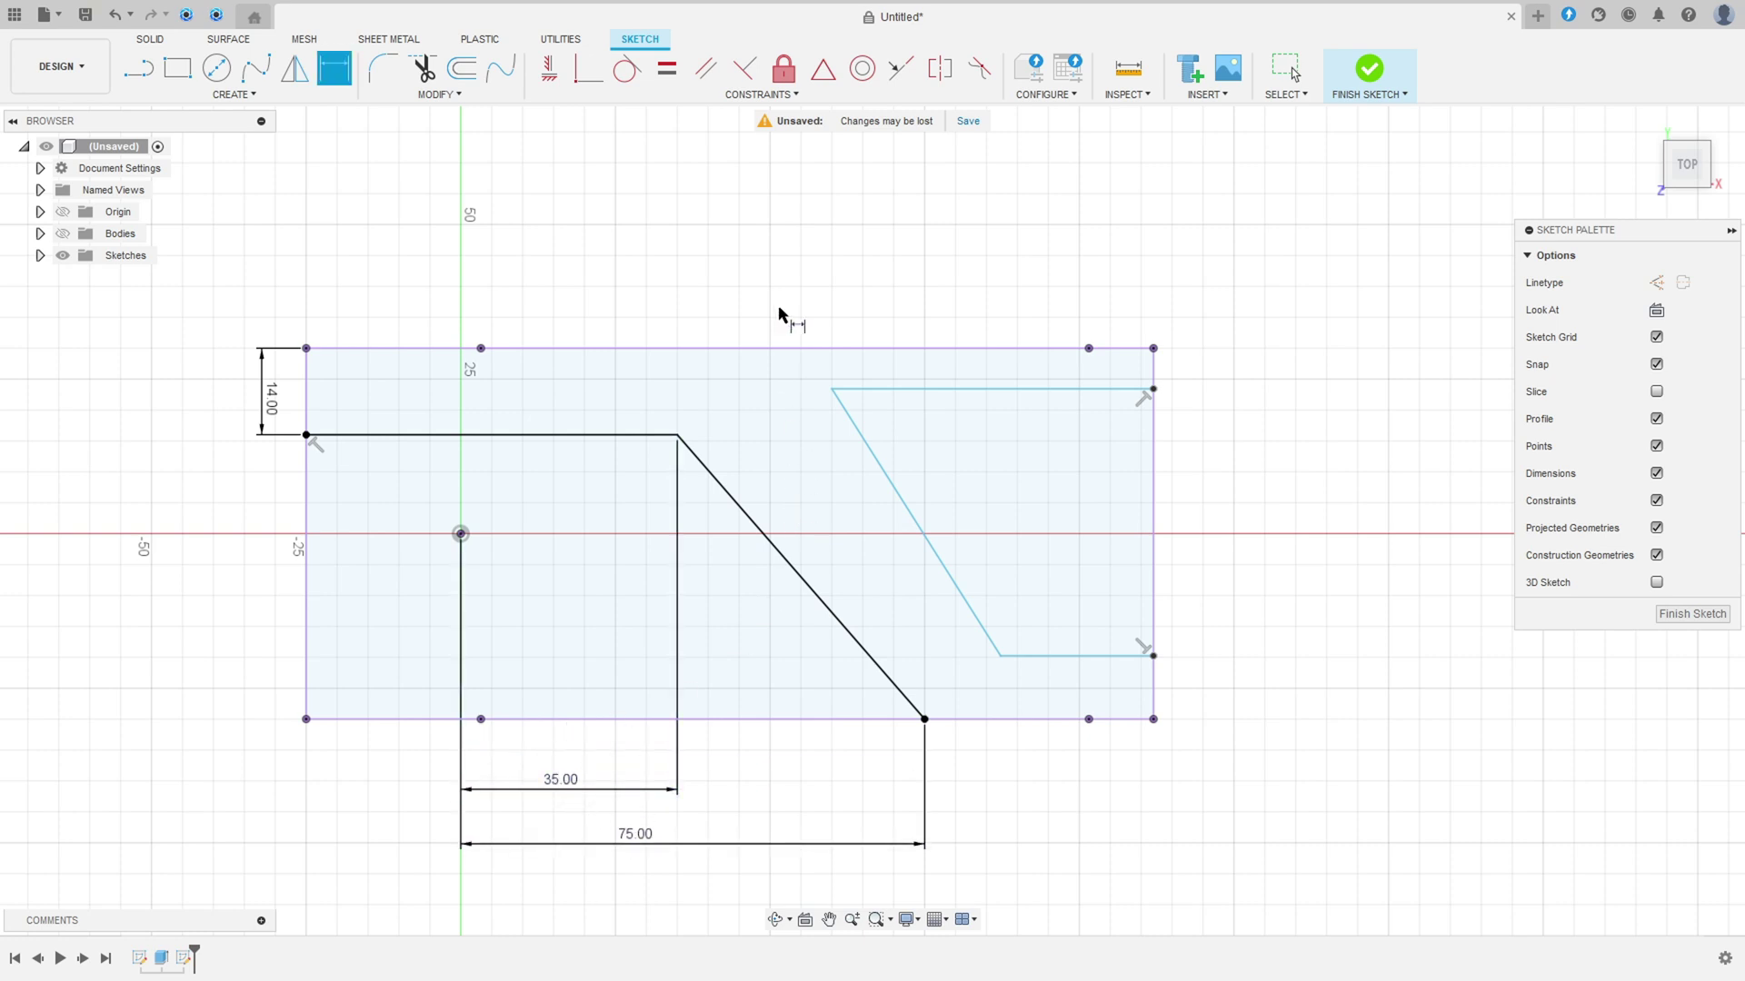
{"action": "key", "text": "Escape"}
Step: Make the two diagonals parallel and dimension them 8 mm apart
{"action": "left_click", "coordinate": [885, 474]}
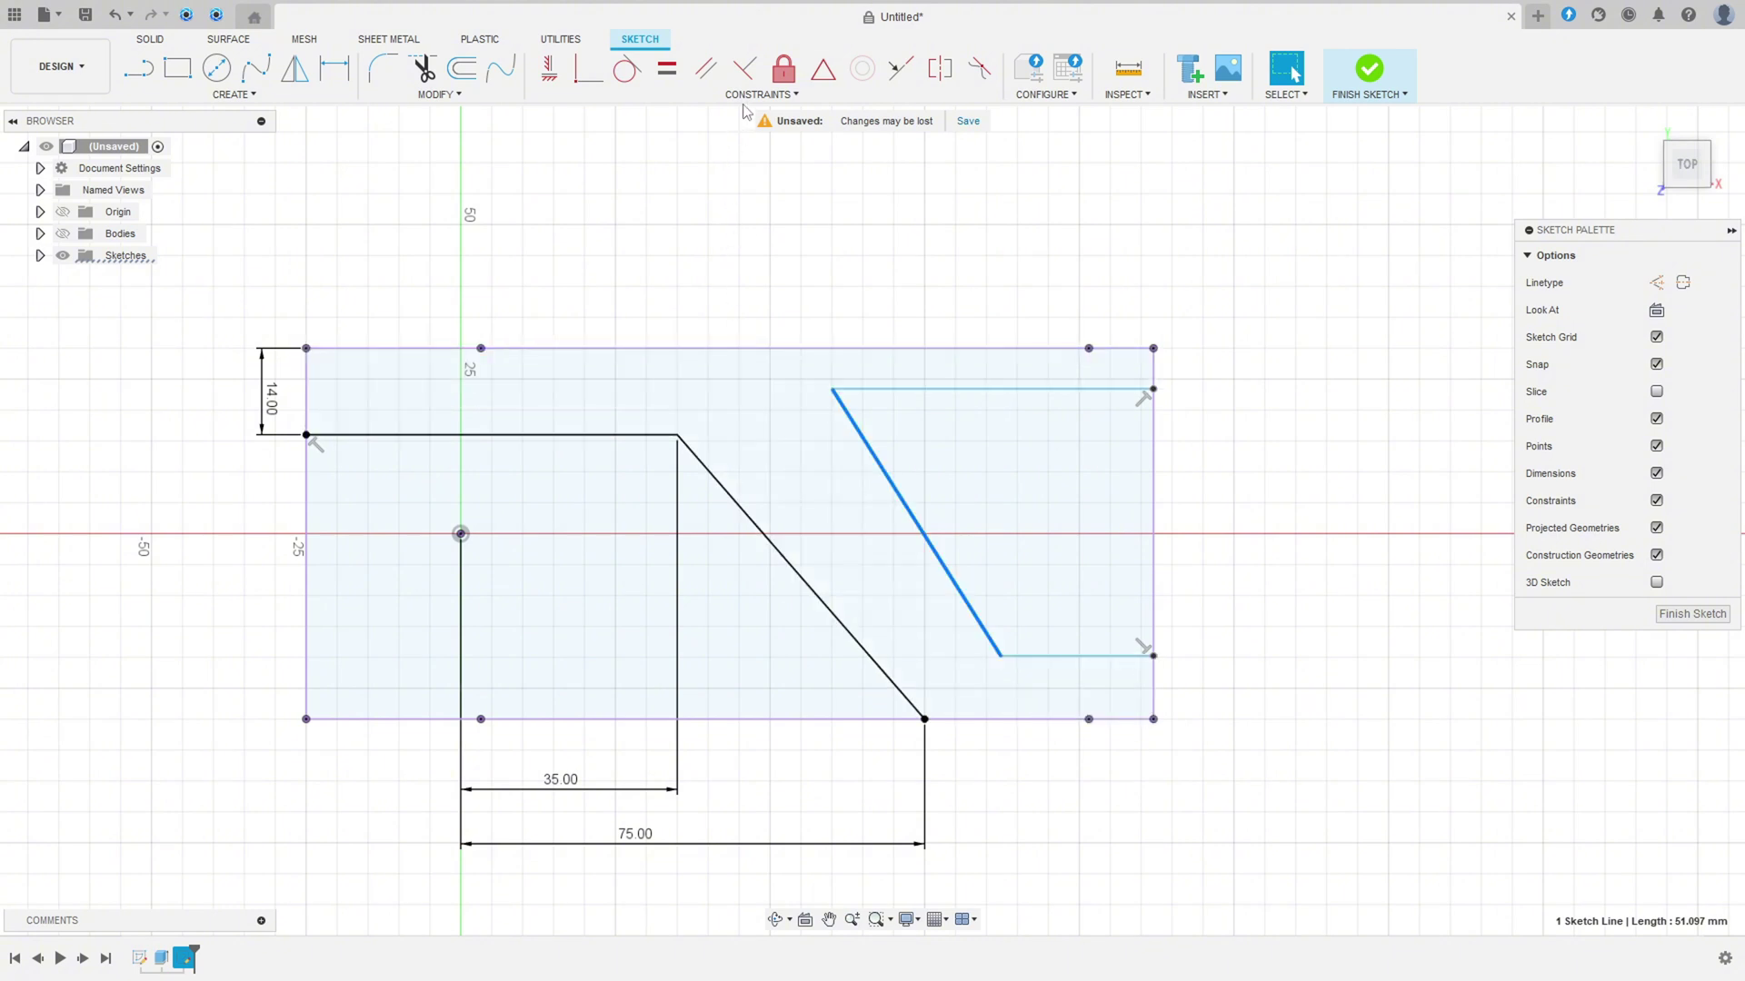
{"action": "left_click", "coordinate": [708, 82]}
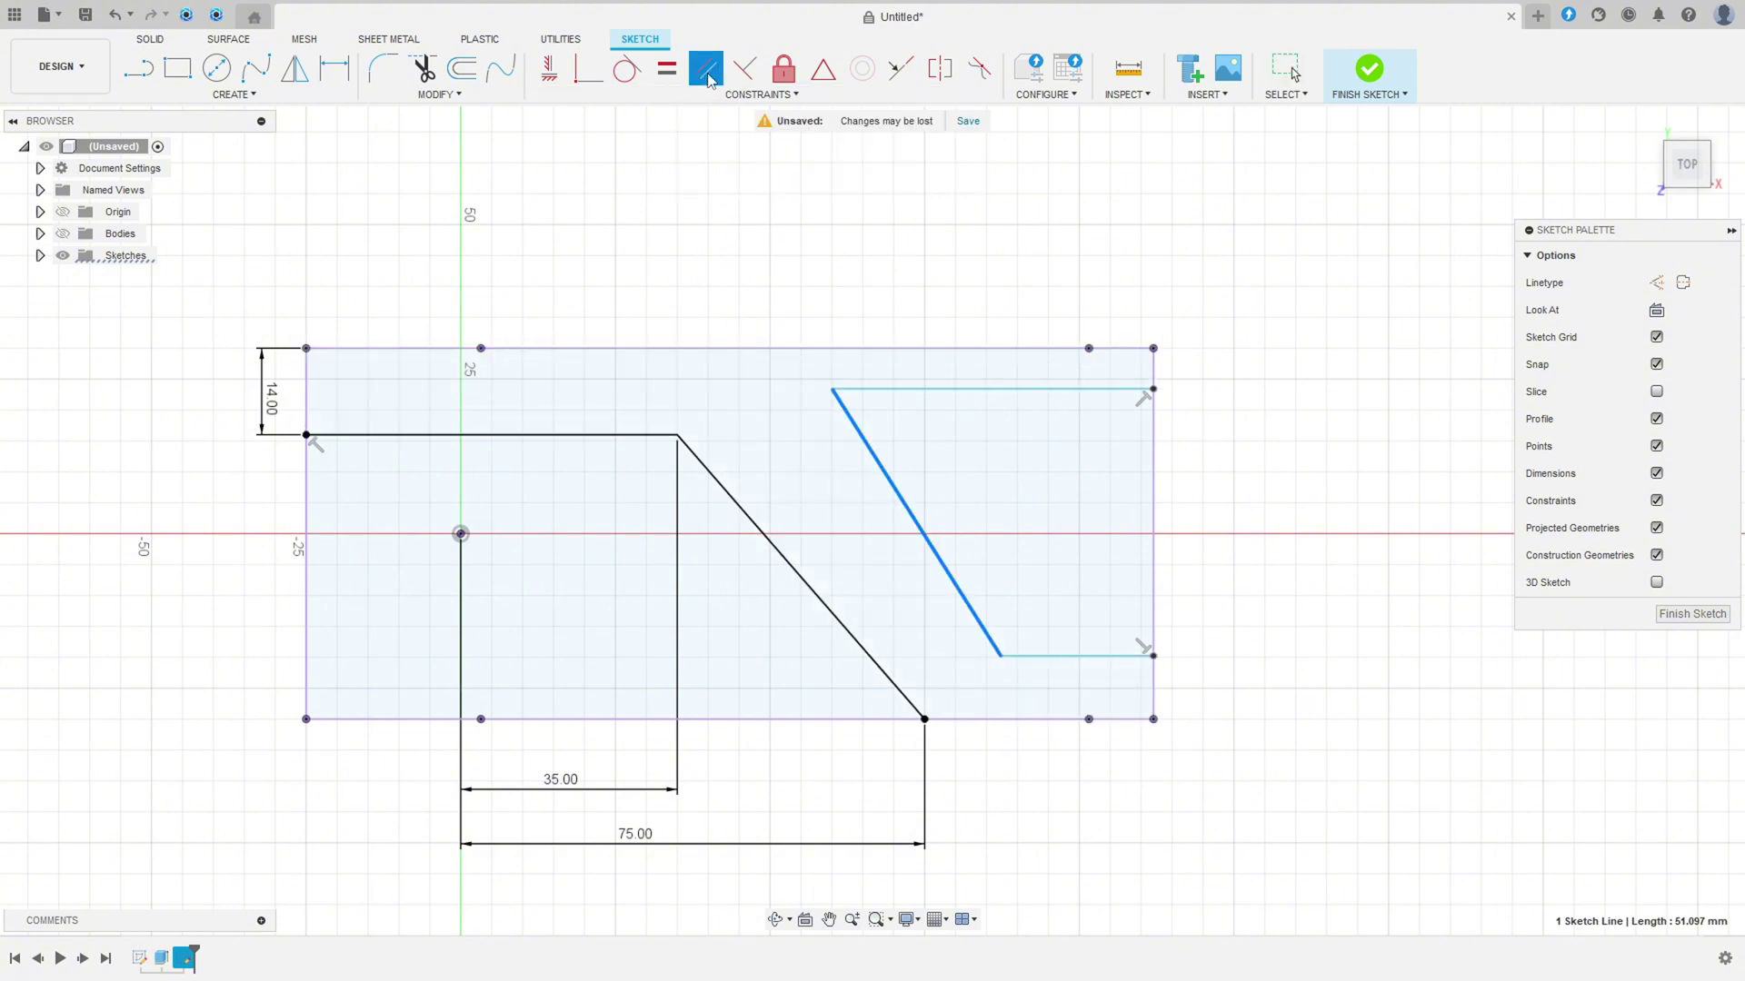
{"action": "left_click", "coordinate": [771, 550]}
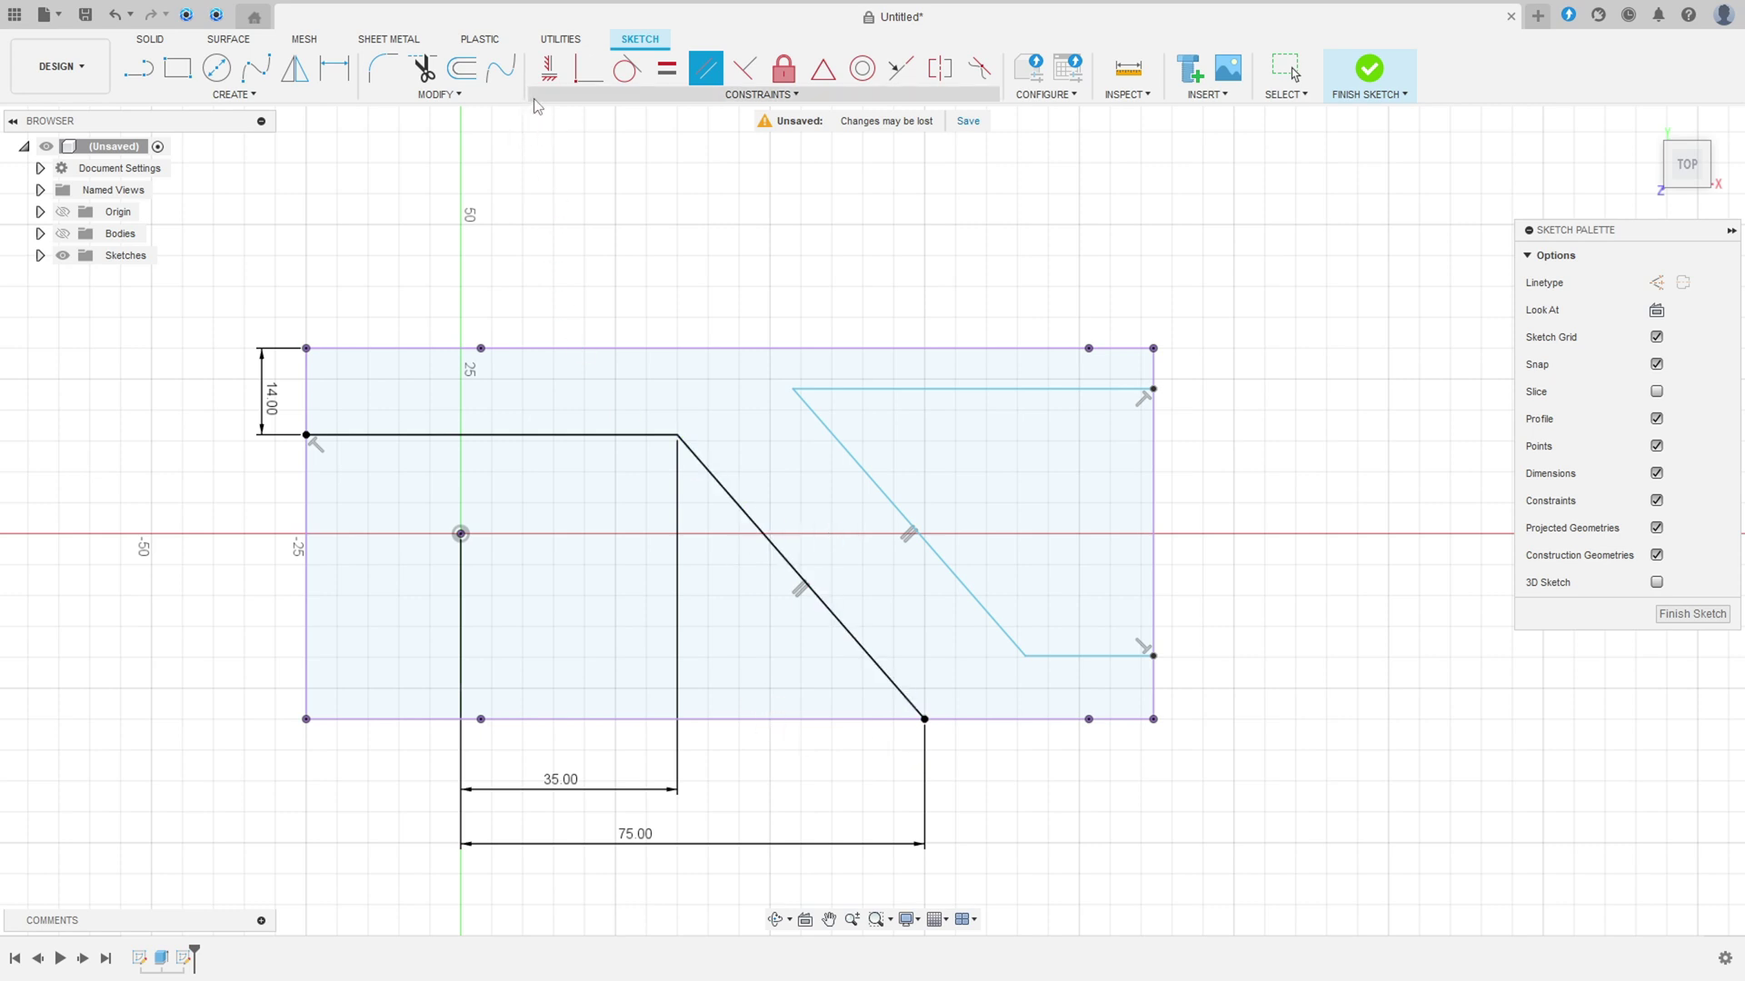
{"action": "key", "text": "d"}
{"action": "left_click", "coordinate": [953, 572]}
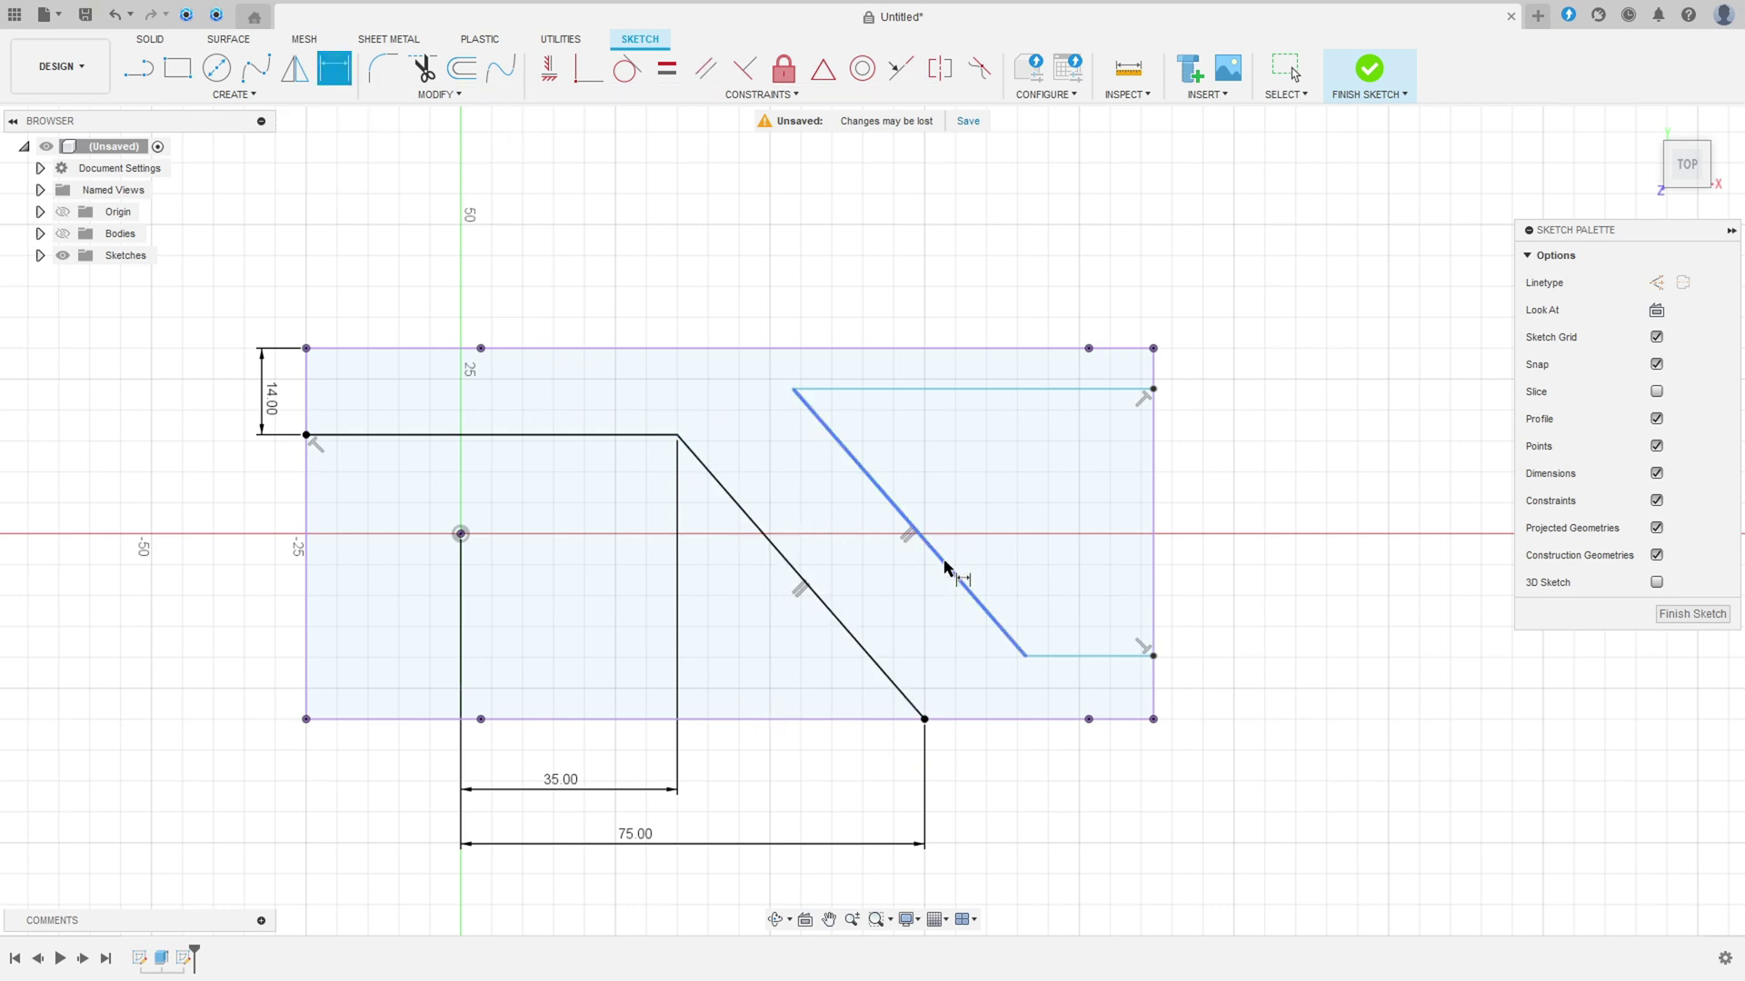
{"action": "left_click", "coordinate": [820, 599]}
{"action": "left_click", "coordinate": [851, 559]}
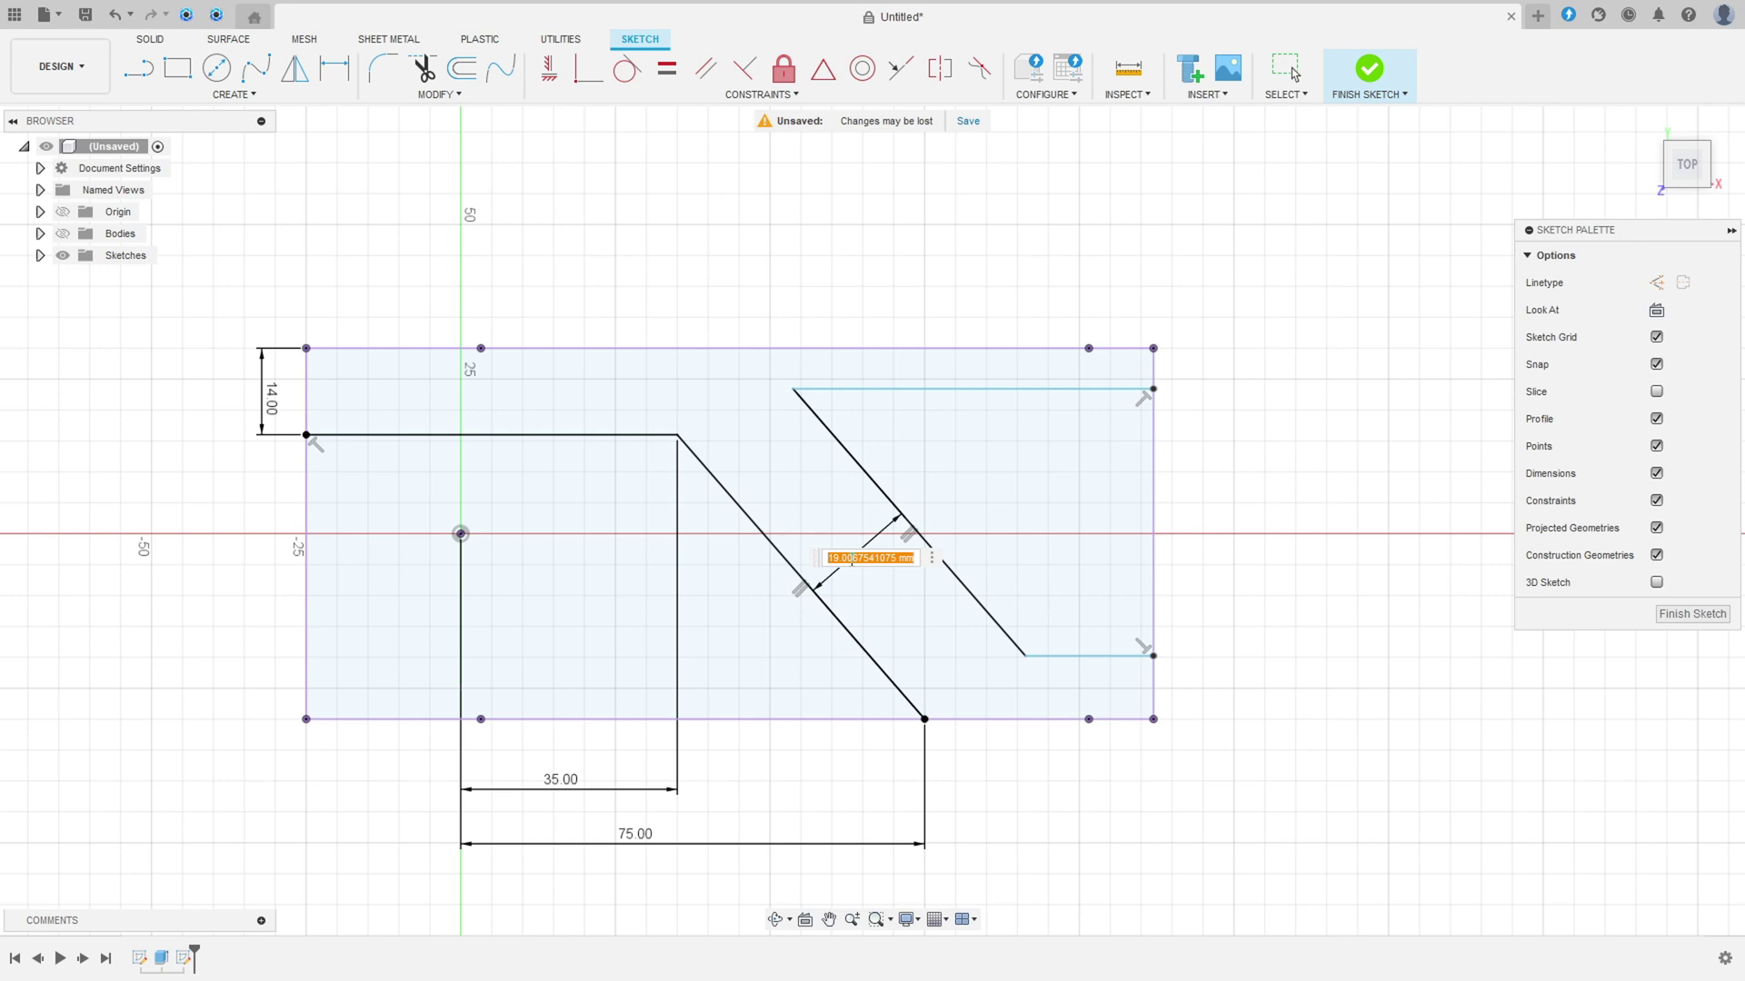
{"action": "type", "text": "8"}
{"action": "key", "text": "Return"}
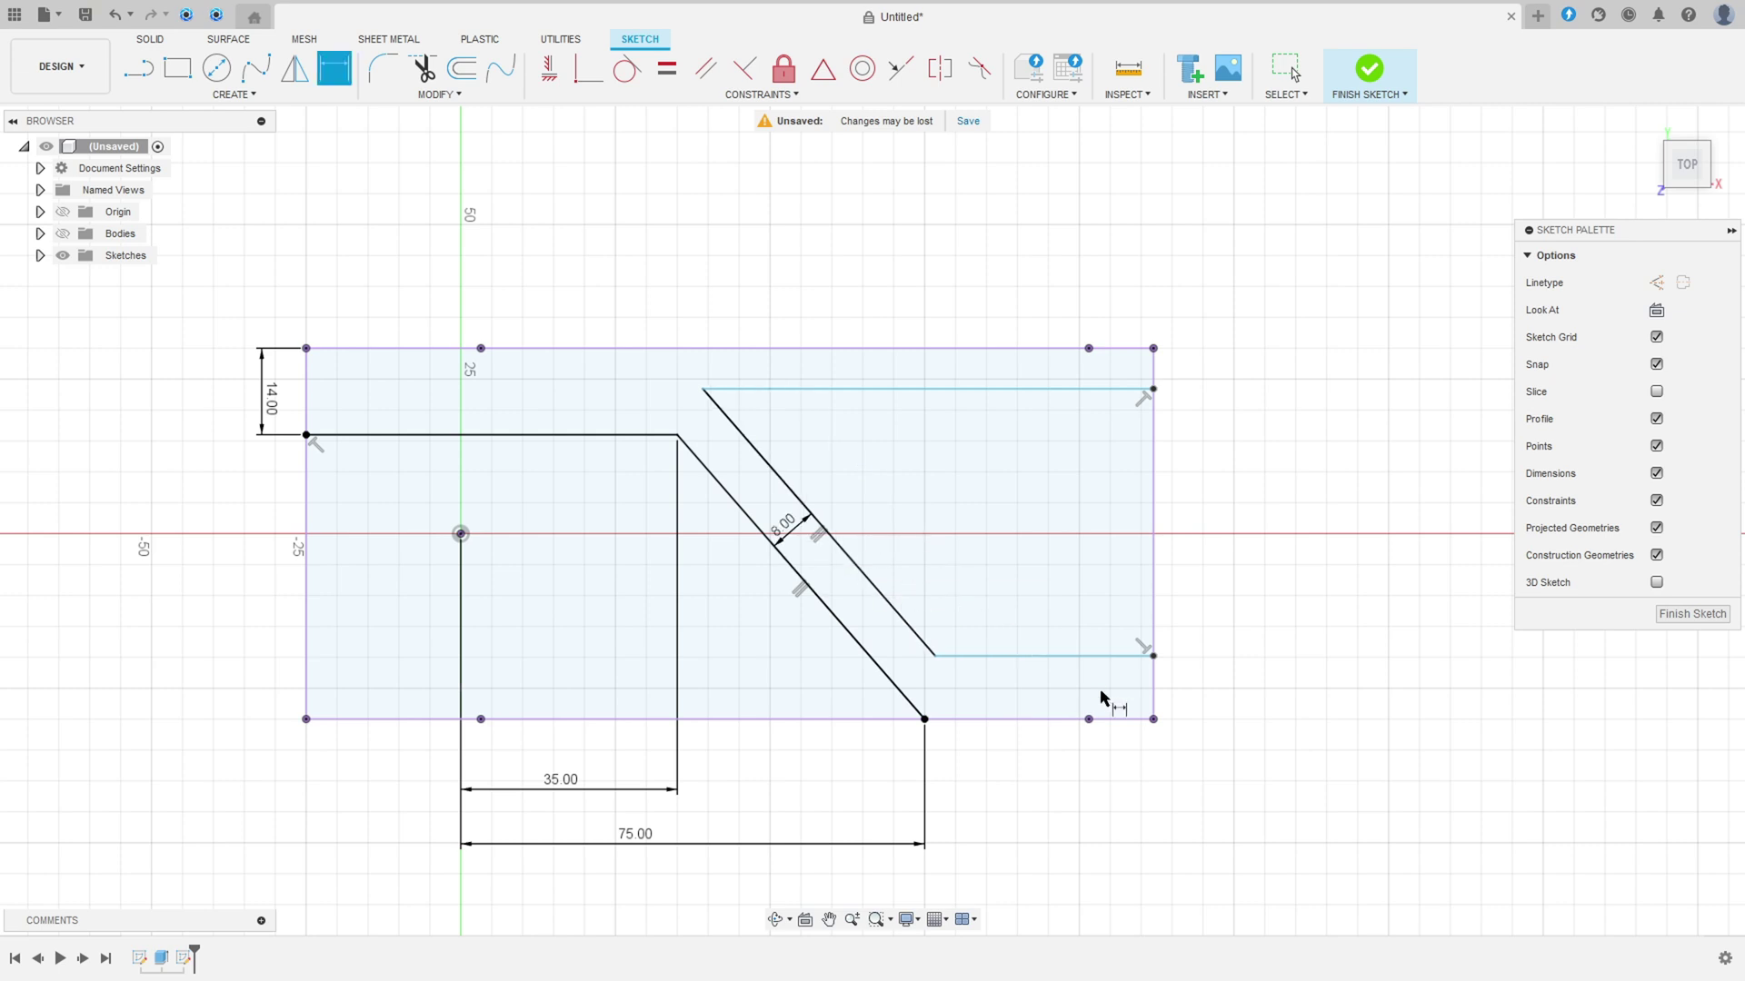
Step: Set the right-hand horizontal lines 8 mm from the bottom and top edges
{"action": "left_click", "coordinate": [1133, 655]}
{"action": "left_click", "coordinate": [1136, 719]}
{"action": "left_click", "coordinate": [1248, 687]}
{"action": "type", "text": "8"}
{"action": "key", "text": "Return"}
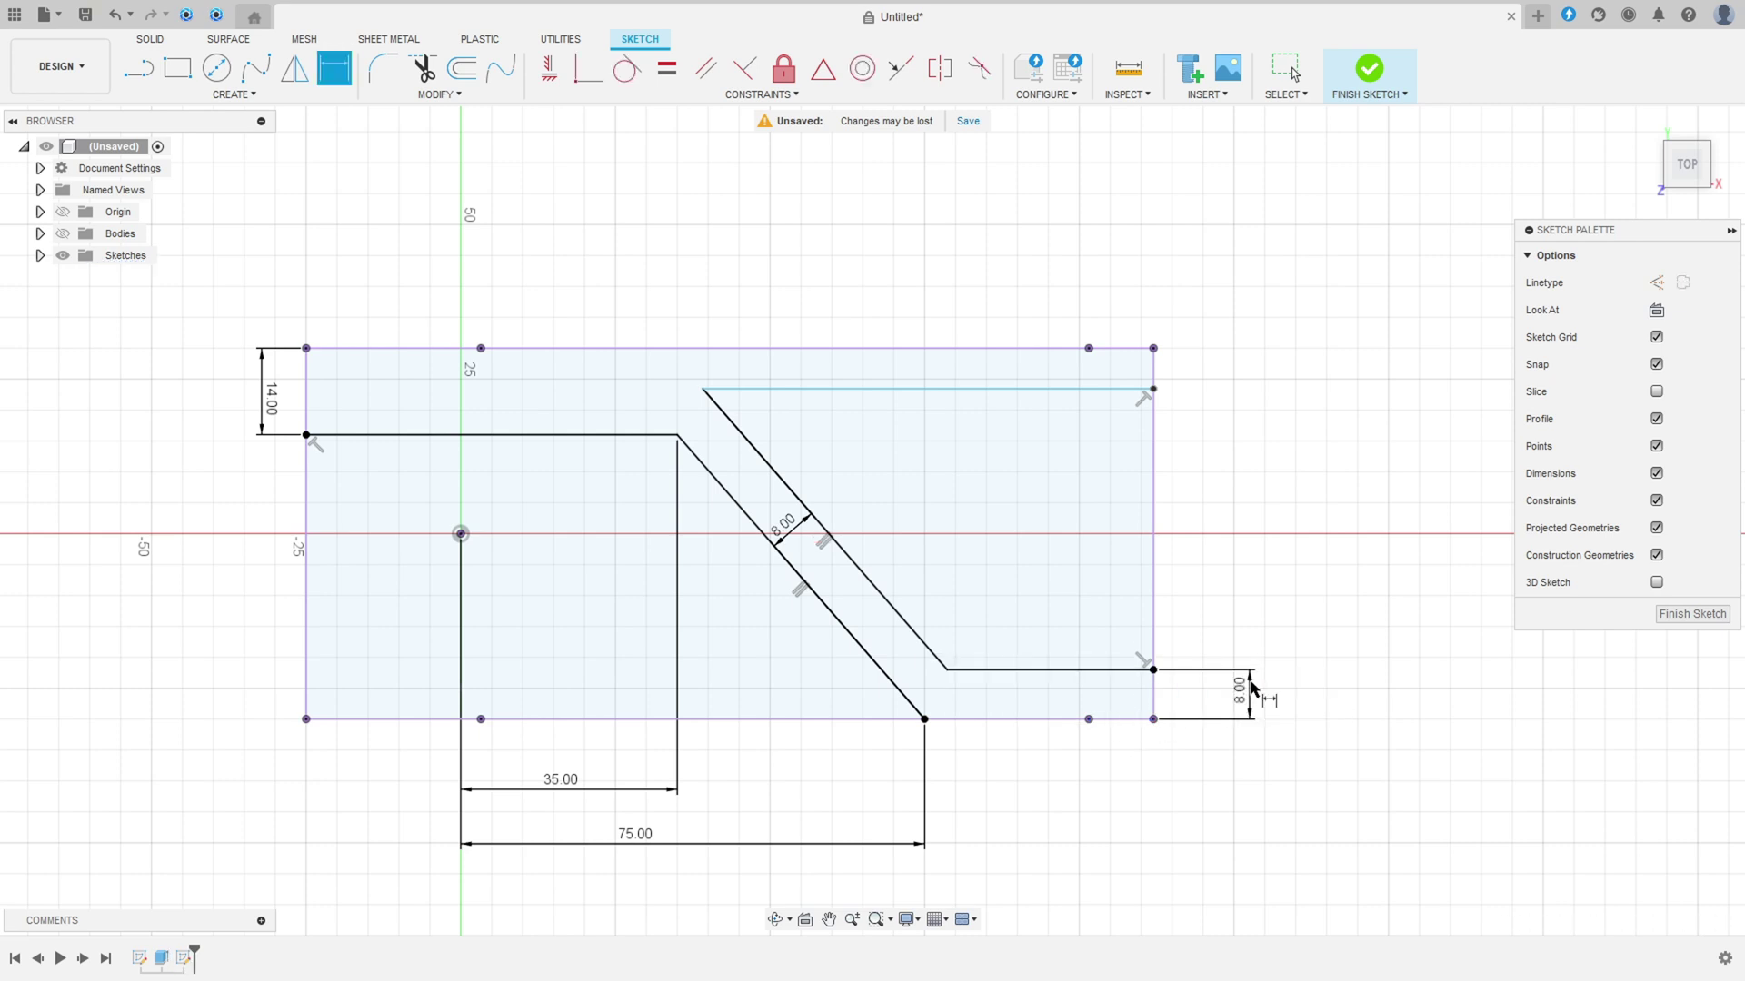
{"action": "left_click", "coordinate": [1123, 390]}
{"action": "left_click", "coordinate": [1129, 349]}
{"action": "left_click", "coordinate": [1212, 370]}
{"action": "type", "text": "8"}
{"action": "key", "text": "Return"}
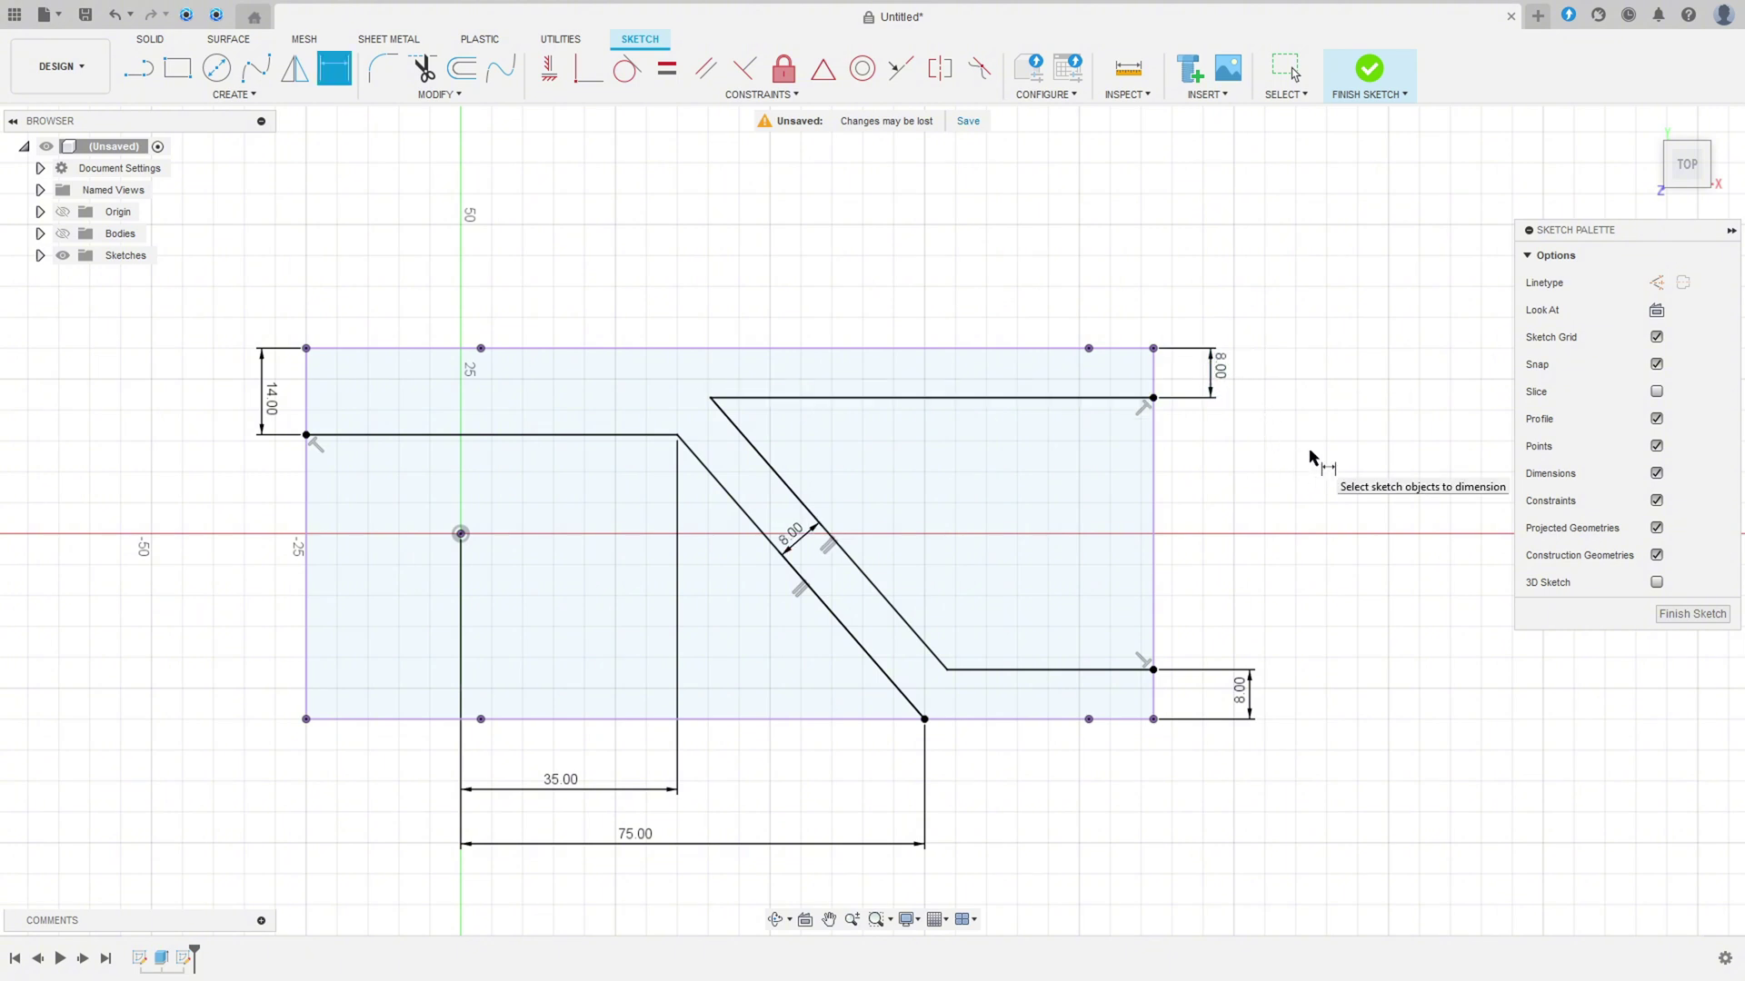
Step: Try a 10 mm sketch fillet on the upper bend corner
{"action": "left_click", "coordinate": [383, 73]}
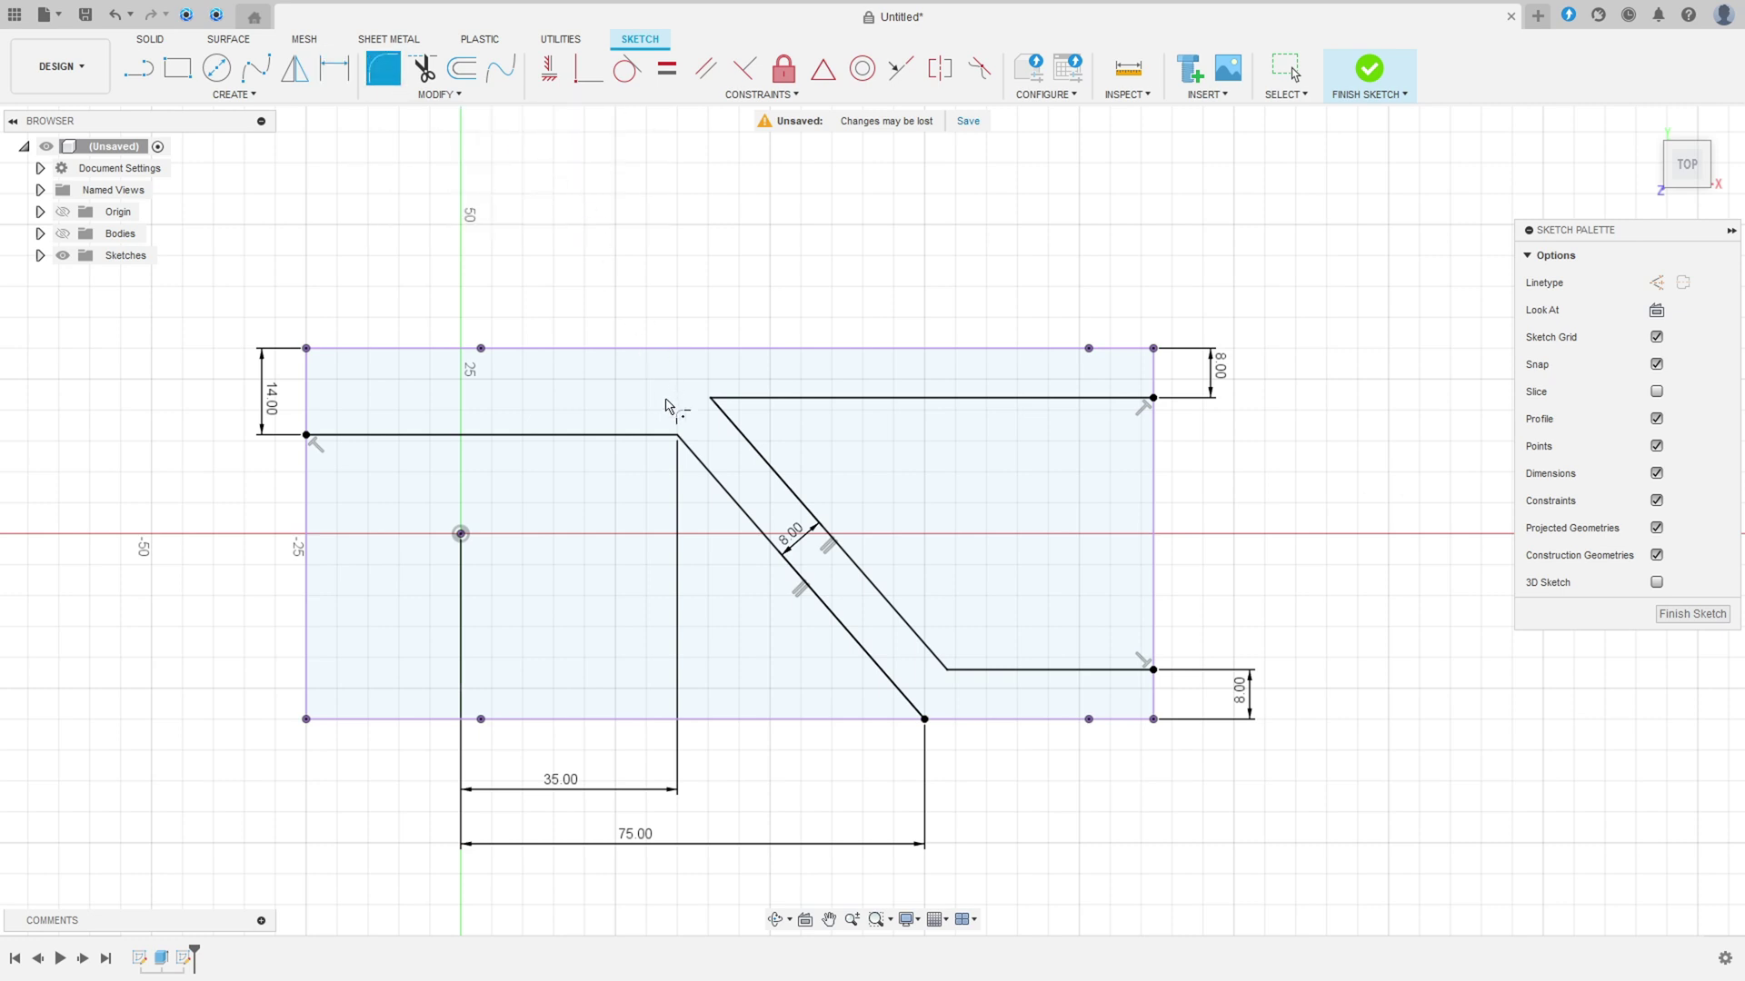
{"action": "left_click", "coordinate": [677, 437]}
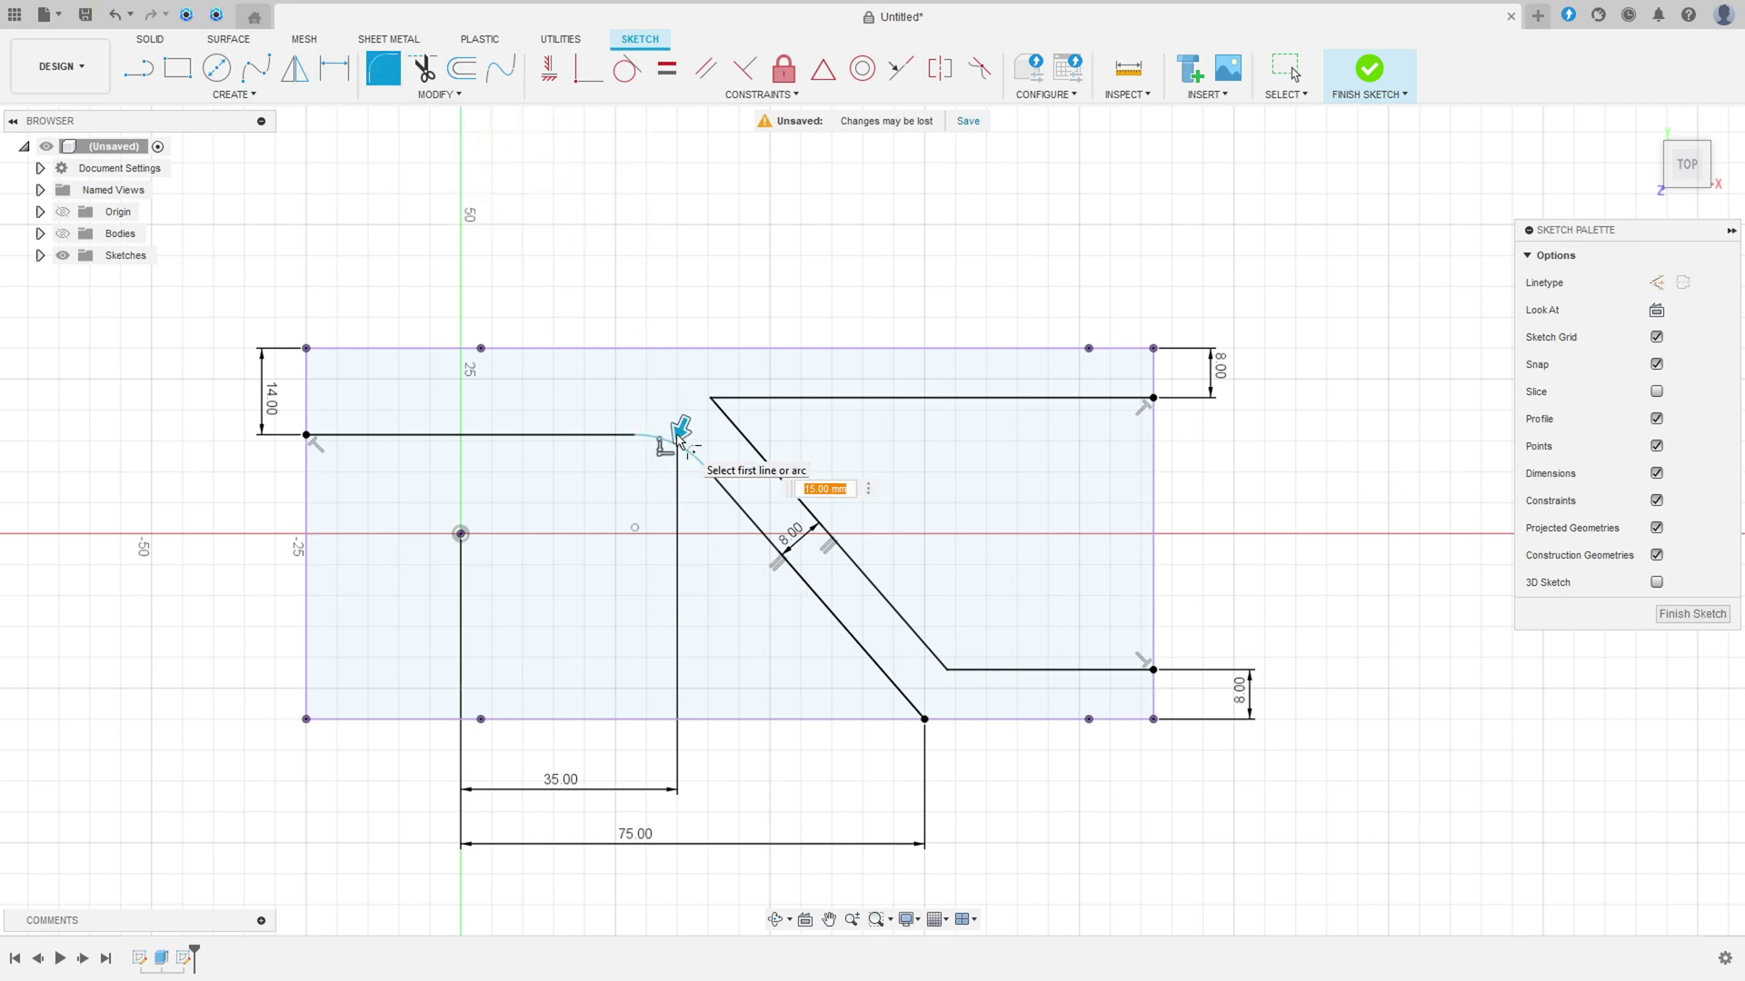
{"action": "type", "text": "10"}
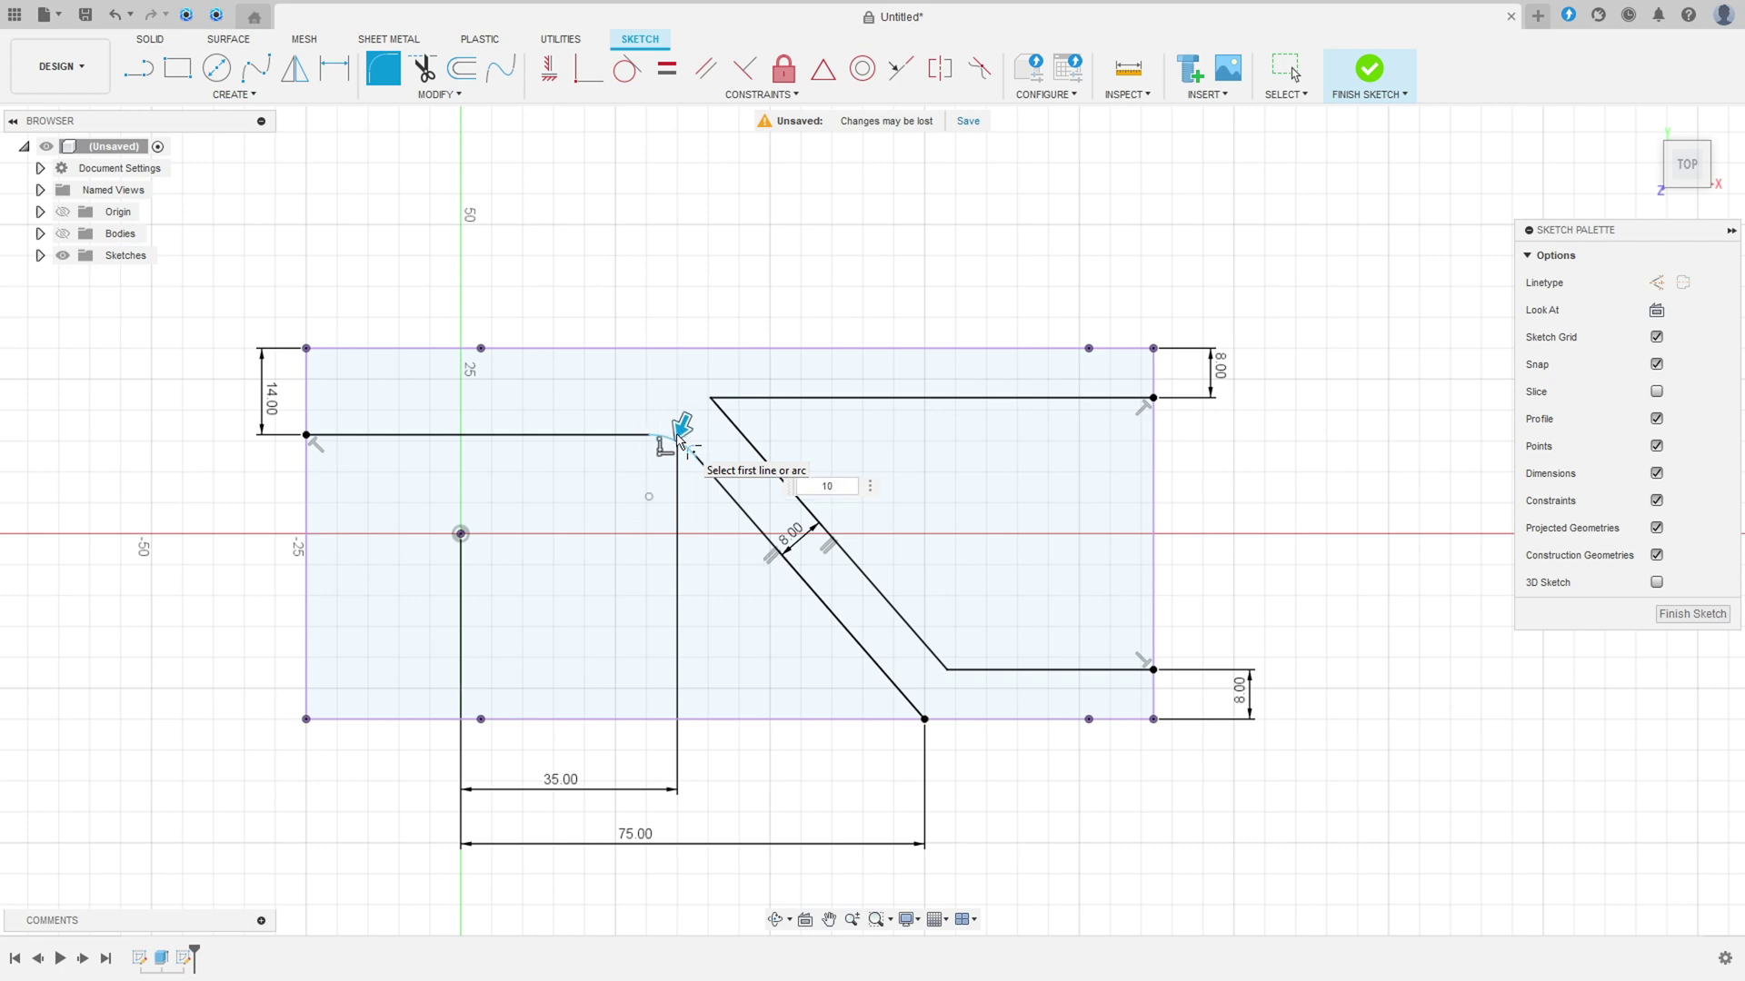
{"action": "left_click", "coordinate": [948, 672]}
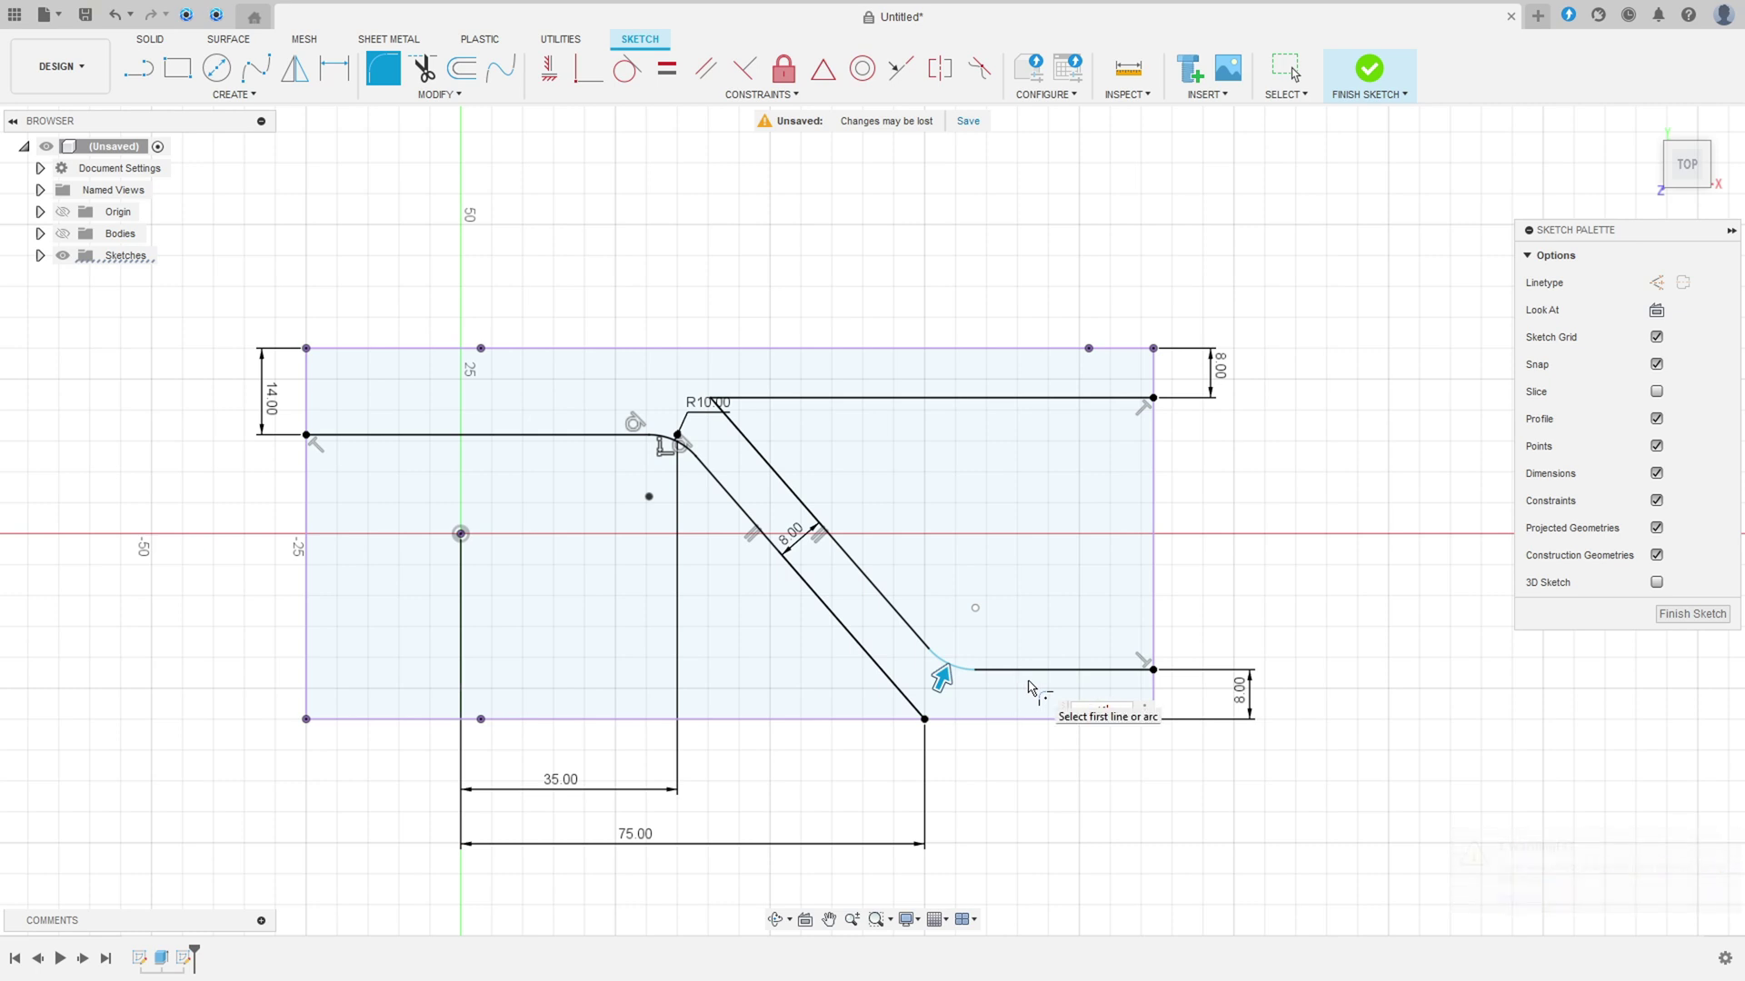
{"action": "key", "text": "Escape"}
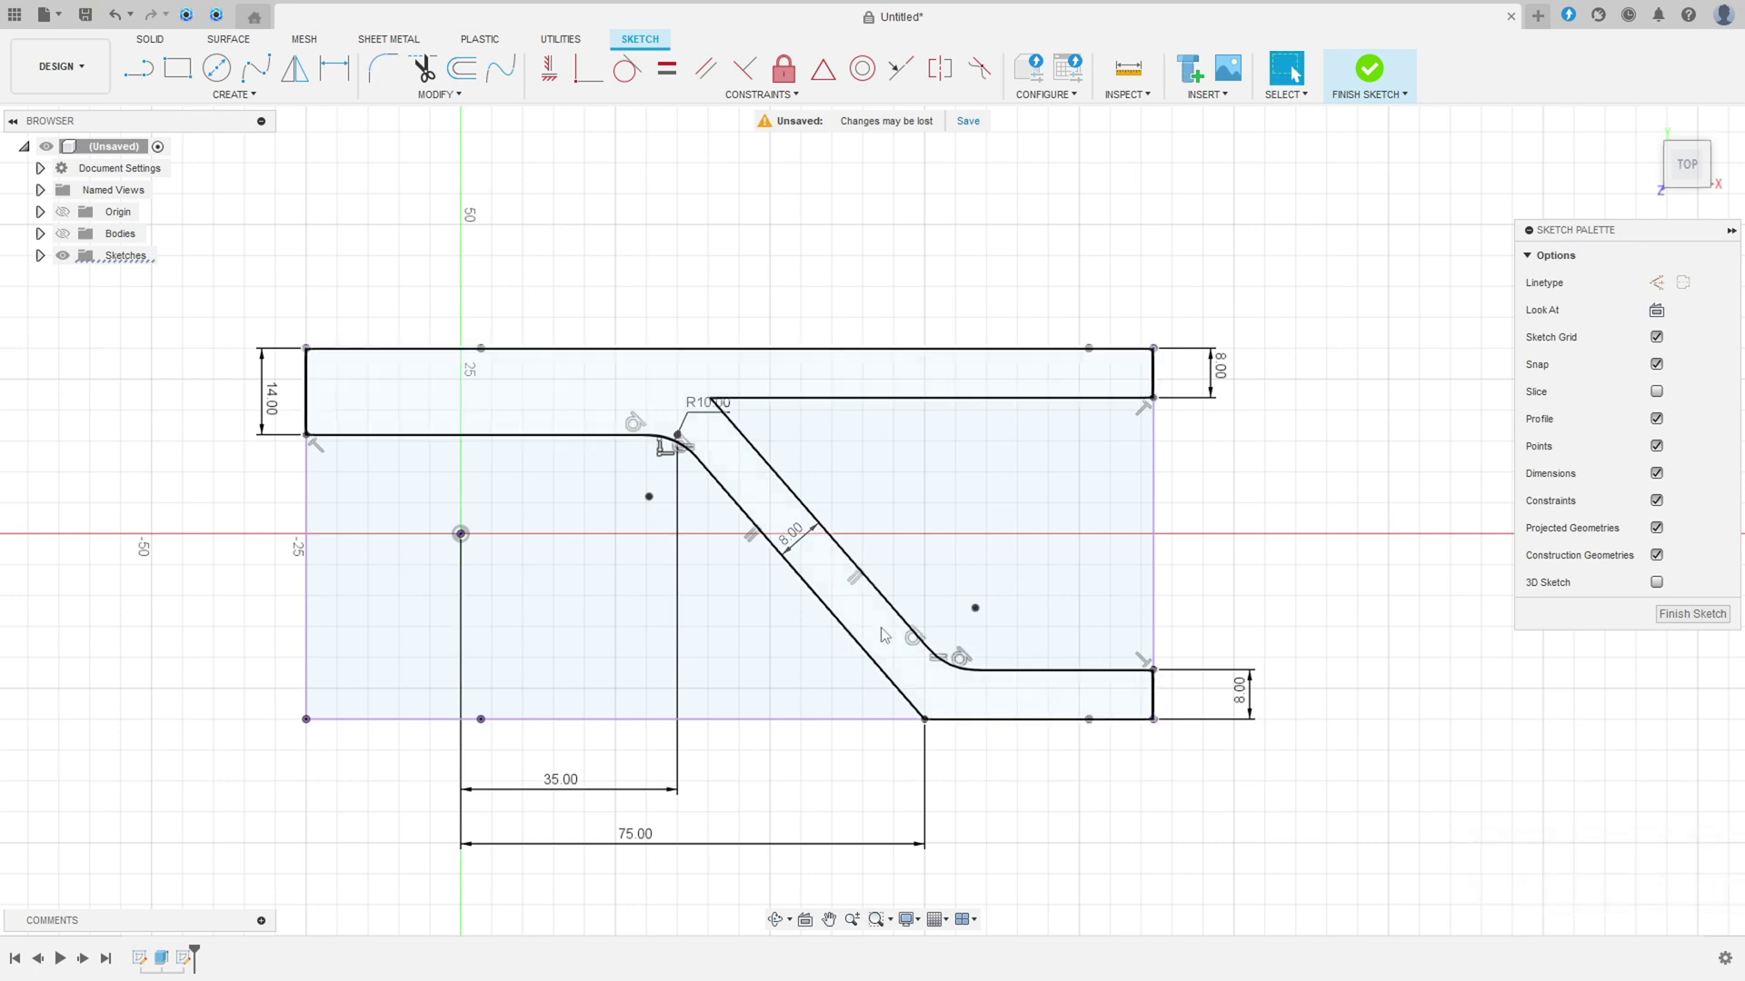
Step: Round the lower bend corner with a 20 mm sketch fillet
{"action": "left_click", "coordinate": [384, 77]}
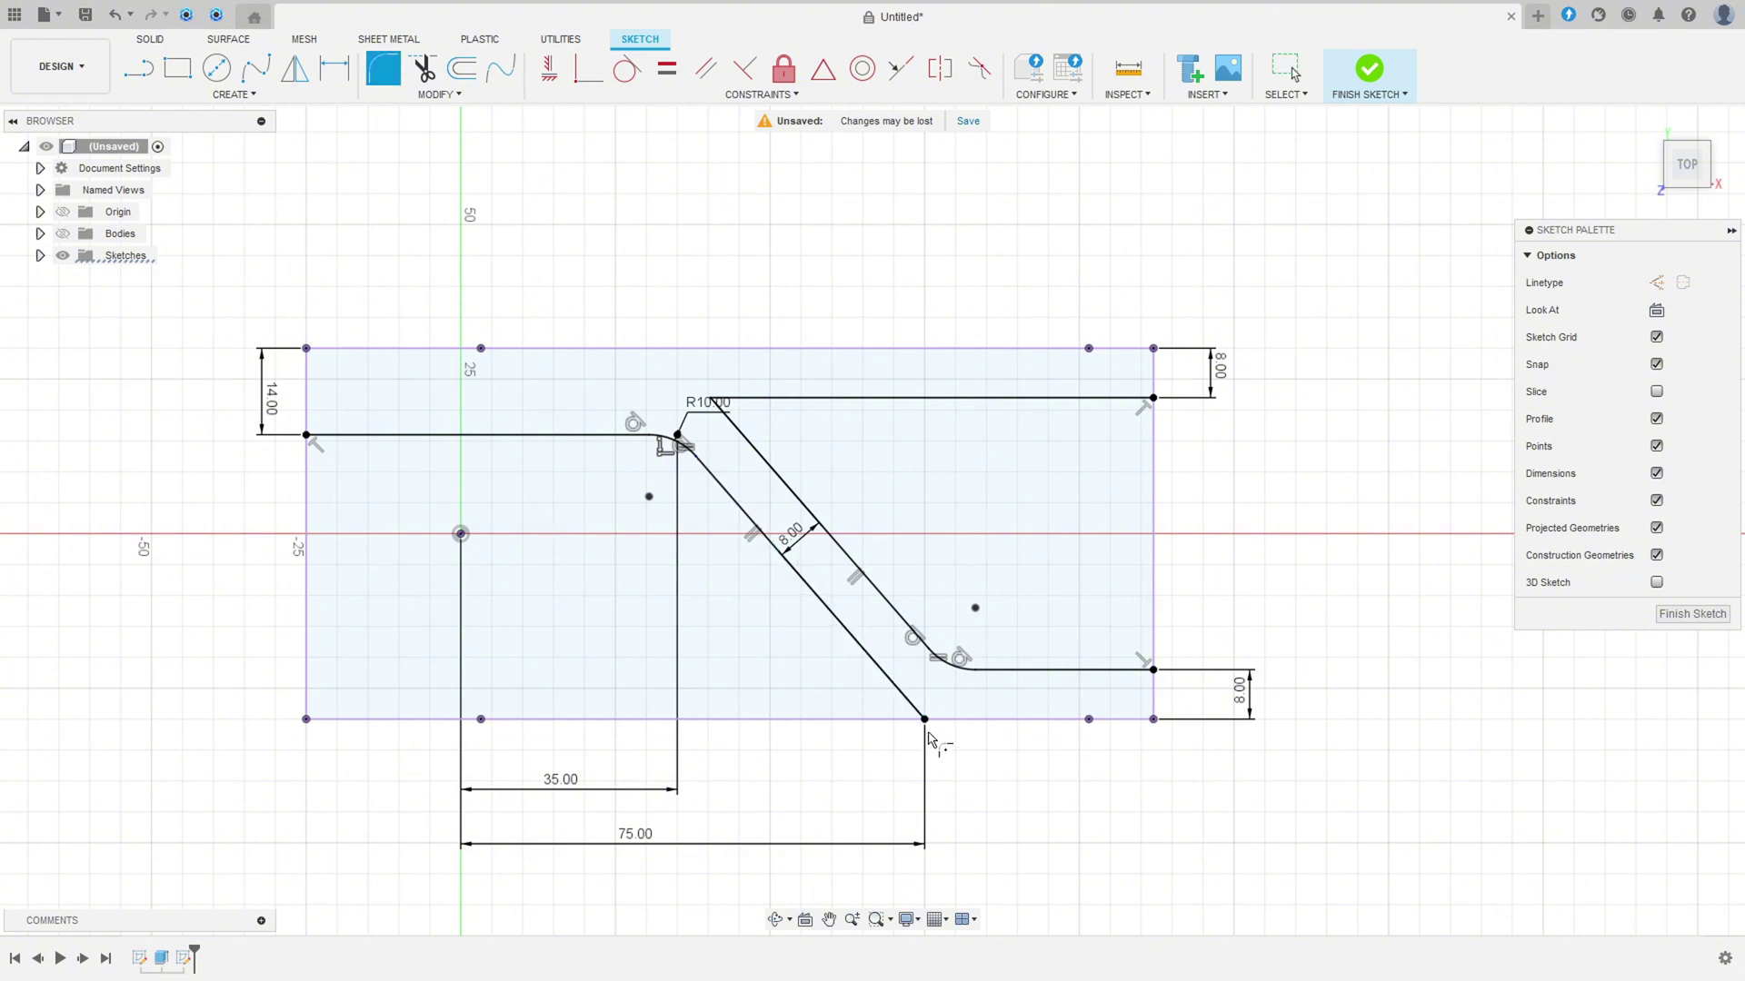
{"action": "key", "text": "l"}
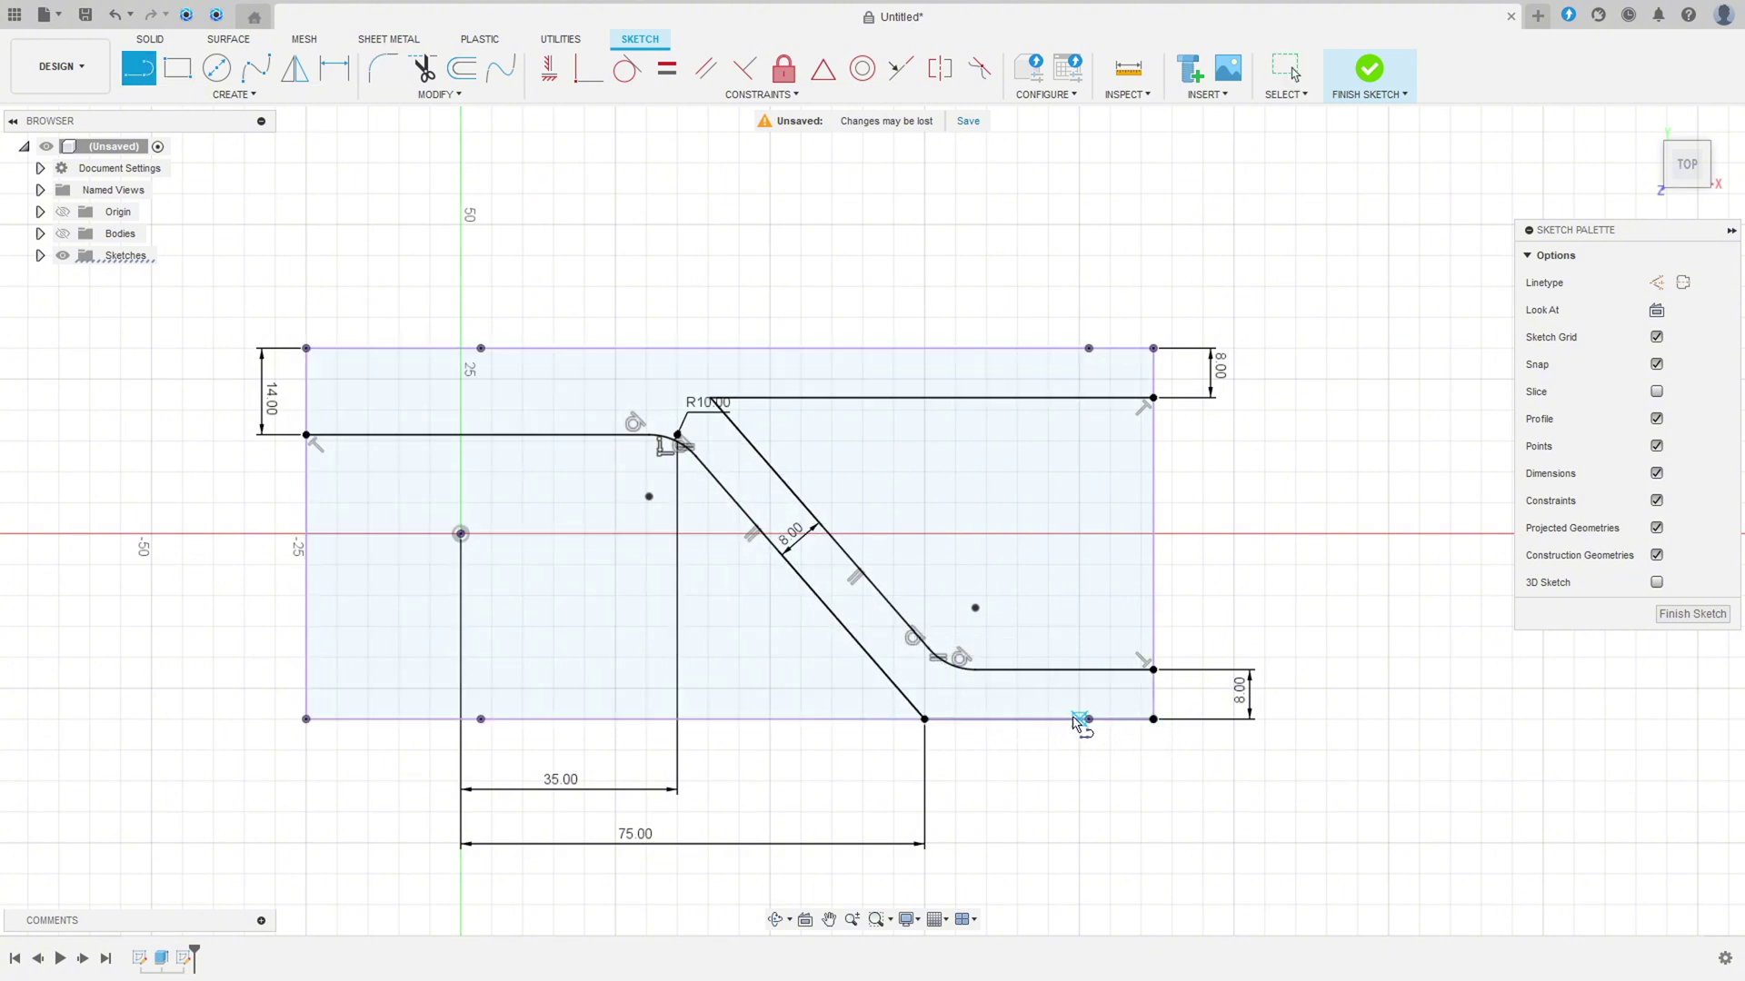
{"action": "left_click", "coordinate": [382, 69]}
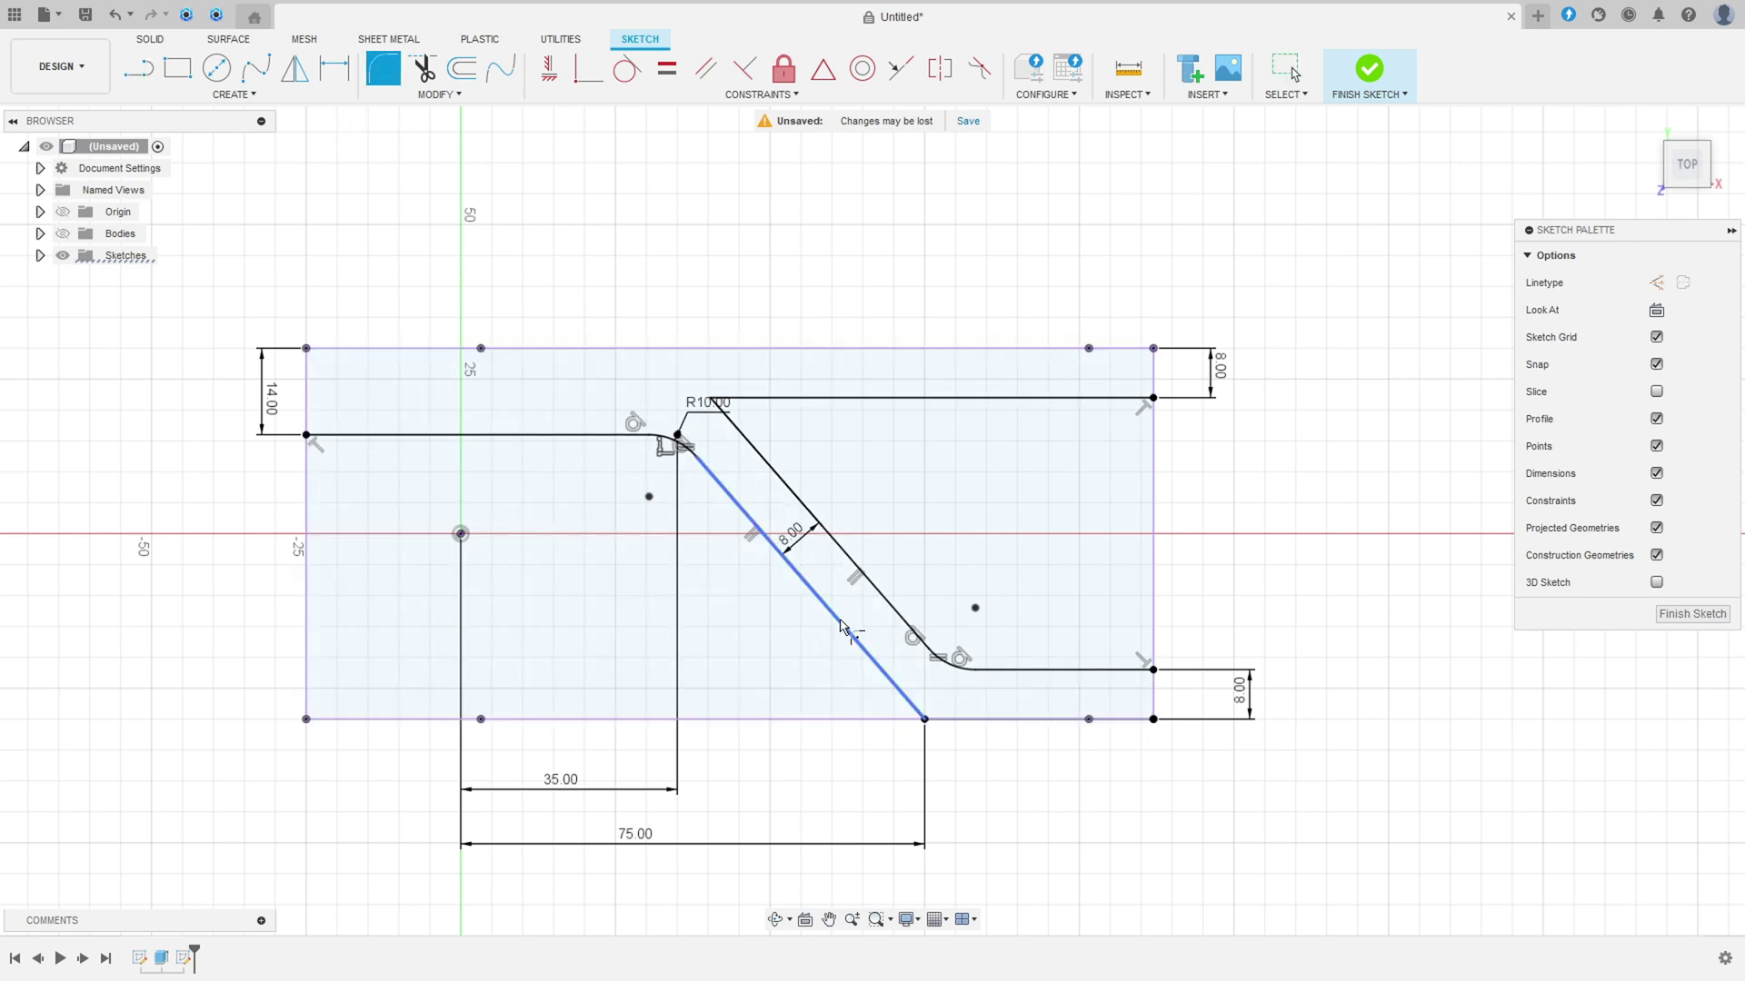
{"action": "left_click", "coordinate": [925, 721]}
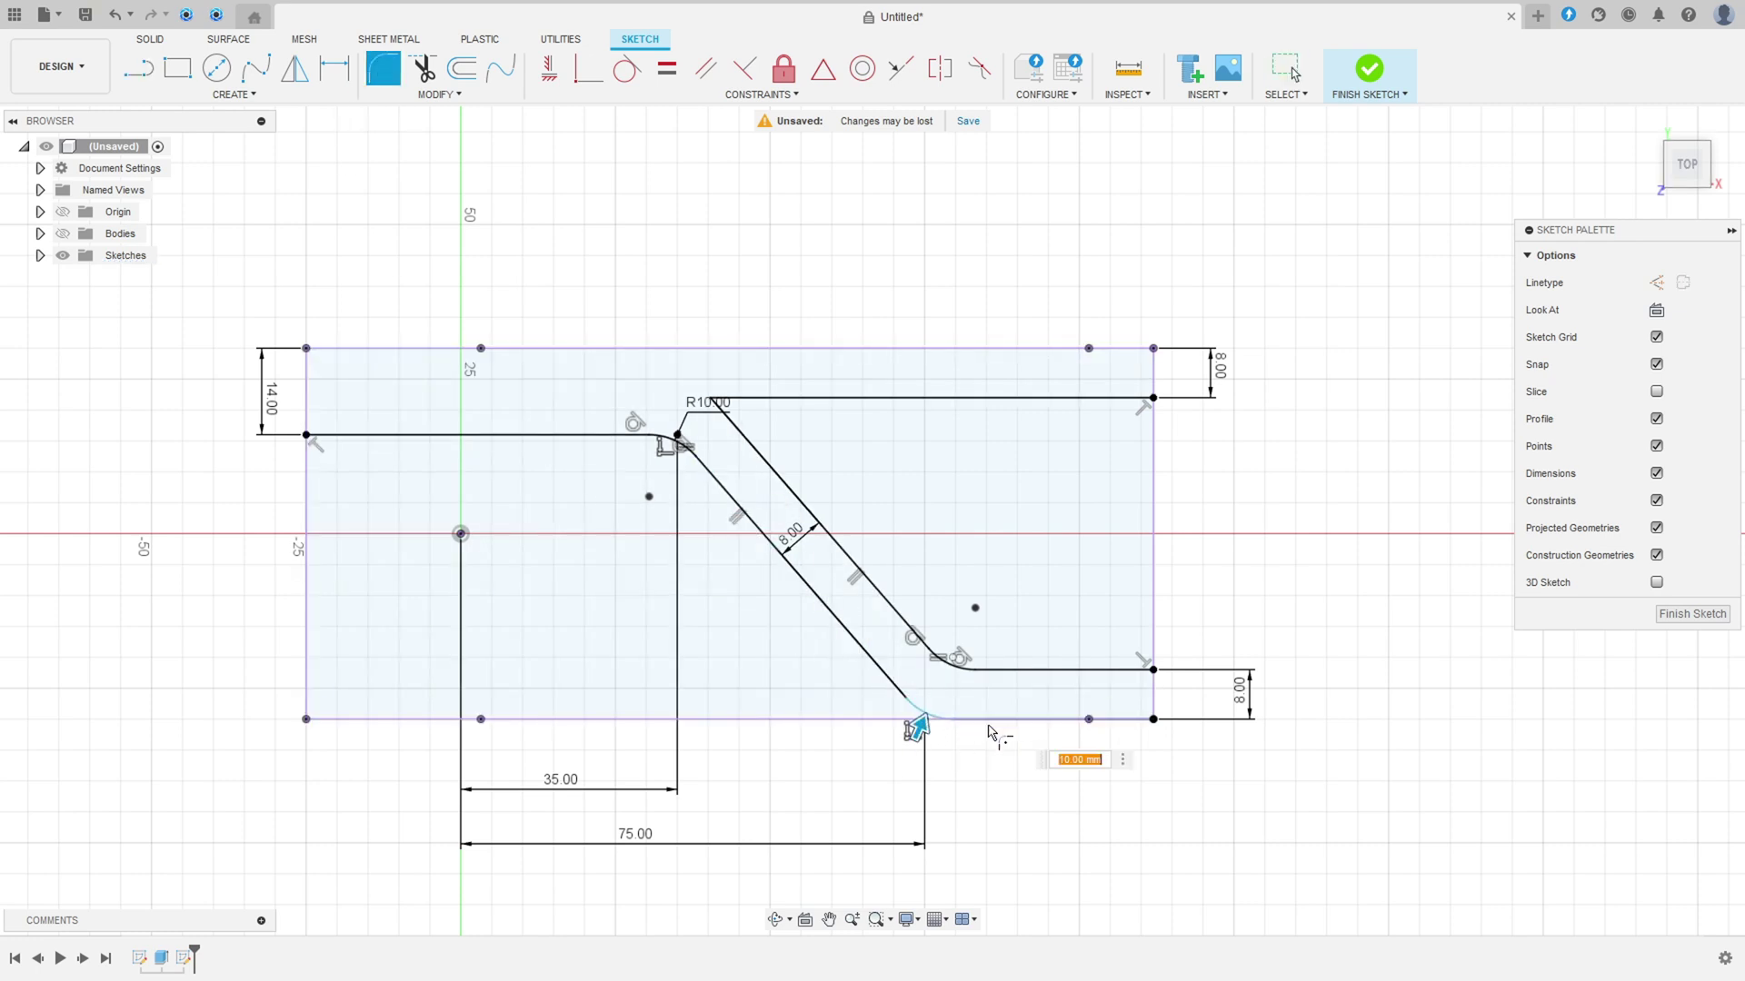
{"action": "type", "text": "20"}
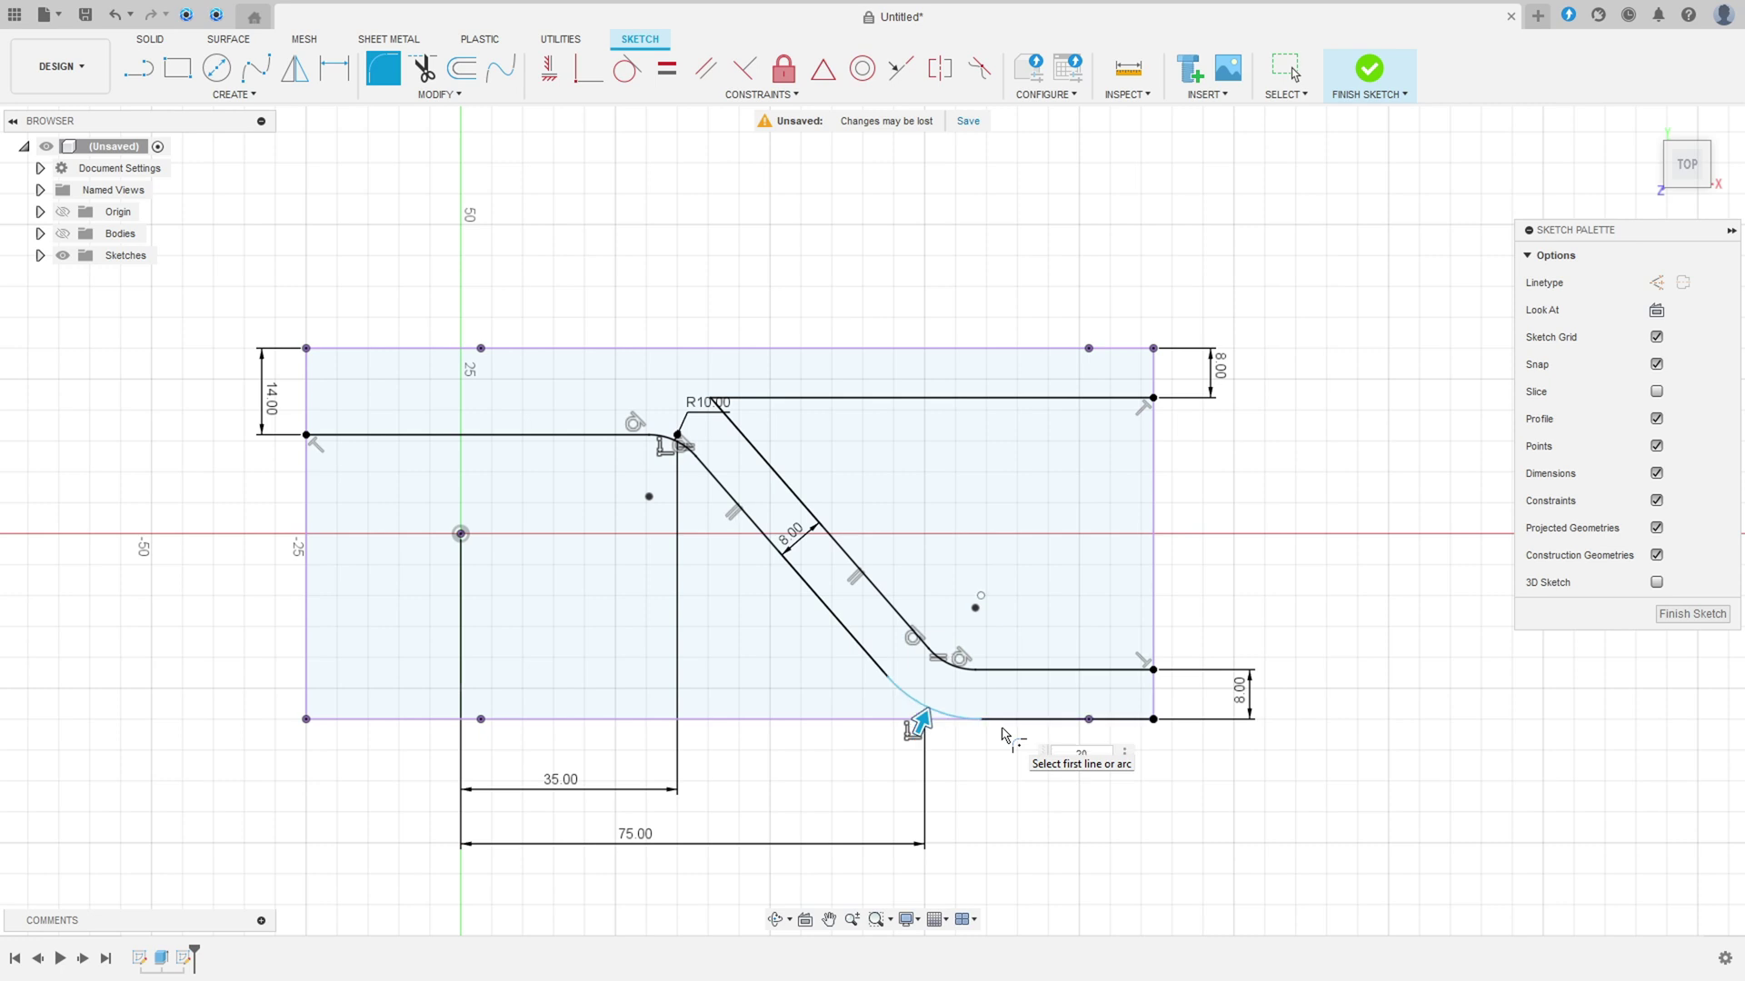
{"action": "key", "text": "Return"}
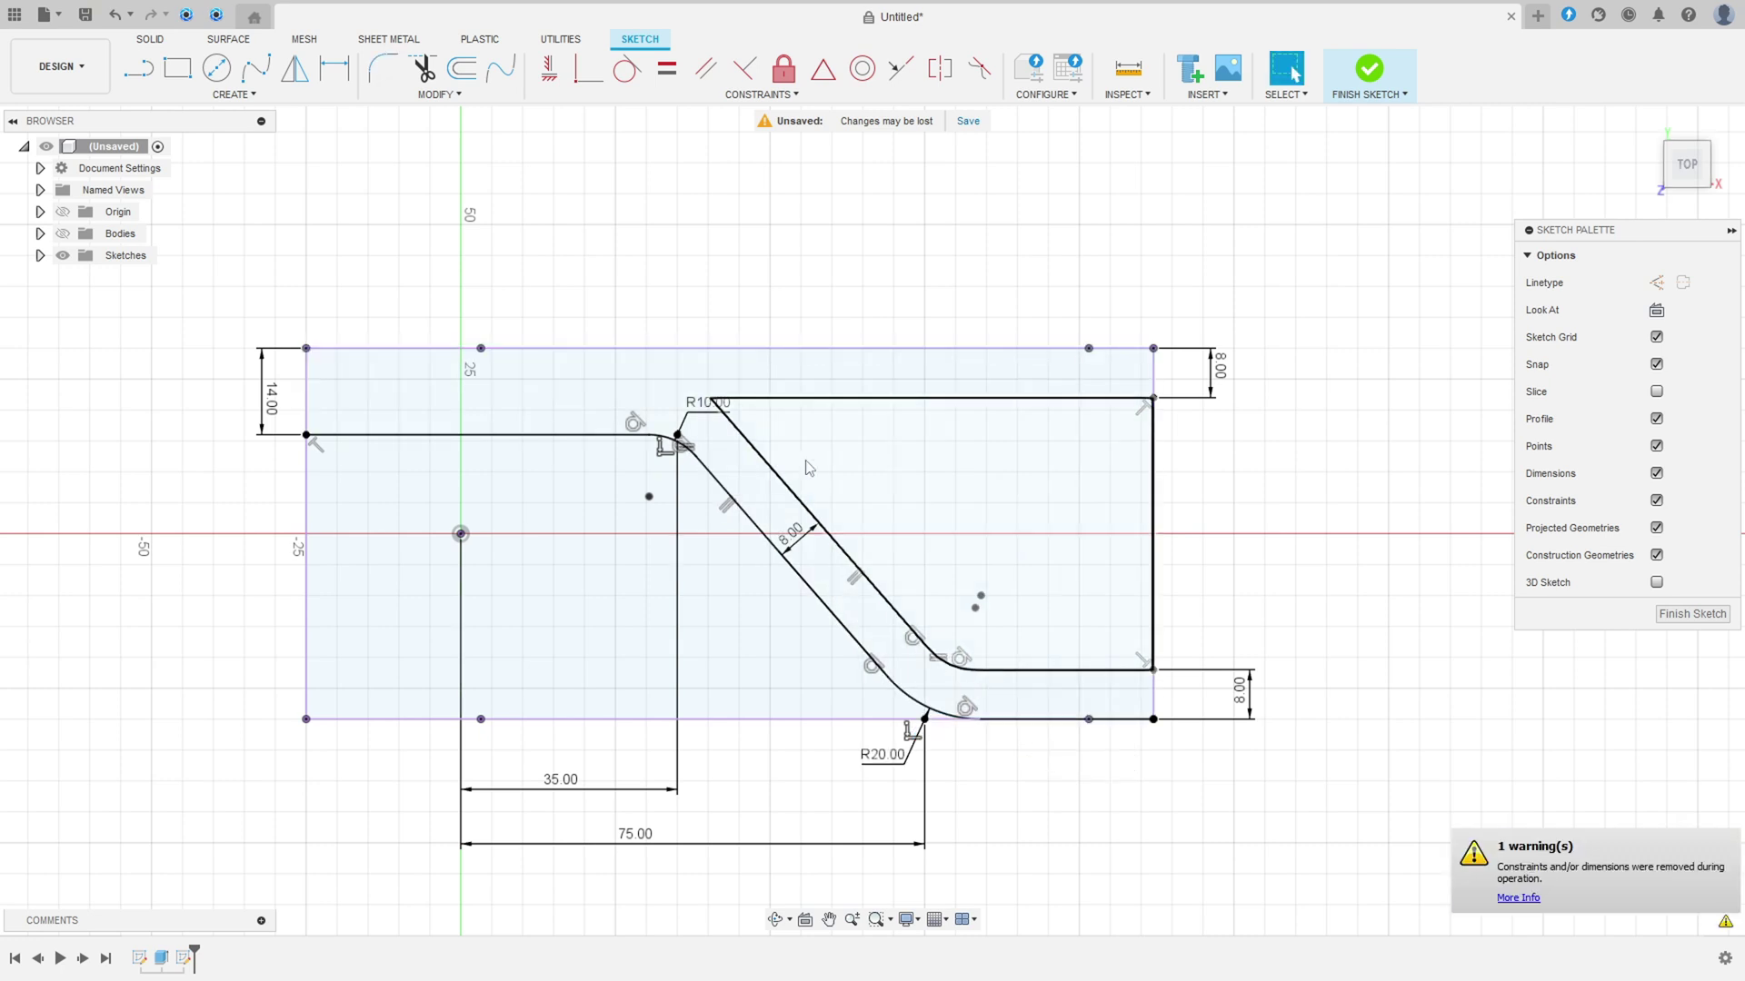
Step: Fillet the upper inner corner at 10 mm and finish the sketch
{"action": "left_click", "coordinate": [373, 73]}
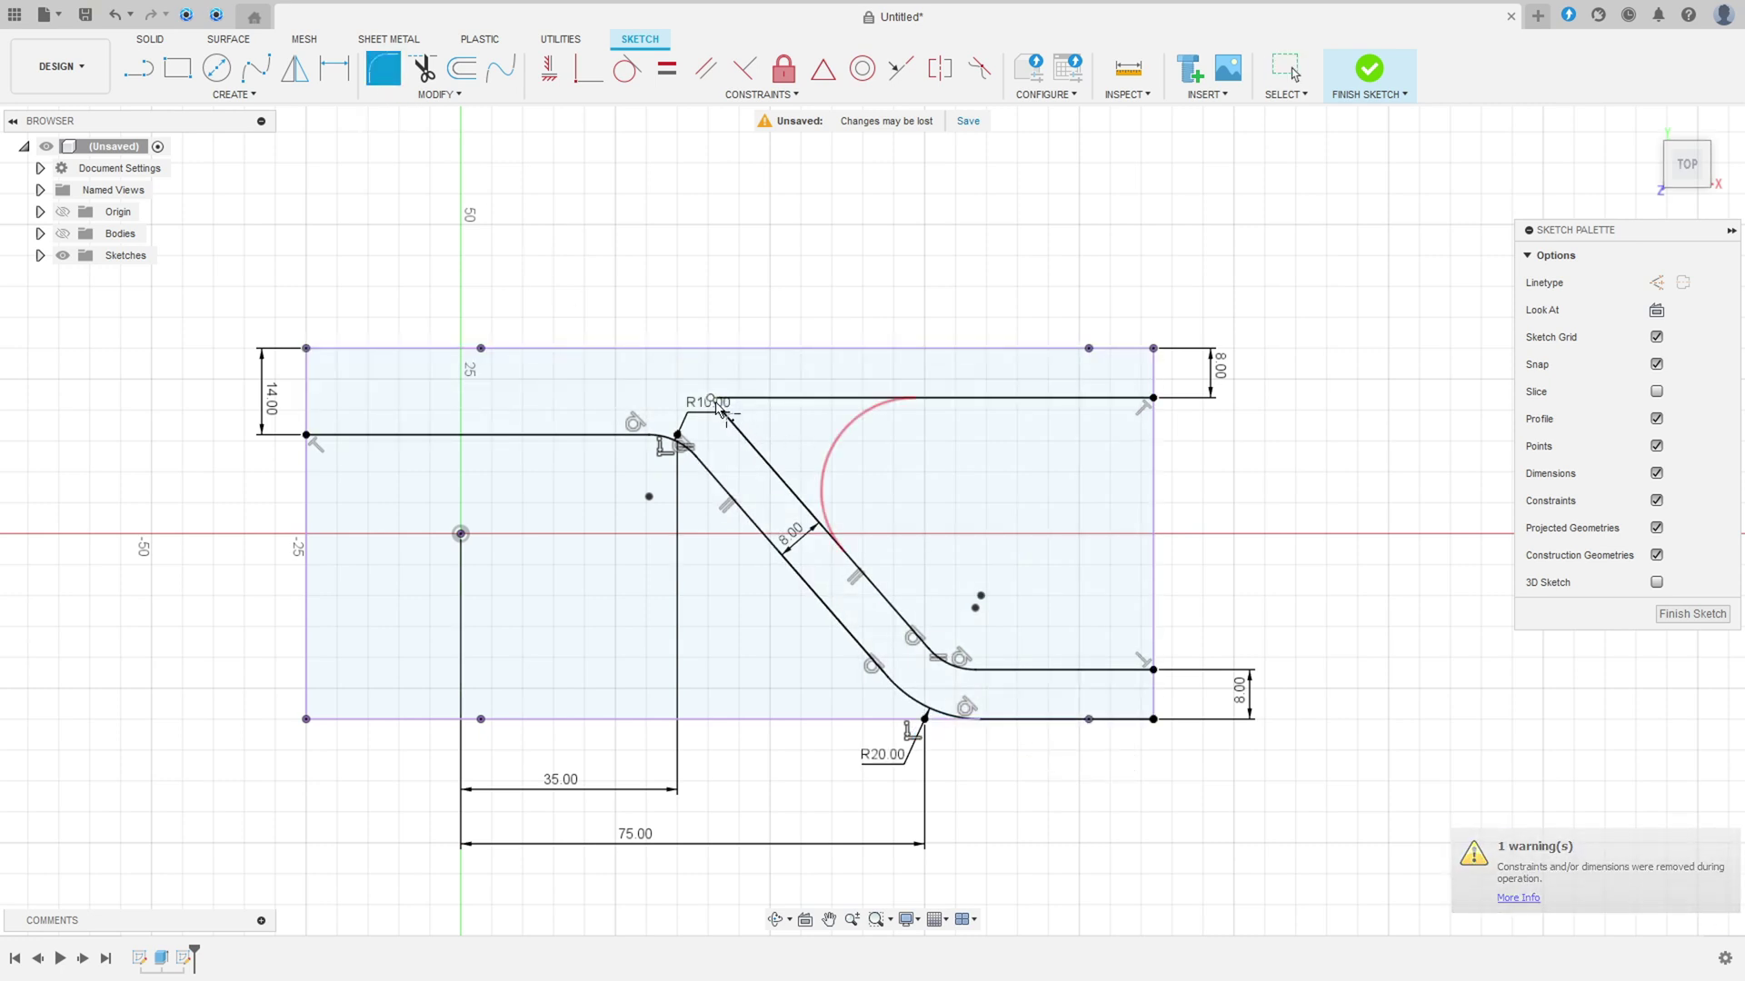
{"action": "left_click", "coordinate": [714, 406]}
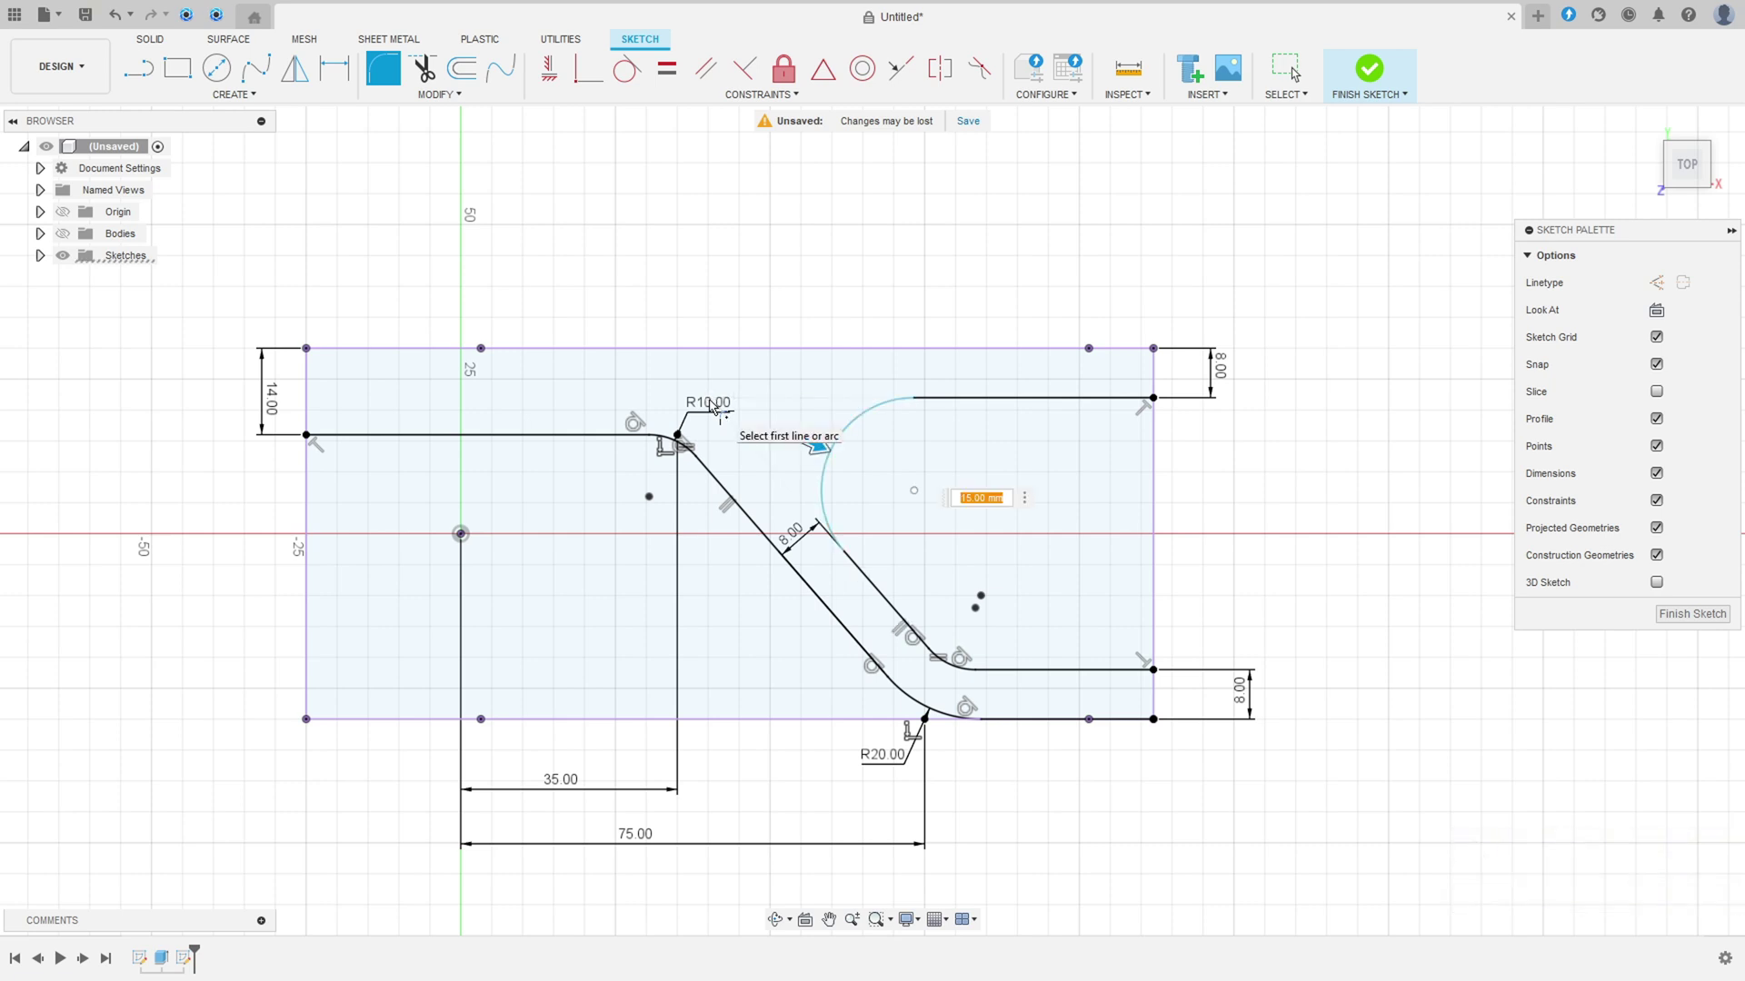
{"action": "key", "text": "Return"}
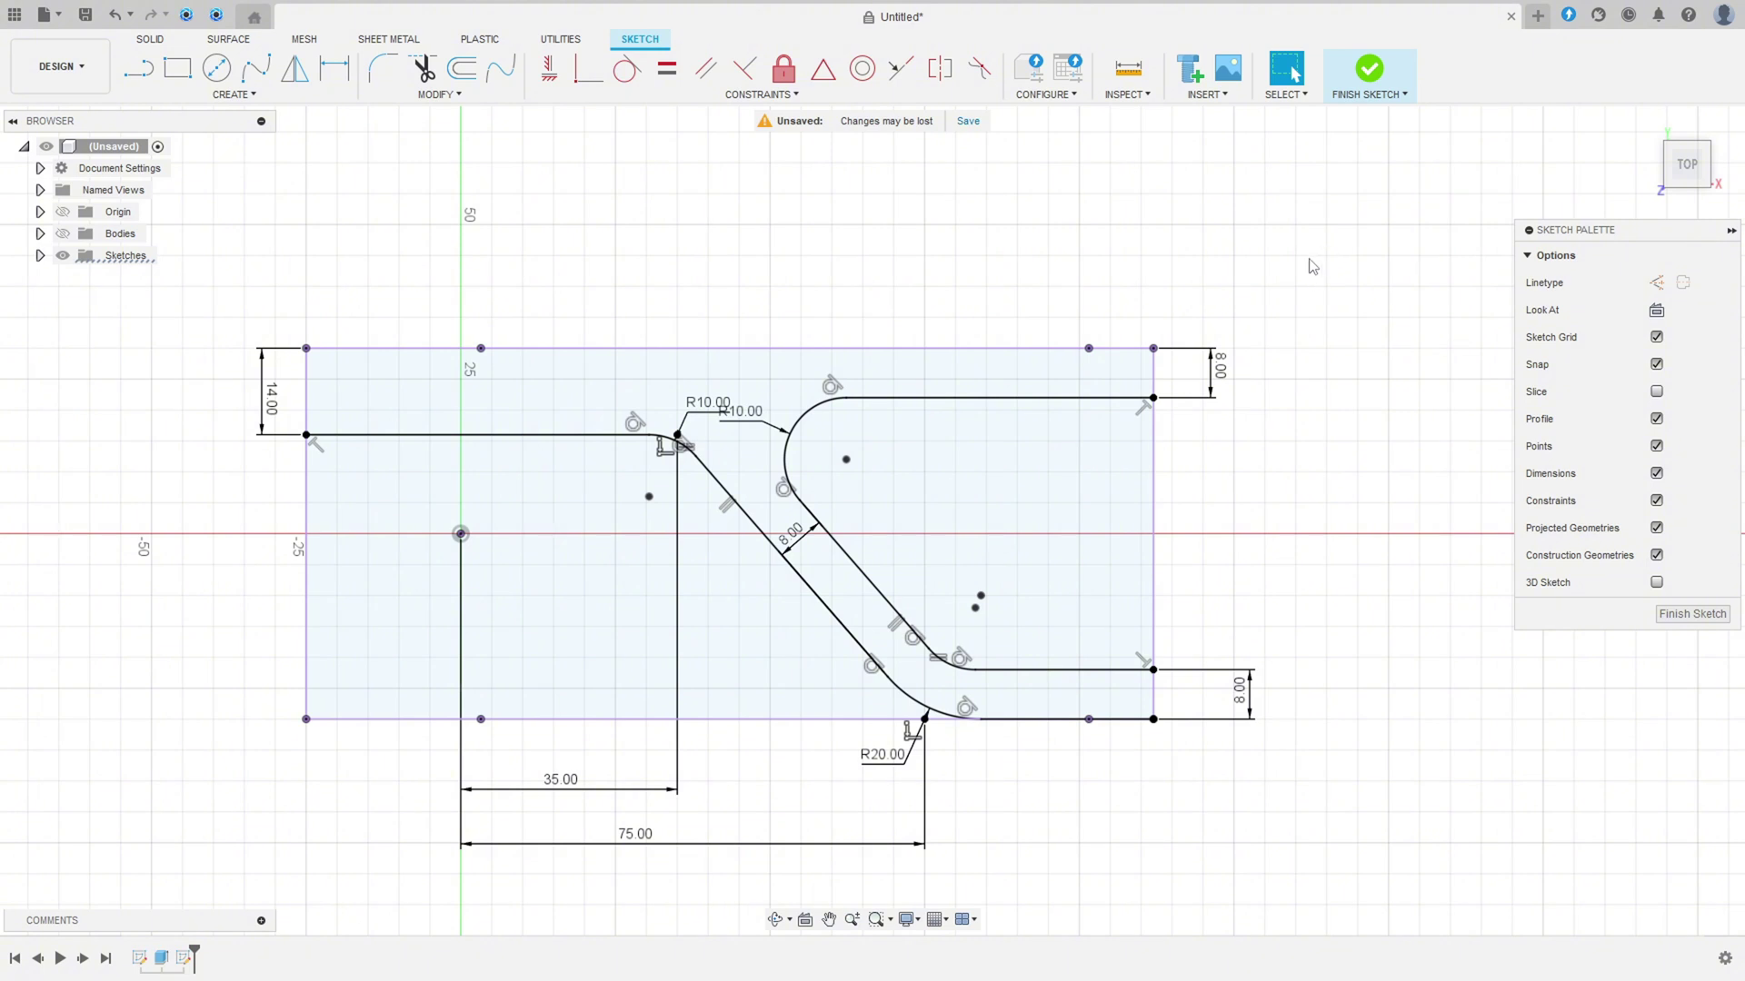
{"action": "left_click", "coordinate": [1369, 70]}
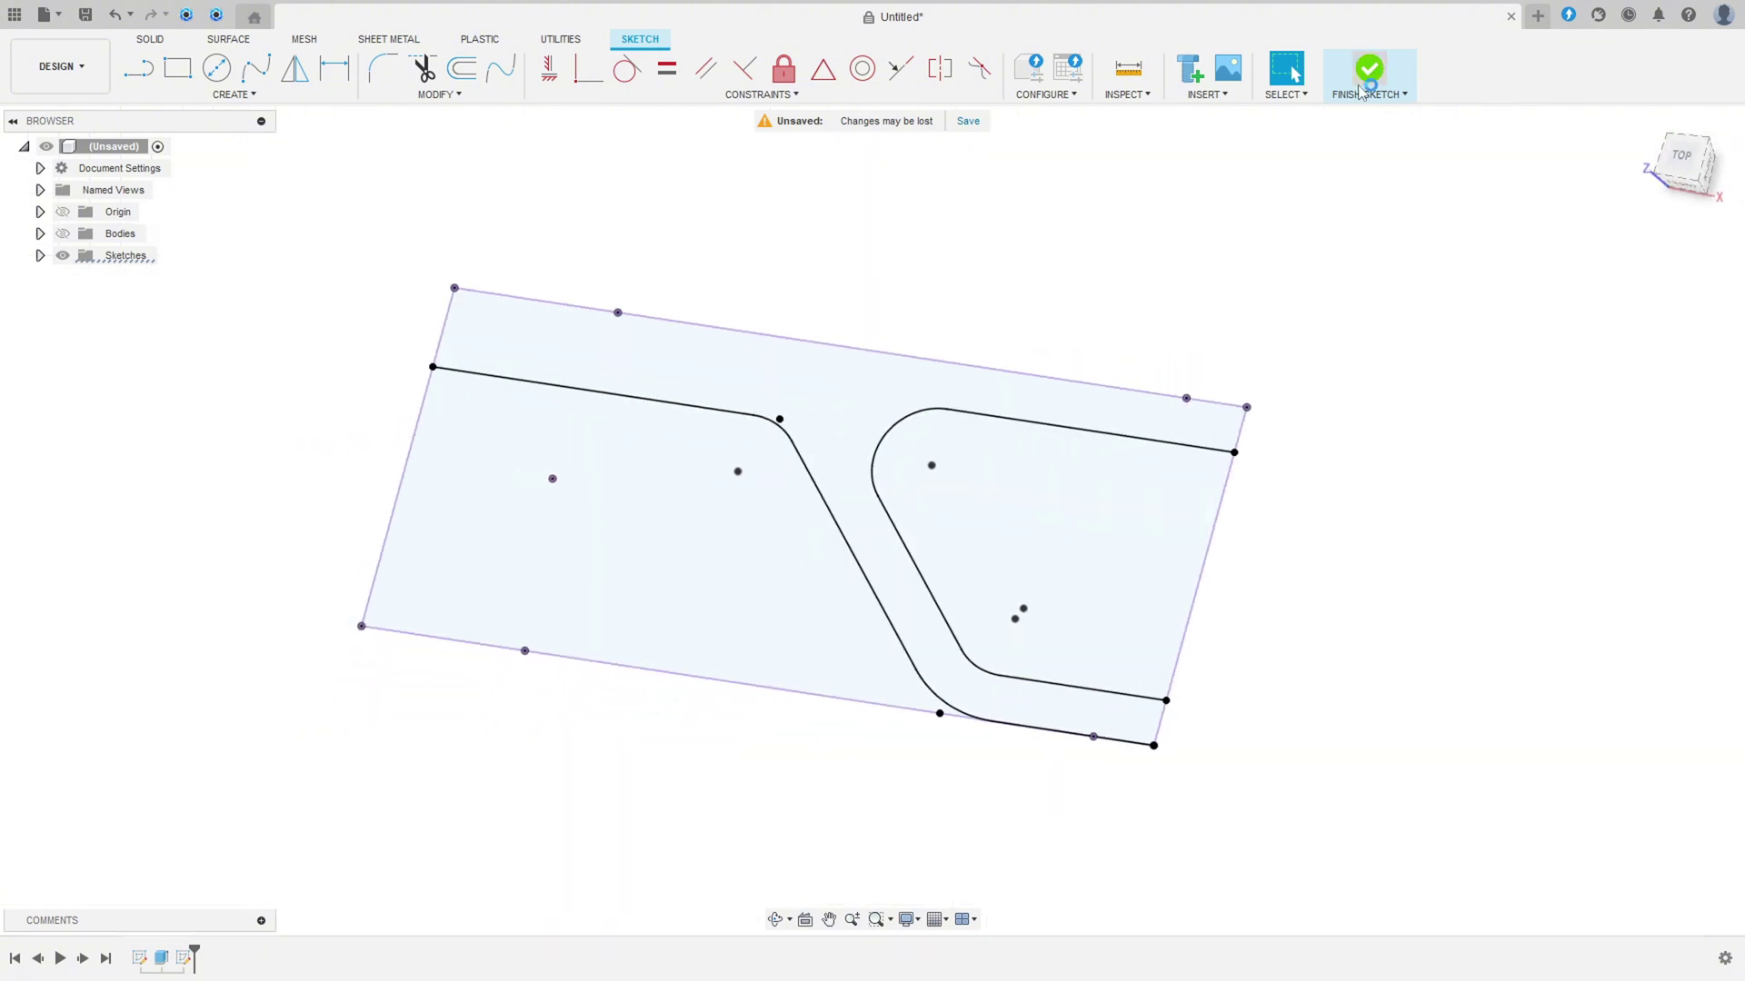
Step: Select the bent band profile and start an extrude with the block visible
{"action": "left_click", "coordinate": [935, 477]}
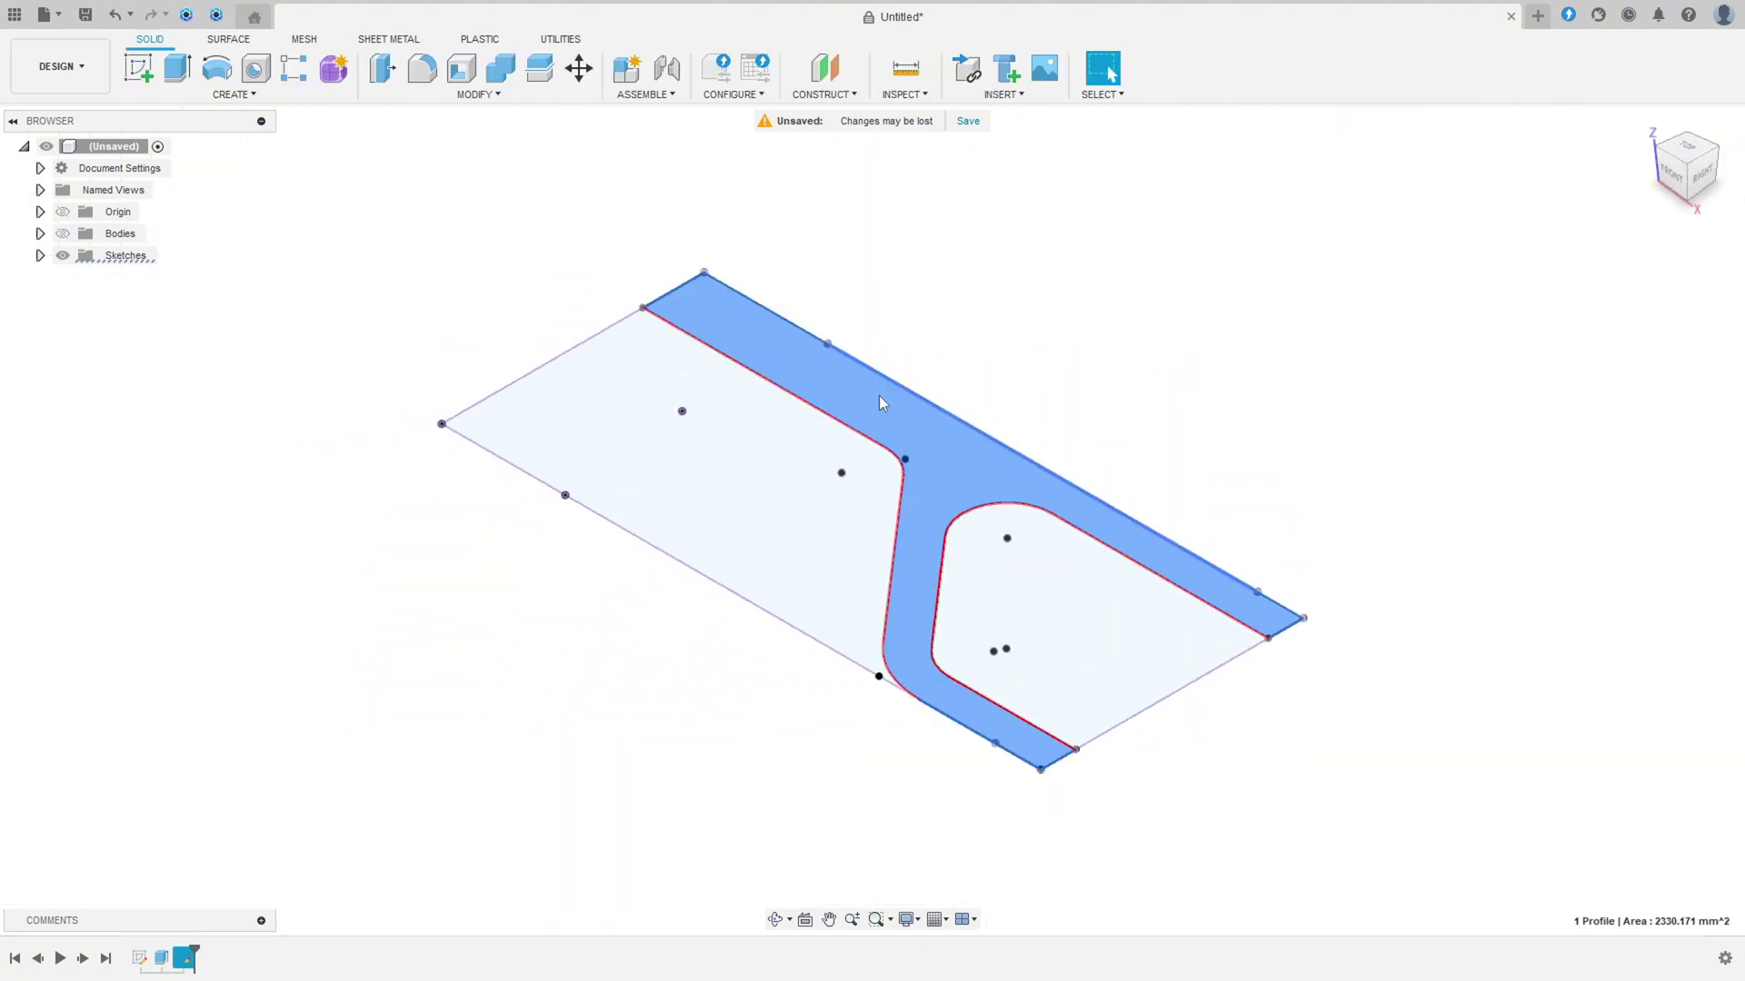
{"action": "left_click", "coordinate": [63, 233]}
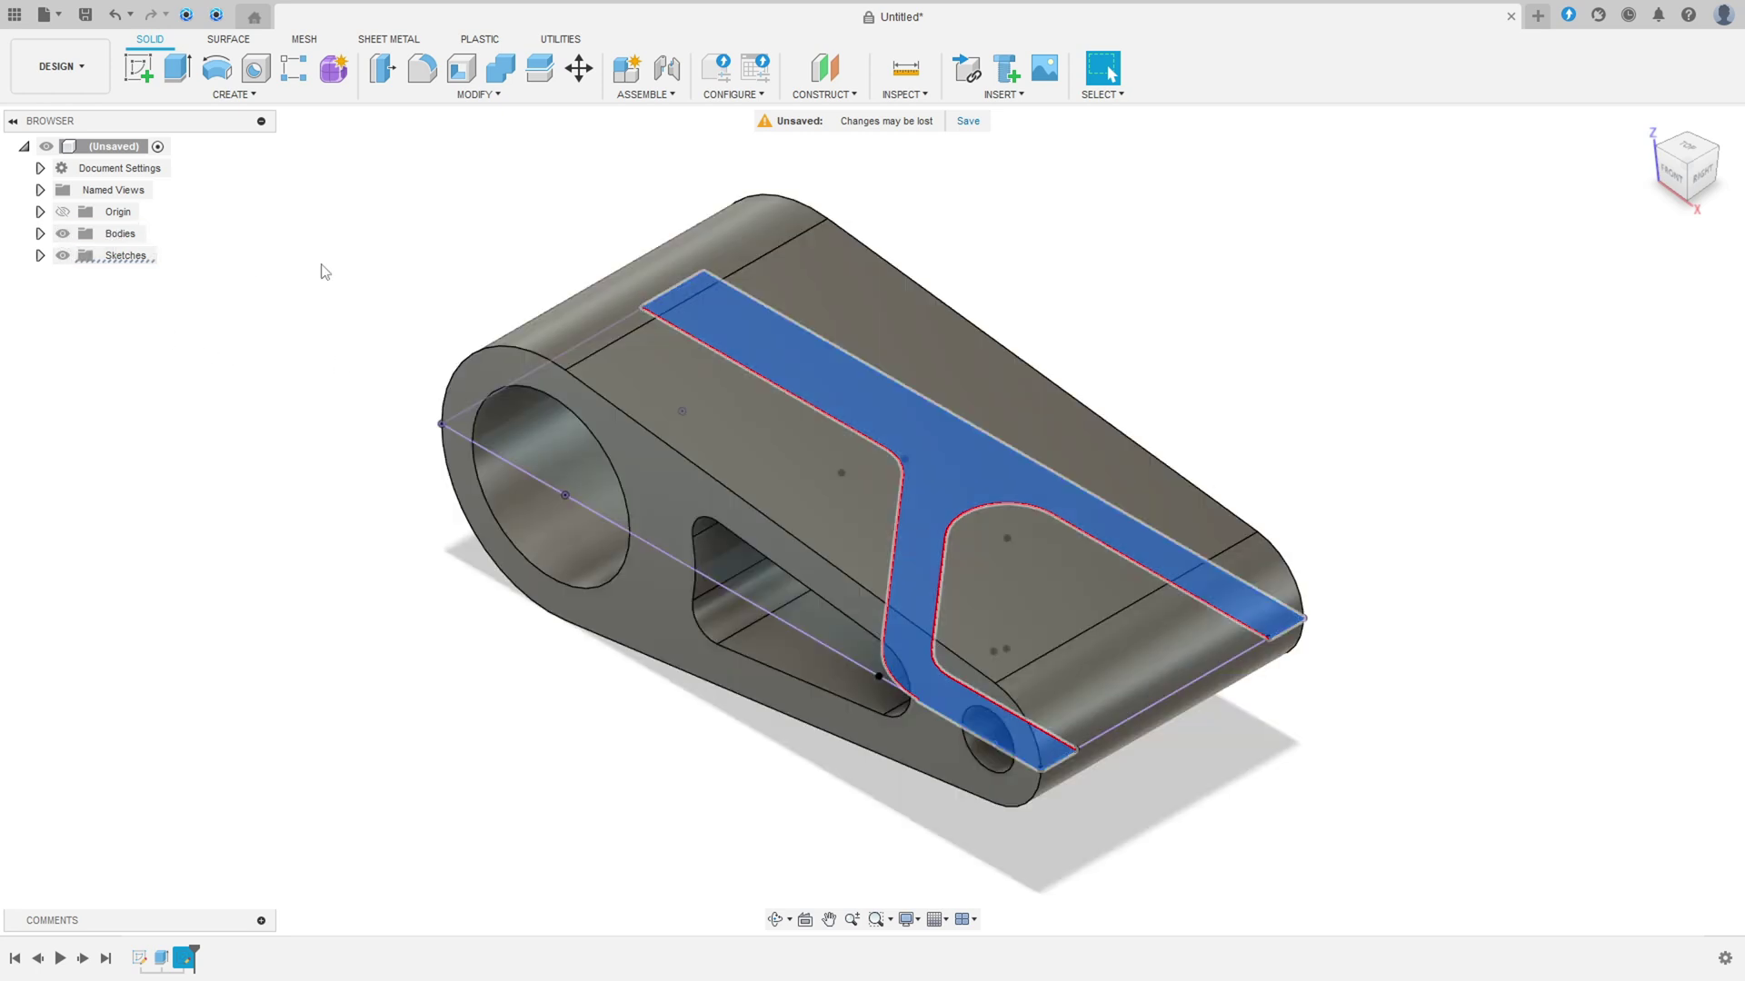
{"action": "left_click", "coordinate": [177, 63]}
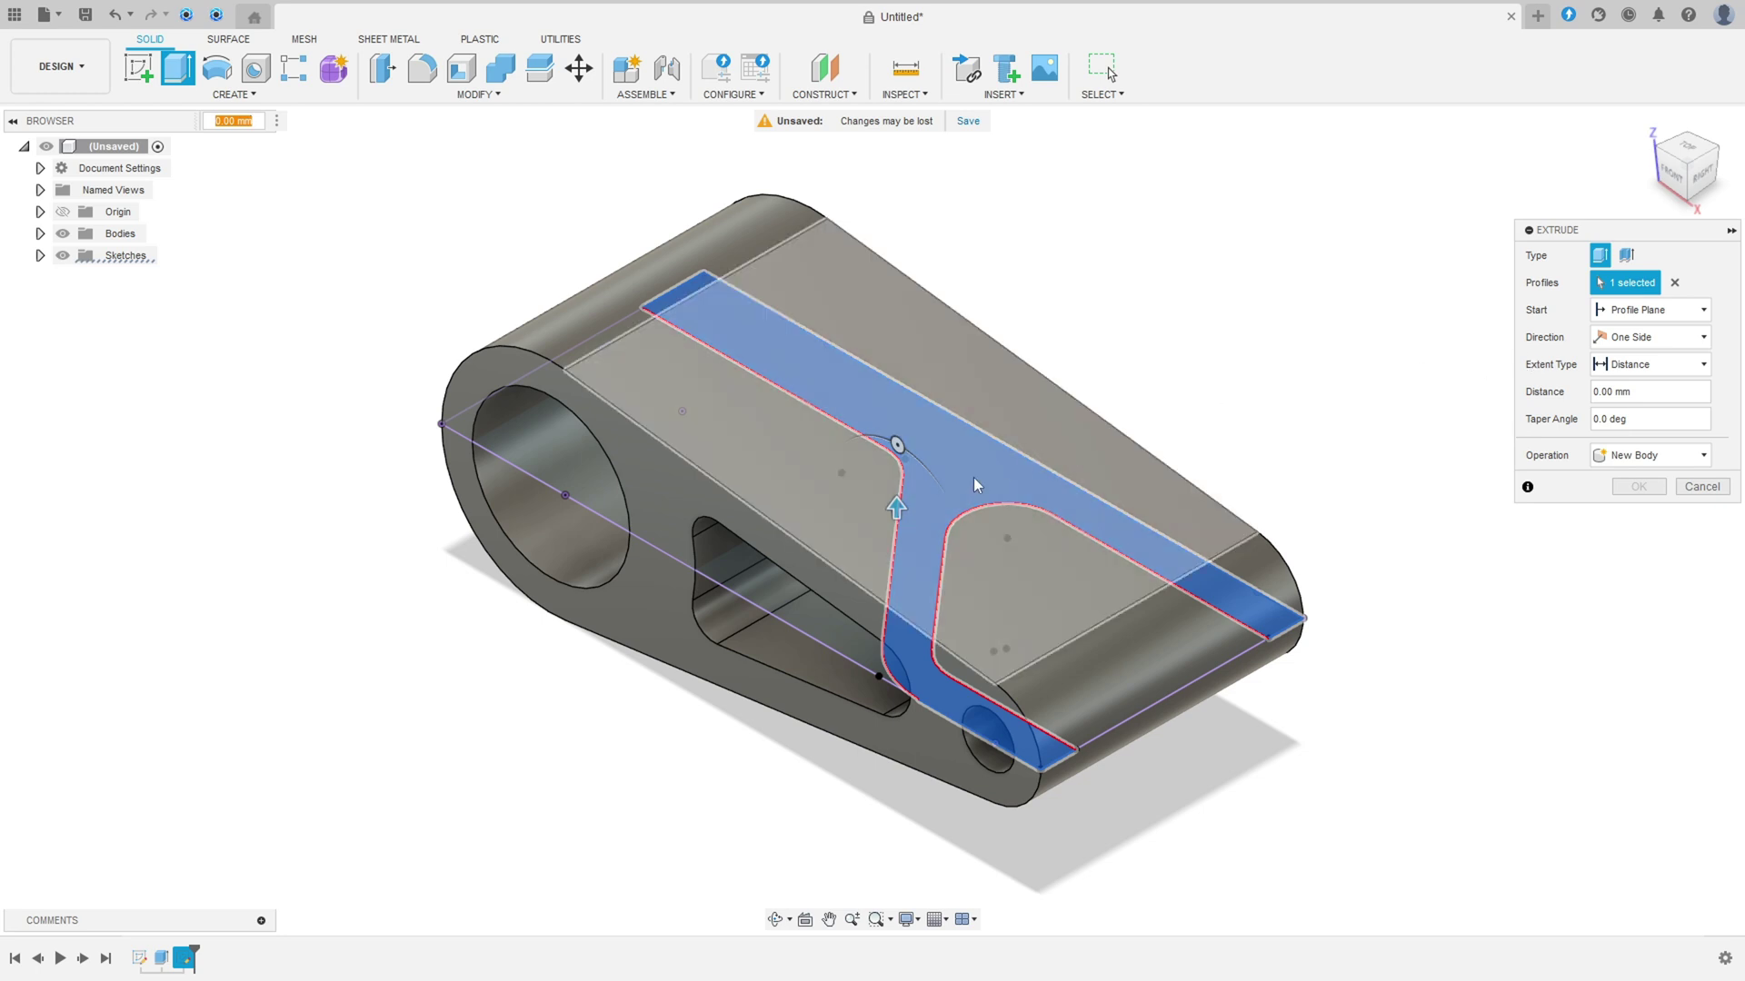
{"action": "left_click", "coordinate": [63, 234]}
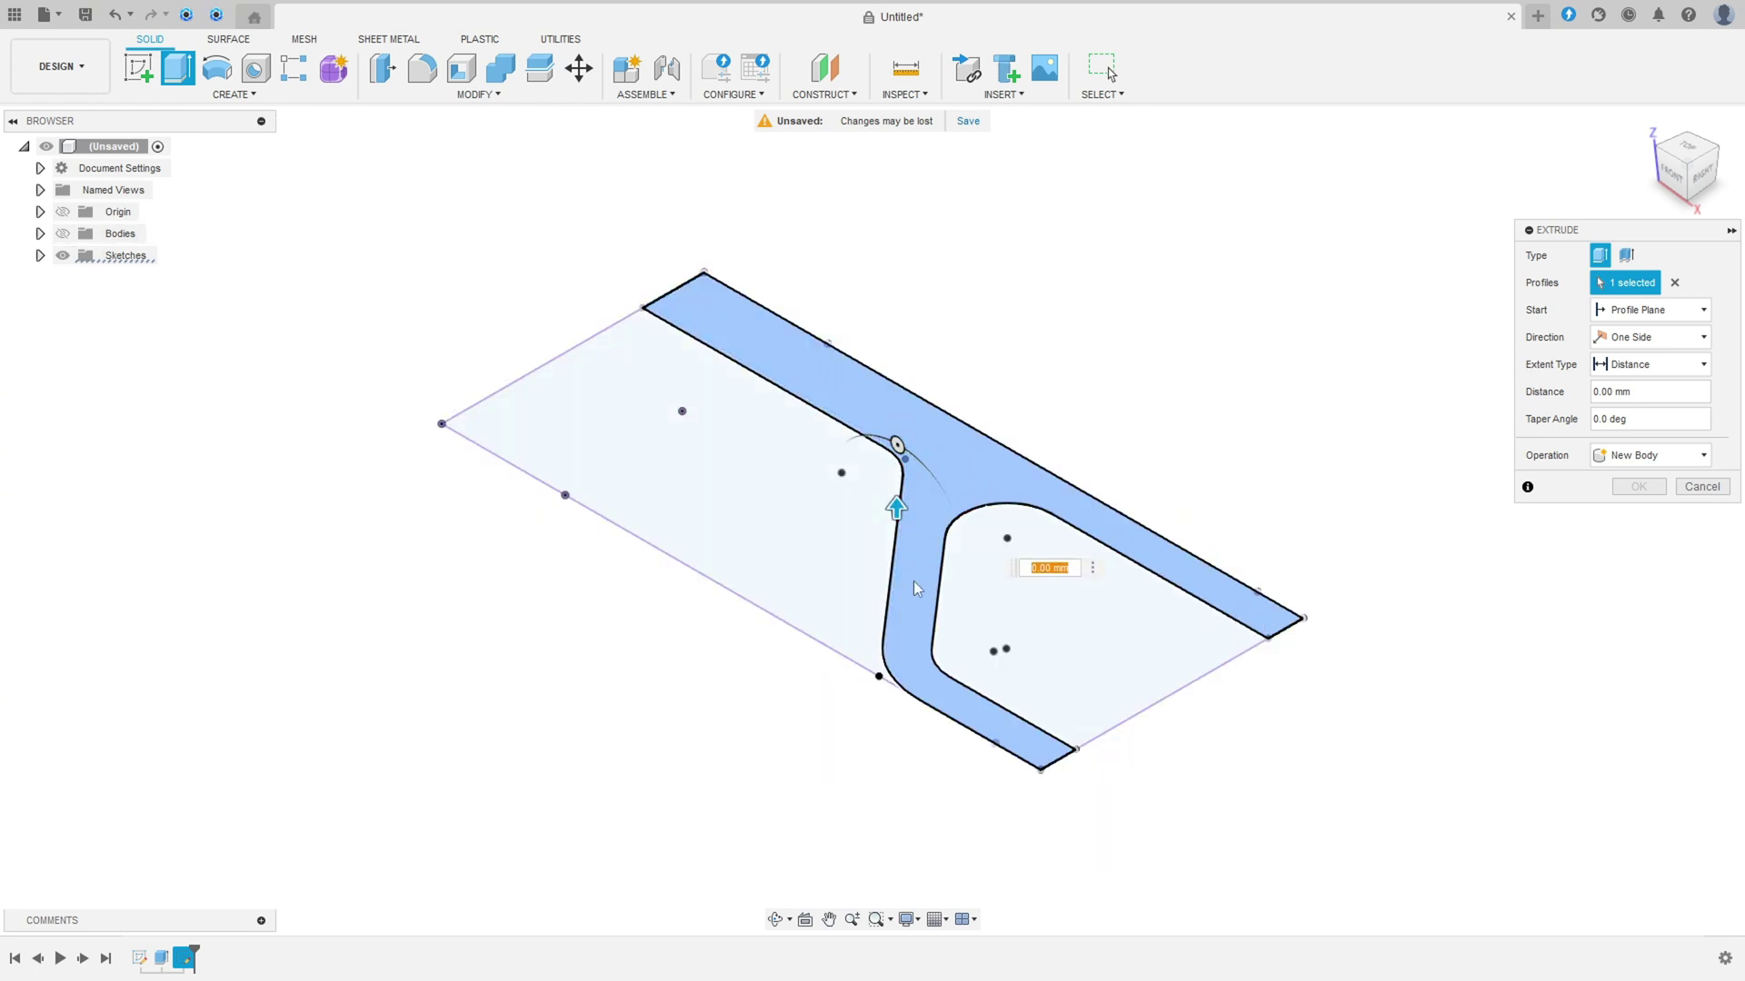
{"action": "left_click", "coordinate": [63, 233]}
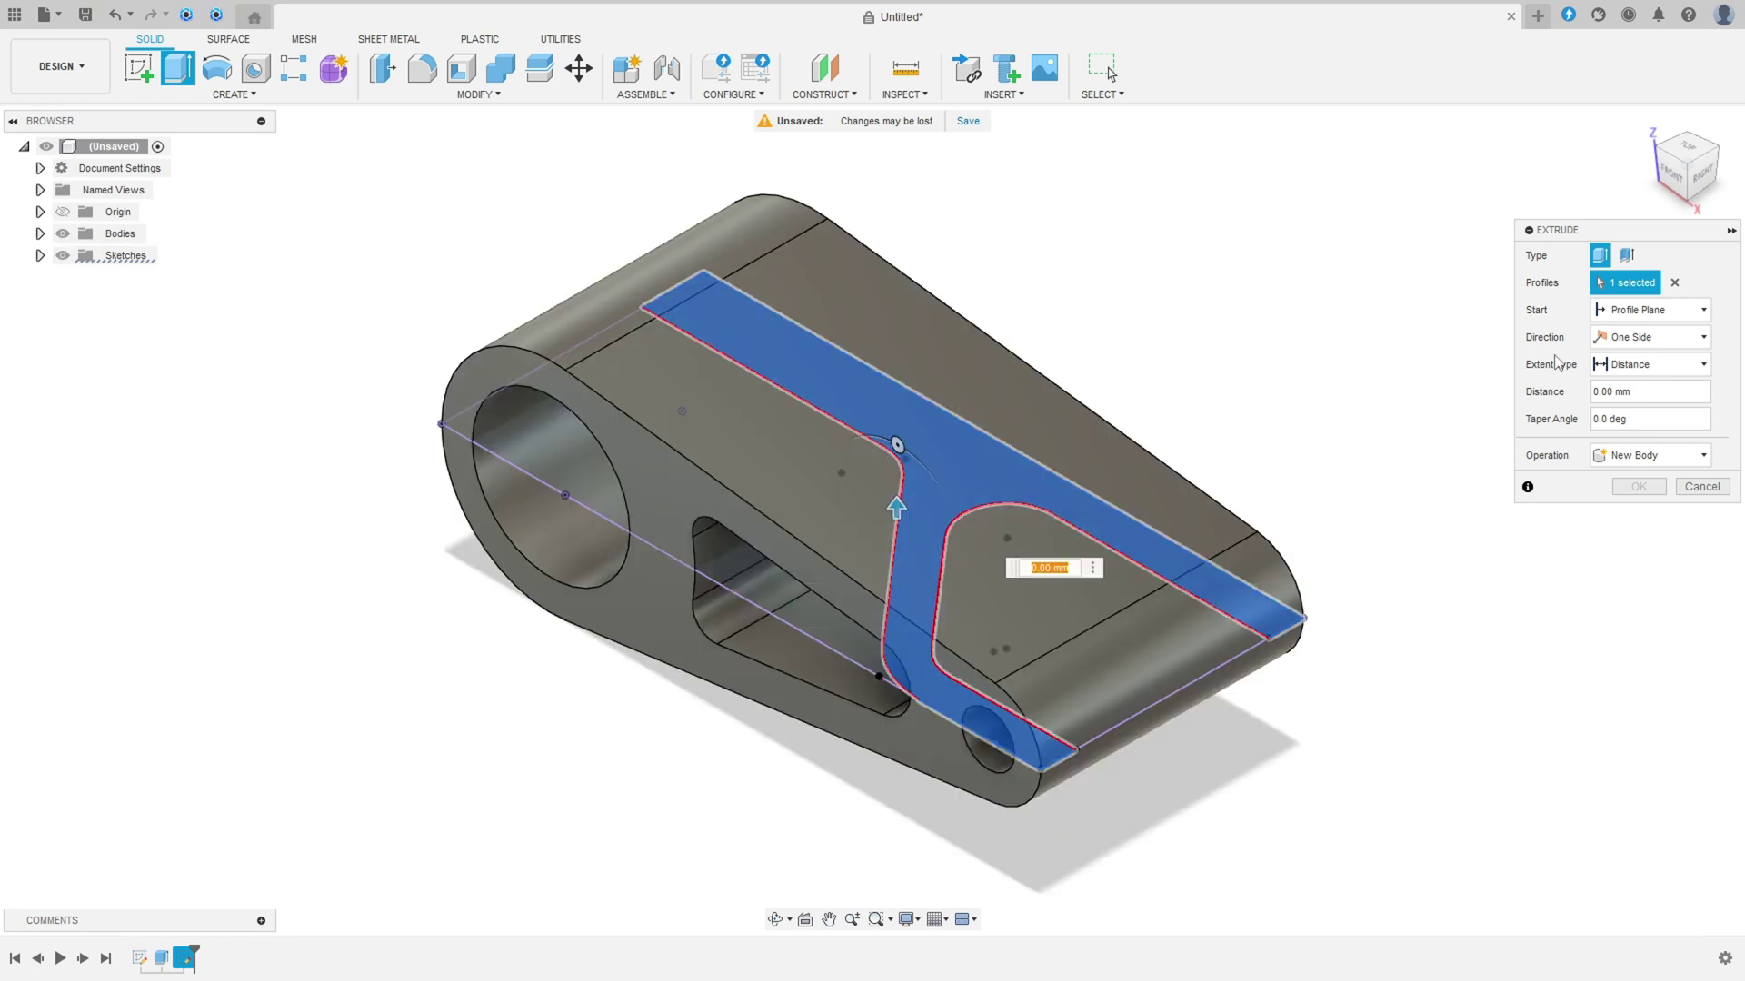
Step: Set the extrude to Symmetric, Intersect, extent All, and confirm it
{"action": "left_click", "coordinate": [1633, 339]}
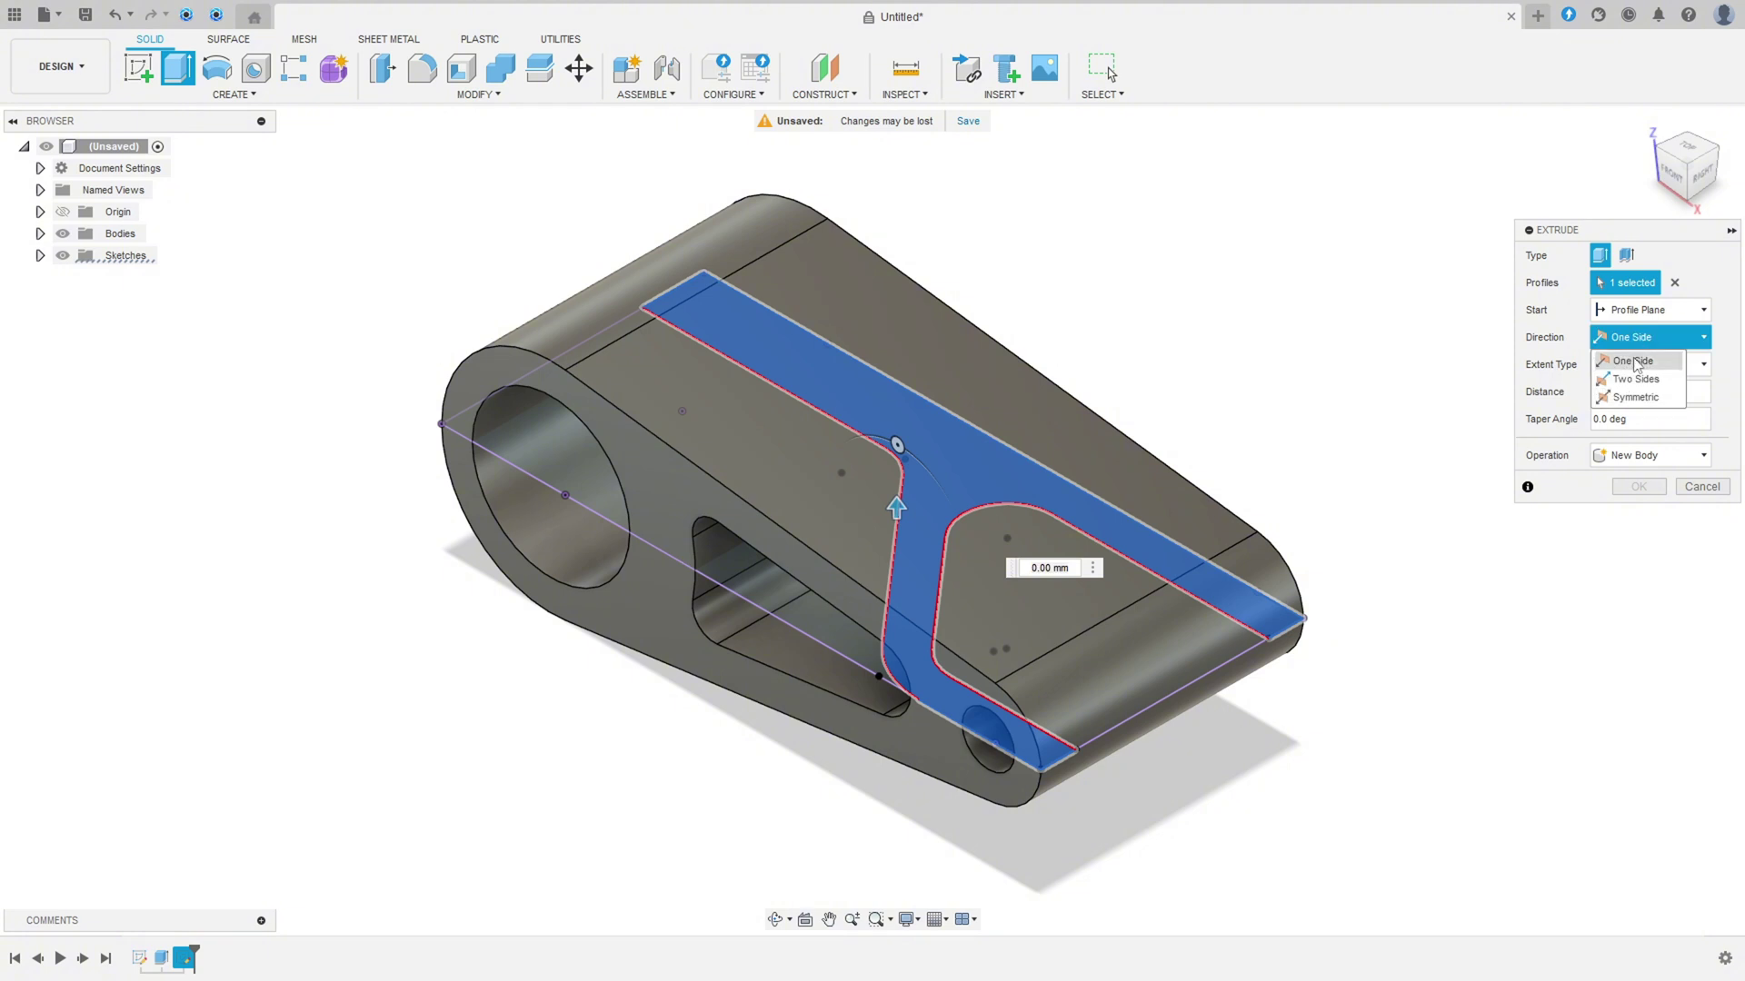
{"action": "left_click", "coordinate": [1636, 398]}
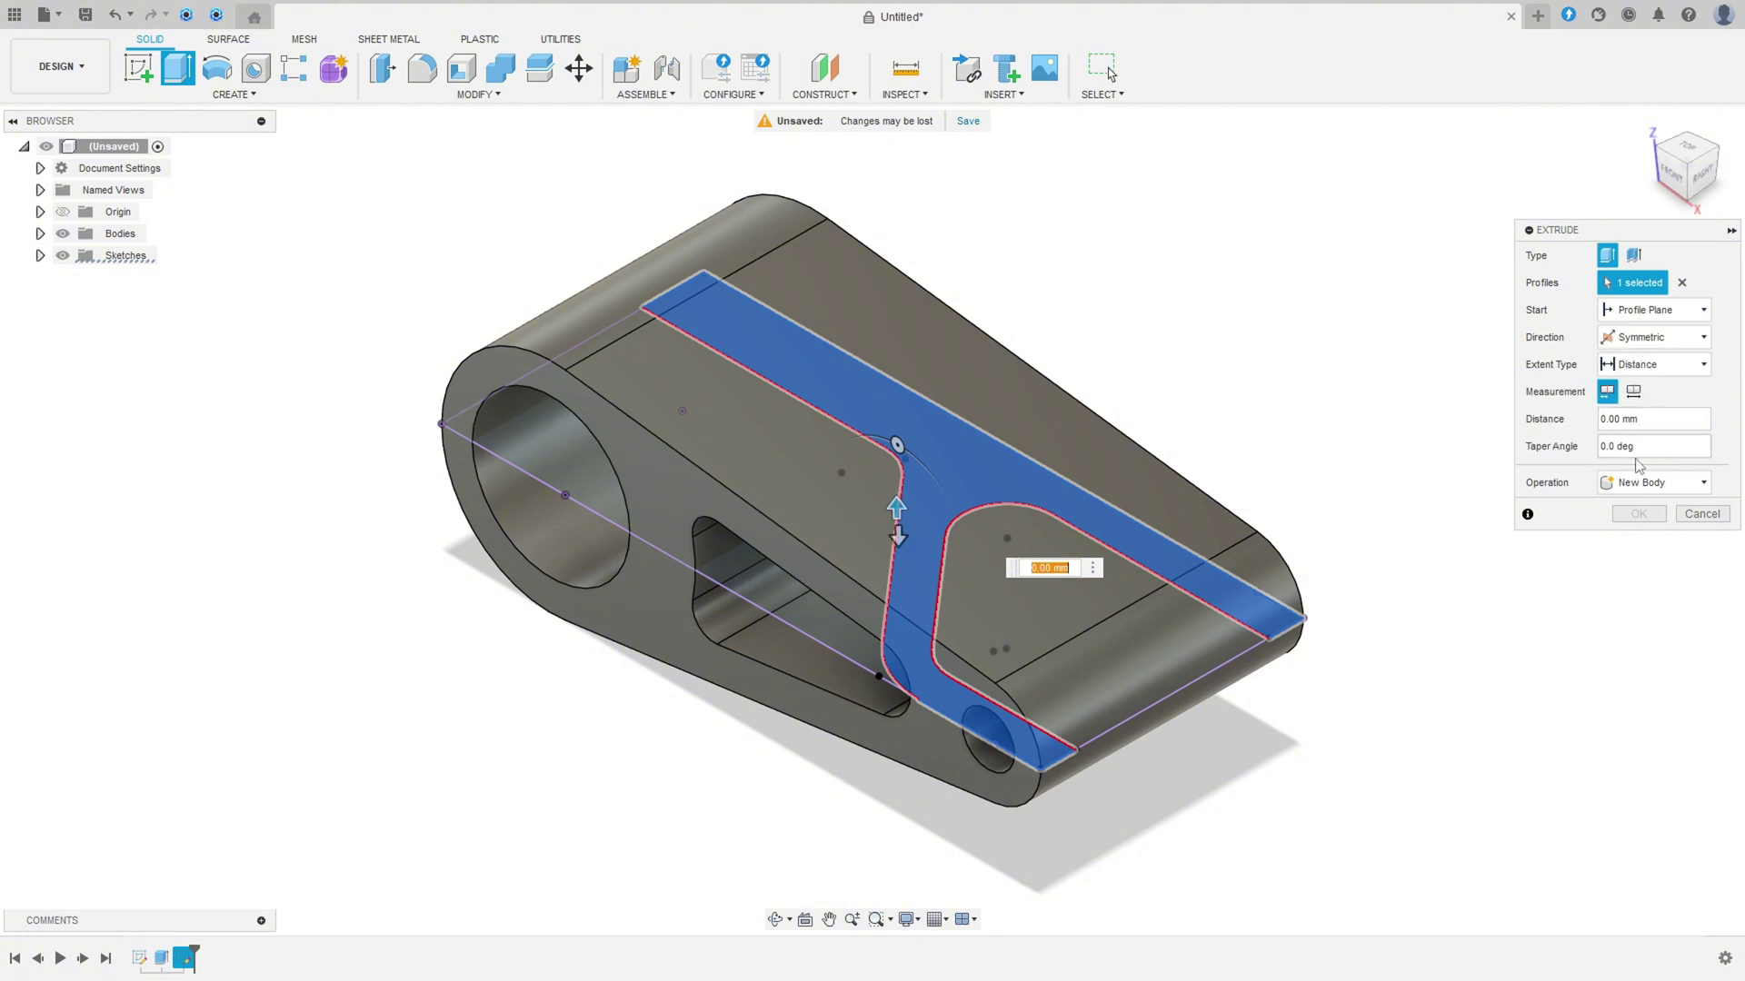
{"action": "left_click", "coordinate": [1650, 483]}
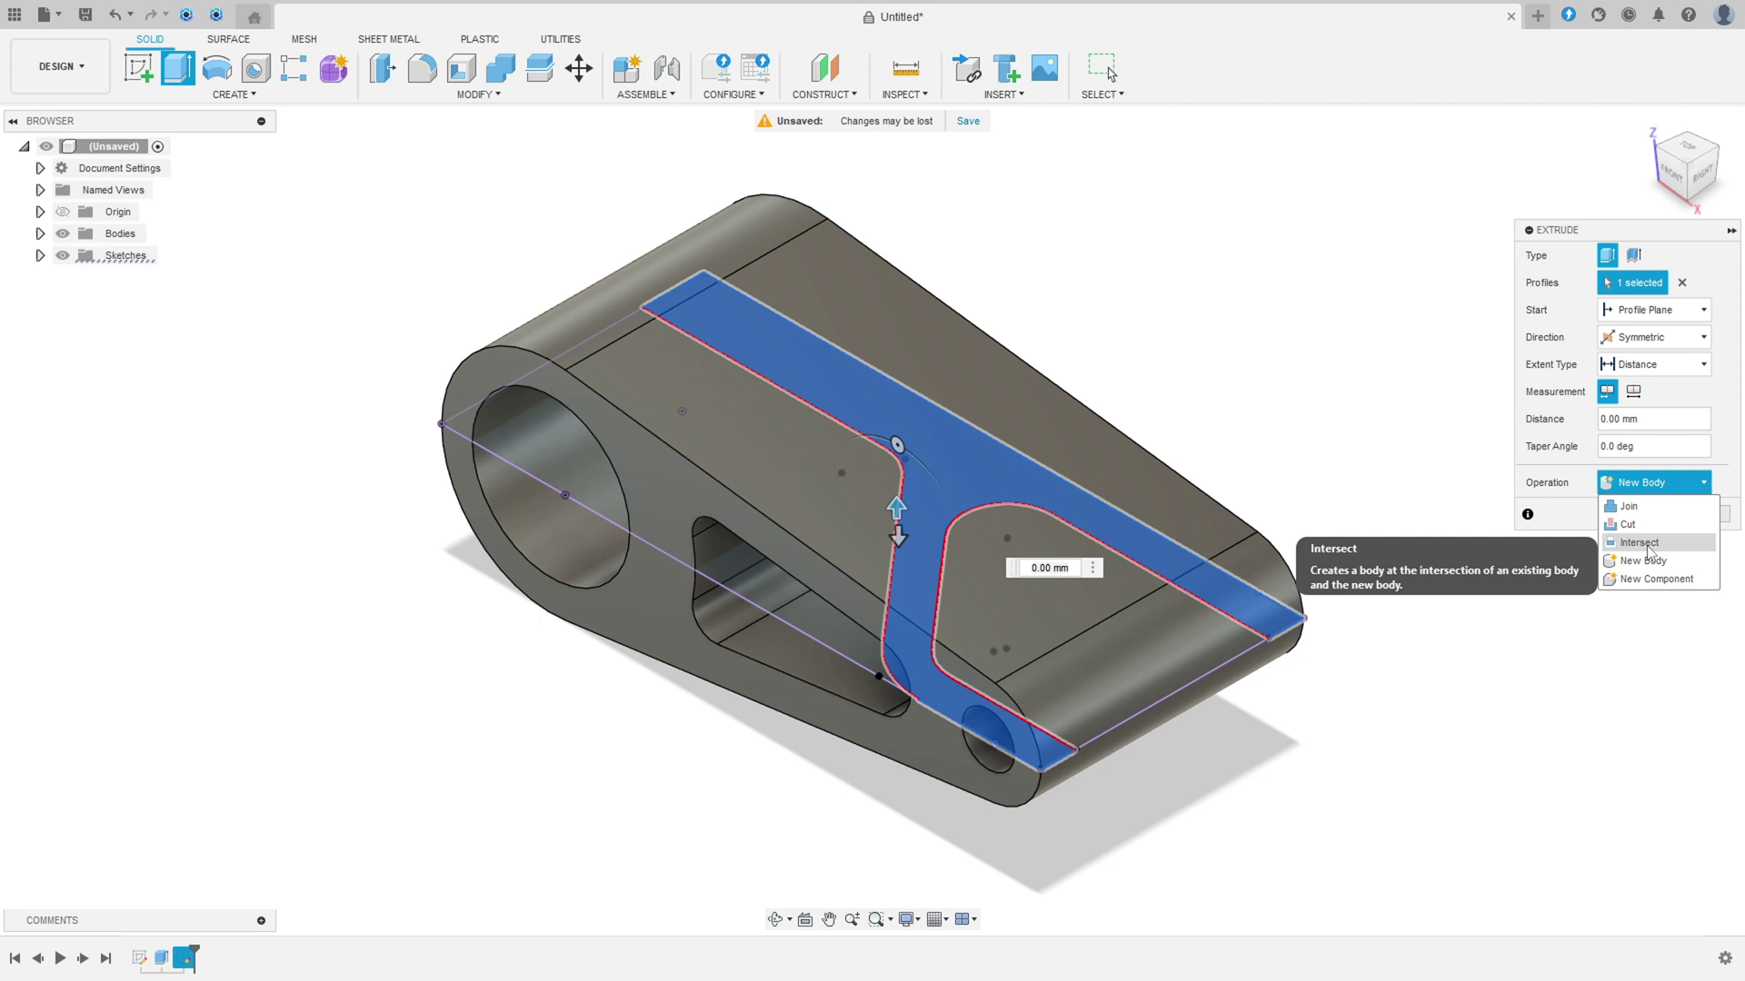
{"action": "left_click", "coordinate": [1641, 544]}
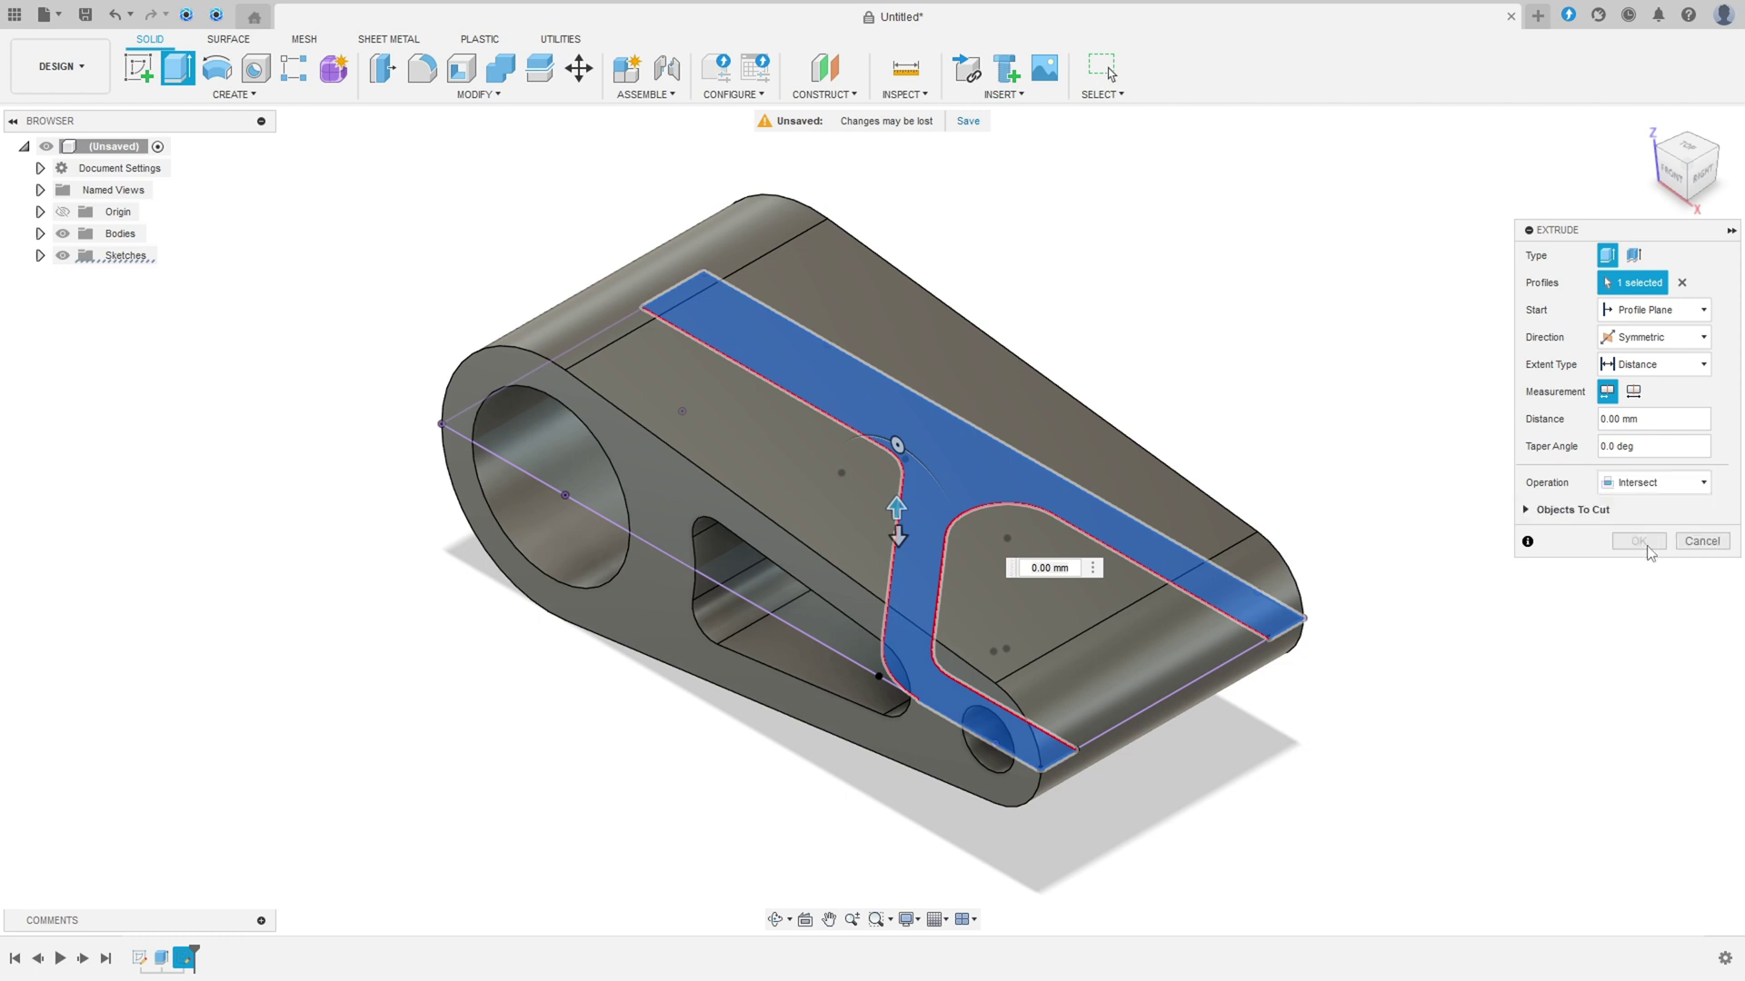
{"action": "left_click", "coordinate": [1638, 364]}
{"action": "left_click", "coordinate": [1629, 407]}
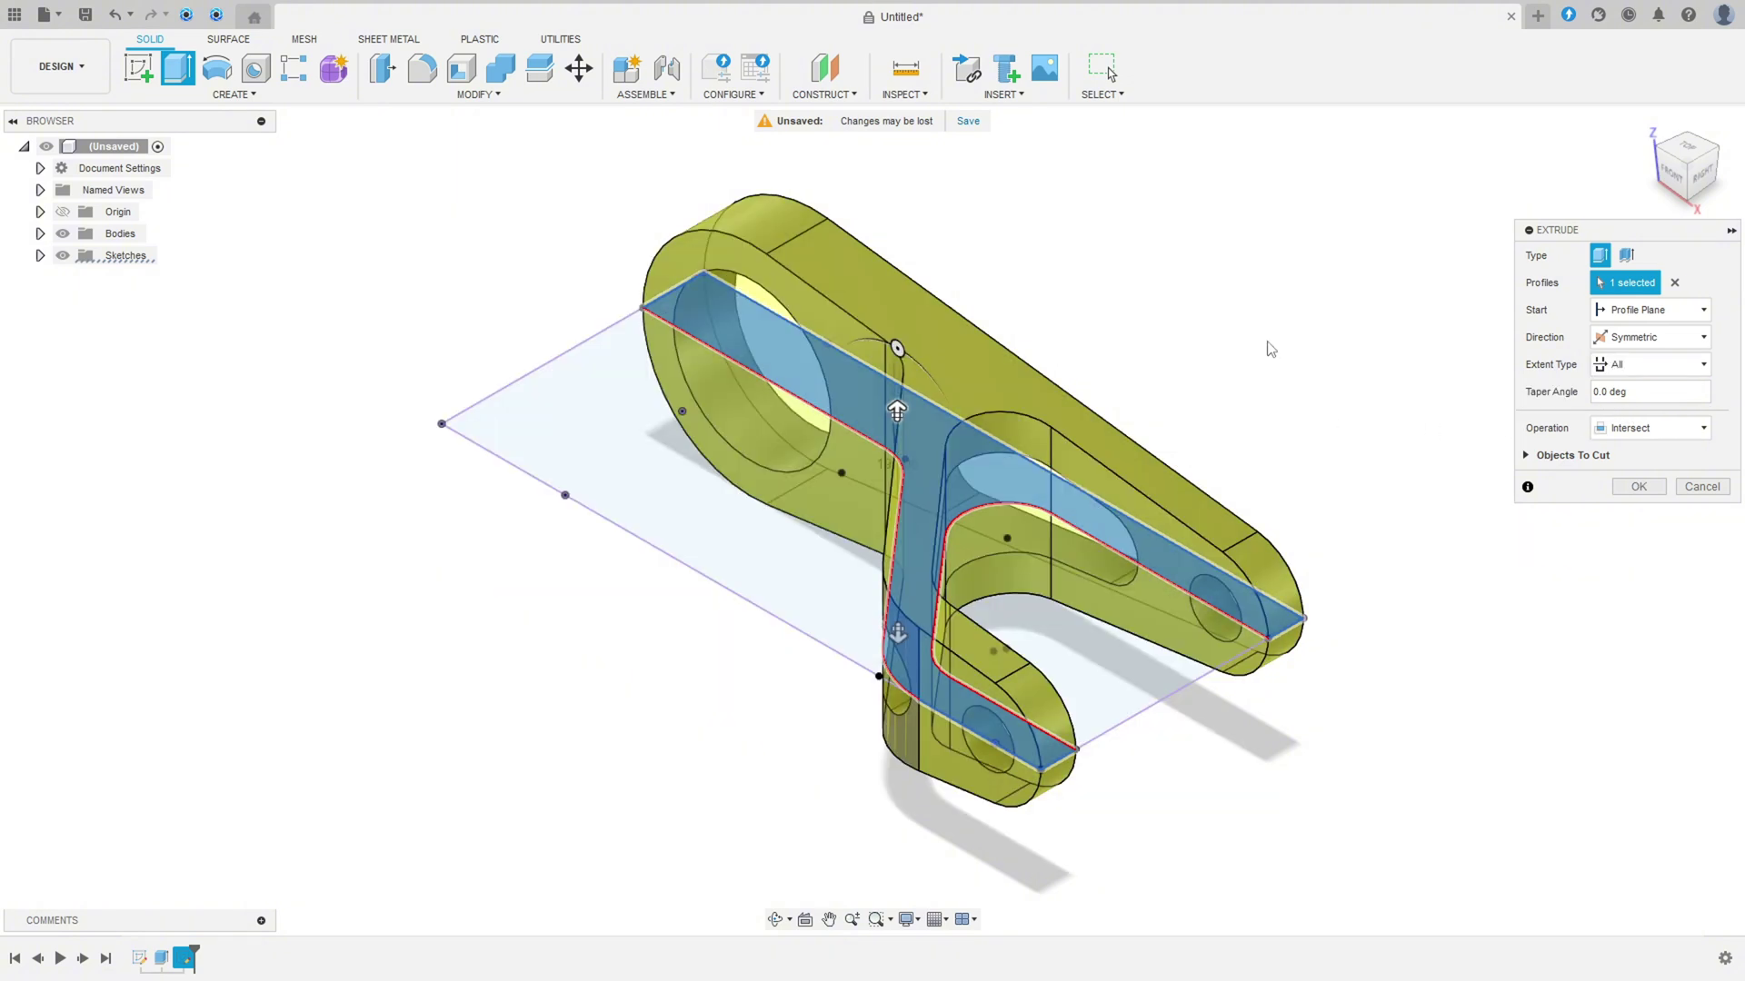
{"action": "mouse_move", "coordinate": [1190, 338]}
{"action": "middle_mouse_down", "text": "shift"}
{"action": "mouse_move", "coordinate": [1257, 253]}
{"action": "mouse_move", "coordinate": [1205, 314]}
{"action": "middle_mouse_up", "text": "shift"}
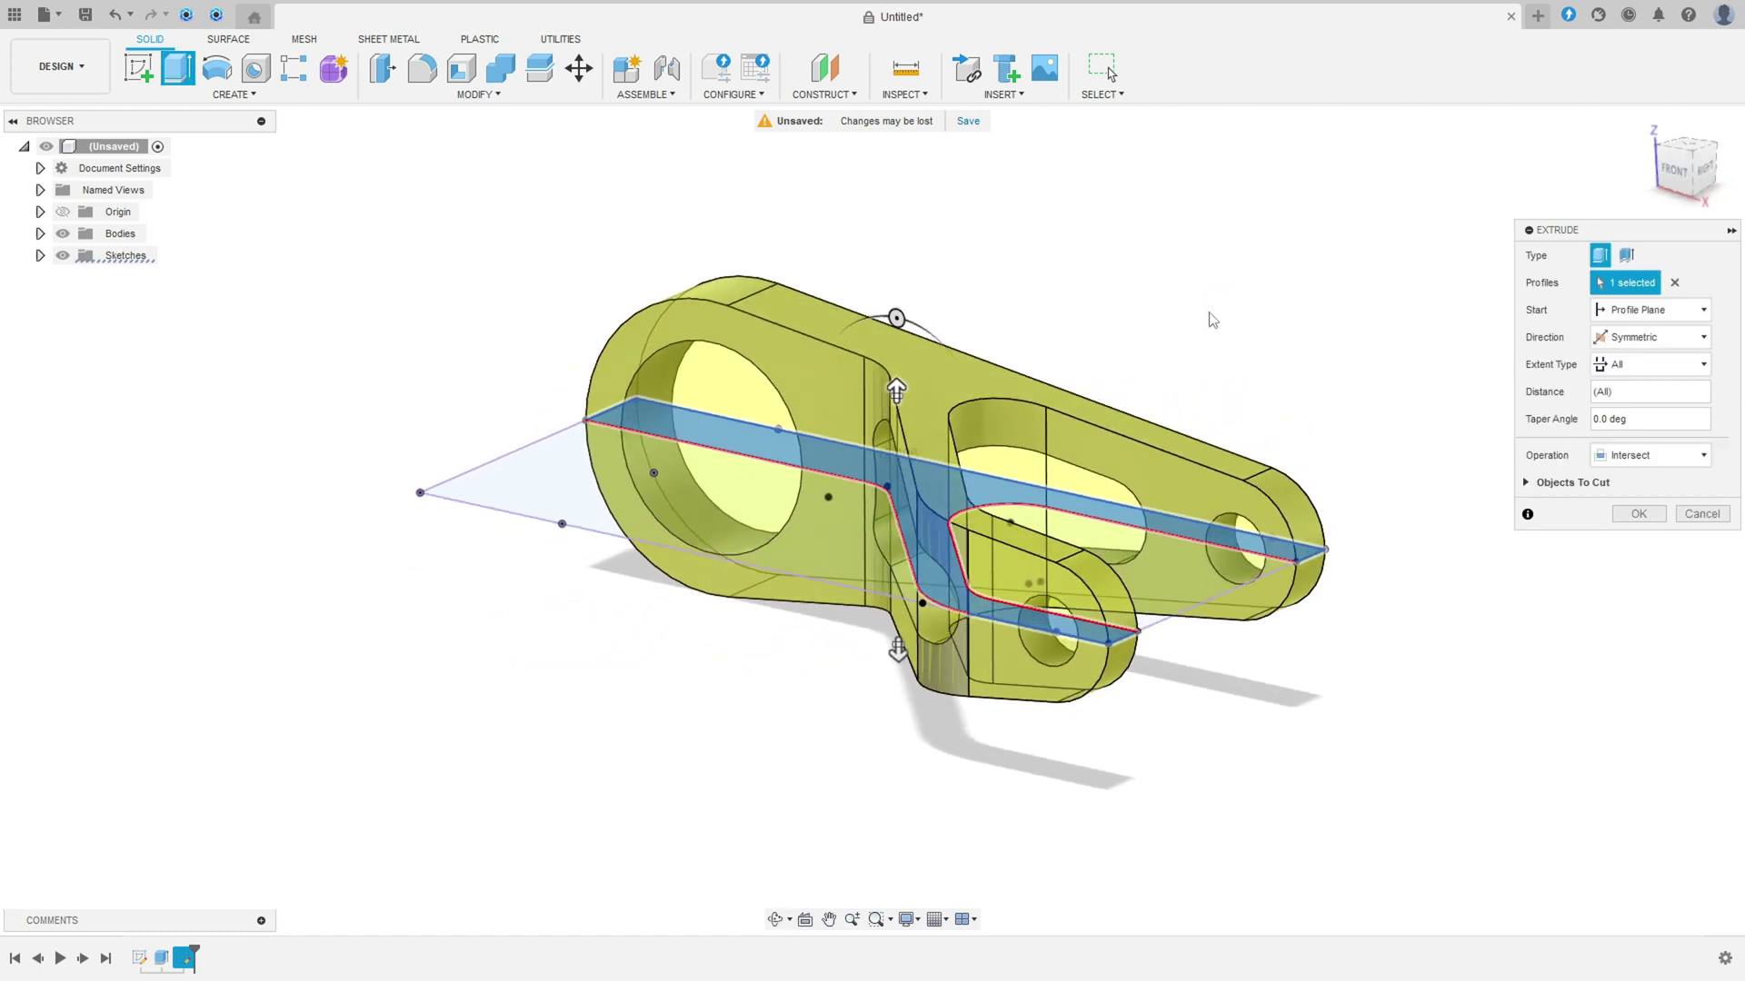
{"action": "left_click", "coordinate": [1635, 515]}
{"action": "left_click", "coordinate": [1638, 128]}
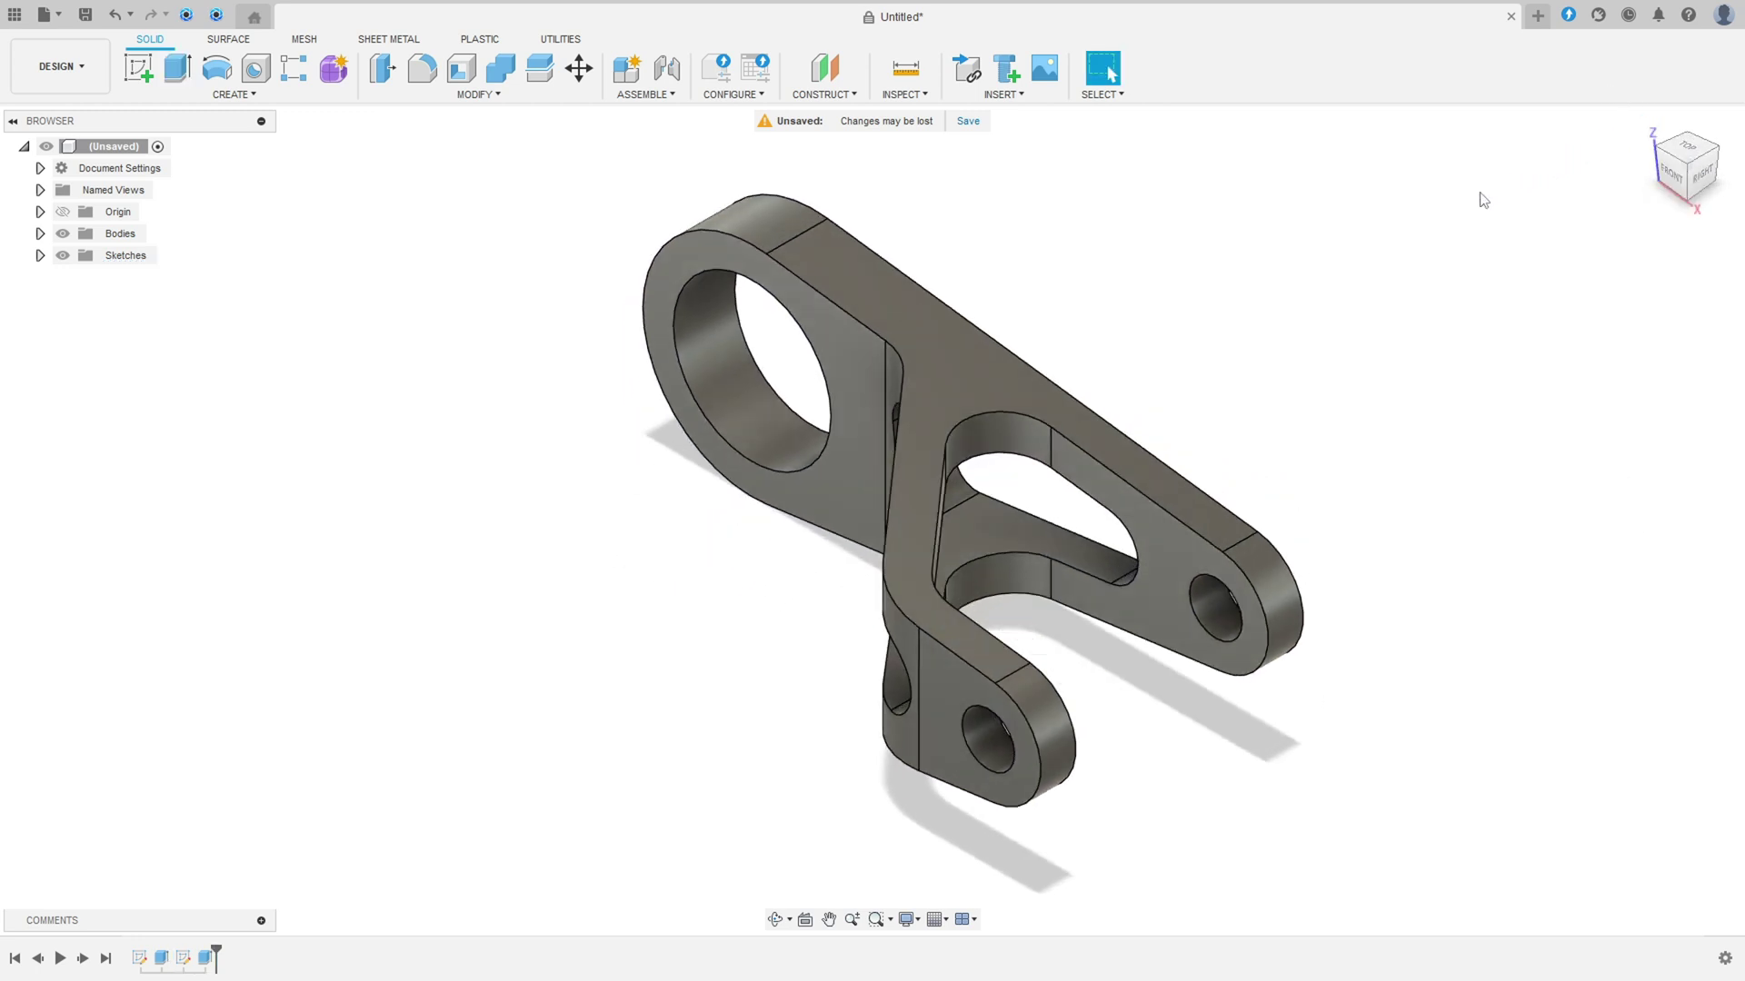
{"action": "middle_click_drag", "start_coordinate": [1478, 190], "coordinate": [918, 199], "text": "shift"}
{"action": "left_click", "coordinate": [1643, 127]}
{"action": "mouse_move", "coordinate": [1636, 133]}
{"action": "middle_mouse_down", "text": "shift"}
{"action": "mouse_move", "coordinate": [1618, 133]}
{"action": "mouse_move", "coordinate": [1616, 186]}
{"action": "middle_mouse_up", "text": "shift"}
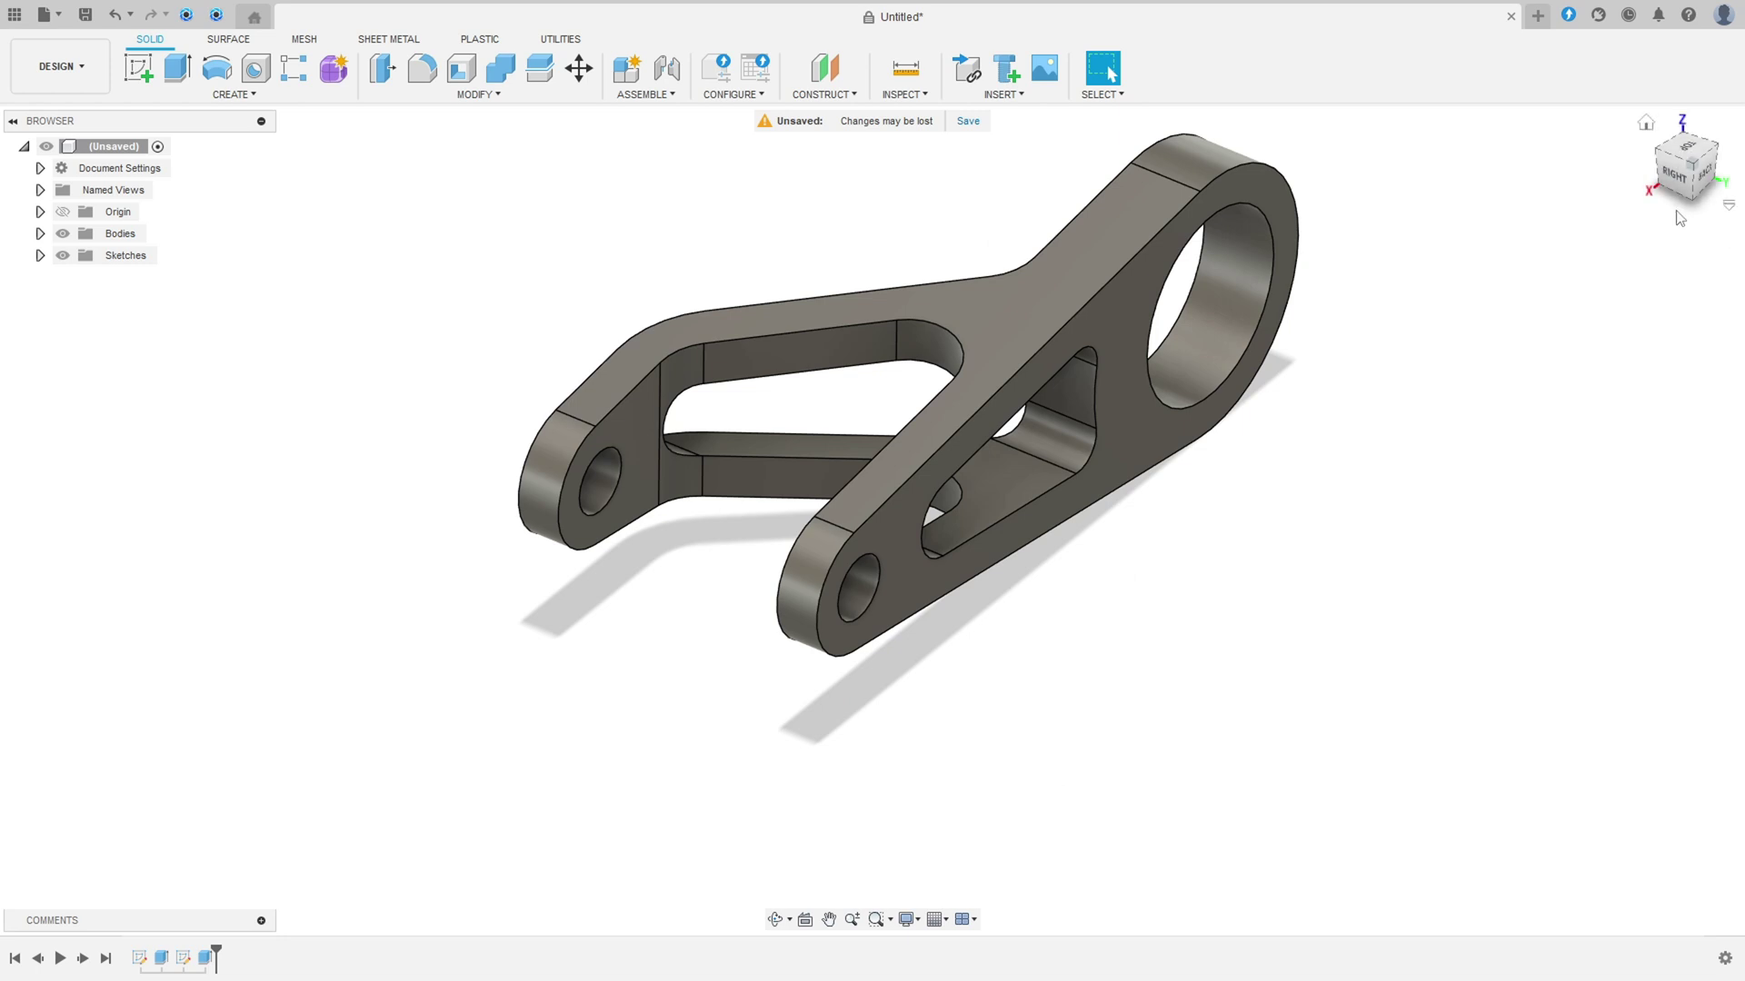
{"action": "left_click", "coordinate": [1645, 122]}
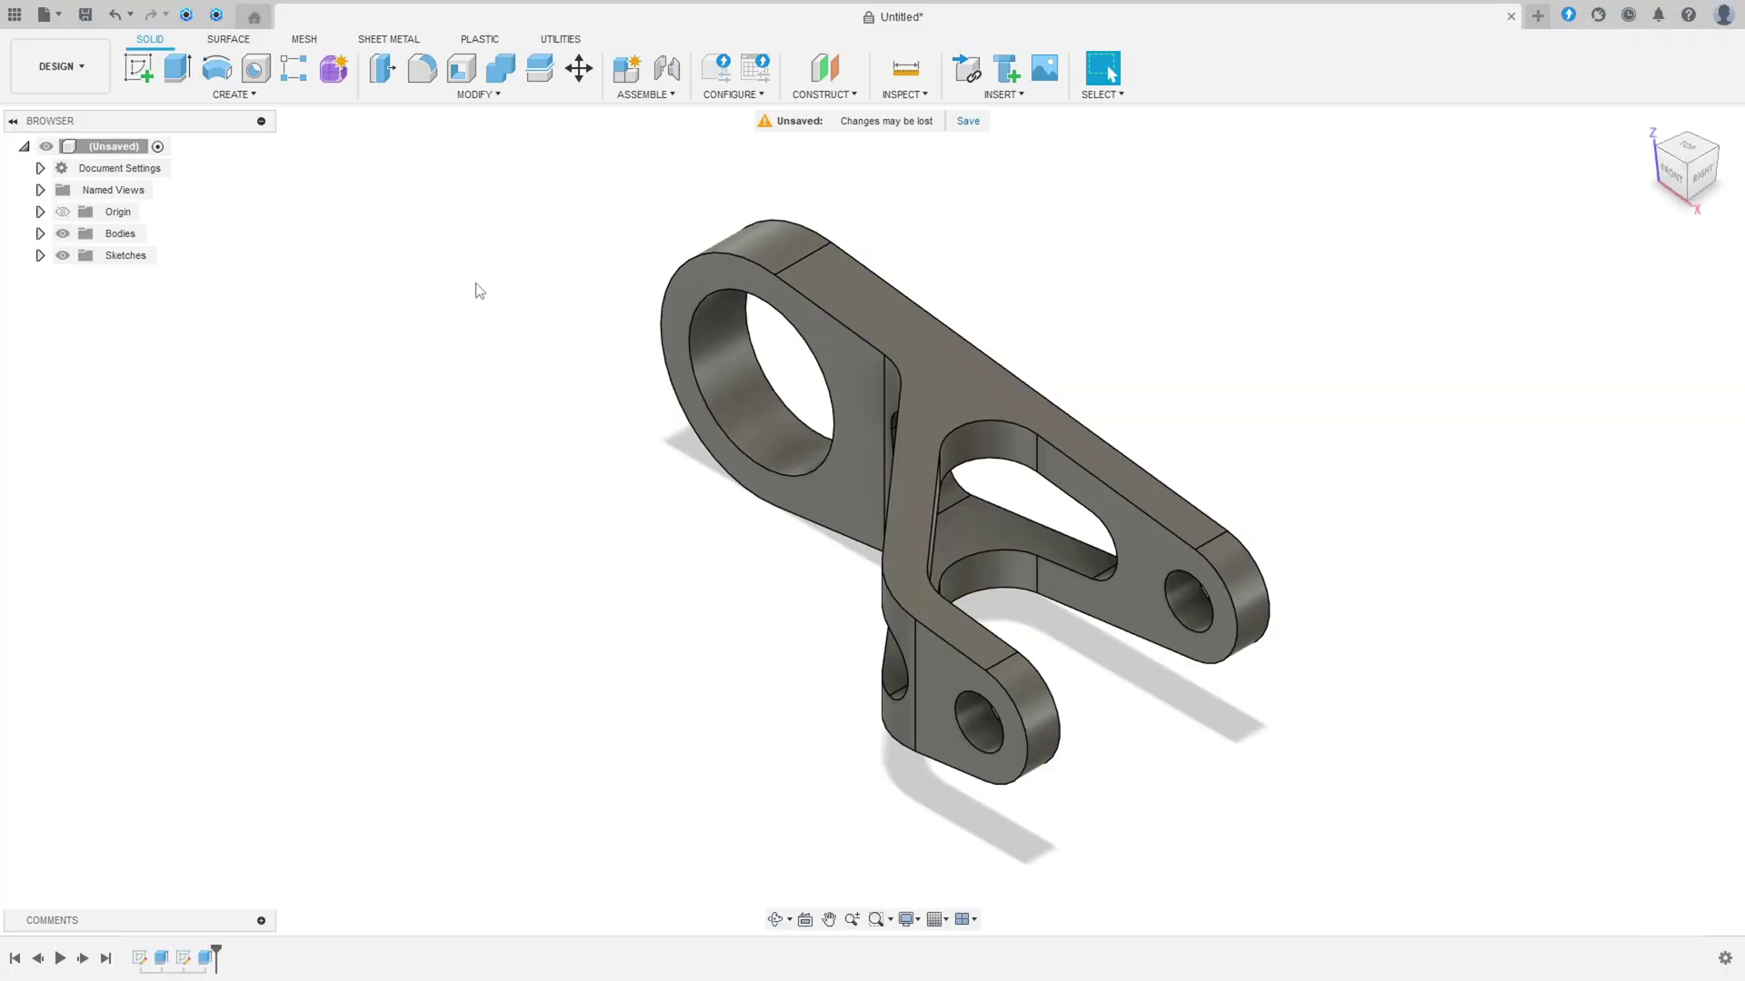
Step: Apply a 2 mm fillet to the three outline edge chains and the inner pocket faces
{"action": "left_click", "coordinate": [426, 76]}
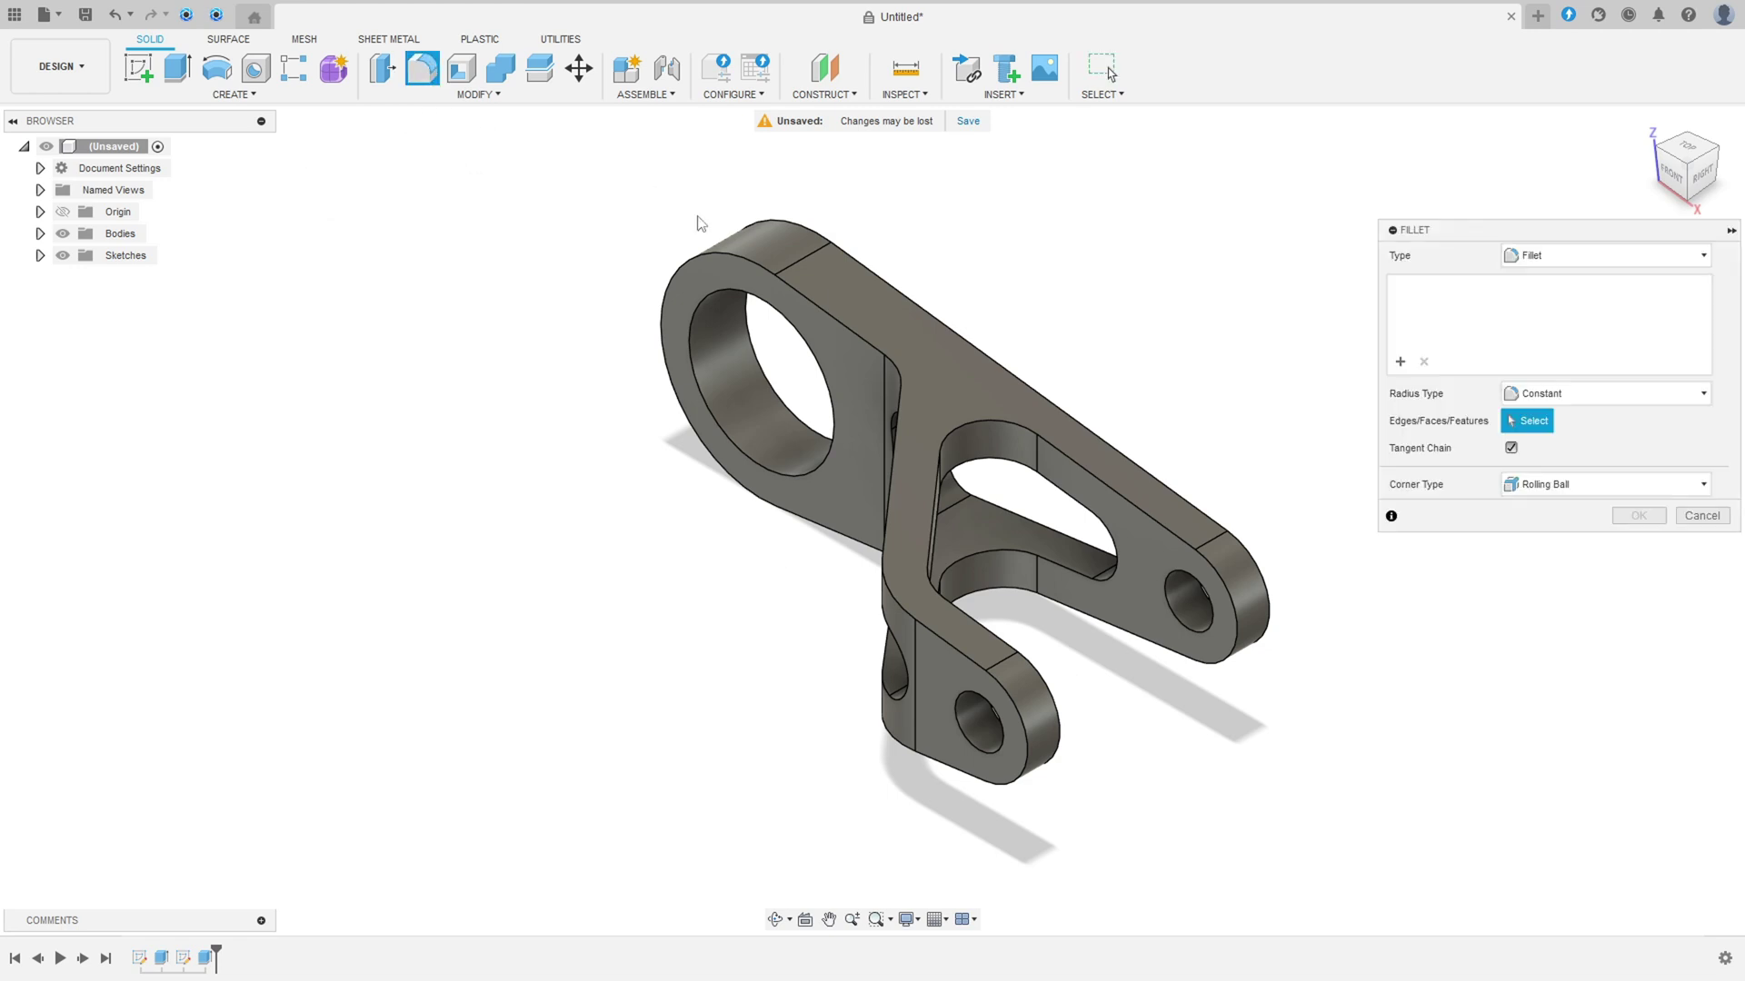
{"action": "left_click", "coordinate": [844, 337]}
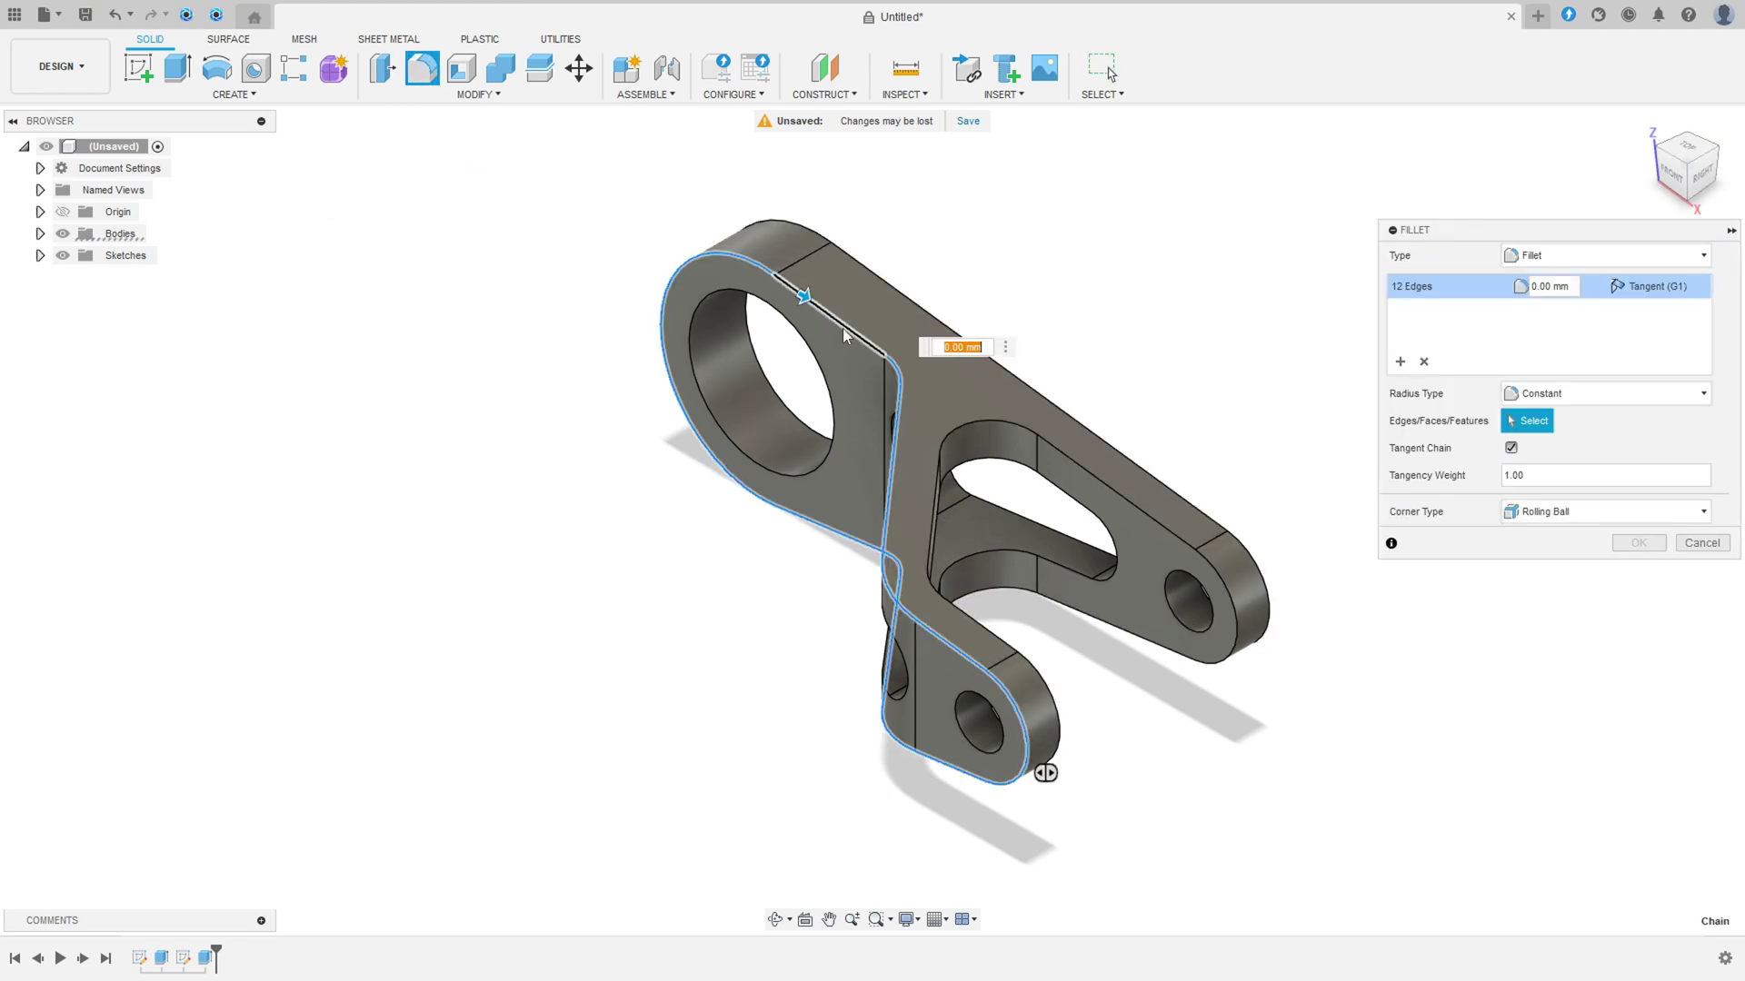
{"action": "left_click", "coordinate": [1000, 419]}
{"action": "left_click", "coordinate": [1054, 404]}
{"action": "middle_click_drag", "start_coordinate": [1054, 405], "coordinate": [998, 405], "text": "shift"}
{"action": "left_click", "coordinate": [912, 636]}
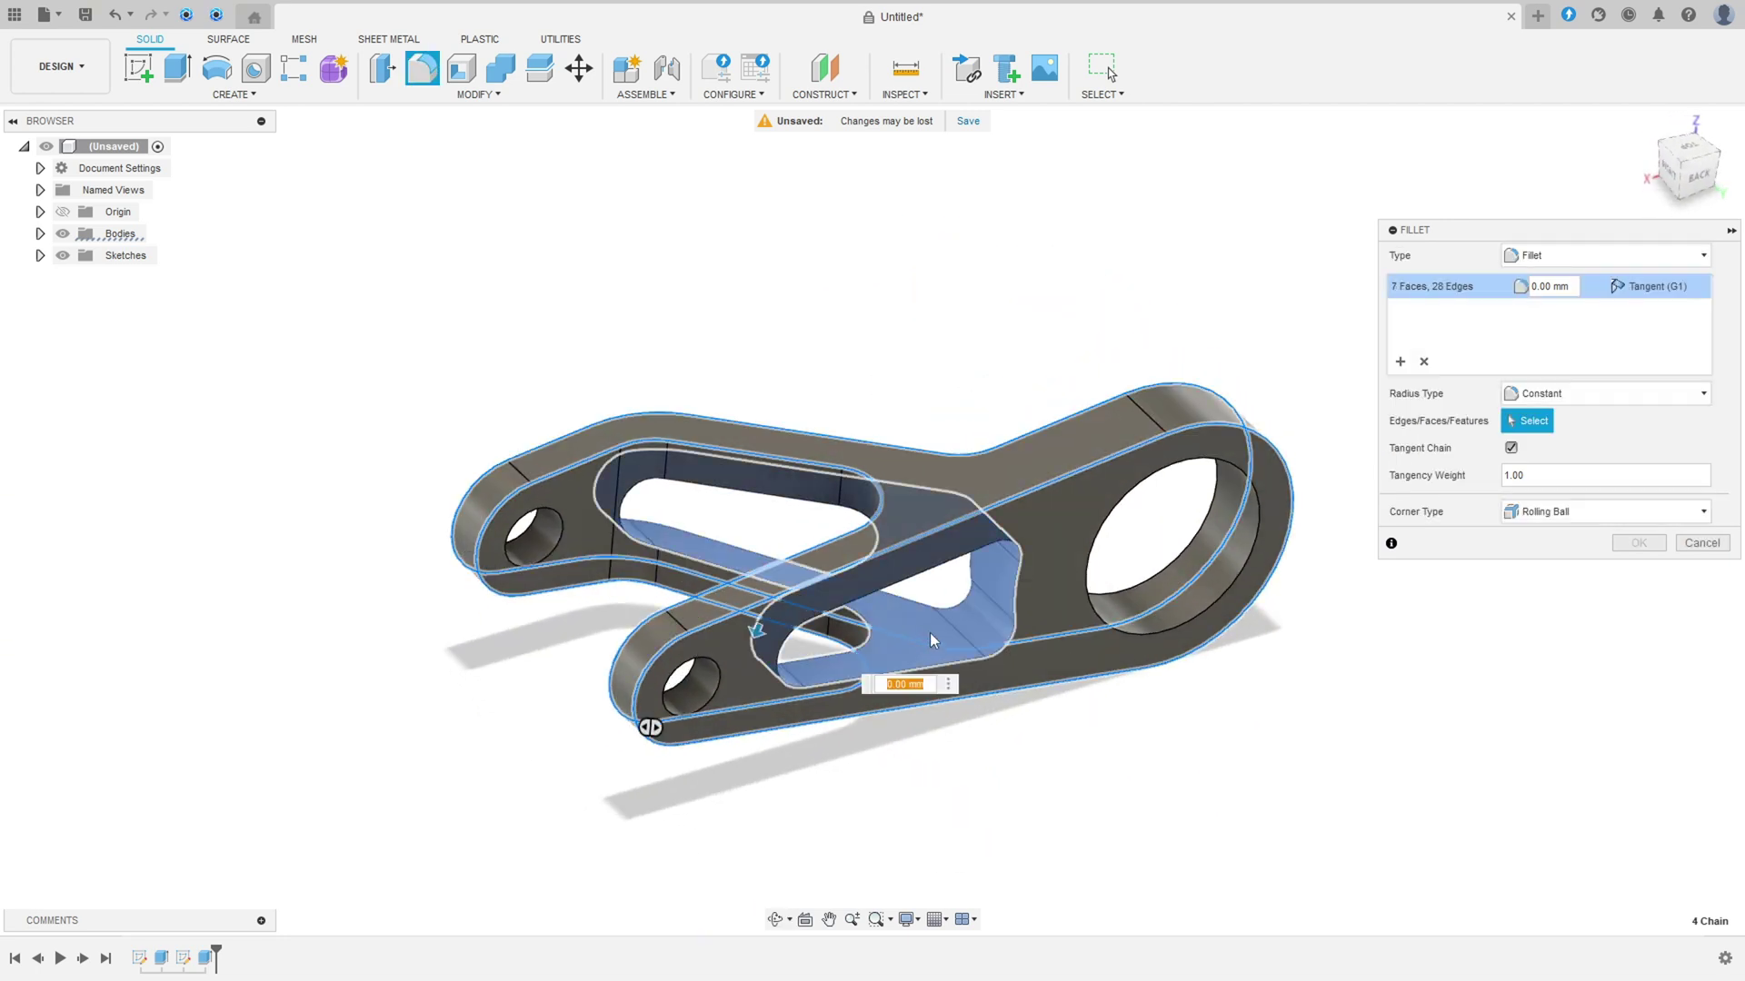
{"action": "type", "text": "2"}
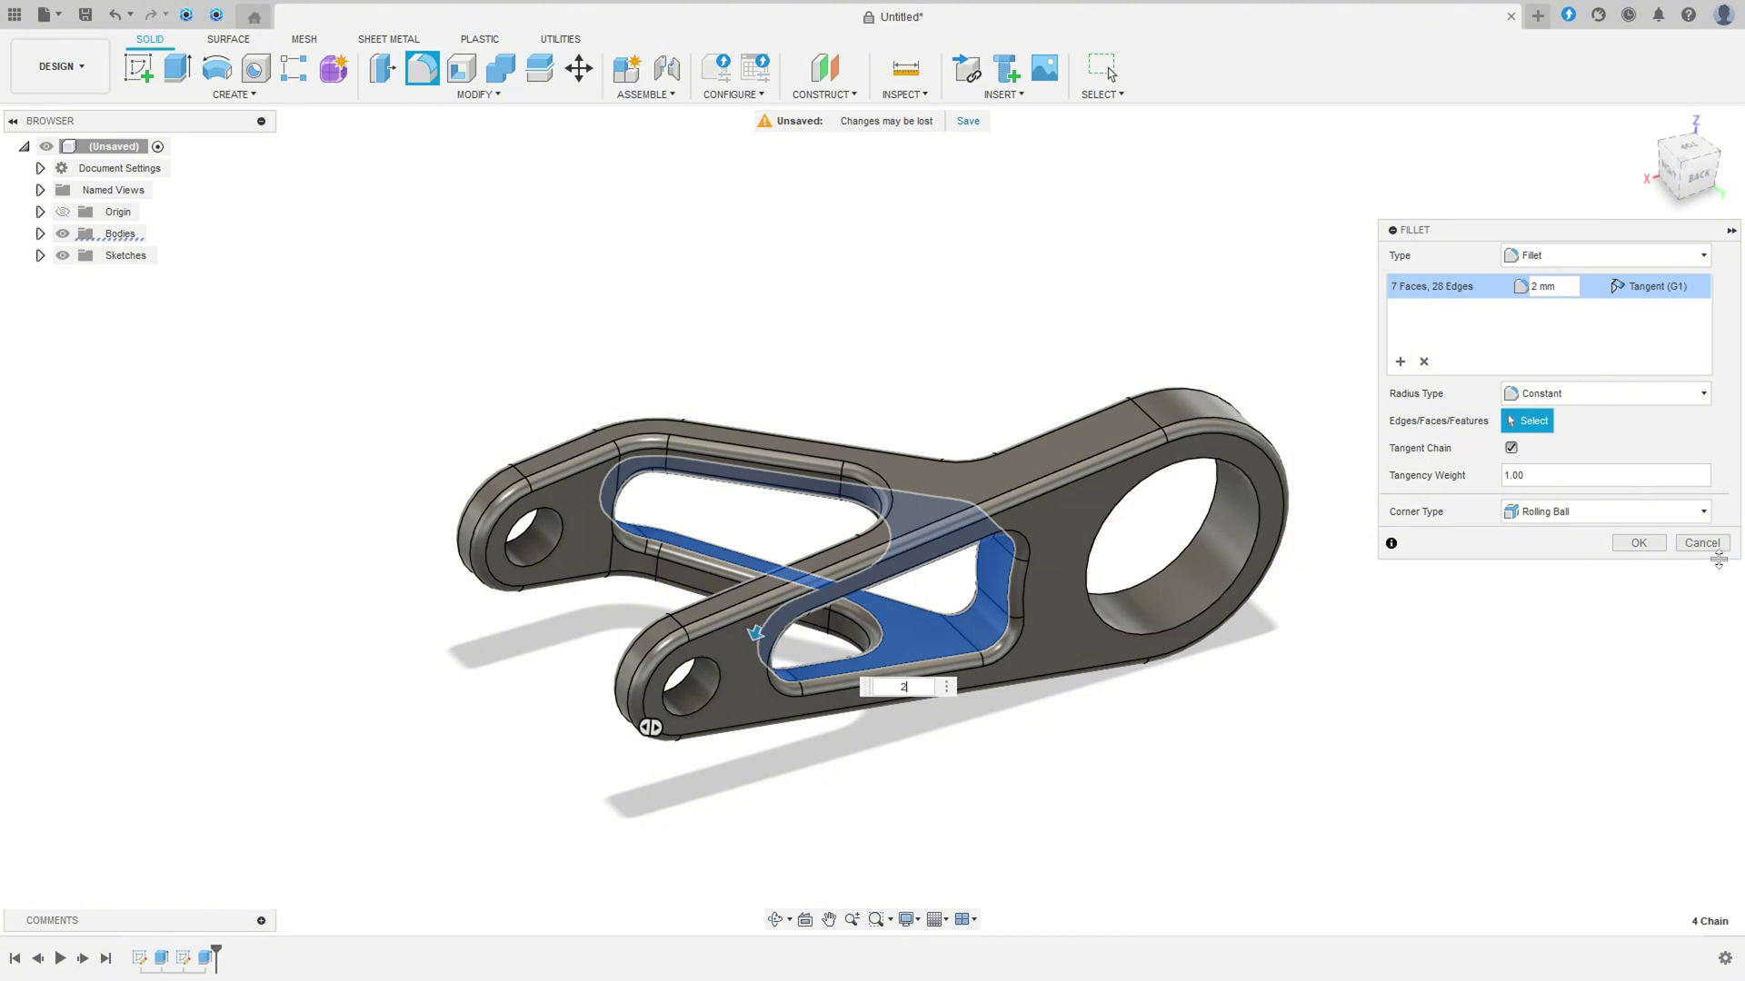
{"action": "left_click", "coordinate": [1646, 545]}
{"action": "middle_click_drag", "start_coordinate": [1488, 561], "coordinate": [1052, 438], "text": "shift"}
{"action": "middle_click_drag", "start_coordinate": [1158, 428], "coordinate": [1221, 432], "text": "shift"}
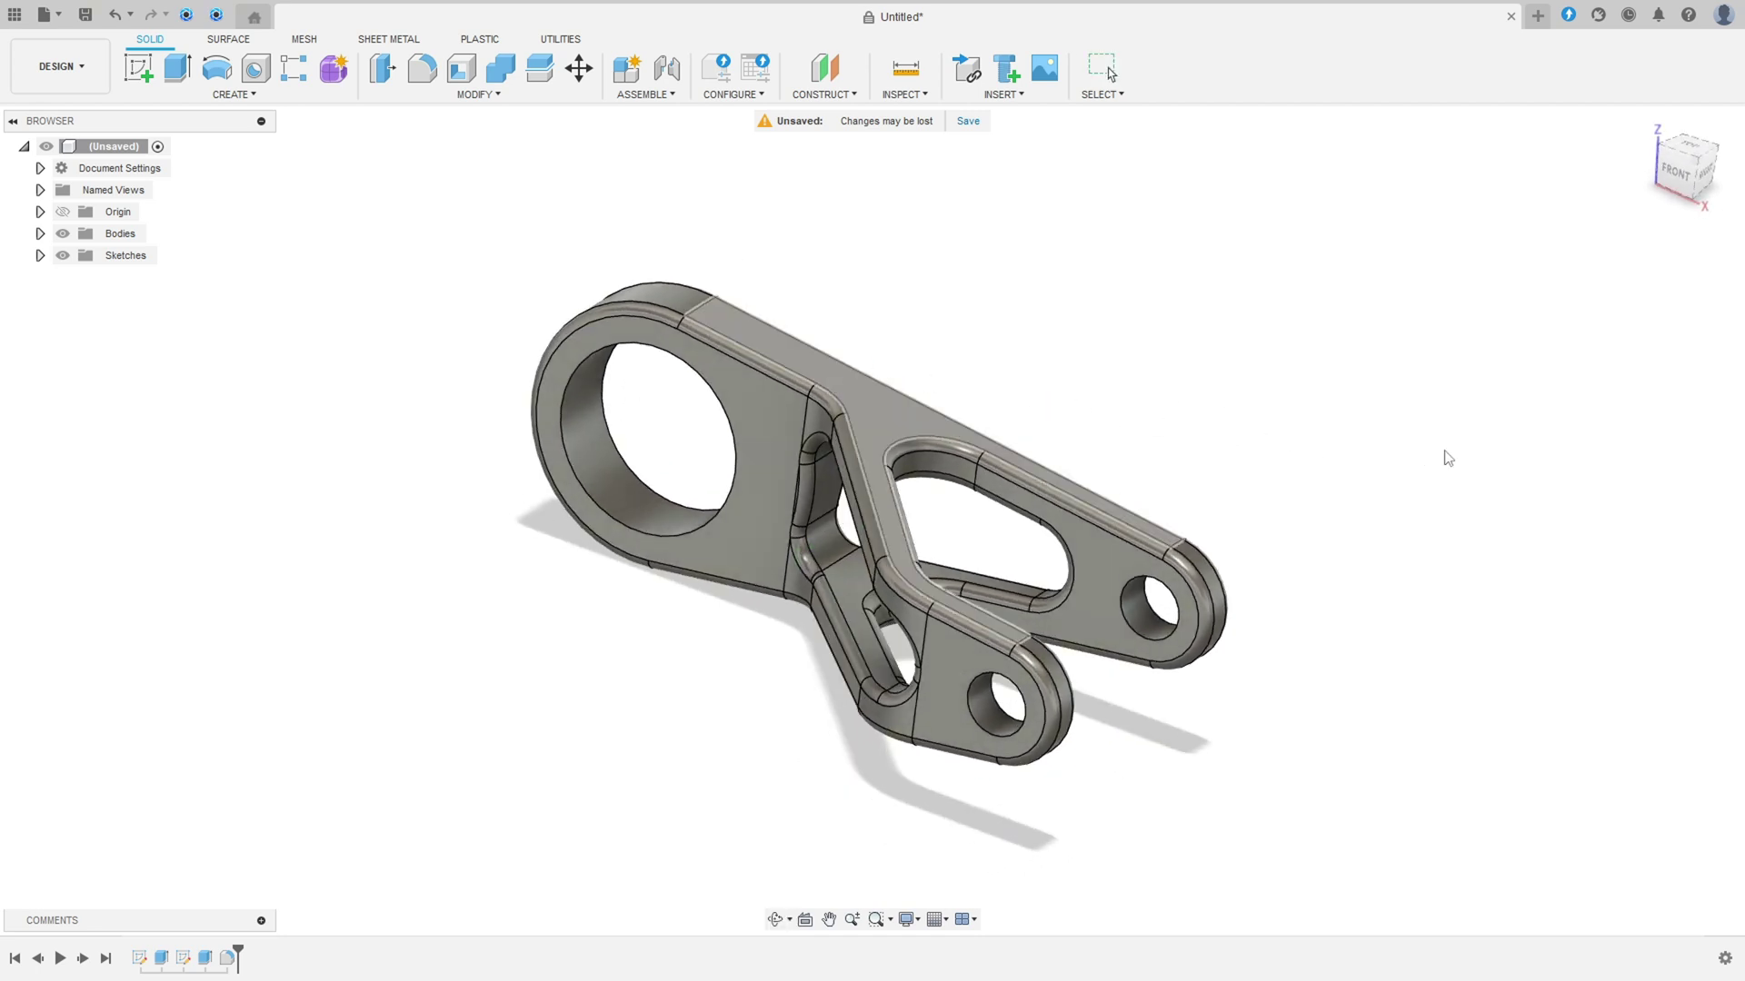
{"action": "key", "text": "a"}
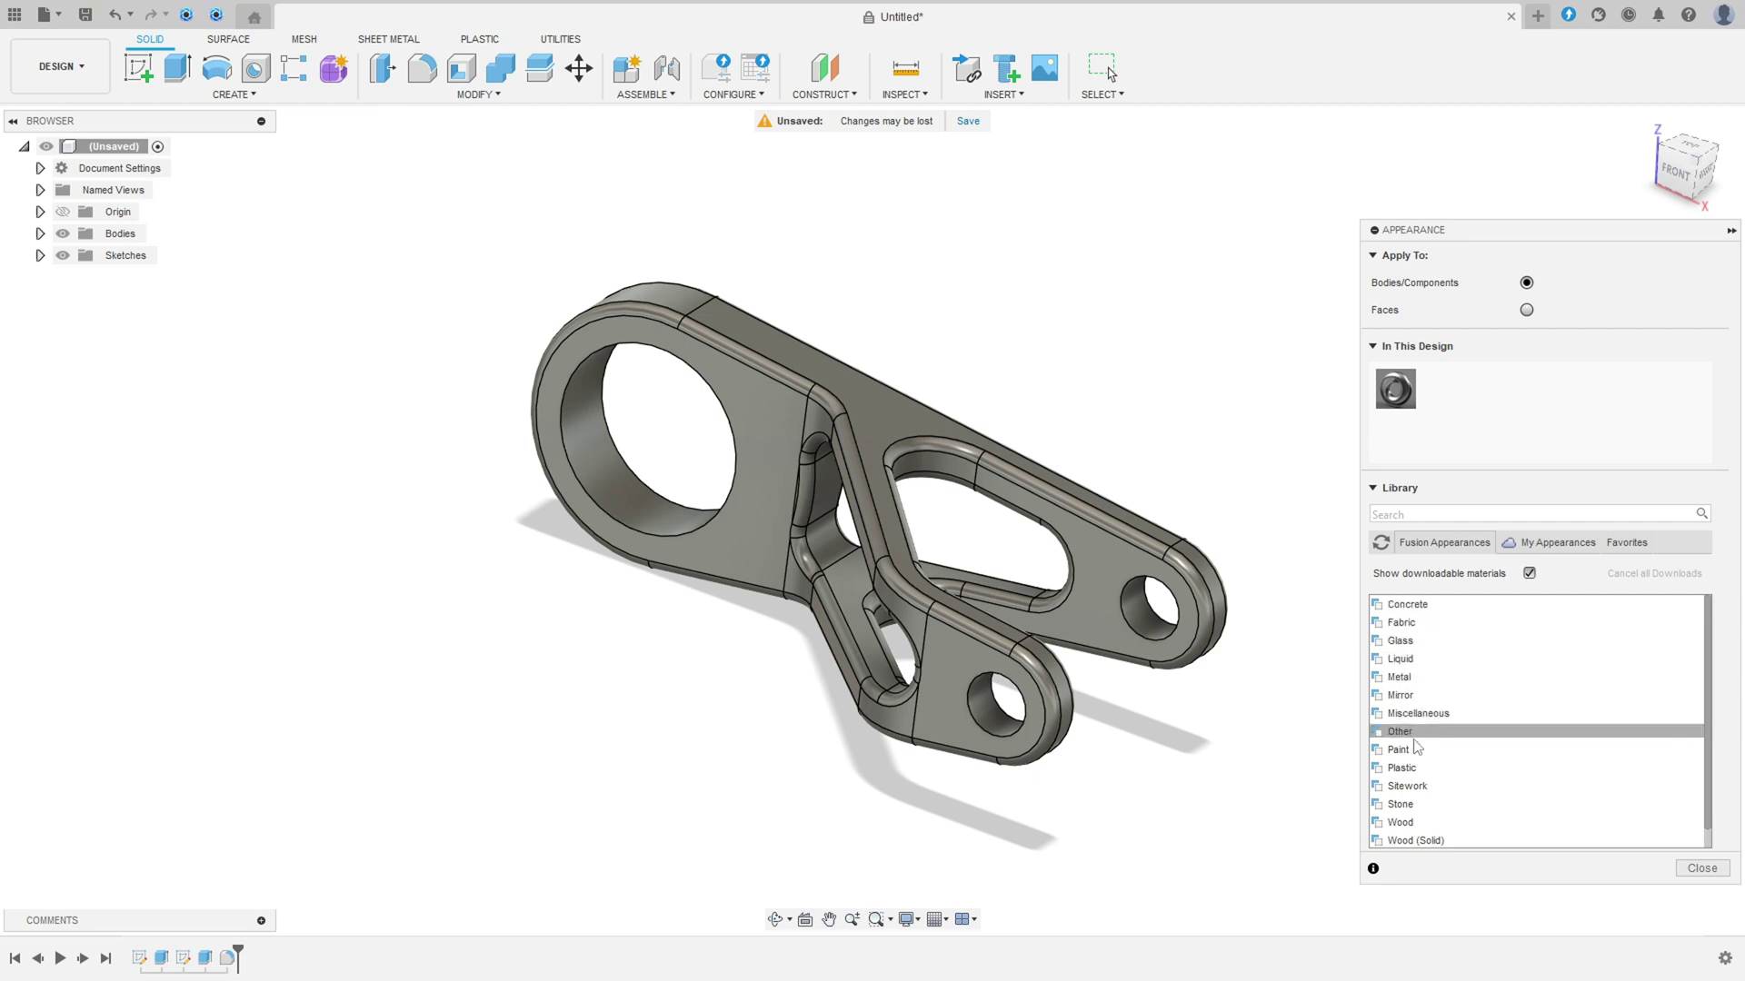
Step: Drag Paint - Enamel Glossy (Red) onto the lever's faces, including the underside
{"action": "left_click", "coordinate": [1408, 757]}
{"action": "mouse_move", "coordinate": [1418, 748]}
{"action": "left_mouse_down"}
{"action": "mouse_move", "coordinate": [1237, 742]}
{"action": "mouse_move", "coordinate": [690, 408]}
{"action": "left_mouse_up"}
{"action": "scroll", "coordinate": [803, 647], "scroll_direction": "up", "scroll_amount": 5}
{"action": "scroll", "coordinate": [802, 647], "scroll_direction": "down", "scroll_amount": 5}
{"action": "middle_click_drag", "start_coordinate": [802, 647], "coordinate": [611, 659], "text": "shift"}
{"action": "left_click_drag", "start_coordinate": [612, 659], "coordinate": [584, 681]}
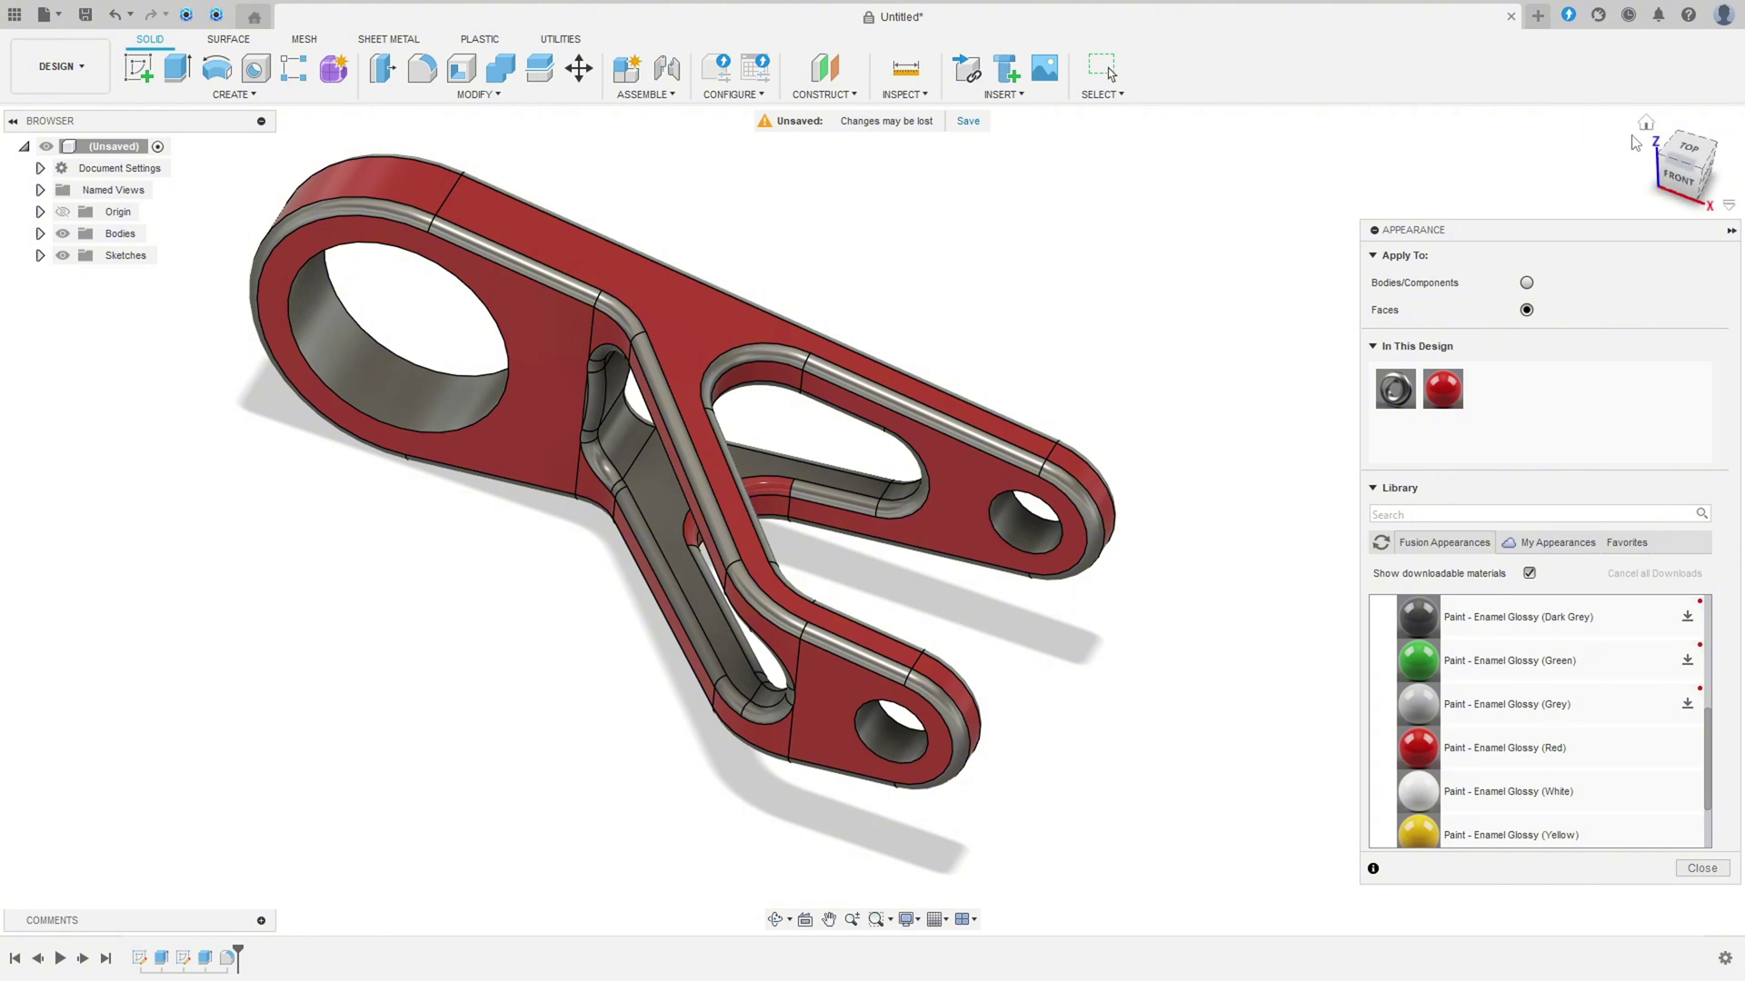
{"action": "left_click", "coordinate": [1645, 123]}
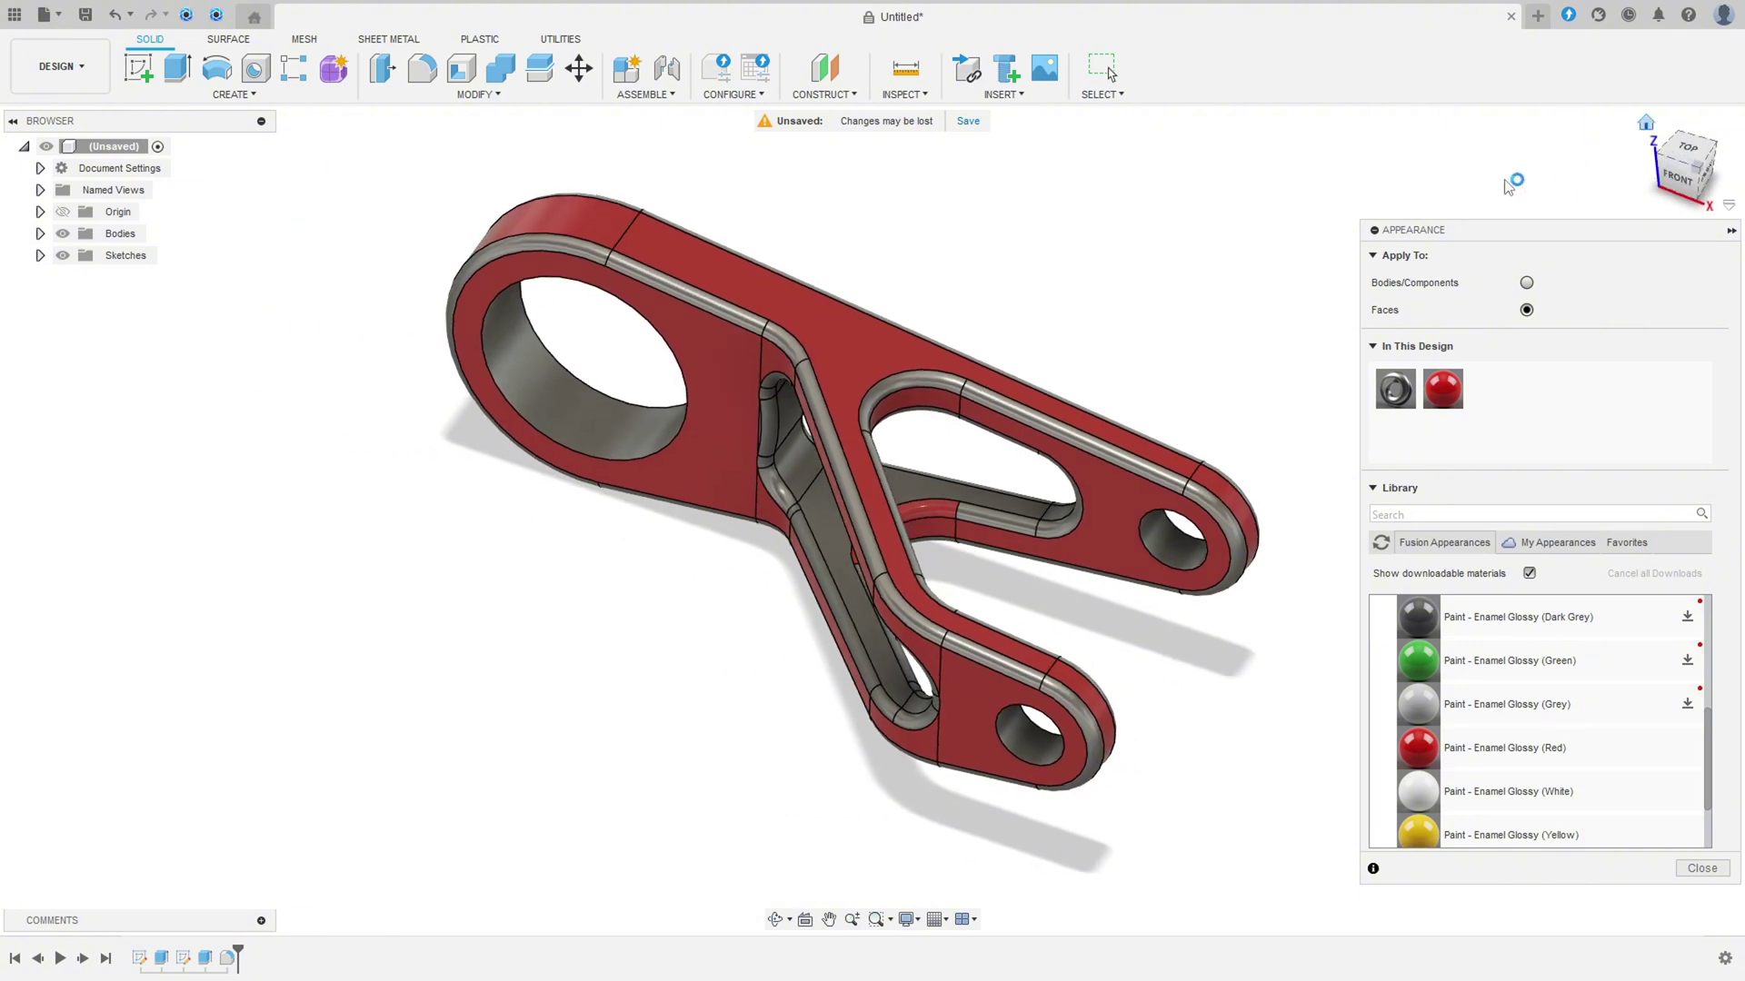